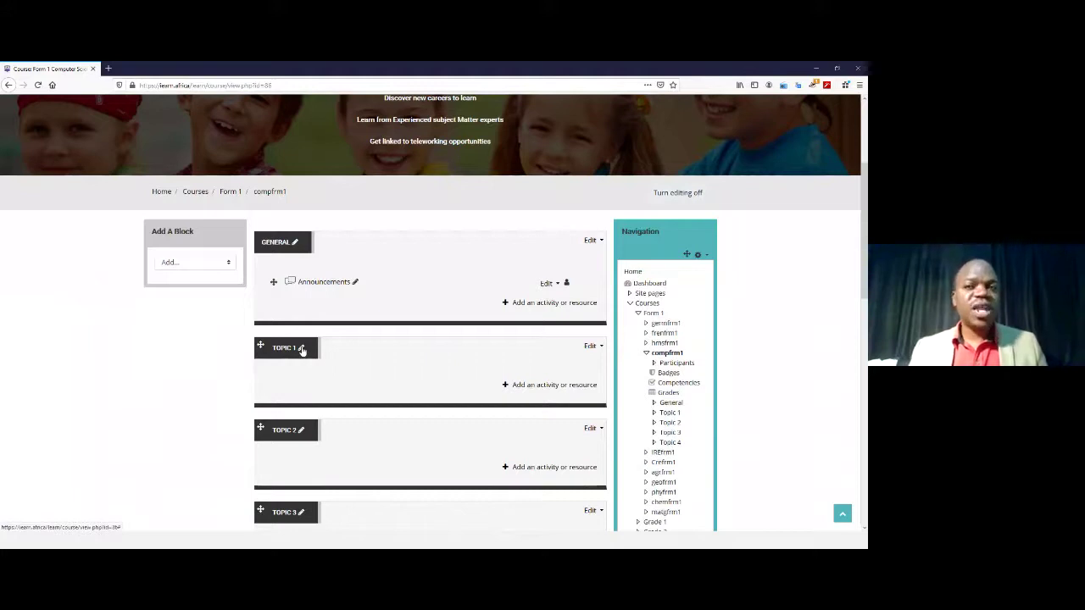
Step: Try the names strand and Topic as titles for the Topic 1 section
left_click(301, 348)
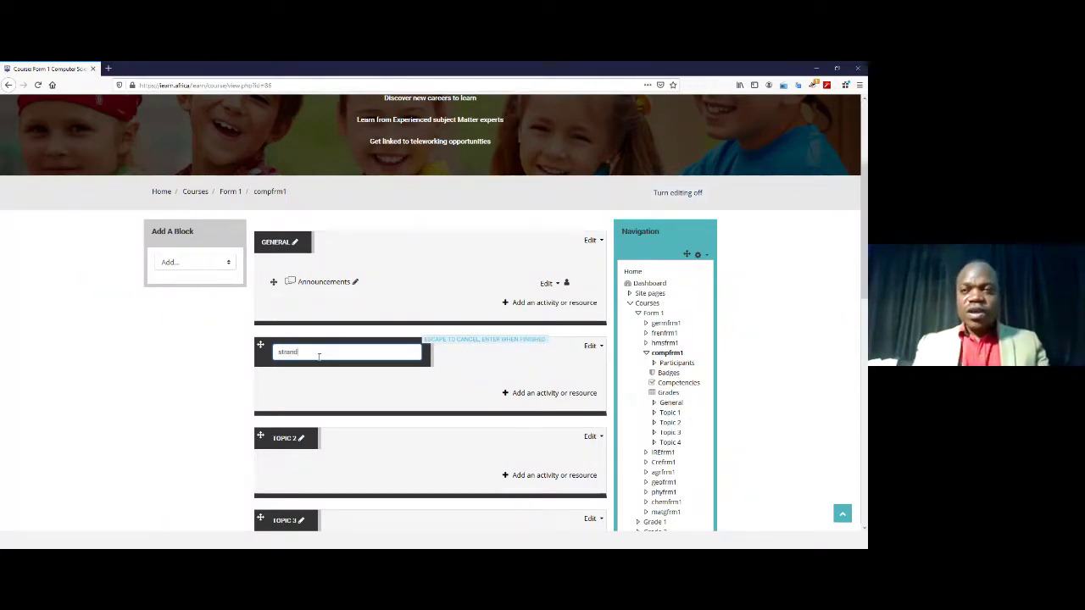
key("Return")
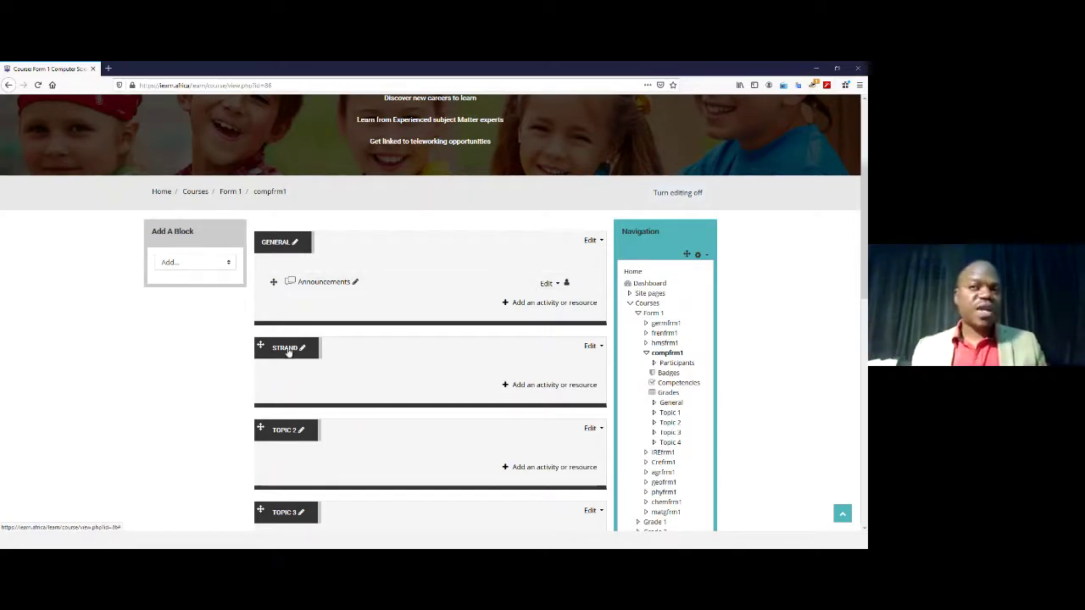
left_click(301, 348)
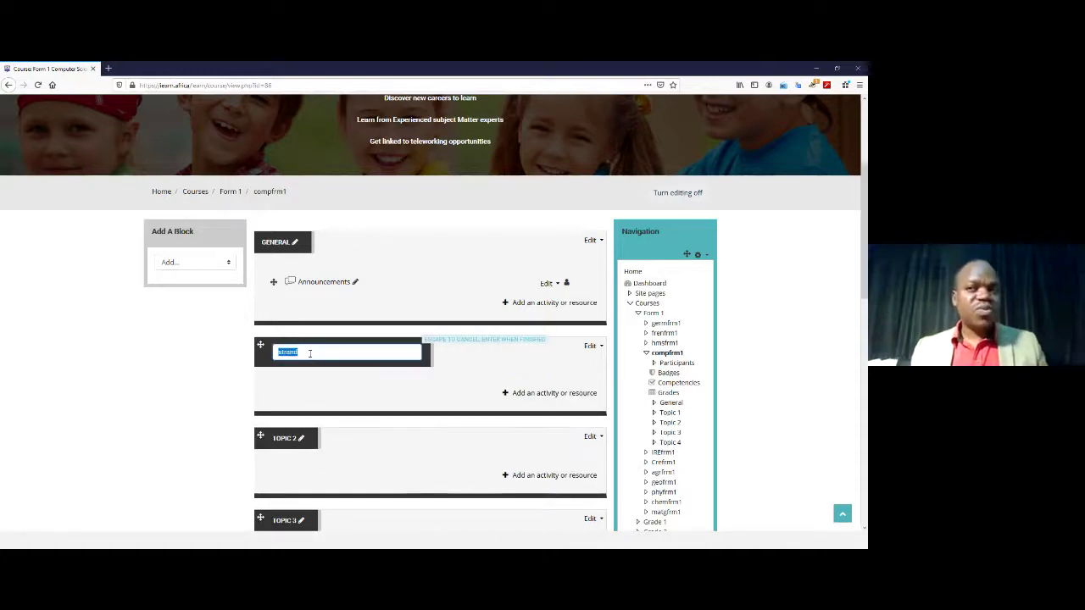
left_click(296, 352)
double_click(299, 352)
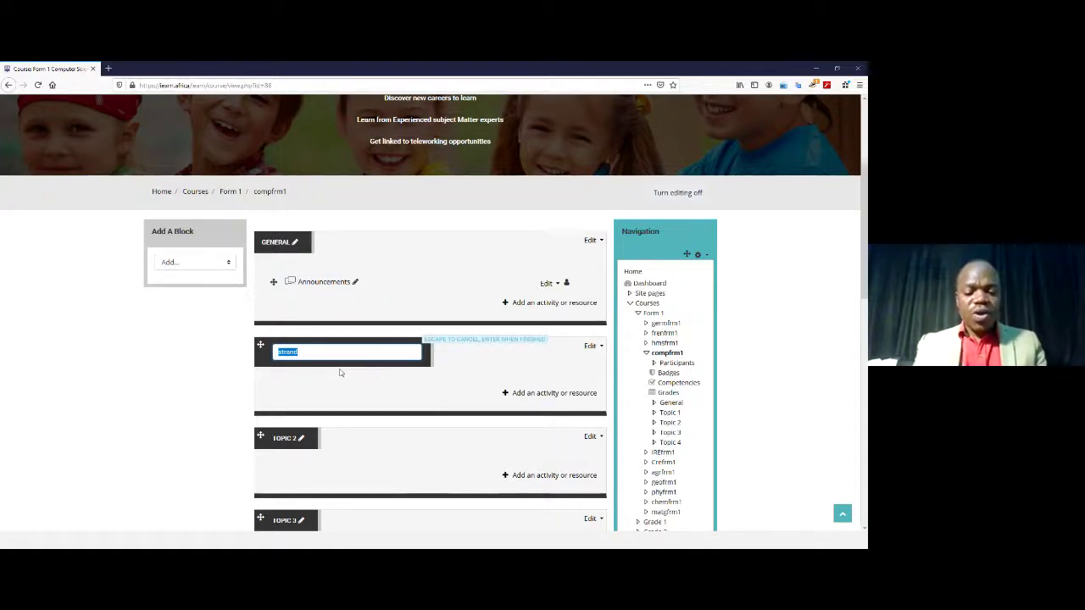
type("T")
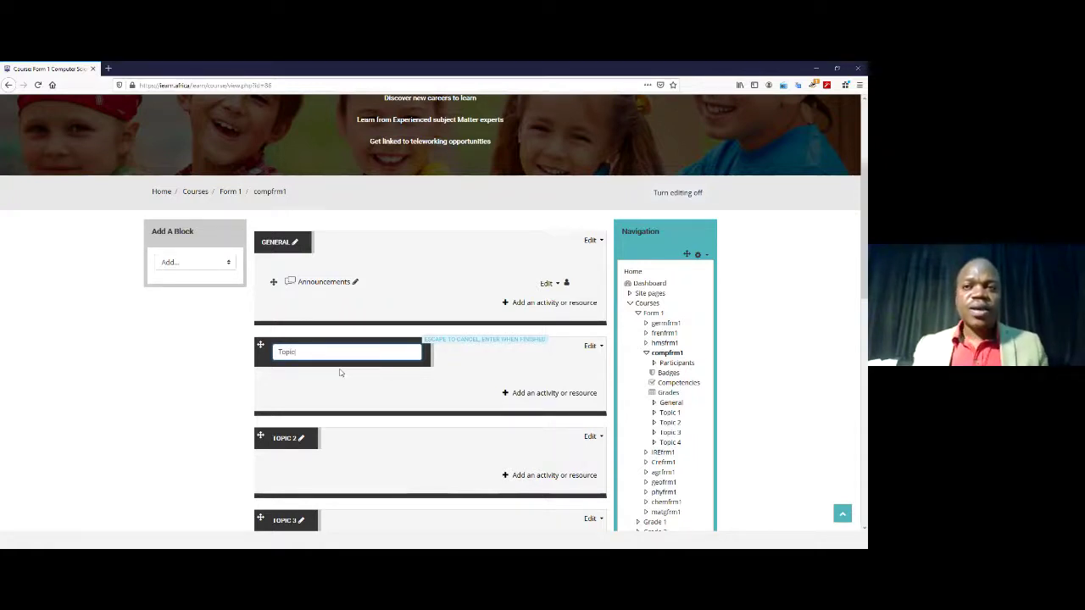
type("opic")
key("Return")
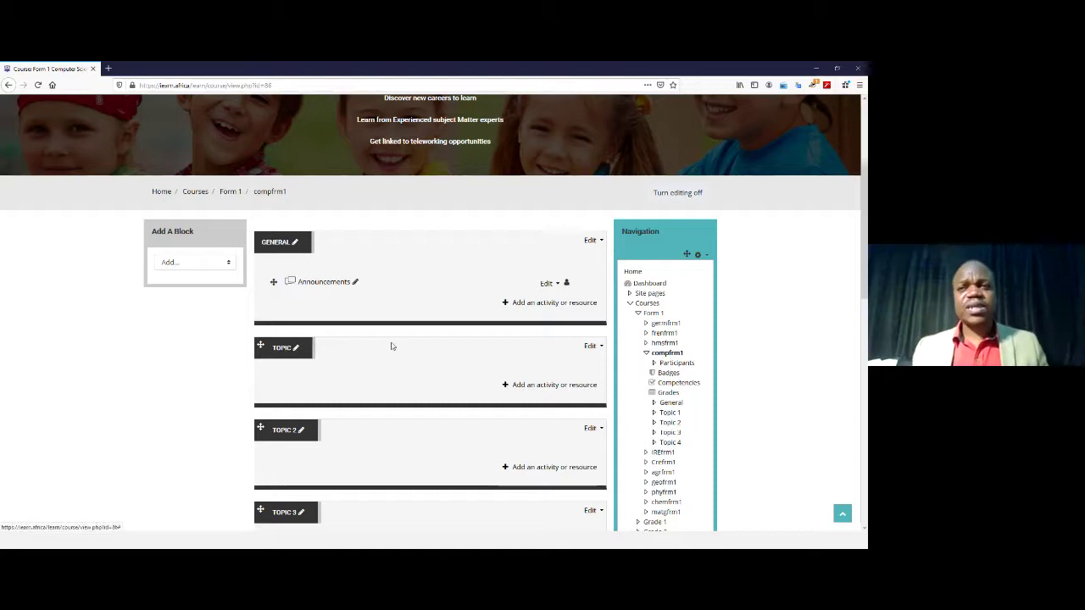
Step: Rename the first topic section as Introduction to computer studies
left_click(297, 349)
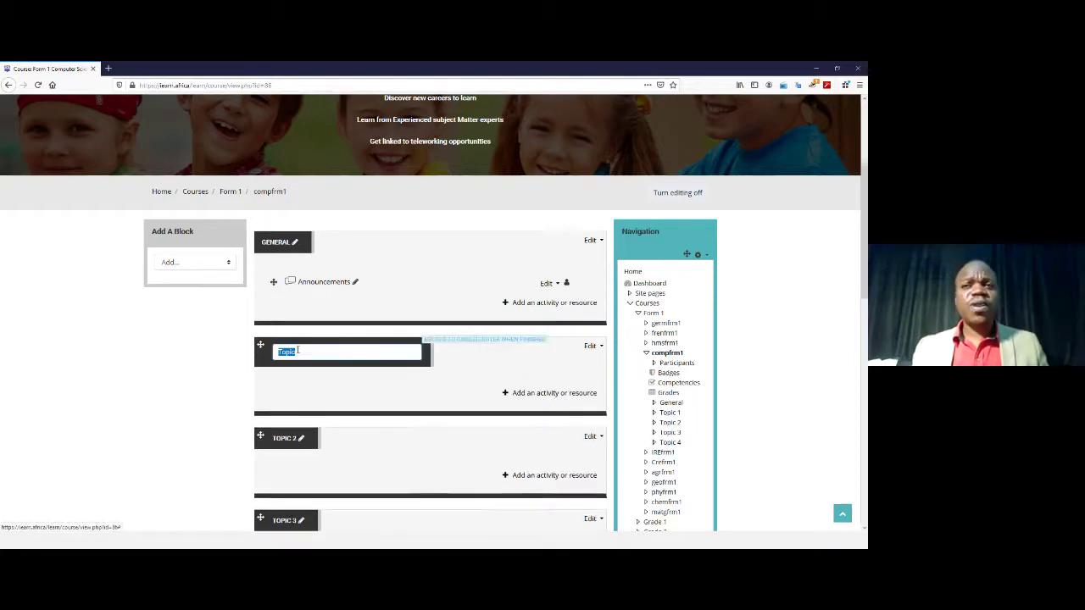
type("Introduct")
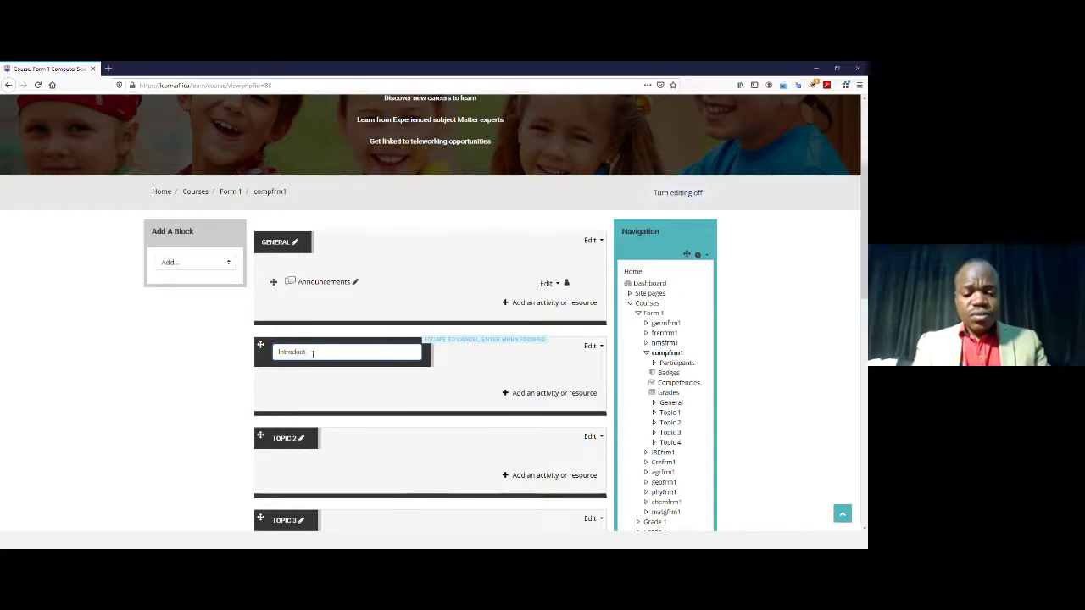
type("ion to com")
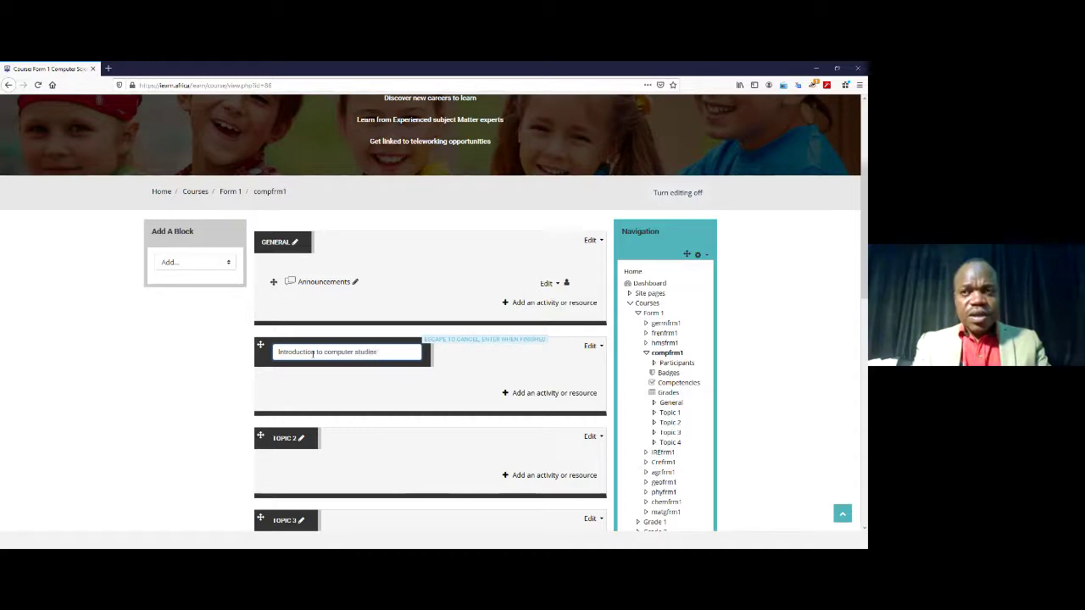
type("puter studies")
key("Return")
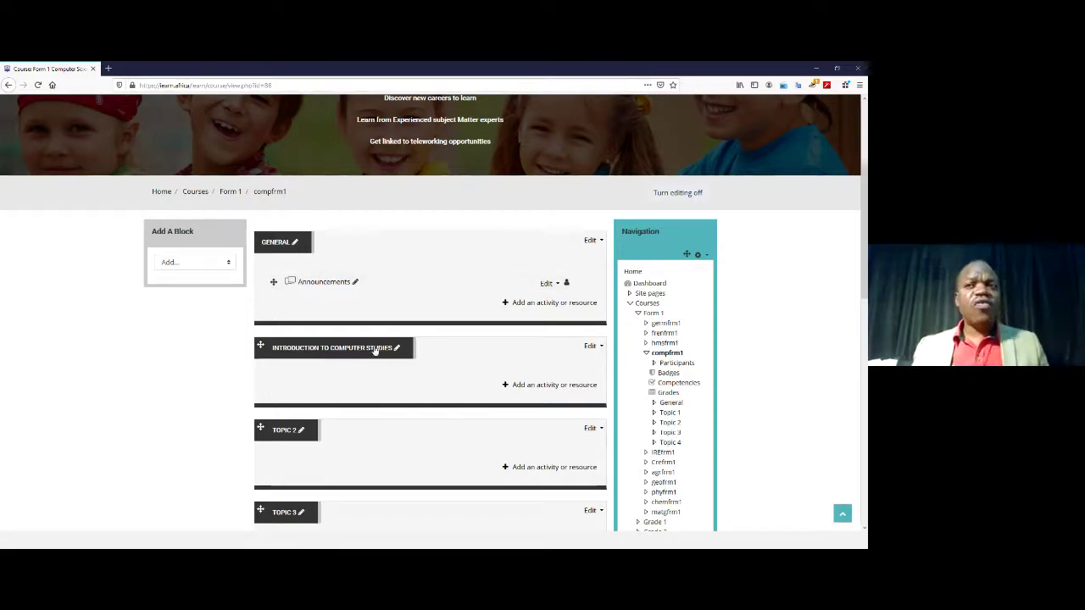
Step: Open the activity and resource chooser for the Introduction to computer studies section and enlarge the page to 200%
left_click(508, 386)
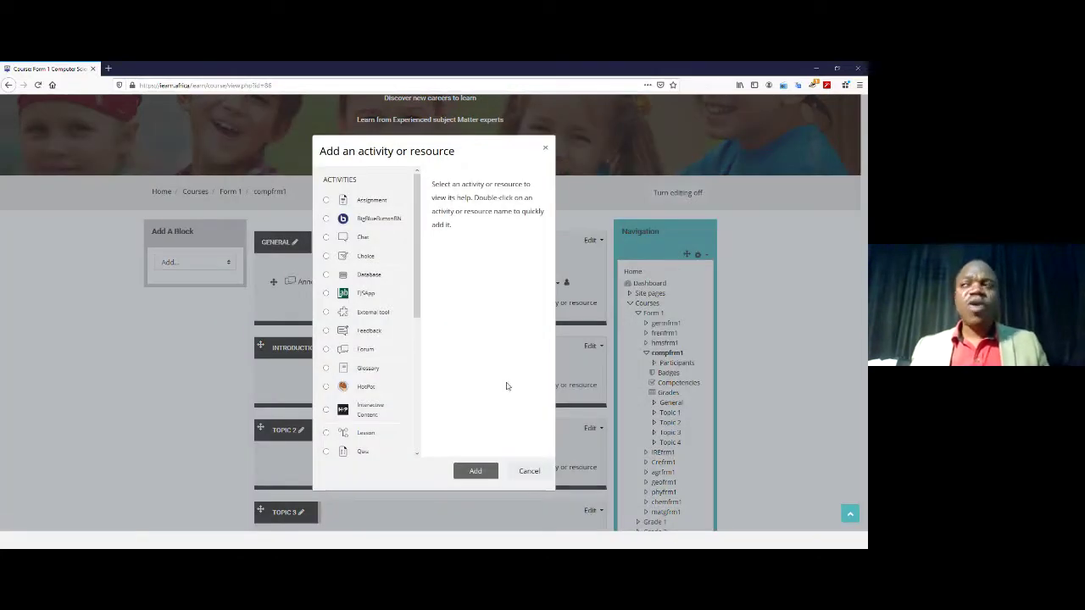
left_click(859, 85)
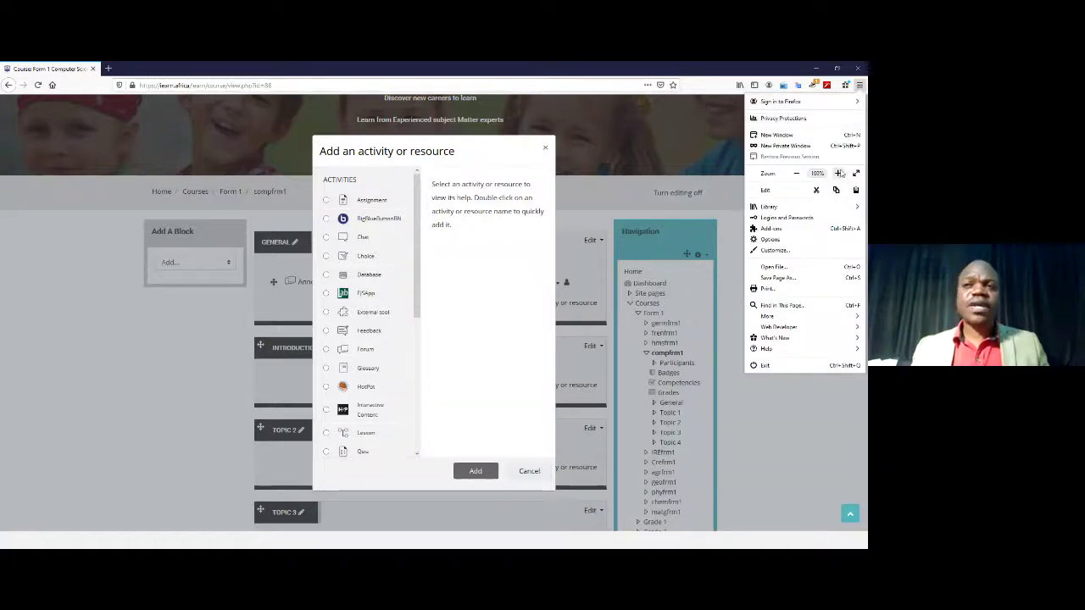
left_click(838, 173)
left_click(838, 173)
left_click(838, 173)
left_click(838, 173)
left_click(838, 173)
left_click(838, 173)
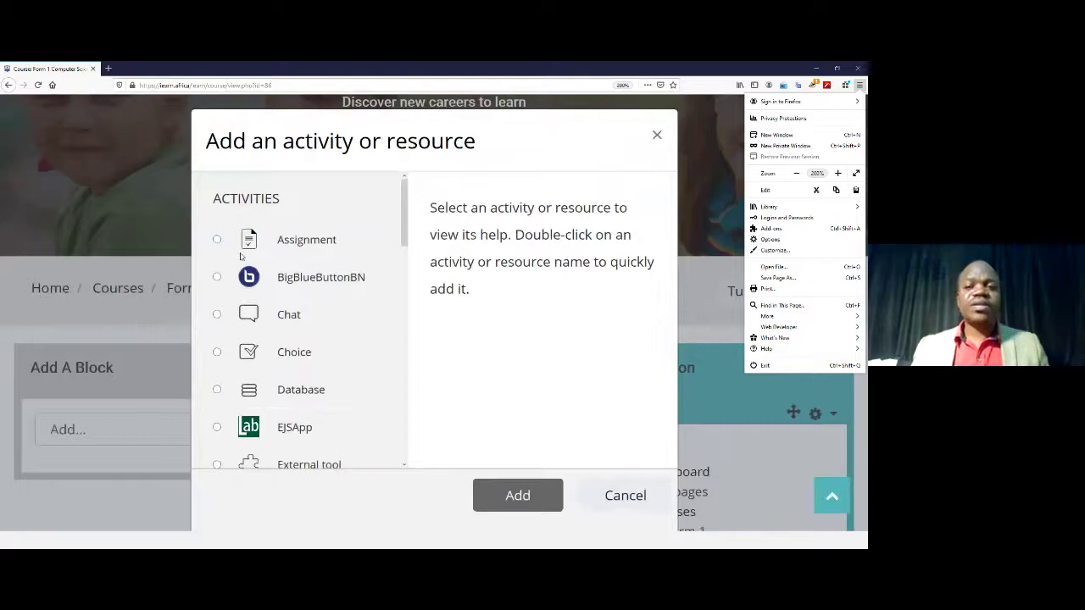
key("Escape")
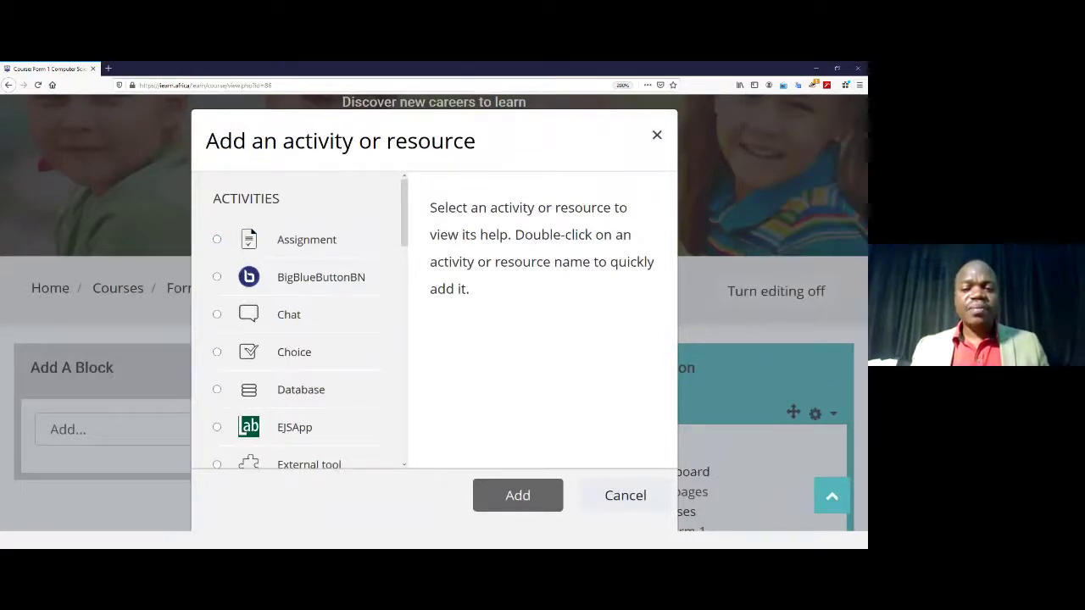
Step: Read the descriptions of the BigBlueButtonBN, Chat, Choice and Database activities
left_click(335, 287)
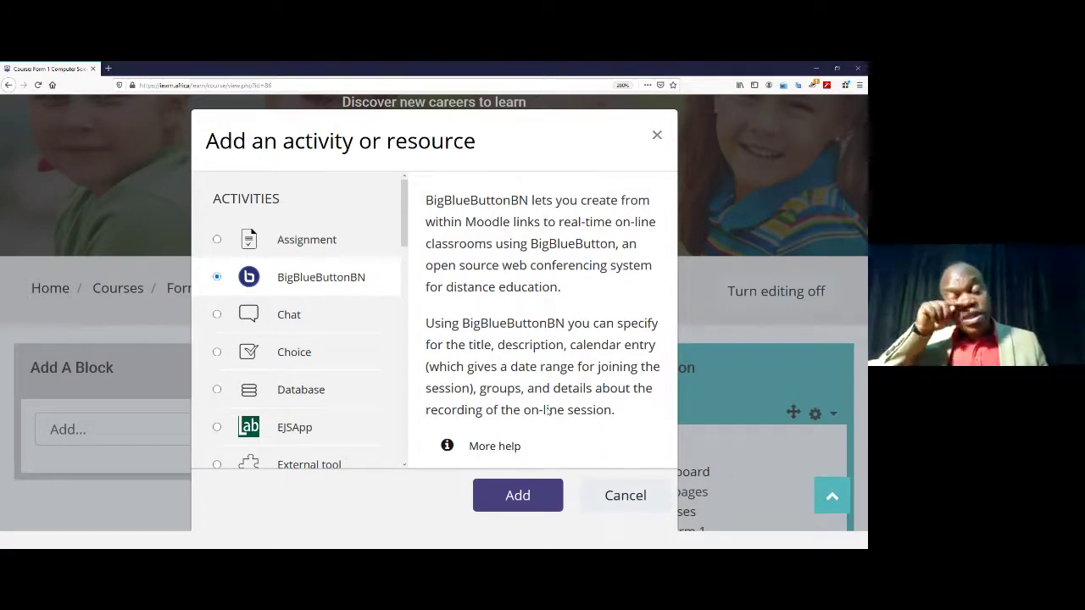
left_click(290, 318)
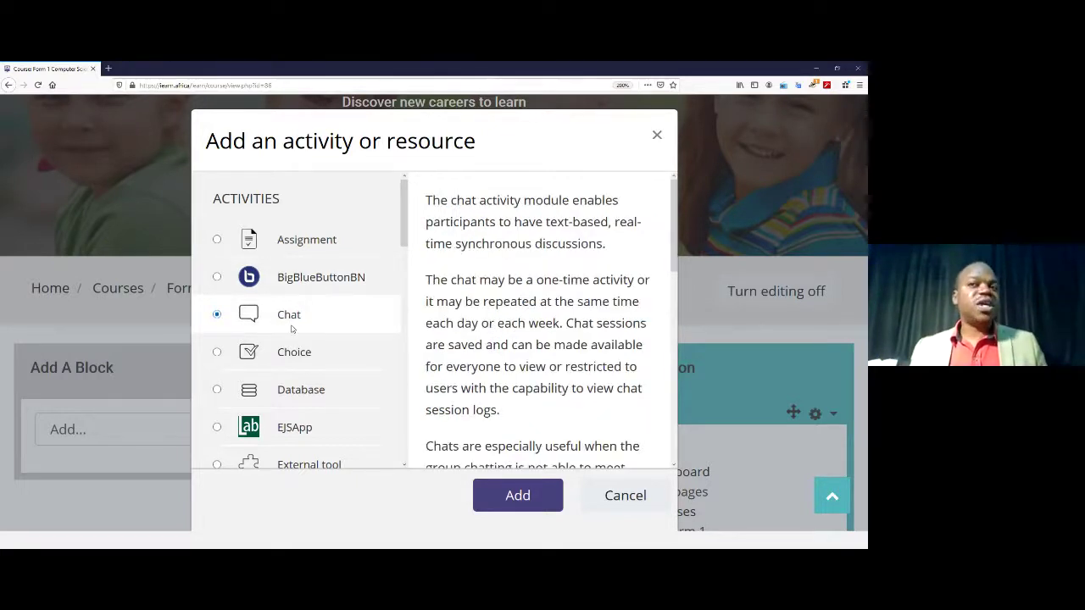
left_click(307, 358)
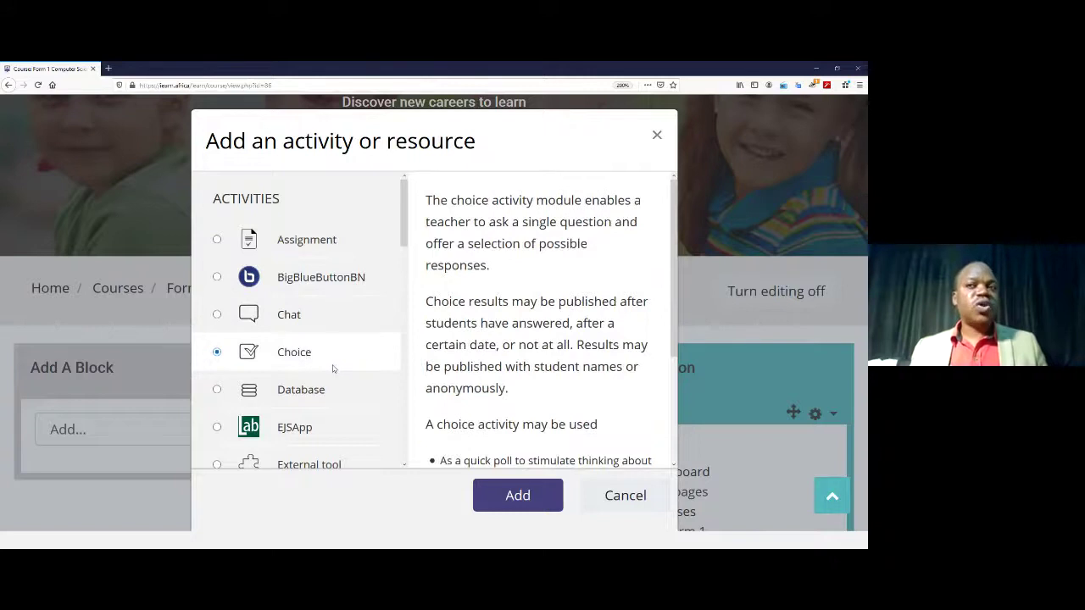
left_click(315, 392)
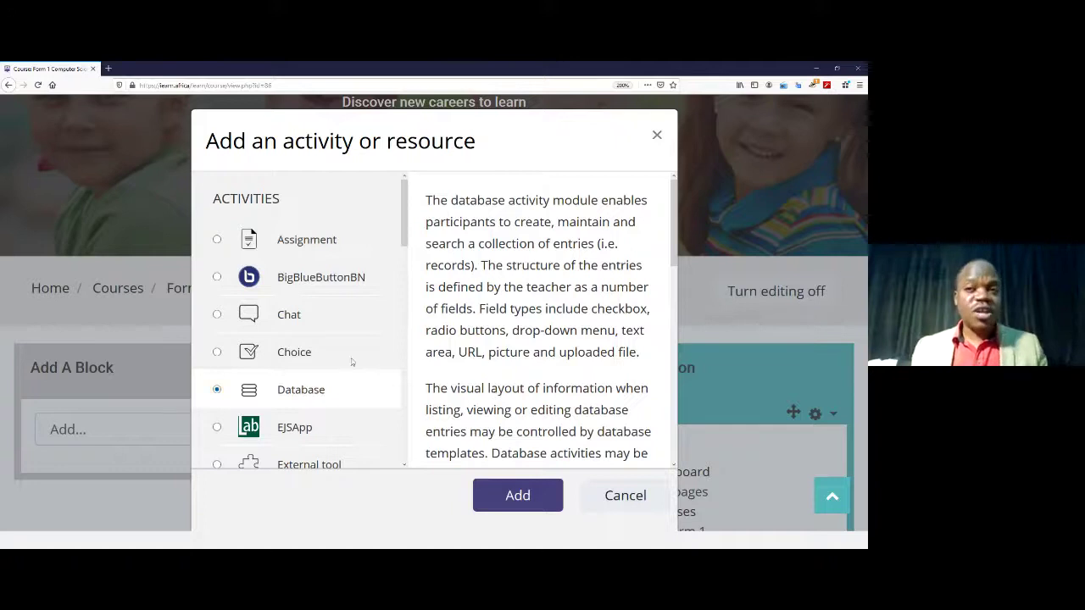
Step: Go through the descriptions of the EJSApp, External tool, Feedback, Forum and Glossary activities
scroll(341, 373, "down", 5)
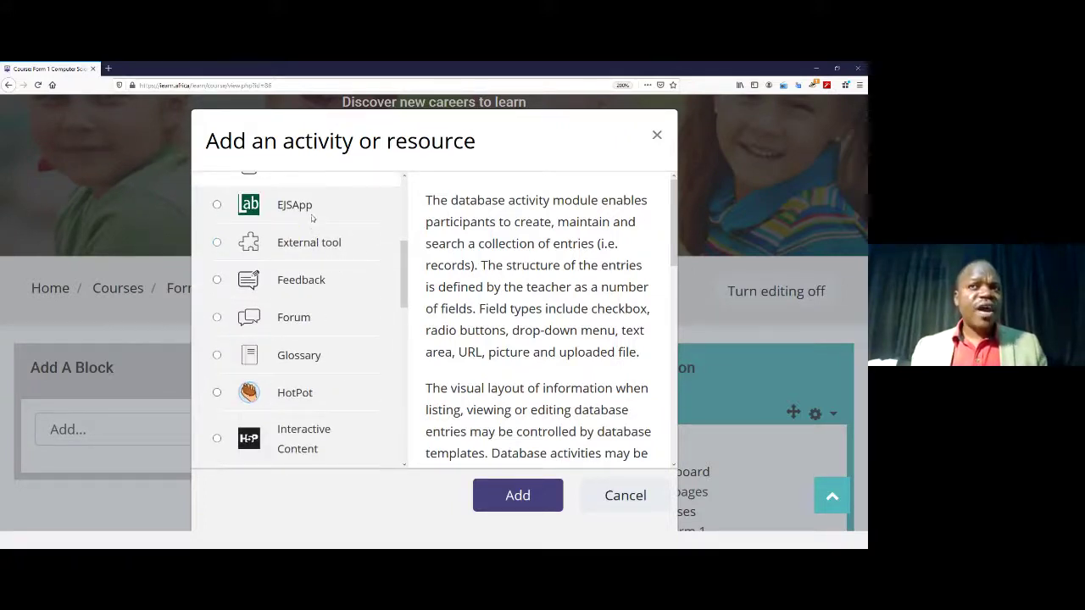
left_click(311, 216)
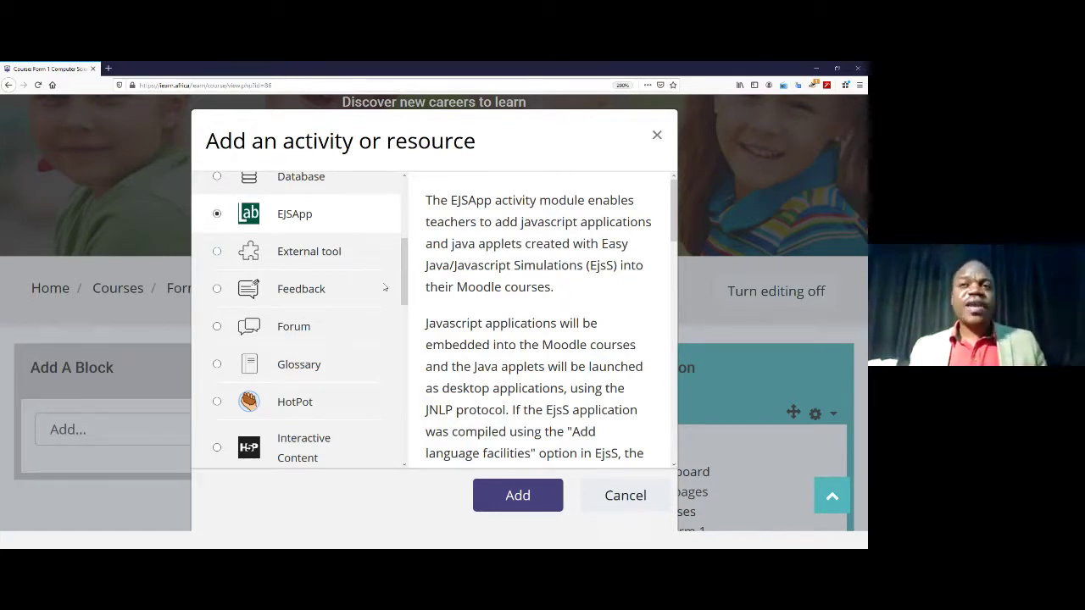
left_click(292, 255)
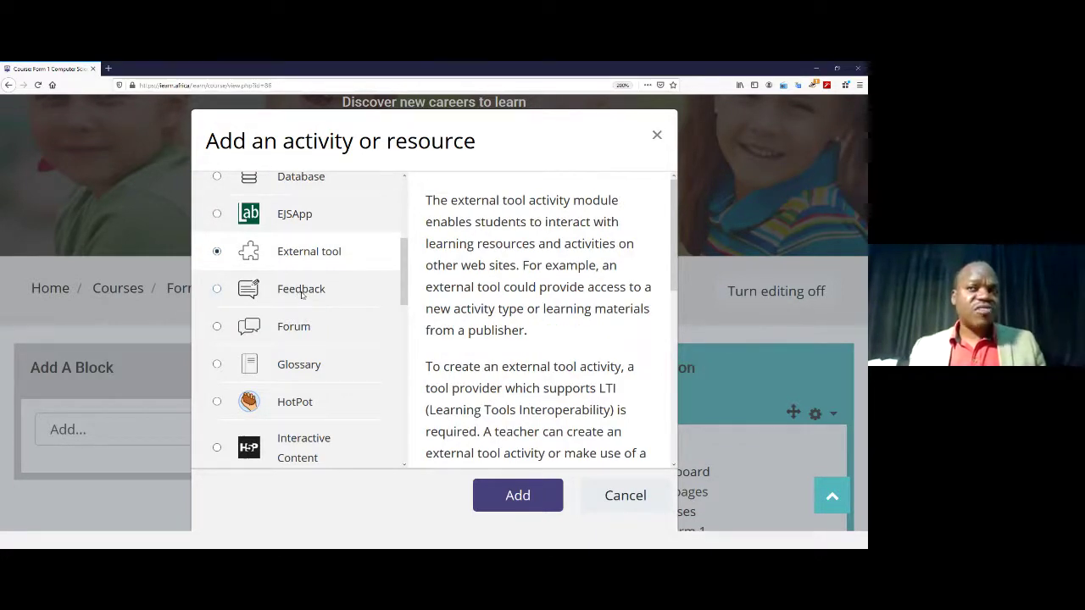
left_click(302, 292)
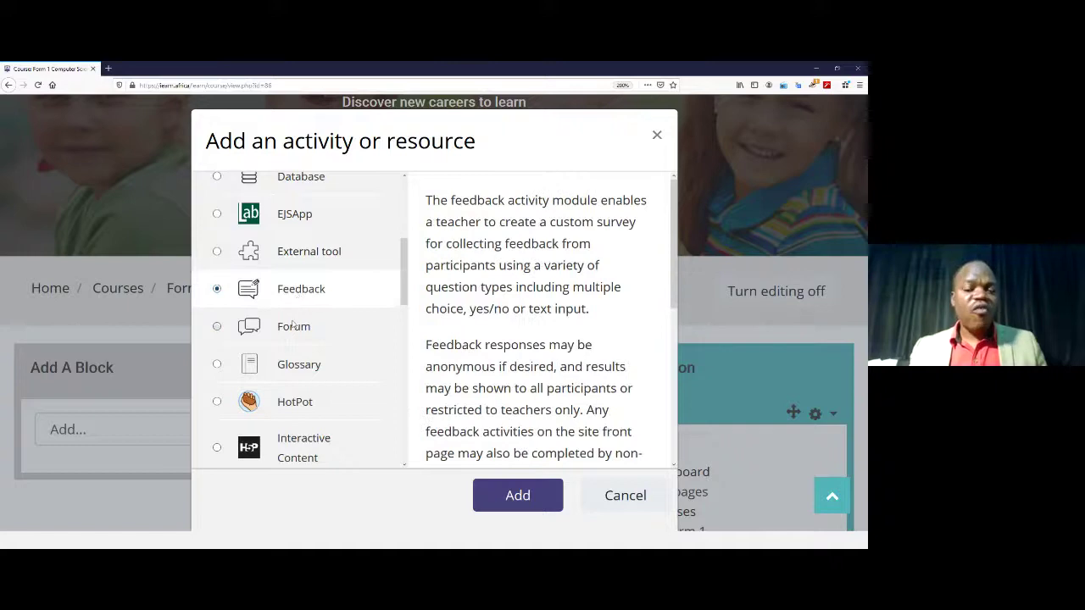
left_click(294, 330)
left_click(301, 372)
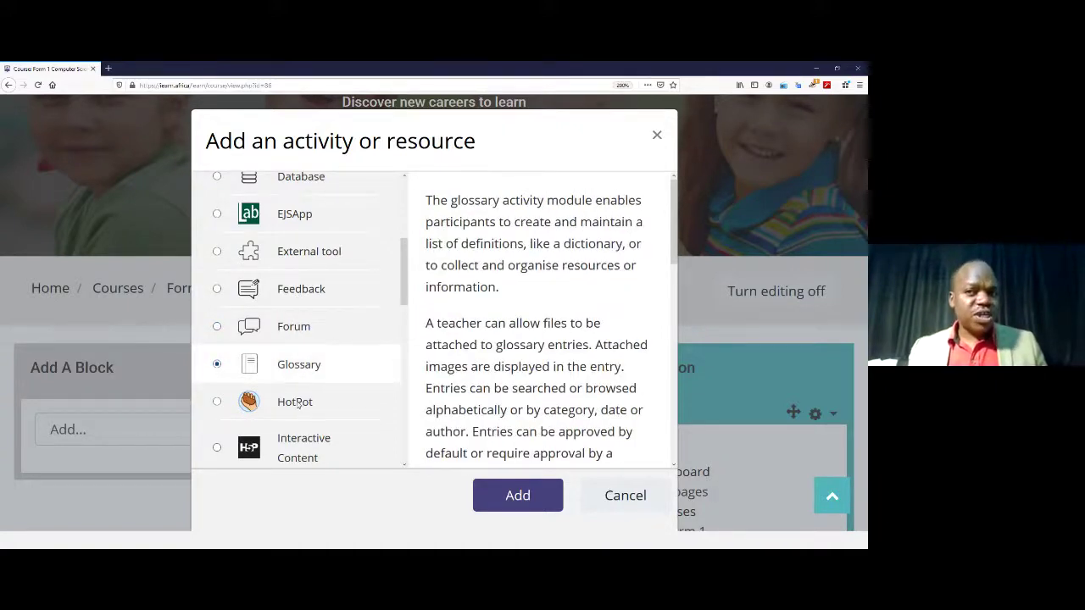
Step: Examine the HotPot activity's full description, including the authoring software it supports
left_click(296, 404)
scroll(503, 375, "down", 4)
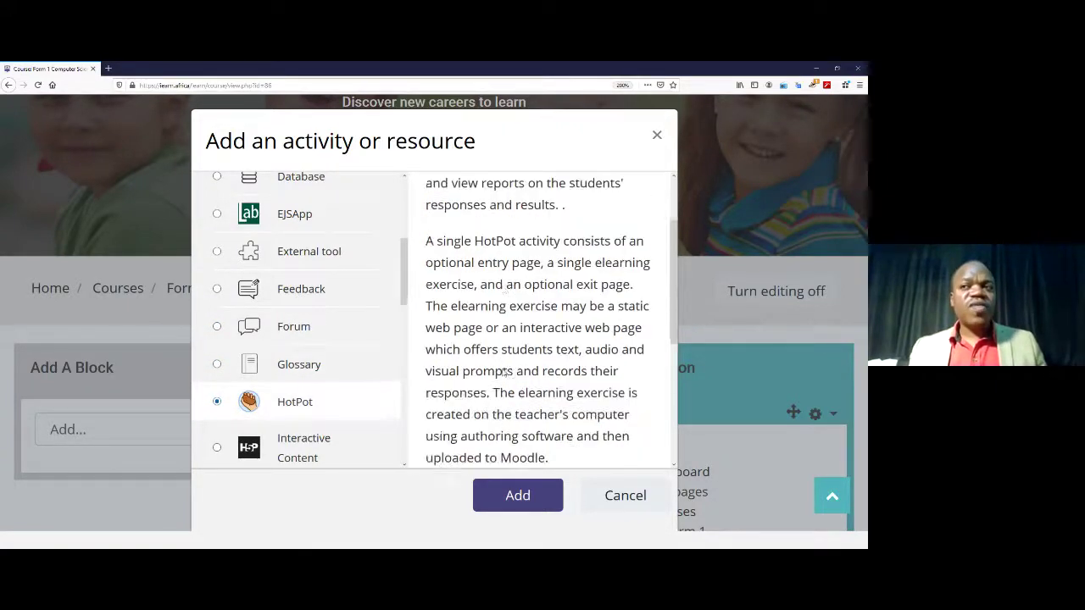
scroll(503, 375, "down", 3)
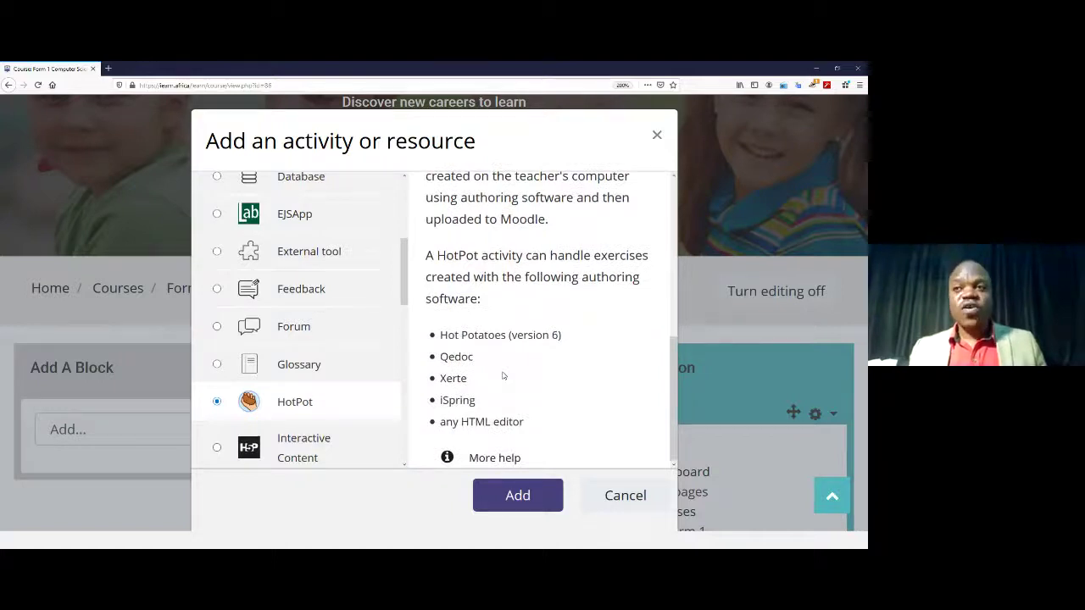
scroll(495, 357, "down", 3)
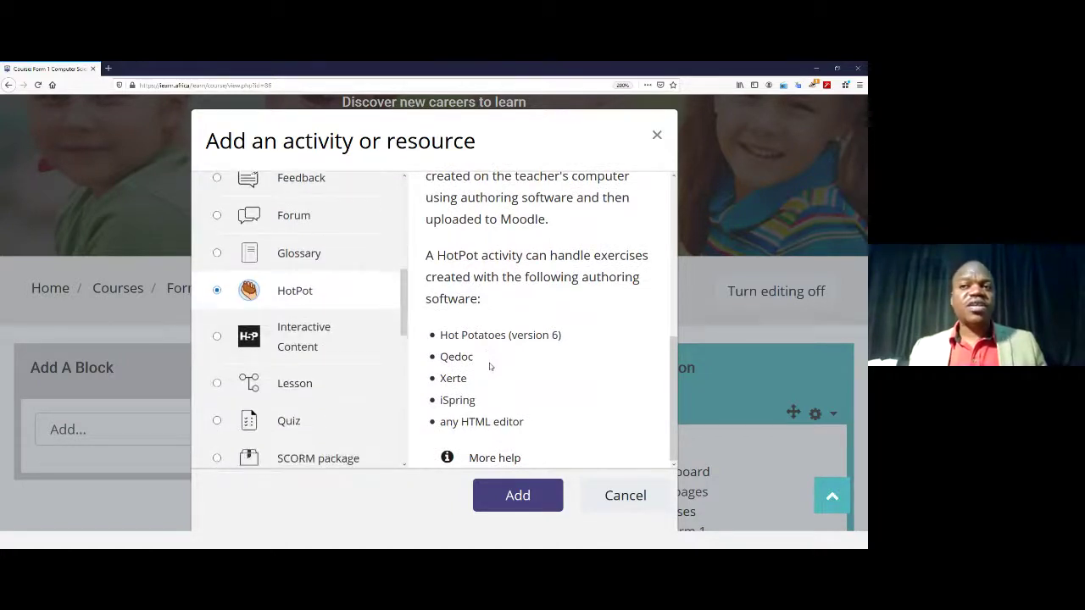
scroll(490, 366, "up", 2)
scroll(489, 366, "down", 2)
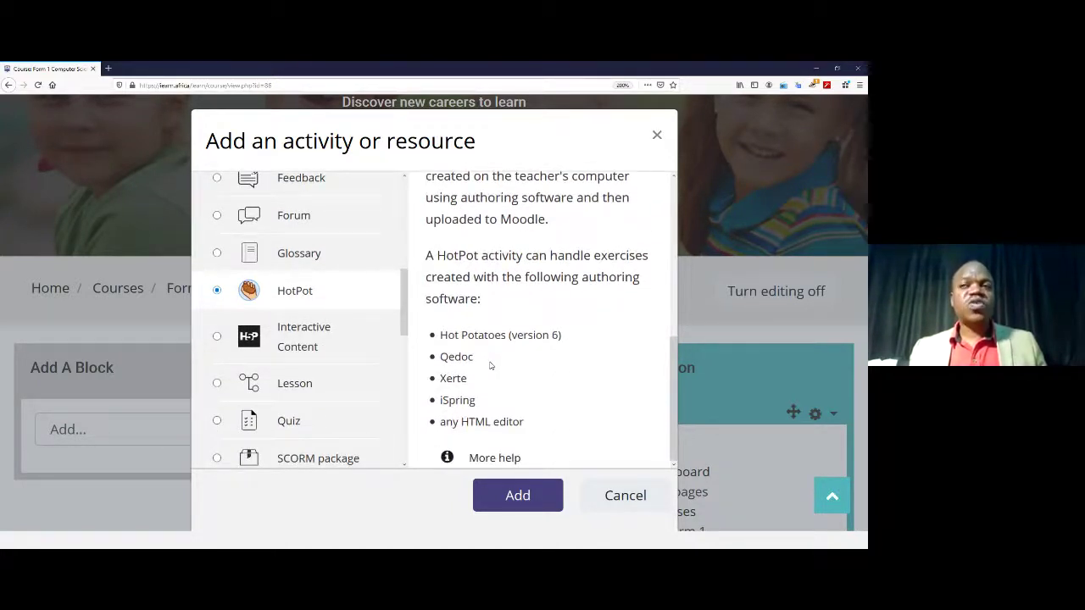
scroll(519, 315, "up", 3)
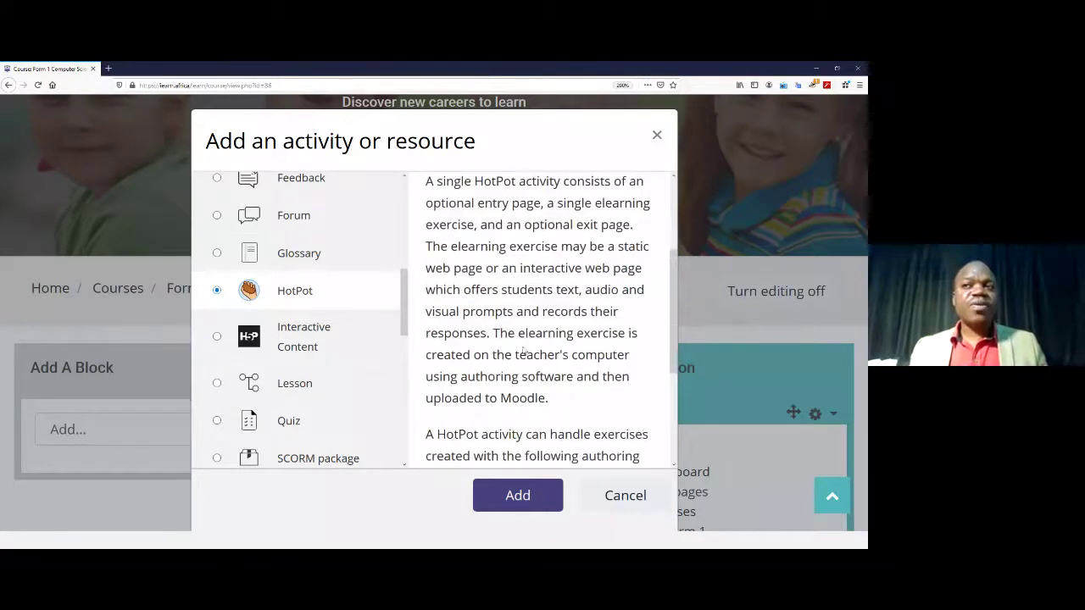
scroll(539, 356, "up", 3)
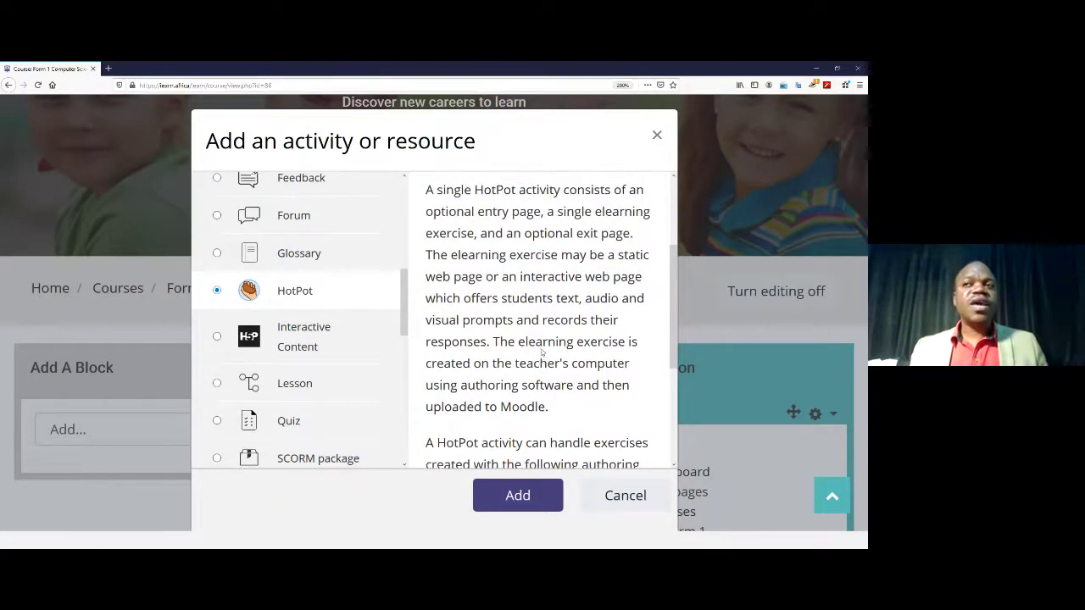
Step: Choose Interactive Content, review its H5P description, and start adding this activity to the Introduction to computer studies section
left_click(292, 335)
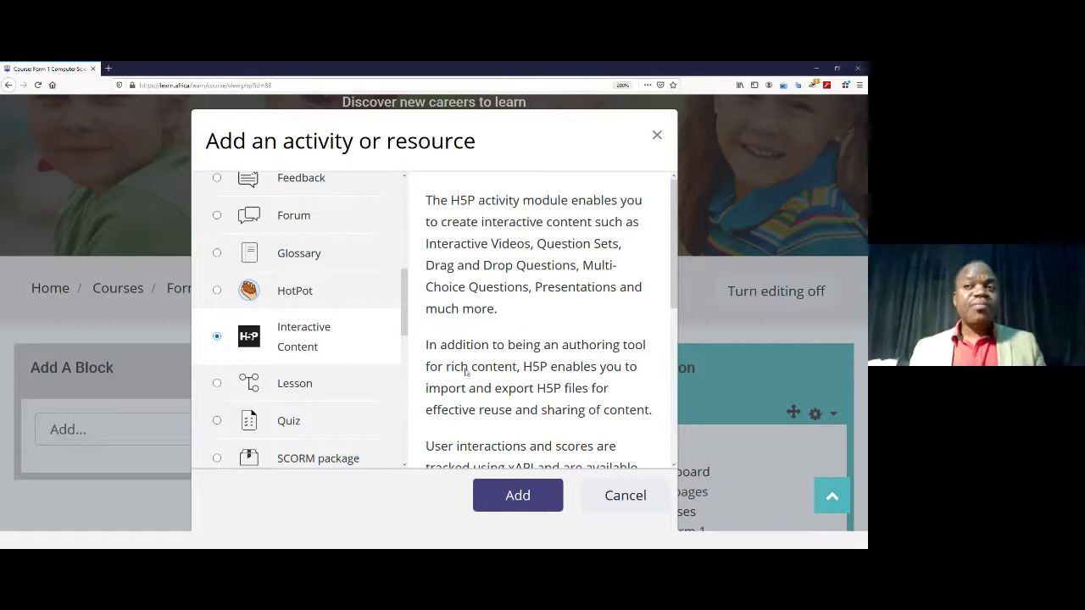
scroll(505, 347, "down", 3)
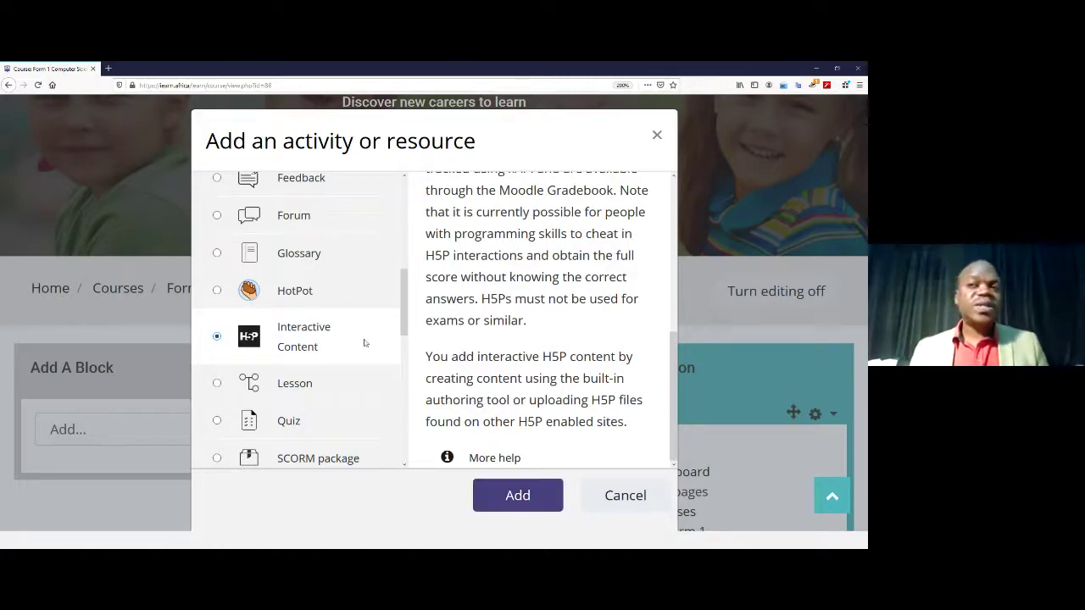
left_click(519, 498)
left_click(518, 495)
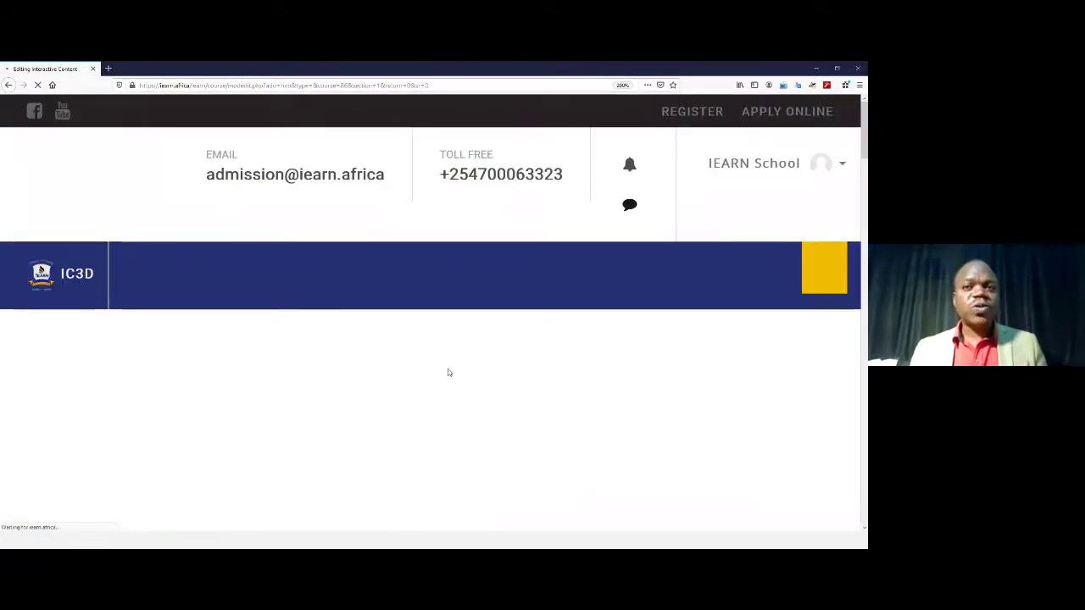
Step: Look over the new Interactive Content activity's form, from the description and content editor to the display options and remaining settings sections
scroll(516, 370, "down", 3)
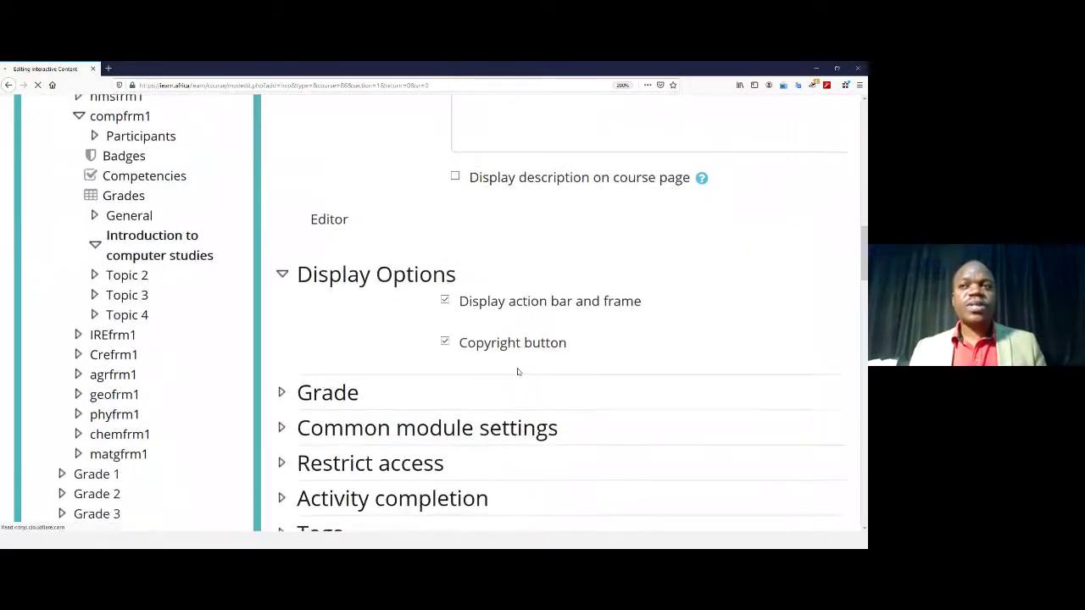
scroll(516, 370, "up", 3)
scroll(516, 370, "down", 5)
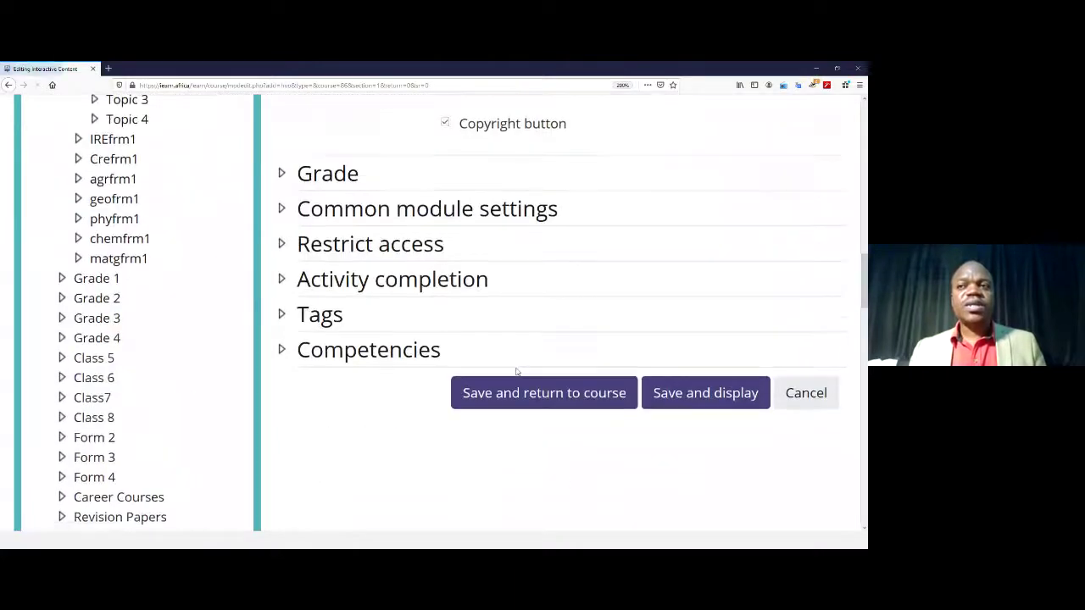
scroll(516, 371, "up", 1)
scroll(516, 370, "up", 3)
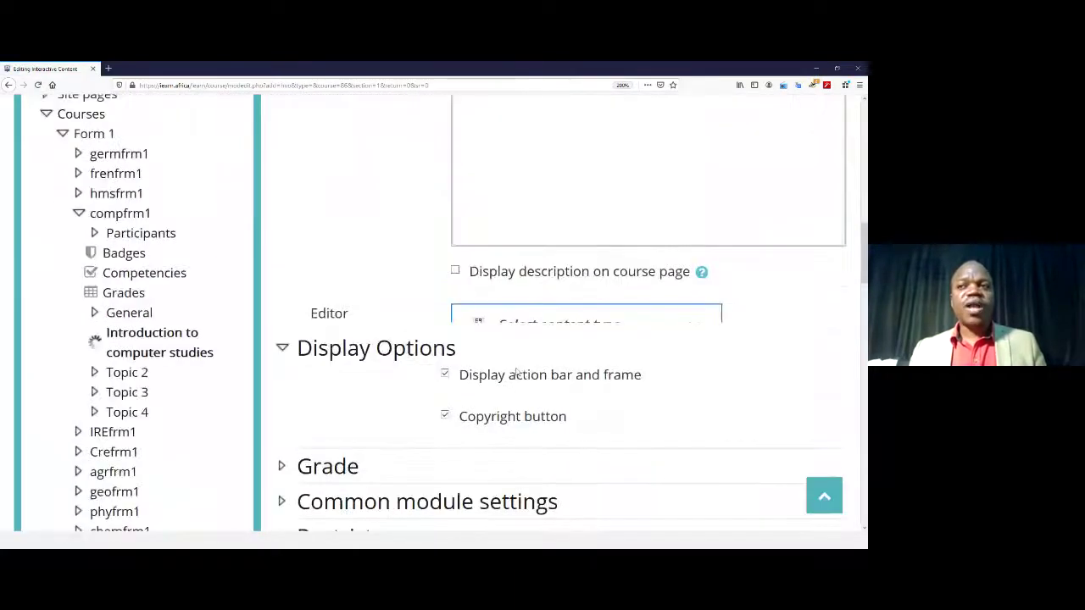
Step: Browse the popular H5P content types in the content editor, from Interactive Video and Course Presentation to Drag the Words
scroll(550, 318, "down", 3)
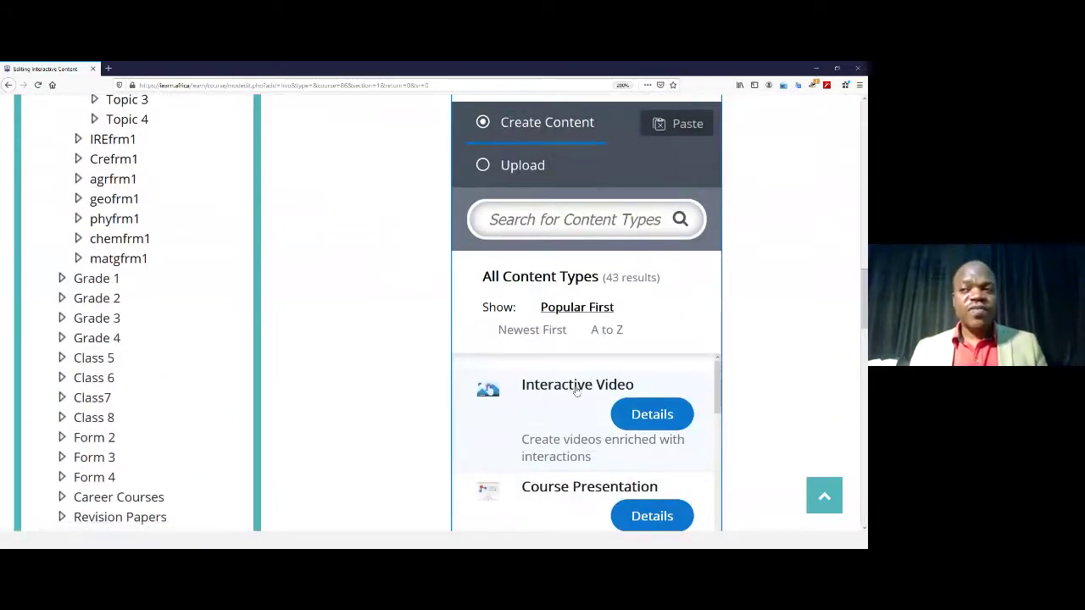
scroll(573, 392, "down", 2)
scroll(575, 390, "down", 1)
scroll(597, 474, "up", 4)
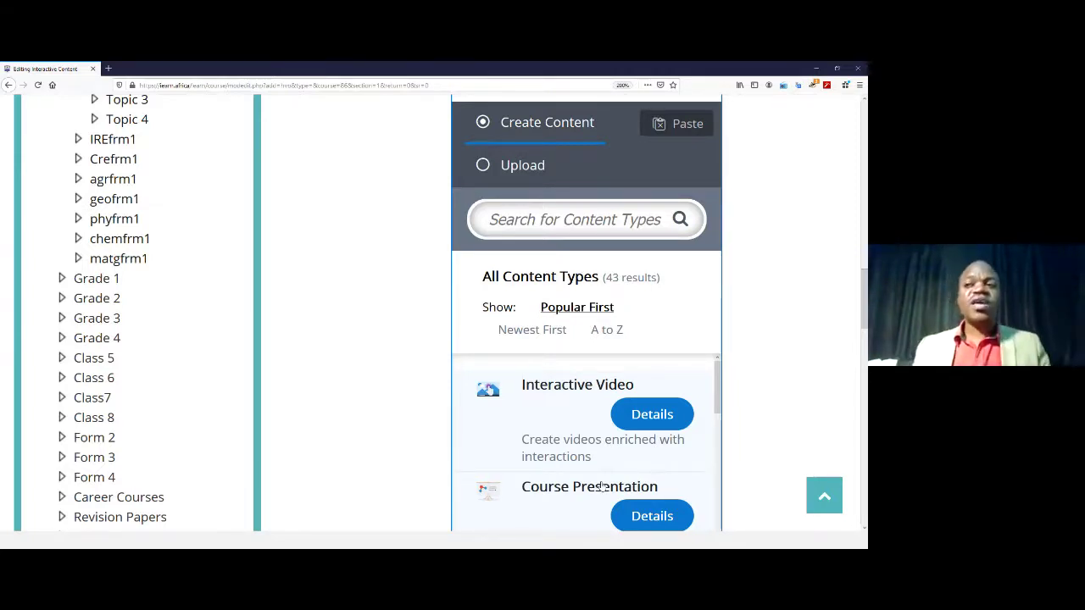
scroll(619, 432, "down", 3)
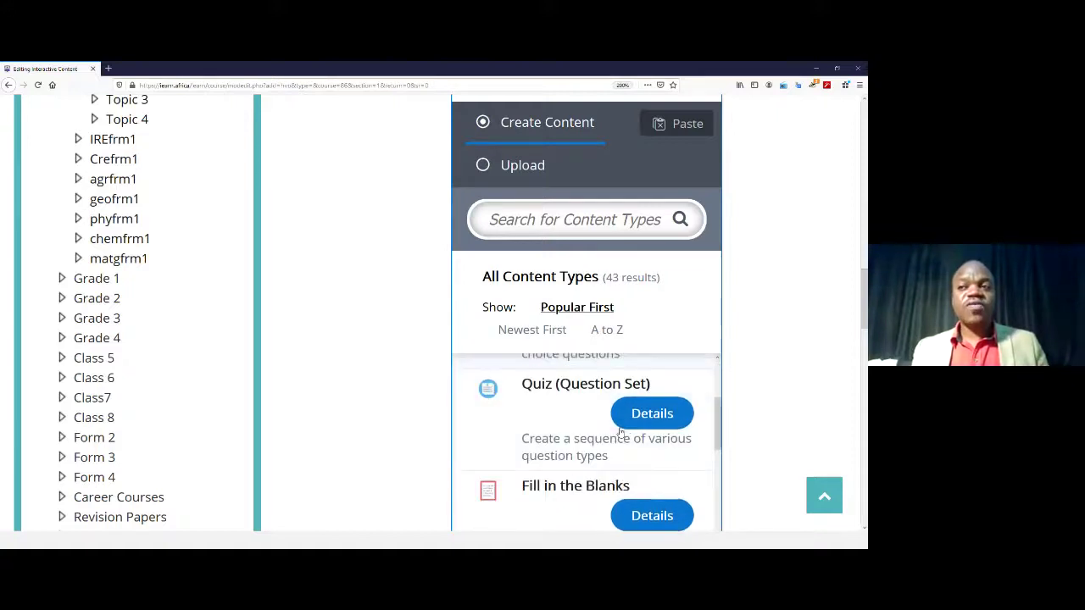
scroll(620, 432, "down", 3)
scroll(619, 432, "up", 3)
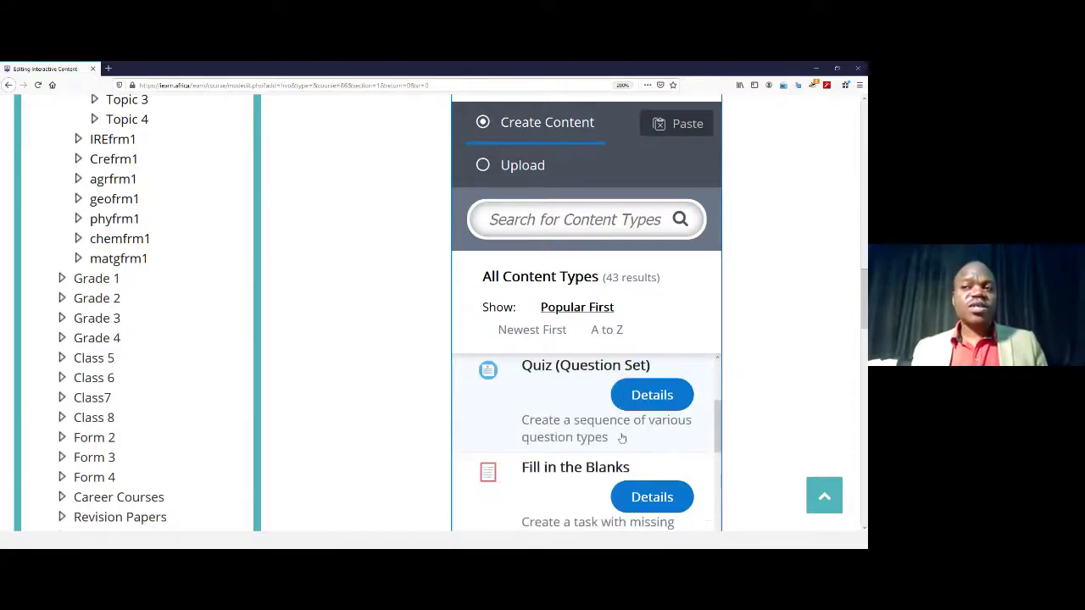
scroll(622, 437, "down", 2)
scroll(612, 445, "up", 1)
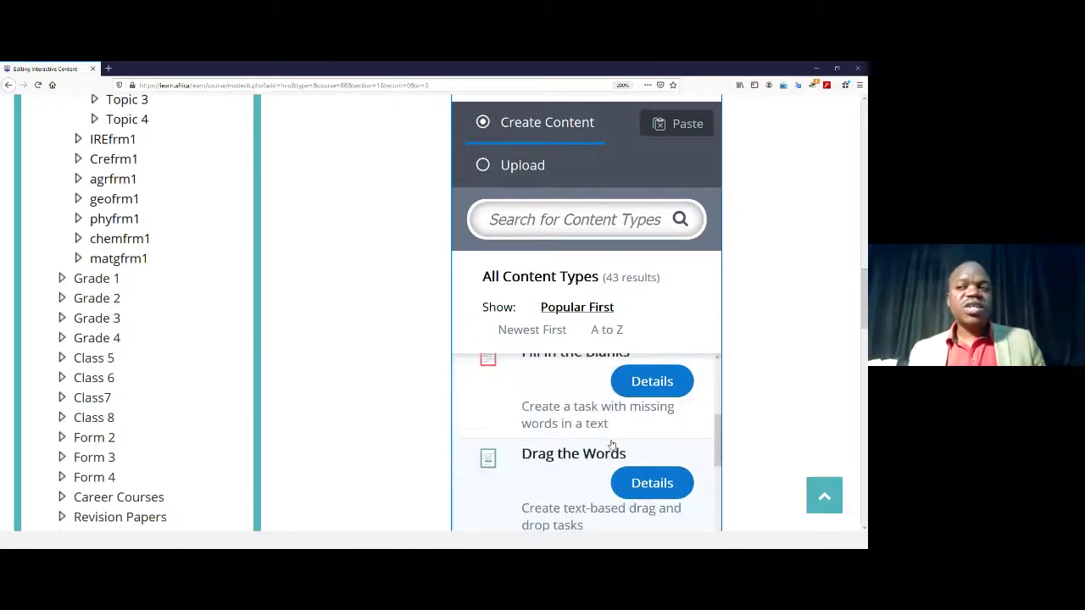
scroll(612, 453, "up", 2)
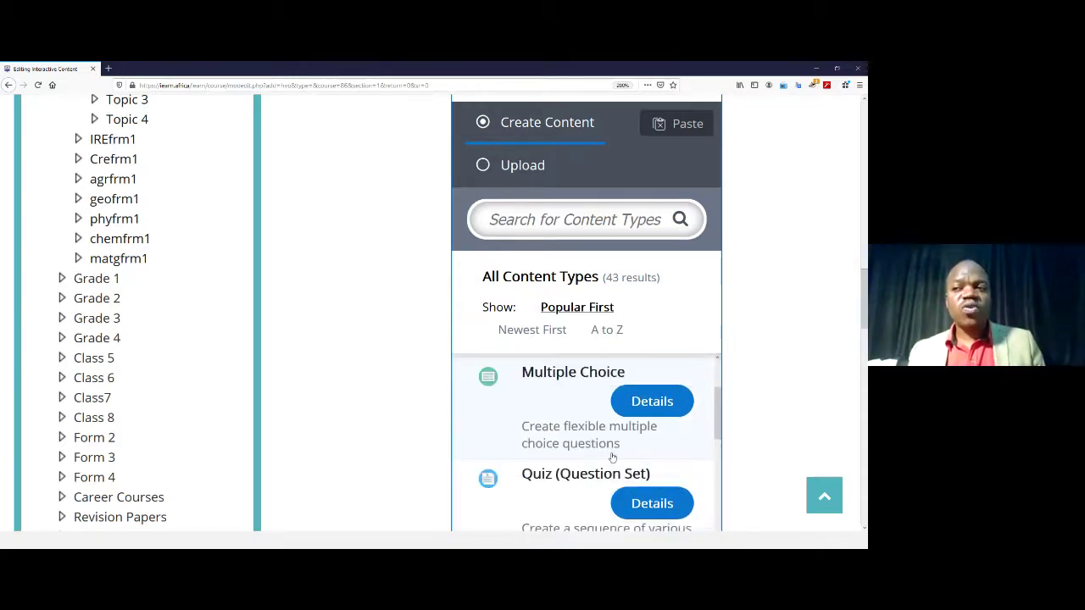
scroll(612, 458, "down", 1)
scroll(612, 458, "up", 2)
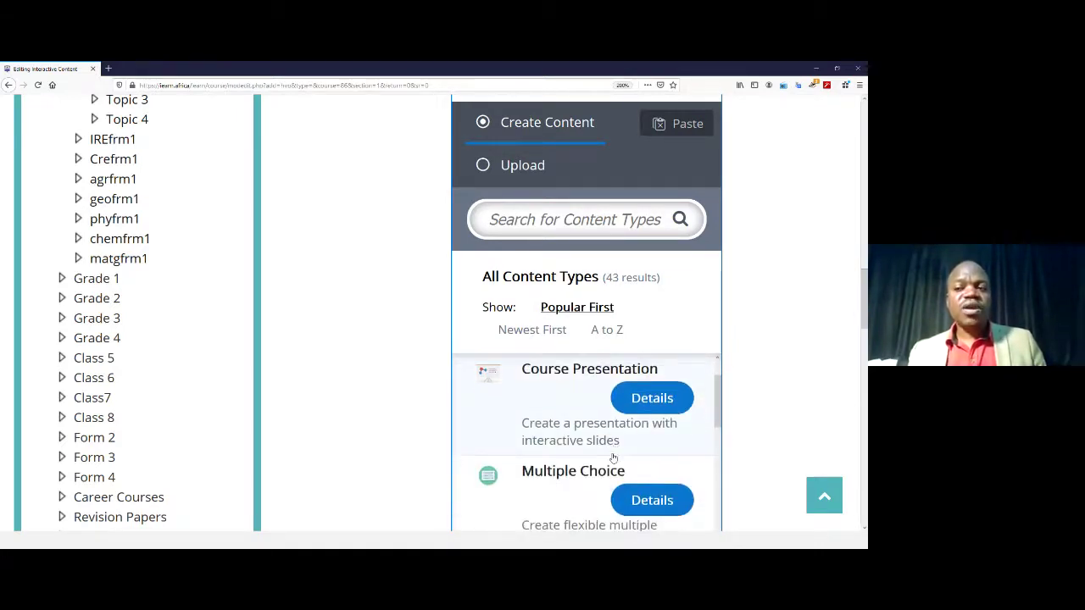
Step: Review the remaining H5P content types, from Column and Dialog Cards through True/False Question to Image Sequencing
scroll(614, 458, "down", 4)
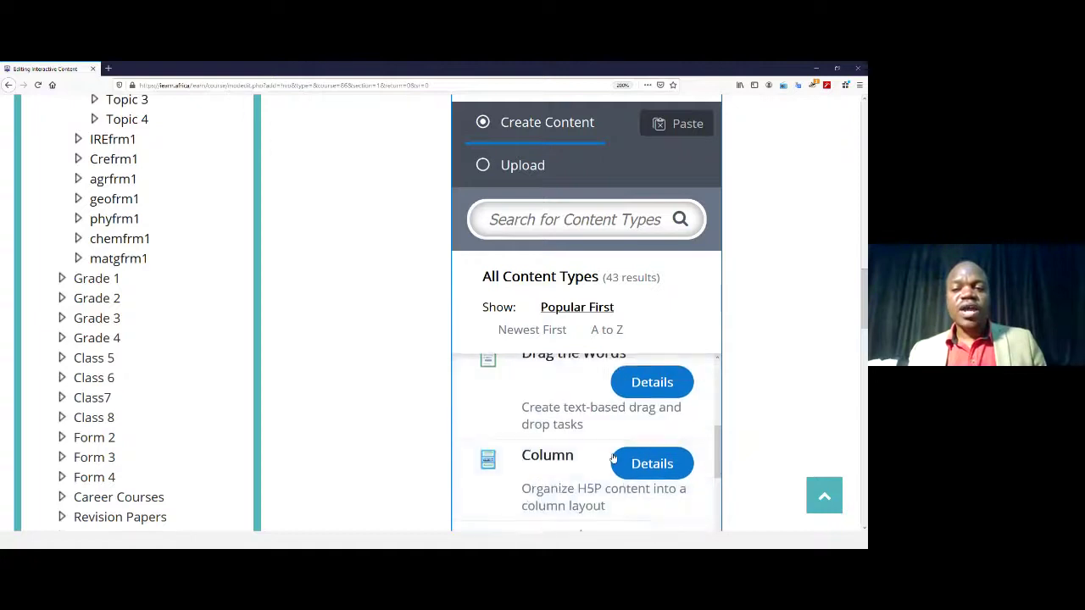
scroll(613, 459, "down", 2)
scroll(614, 458, "down", 1)
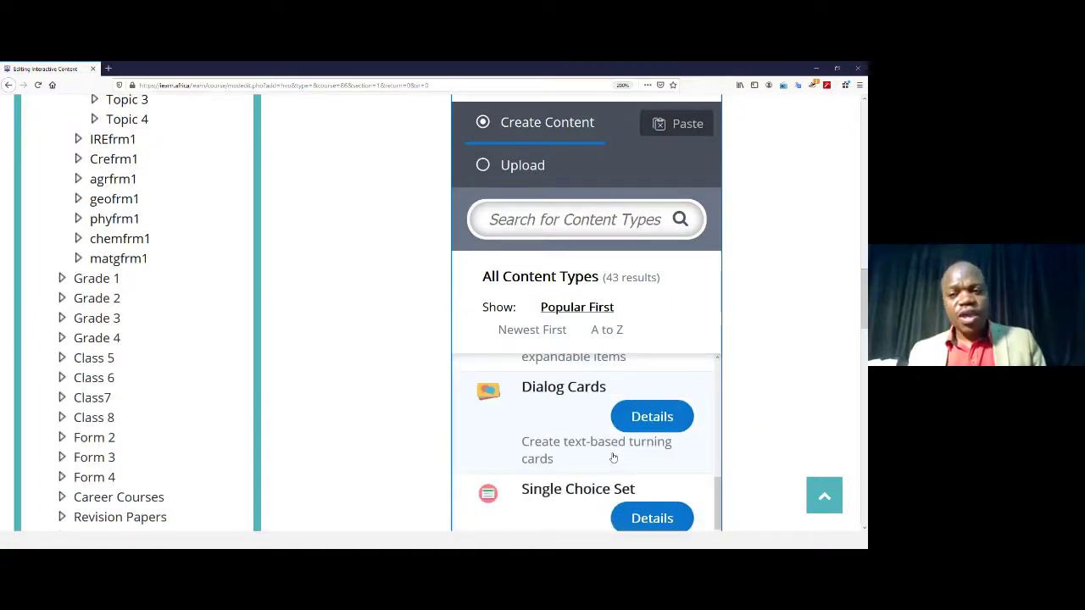
scroll(611, 458, "down", 3)
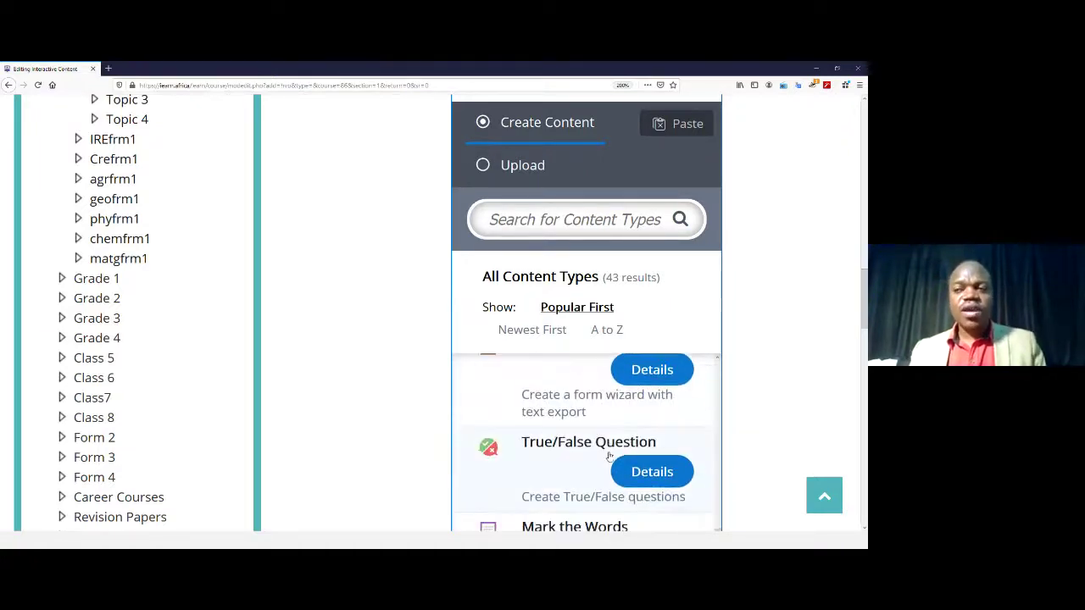
scroll(608, 458, "down", 1)
scroll(608, 458, "up", 1)
scroll(609, 458, "down", 2)
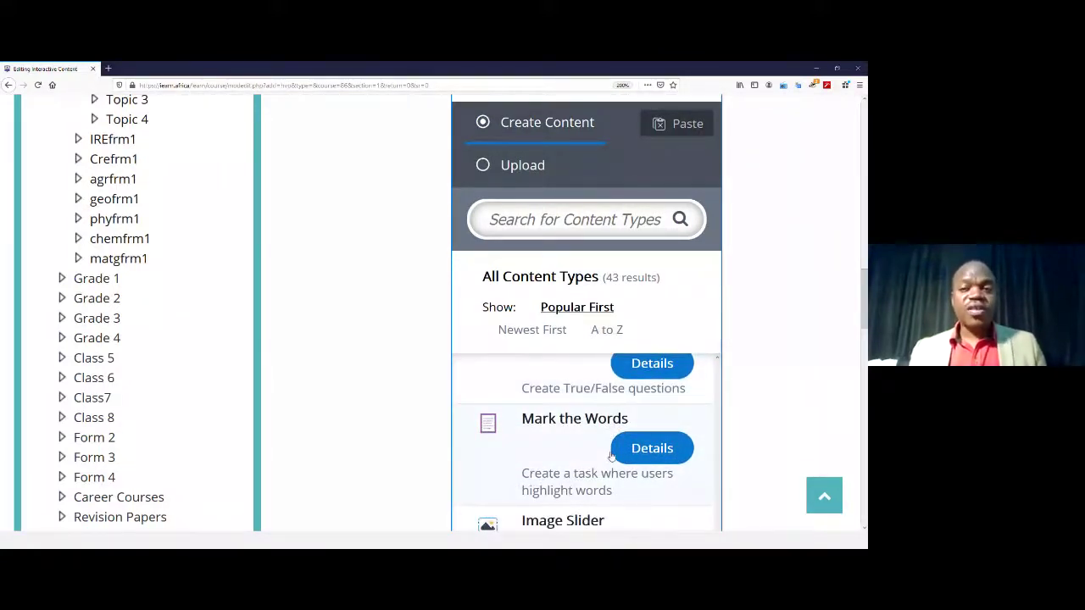
scroll(610, 456, "down", 5)
scroll(610, 456, "down", 3)
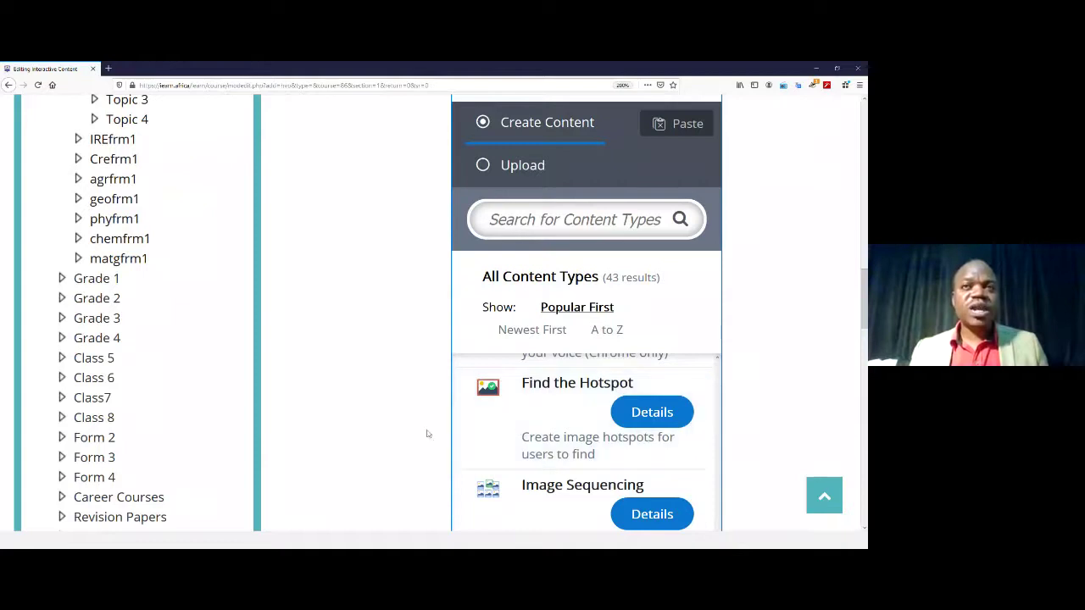
Step: Leave the Interactive Content form without saving and return to the Introduction to computer studies section of the compfrm1 course
scroll(419, 433, "up", 8)
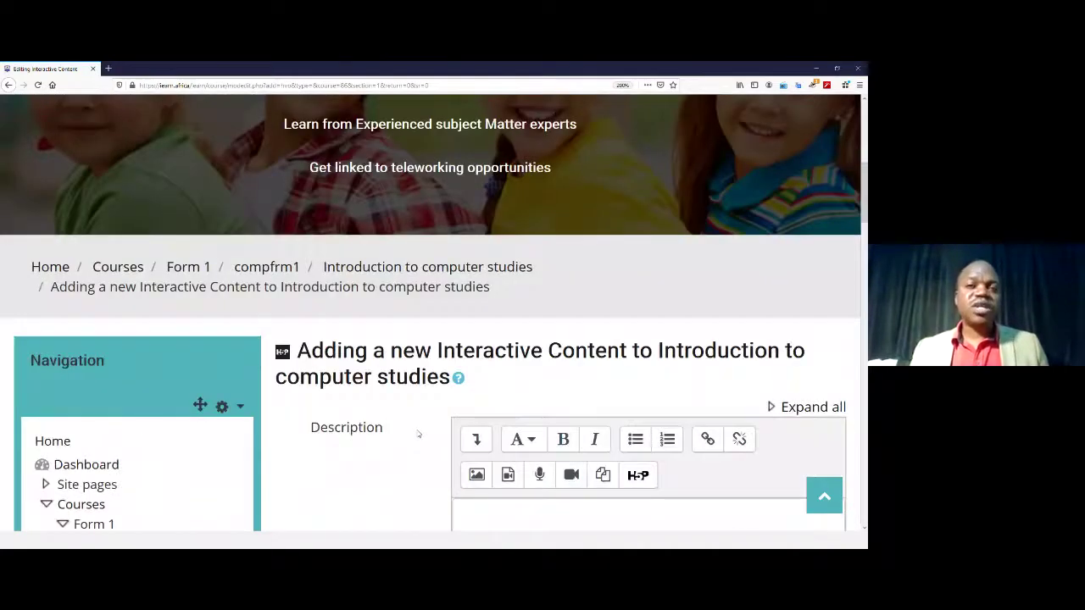
scroll(441, 429, "down", 2)
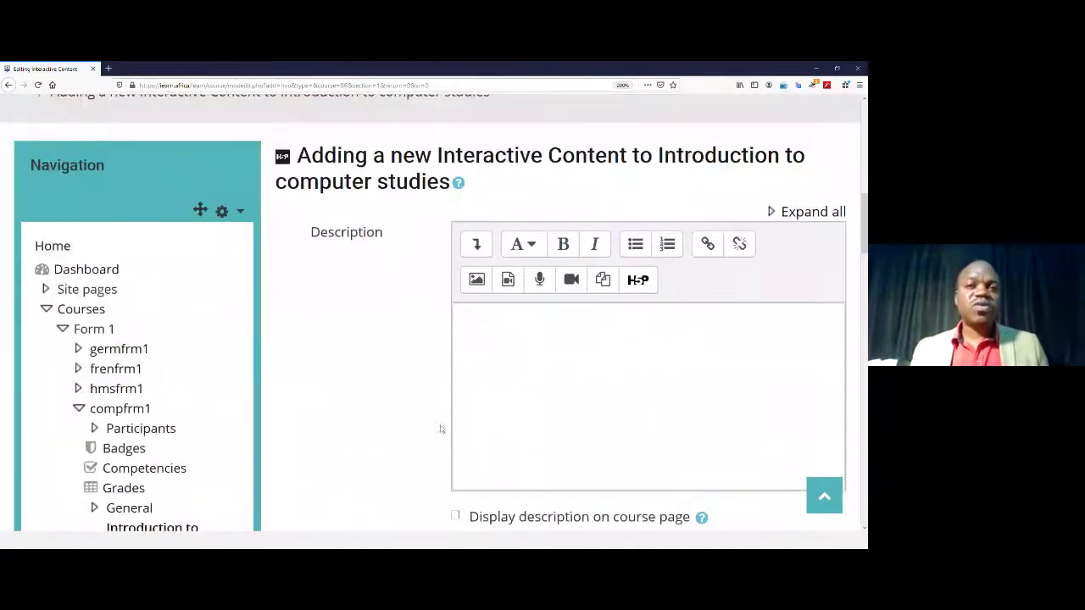
left_click(108, 412)
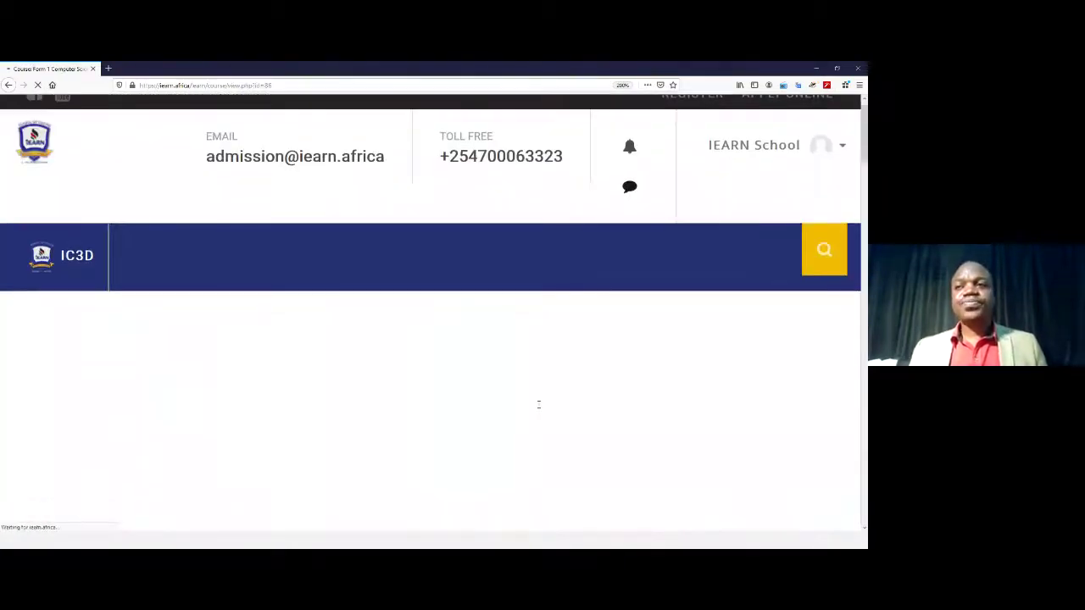
scroll(534, 398, "down", 4)
scroll(544, 395, "down", 5)
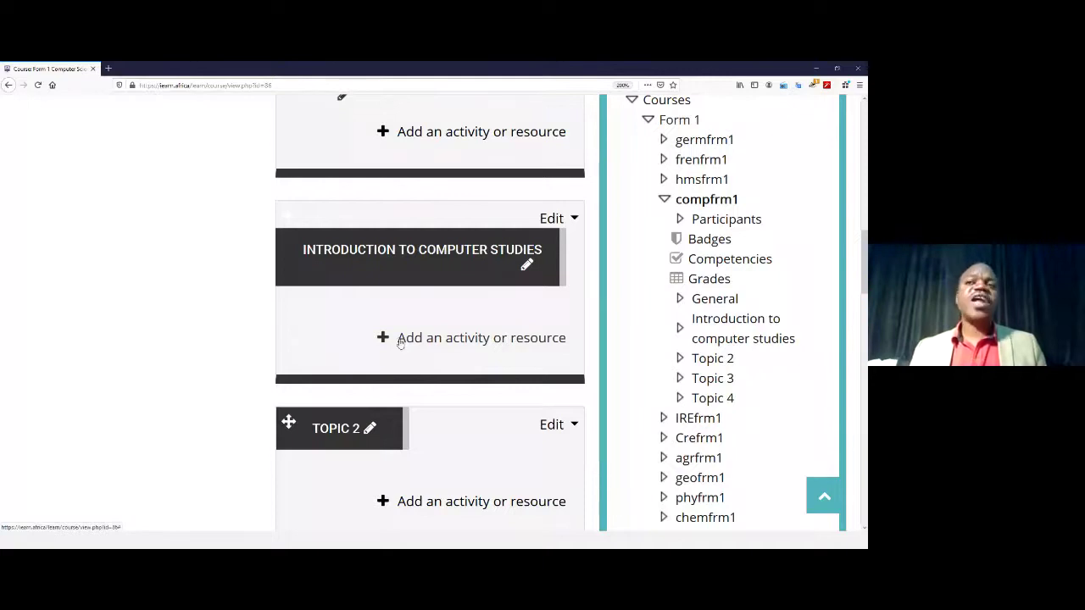
Step: Open the activity chooser for Introduction to computer studies and look through the activities and resources, down to URL
left_click(399, 342)
scroll(335, 358, "down", 4)
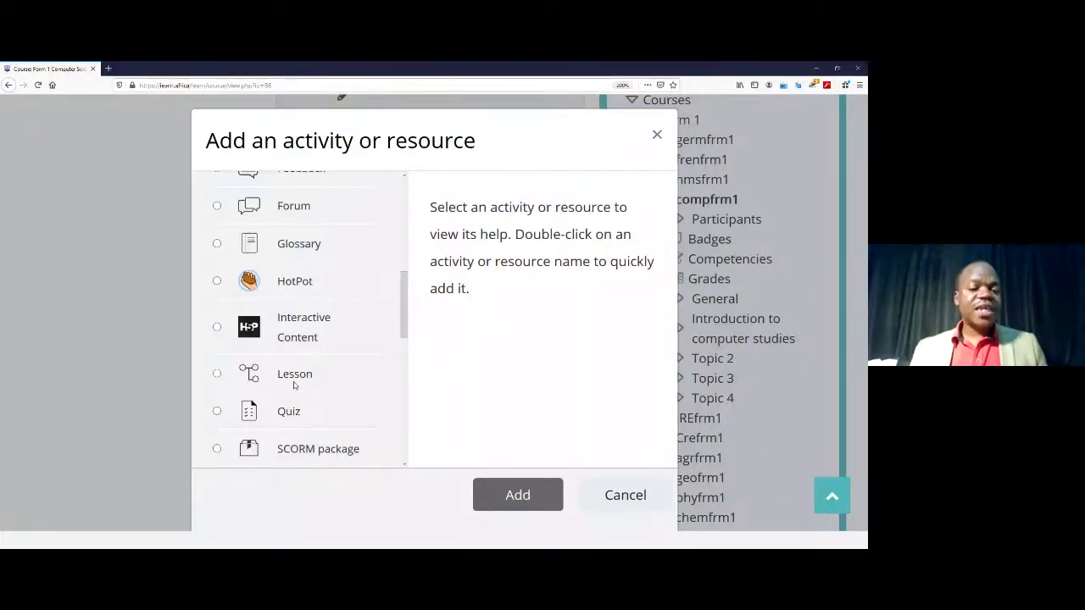
scroll(292, 373, "down", 3)
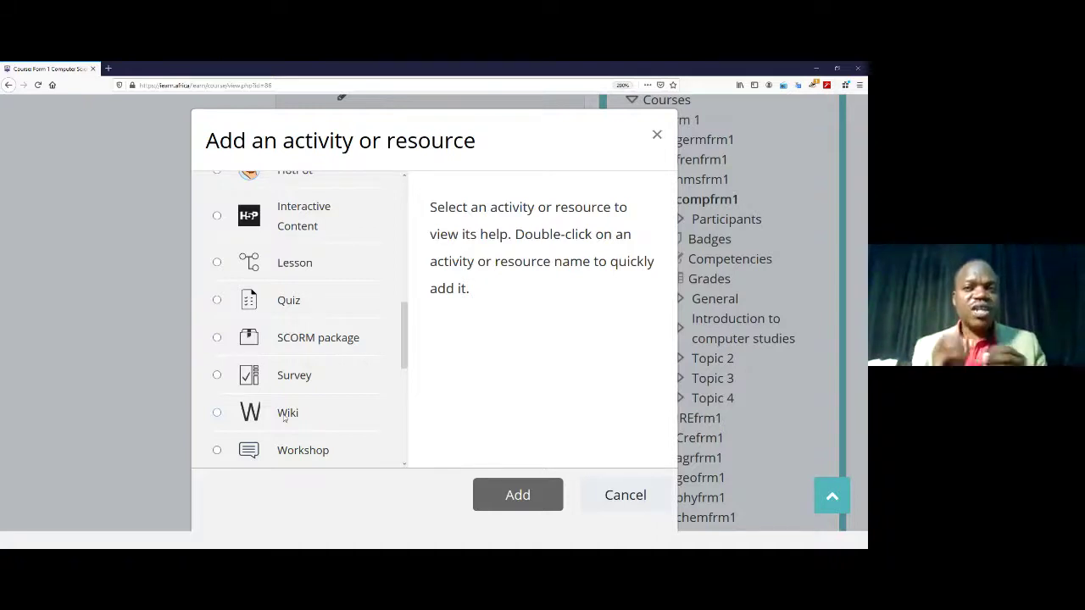
scroll(297, 421, "down", 2)
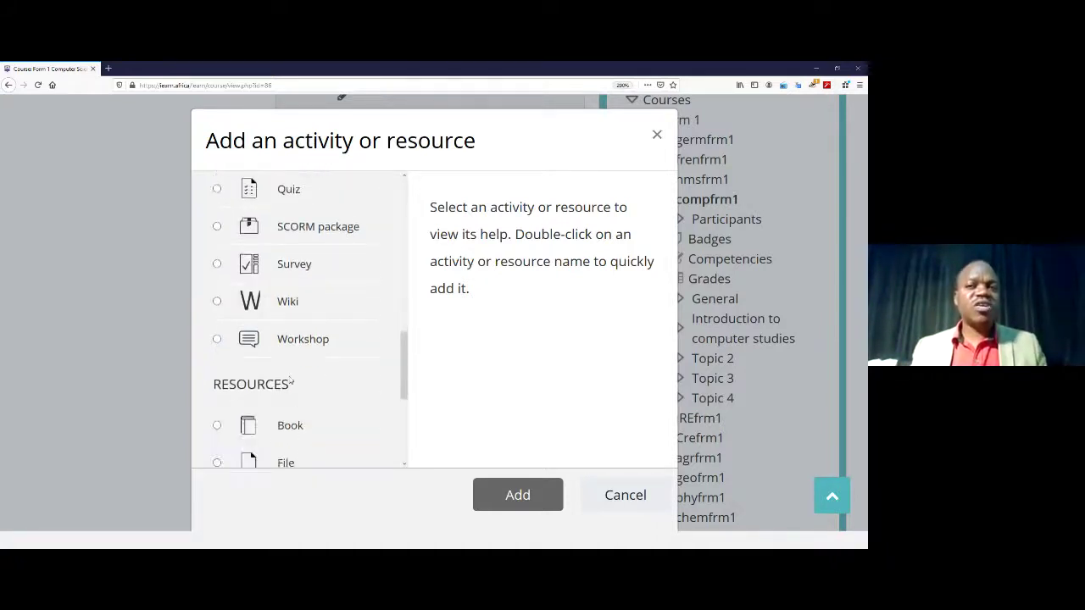
scroll(305, 346, "down", 4)
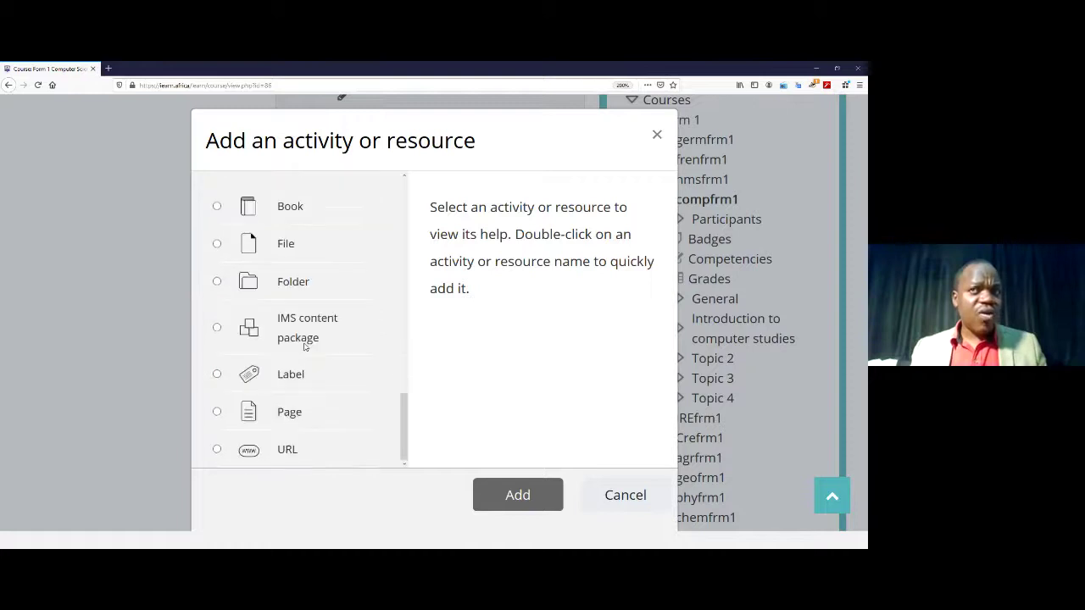
scroll(308, 339, "up", 2)
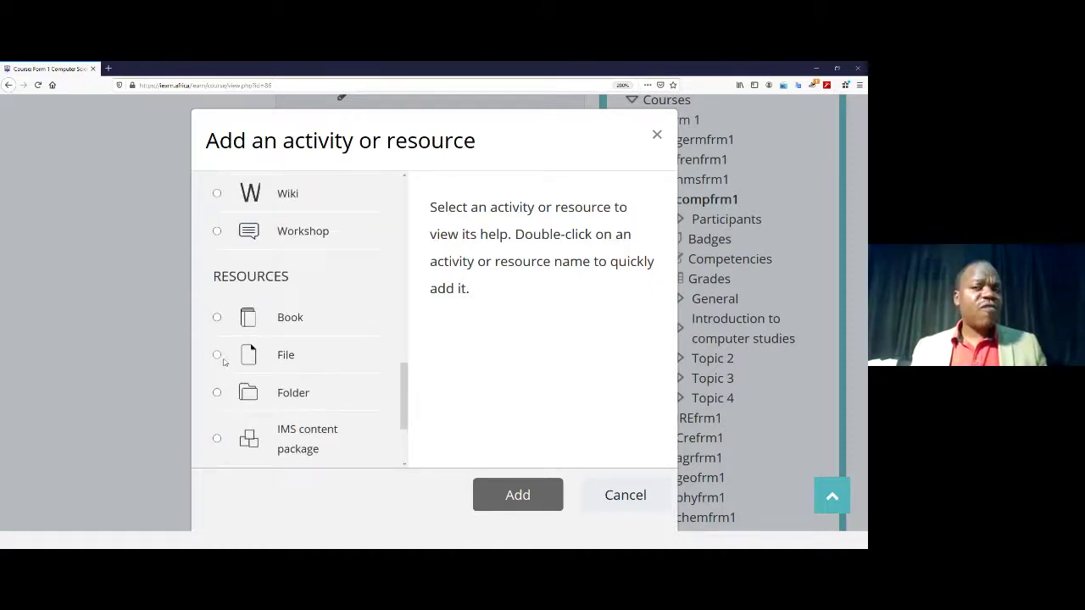
scroll(342, 407, "down", 3)
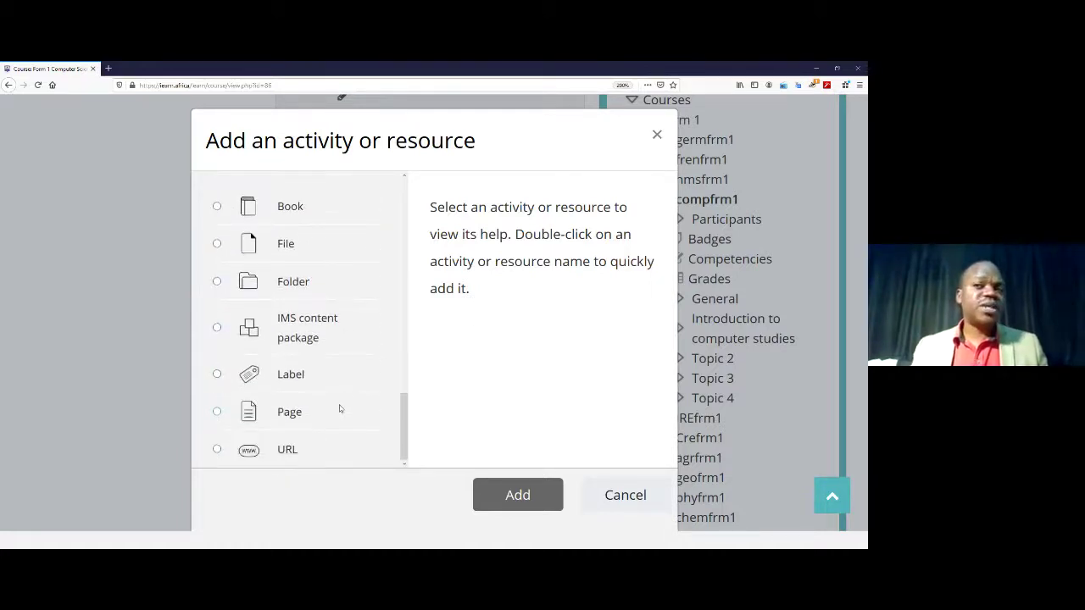
Step: Choose the Lesson activity and start adding it to the Introduction to computer studies section
scroll(338, 401, "up", 10)
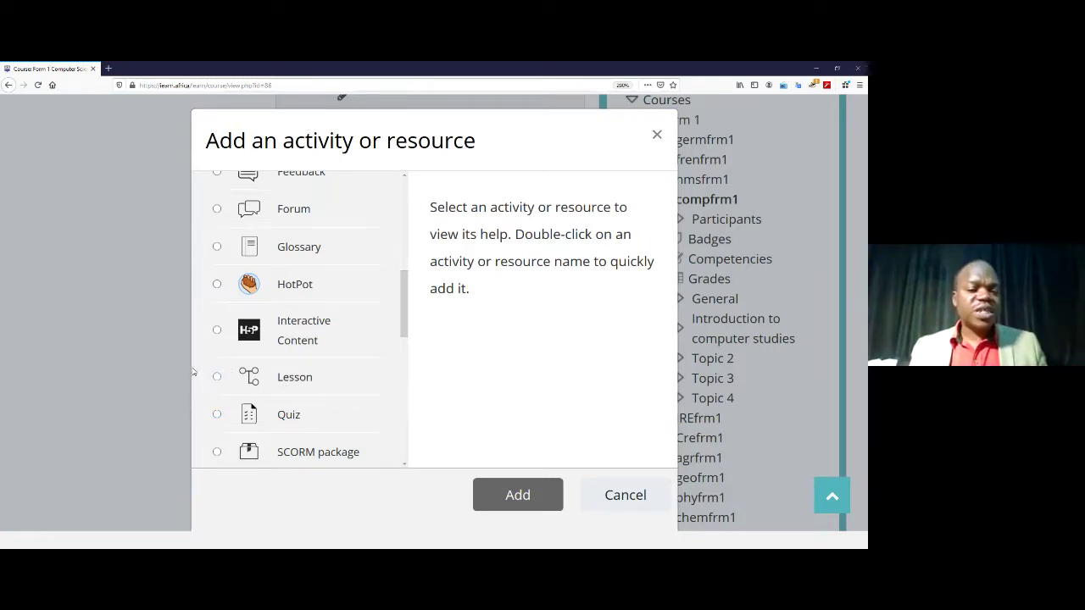
left_click(293, 378)
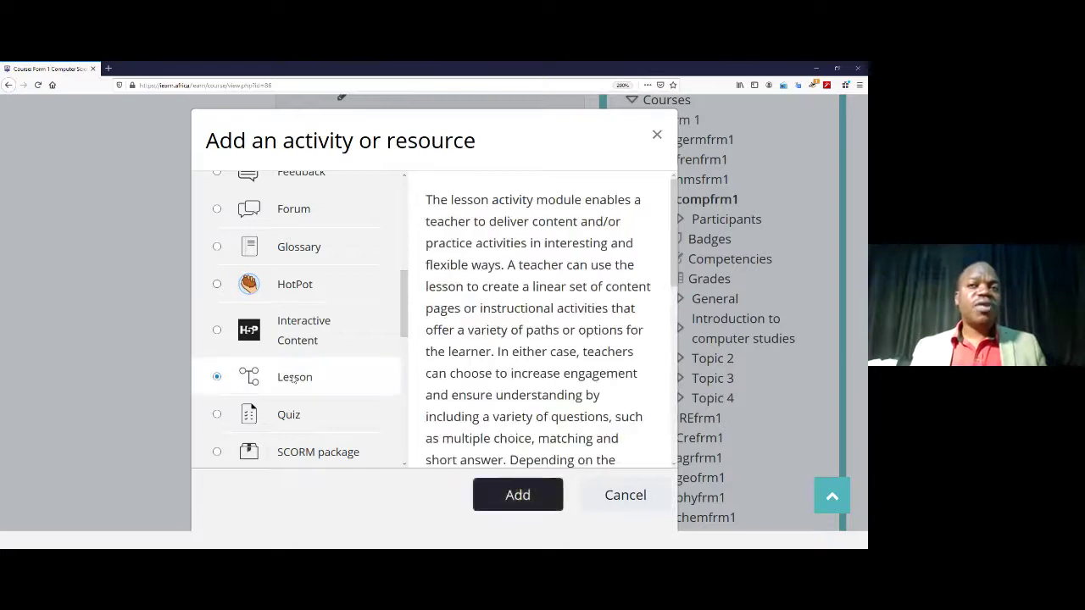
left_click(518, 496)
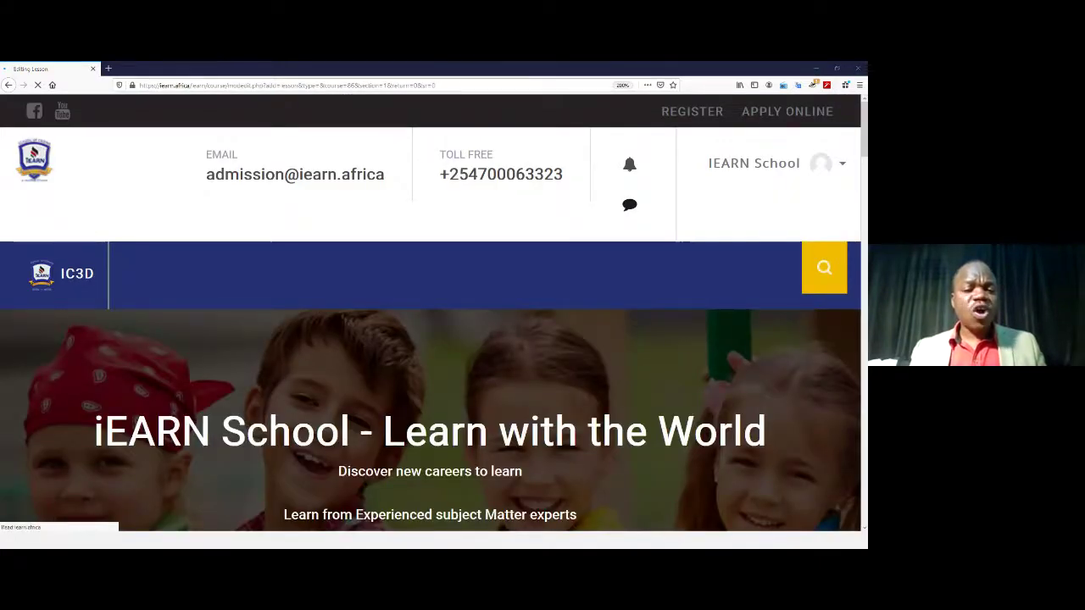
key("alt+Tab")
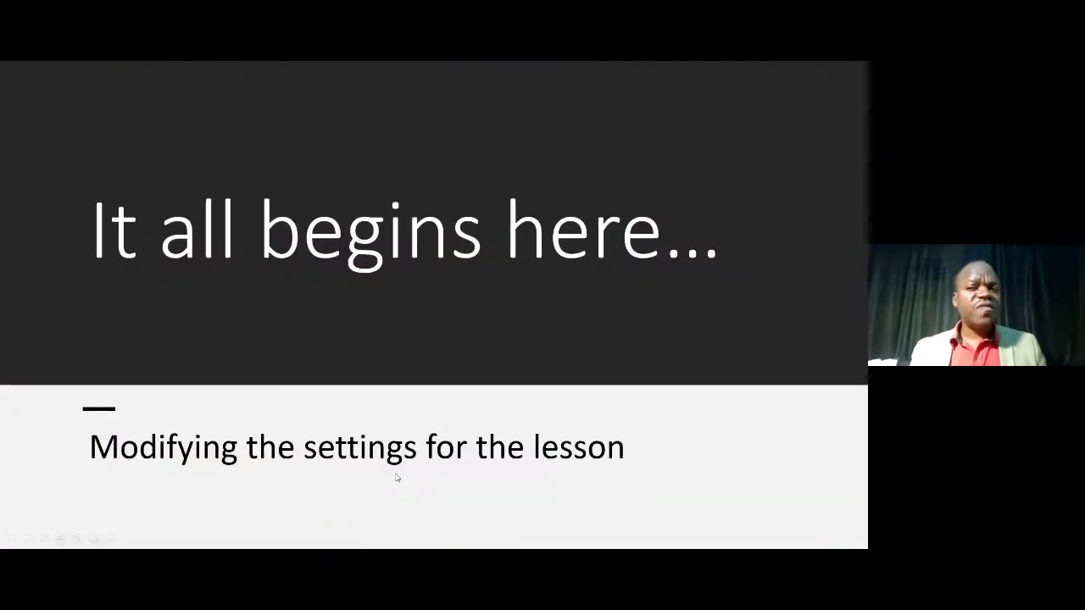
left_click(396, 479)
key("Left")
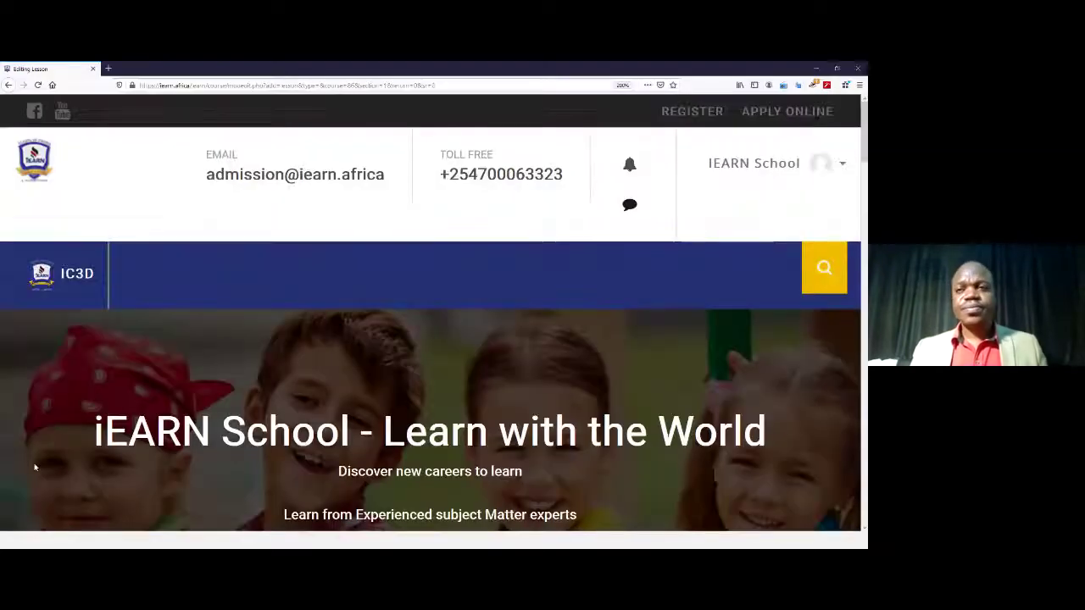
Step: Go to the General settings of the new Lesson and open its name for entry
scroll(416, 484, "down", 5)
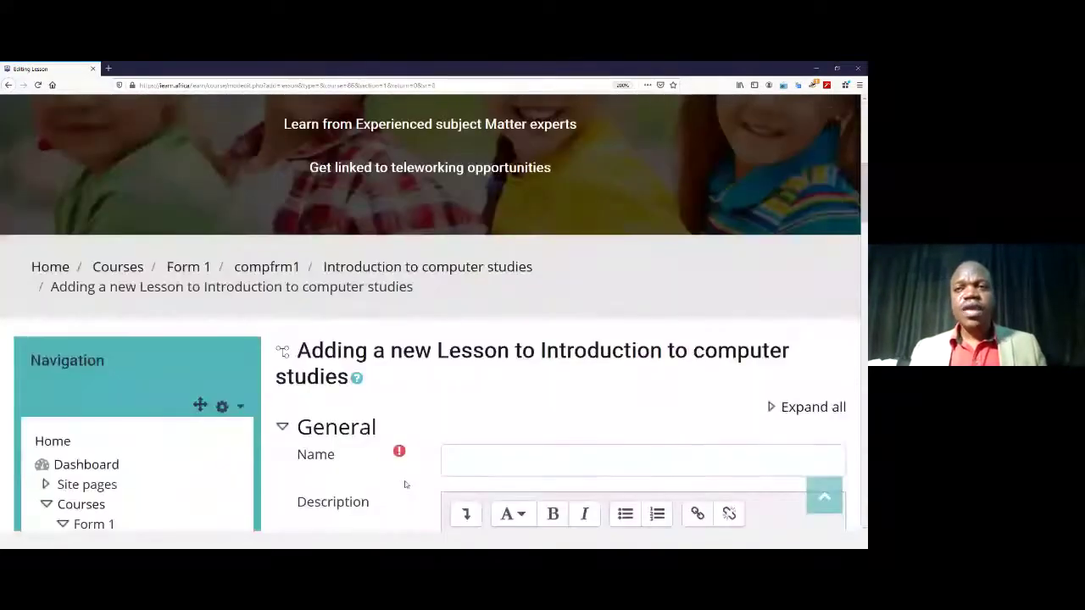
scroll(405, 483, "down", 3)
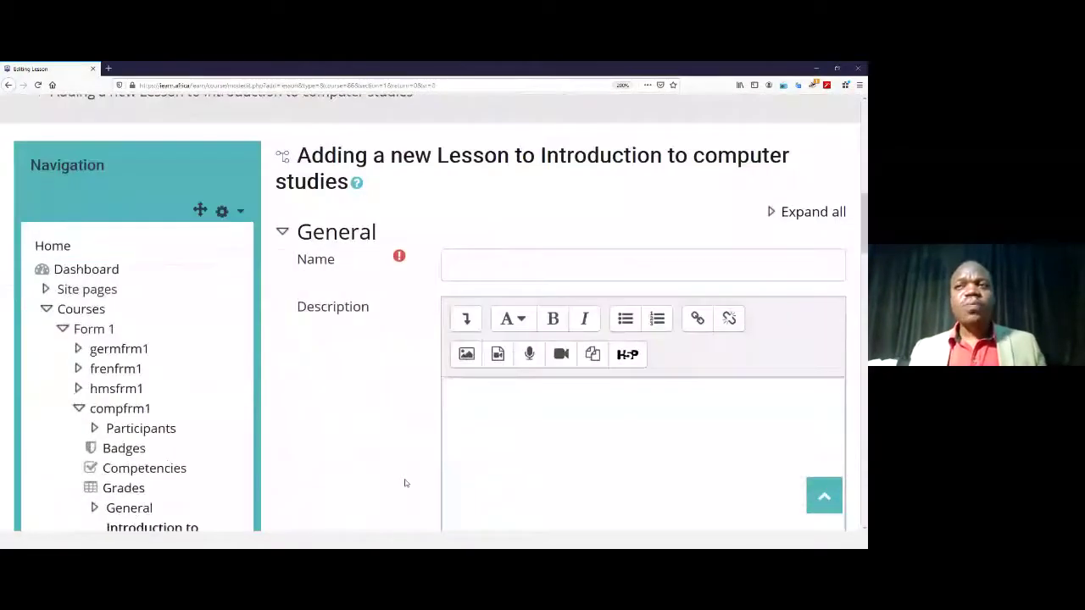
left_click(450, 264)
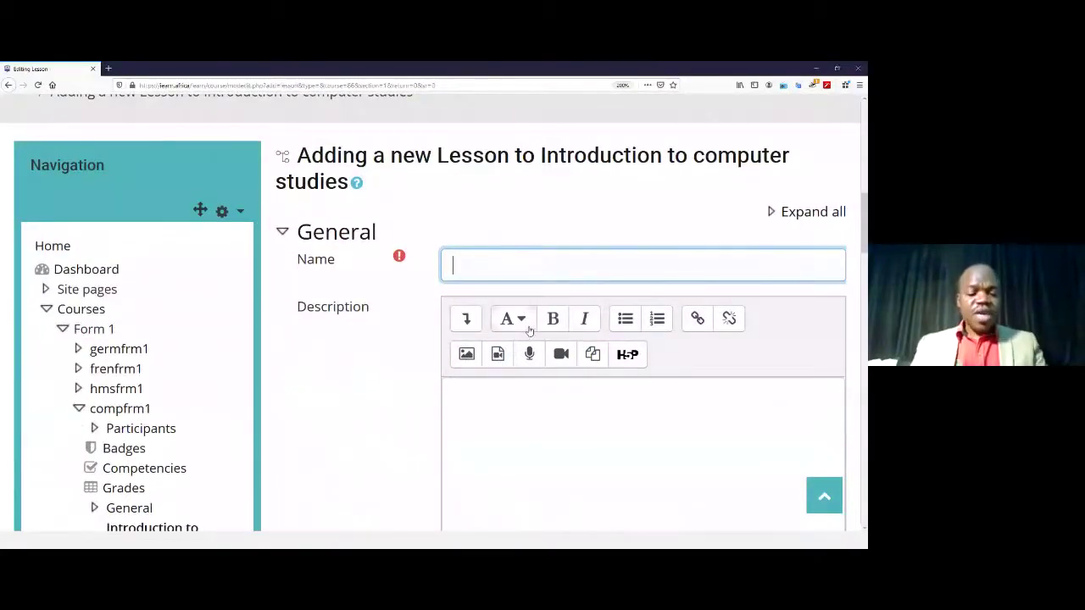
type("What ")
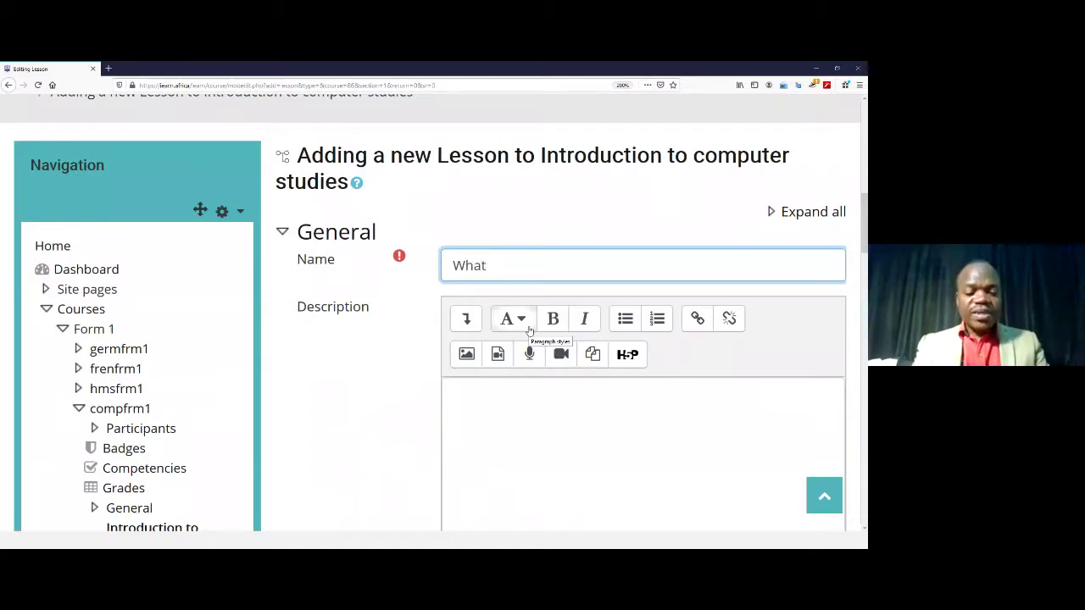
type("is")
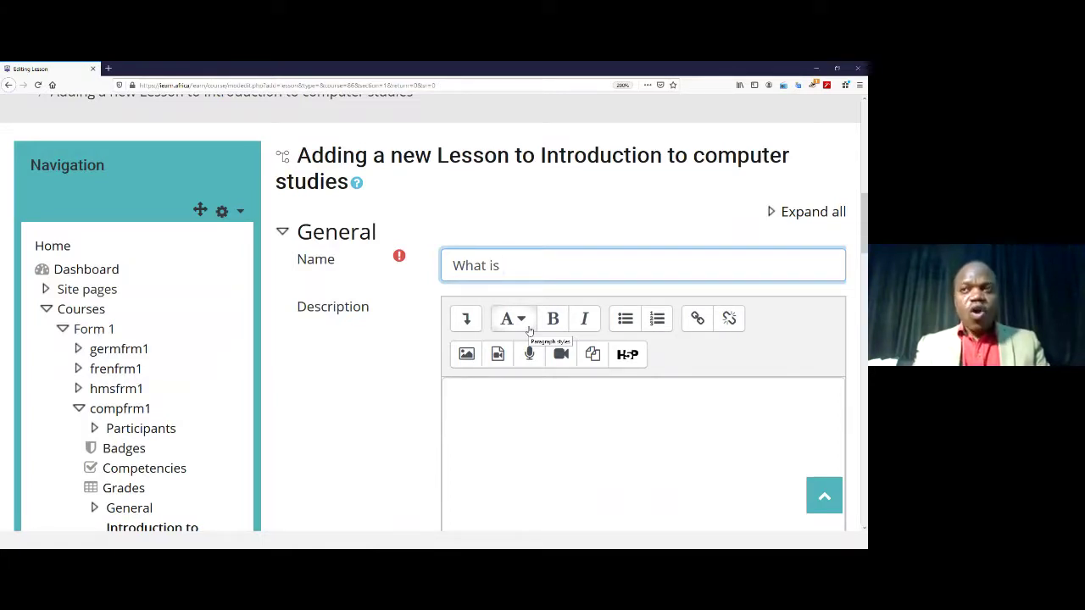
key("BackSpace")
key("BackSpace")
key("BackSpace")
key("BackSpace")
key("BackSpace")
key("BackSpace")
key("BackSpace")
key("BackSpace")
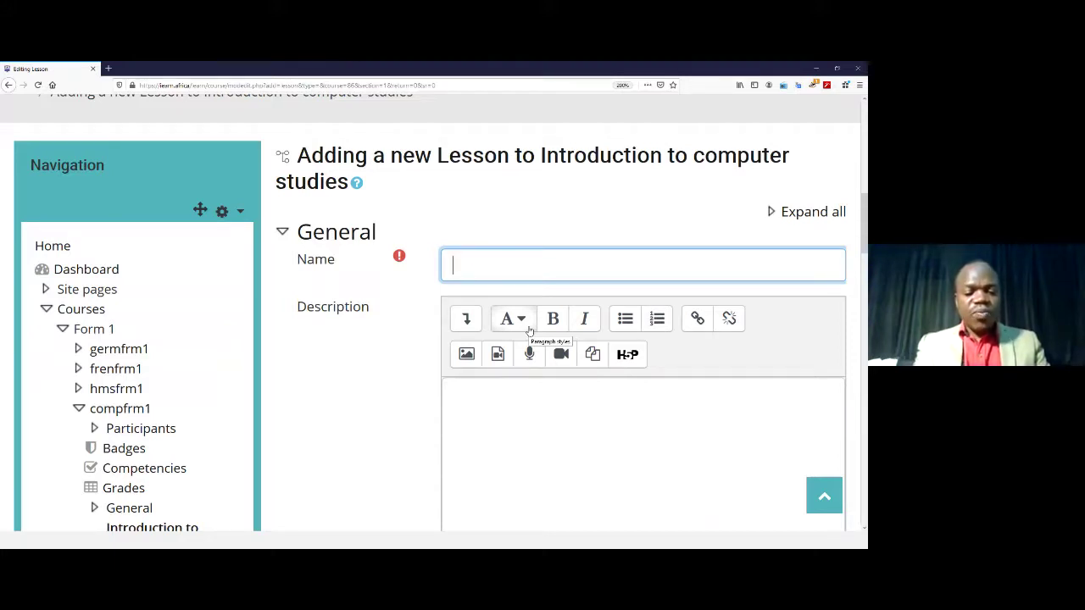
type("Int")
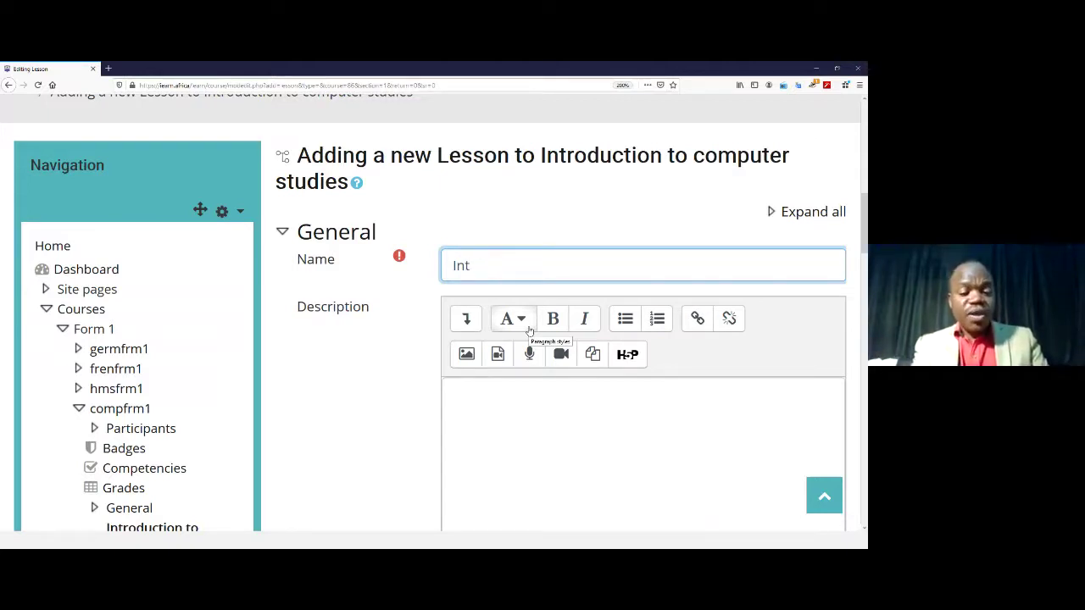
type("ro")
key("BackSpace")
key("BackSpace")
key("BackSpace")
key("BackSpace")
key("BackSpace")
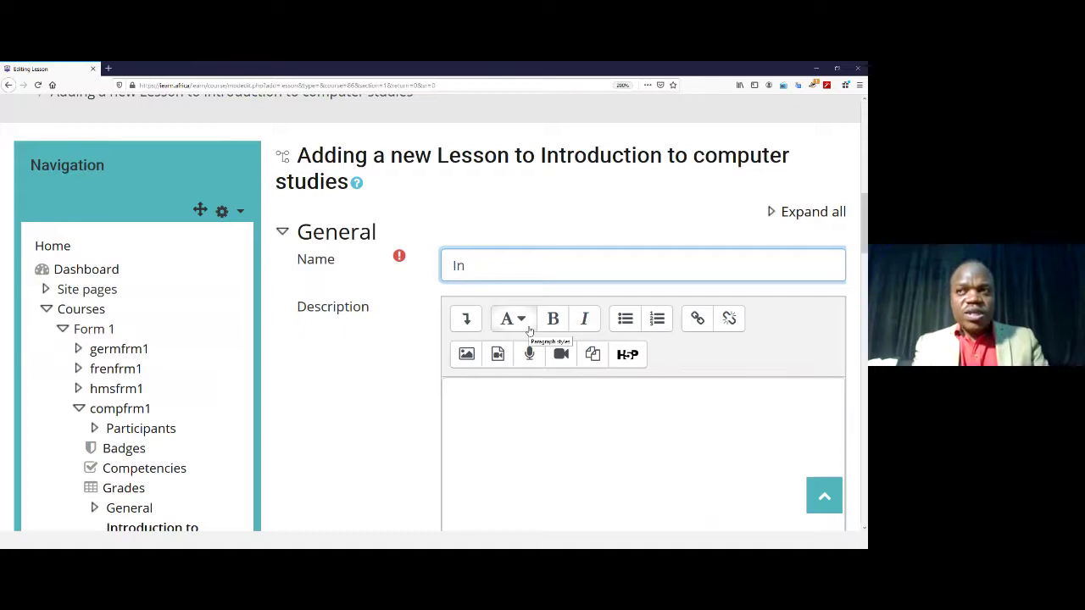
Step: Name the new lesson "Defination of A computer"
type("Defi")
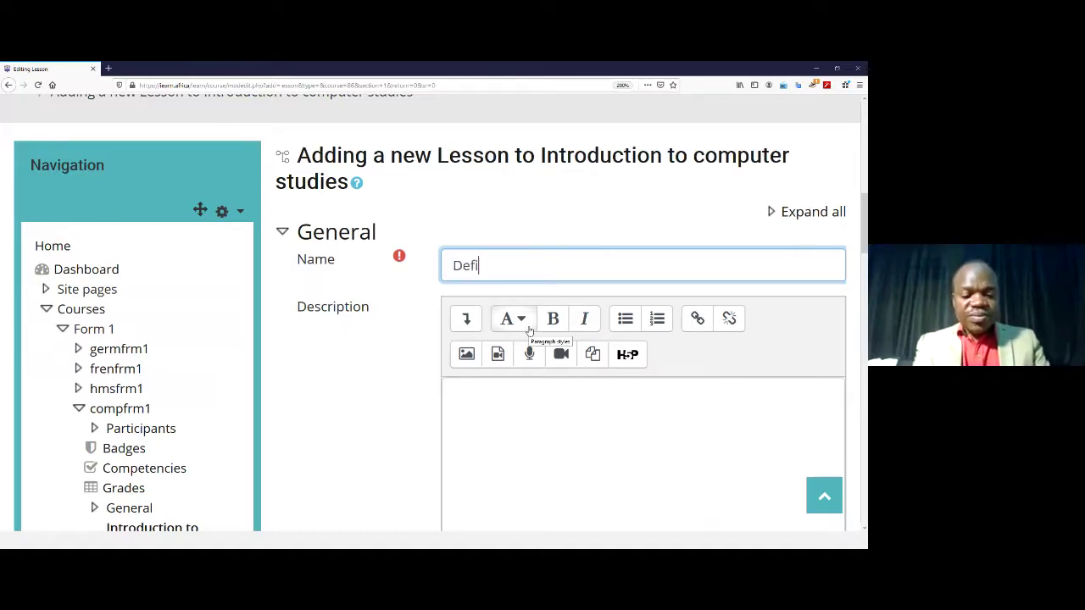
type("nation o")
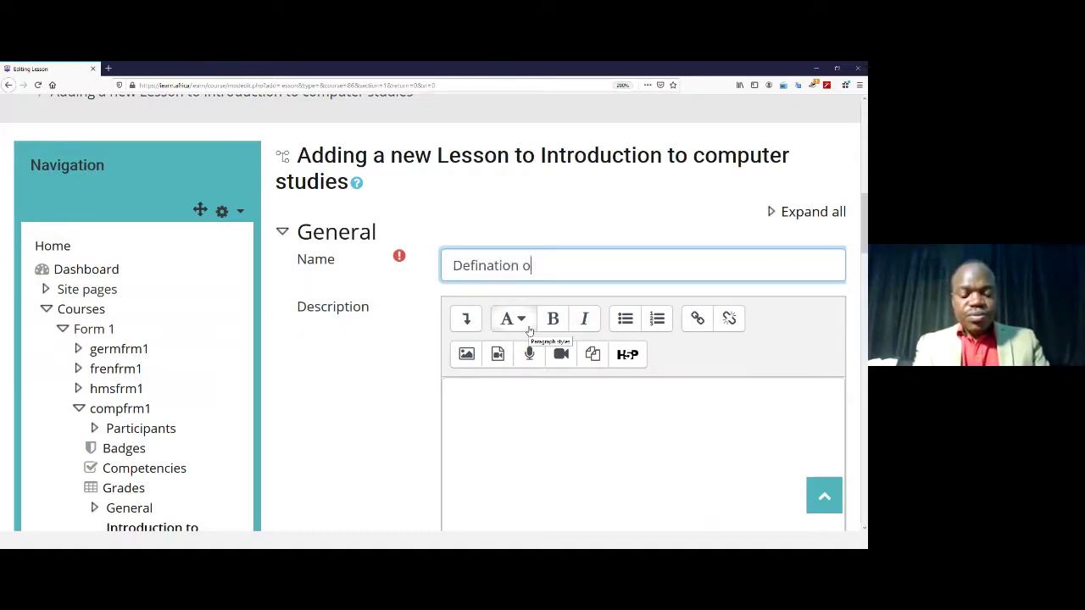
type("f A com")
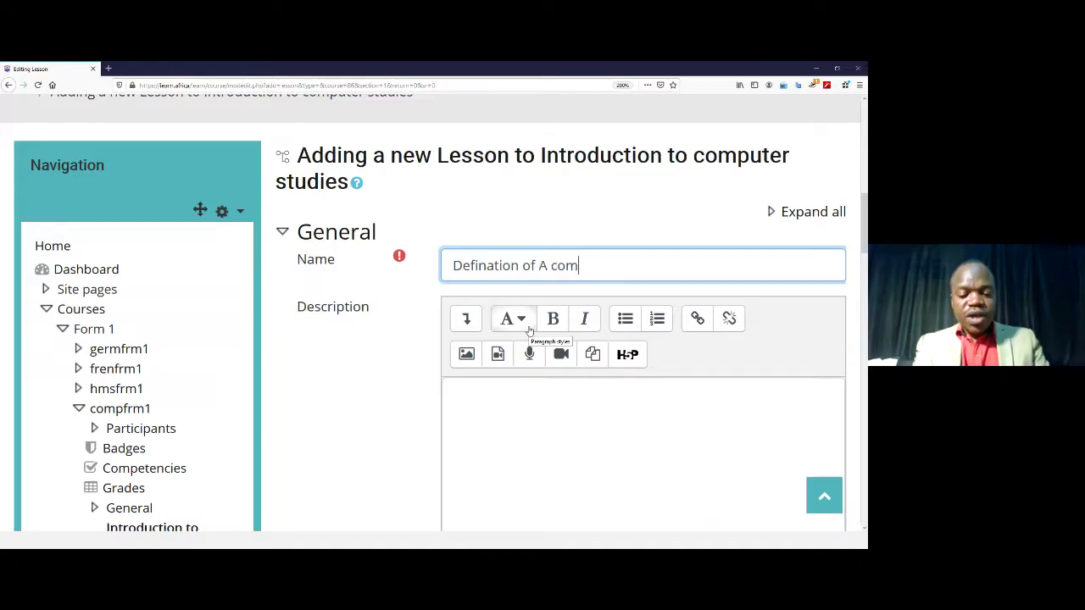
type("puter")
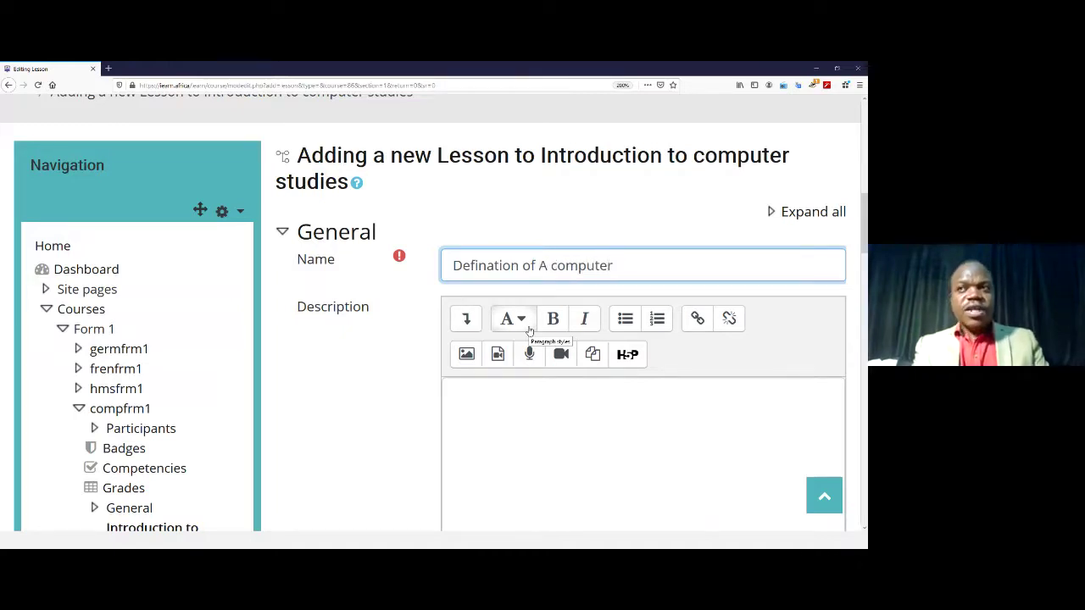
left_click(488, 265)
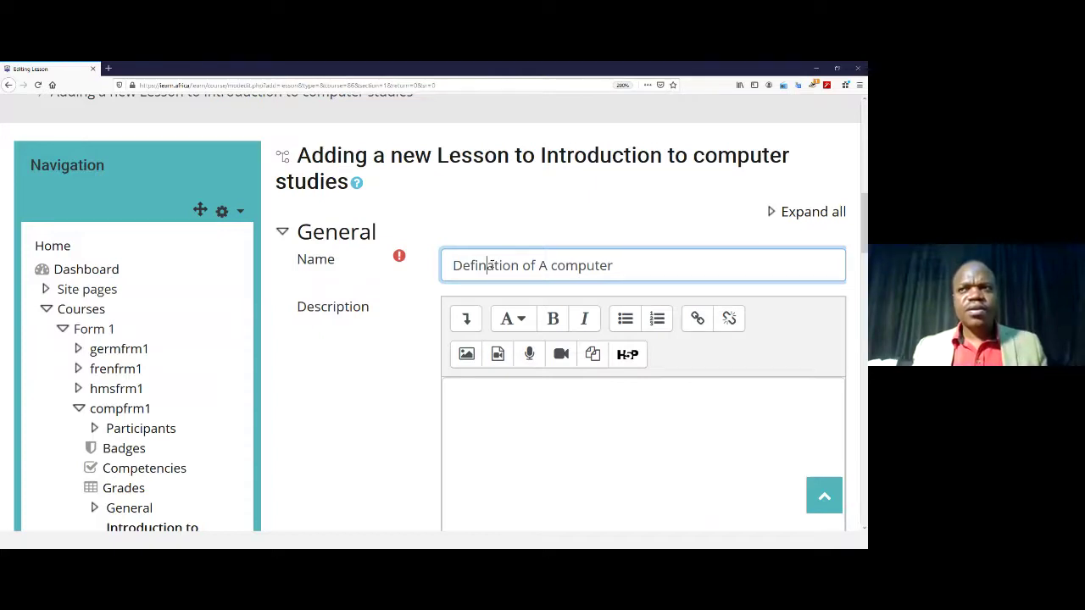
Step: Leave the lesson's description empty and turn on the Progress bar option in the Appearance settings
left_click(599, 459)
scroll(599, 458, "down", 6)
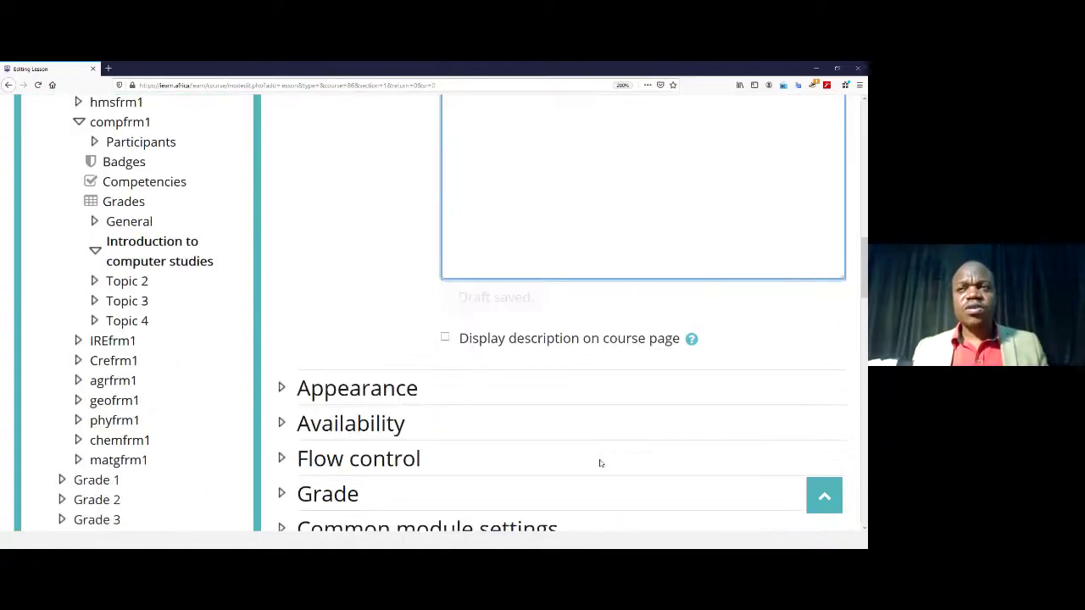
scroll(599, 463, "up", 3)
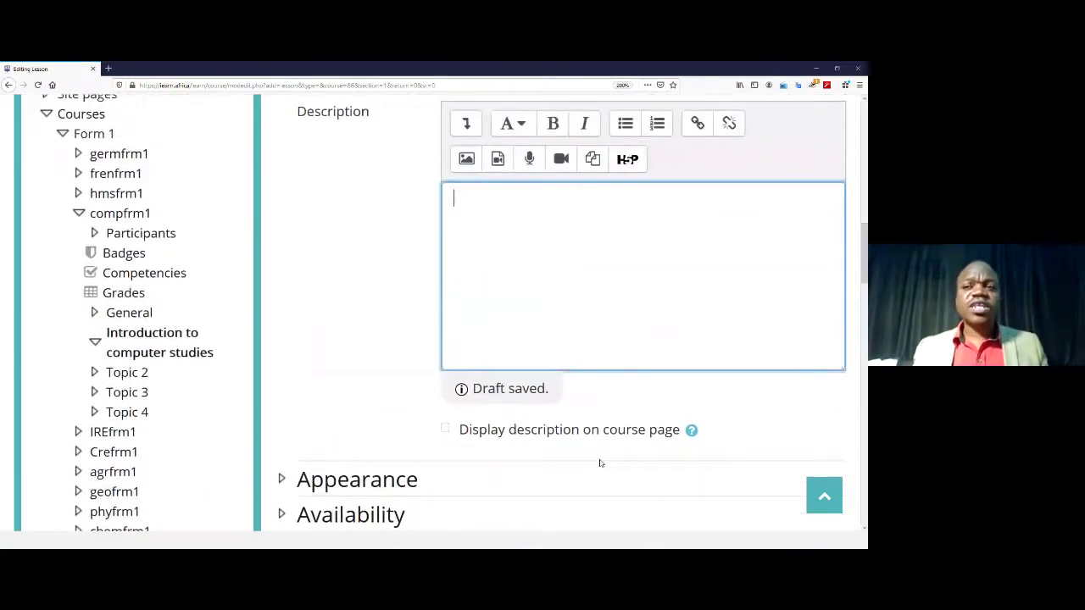
scroll(513, 335, "up", 2)
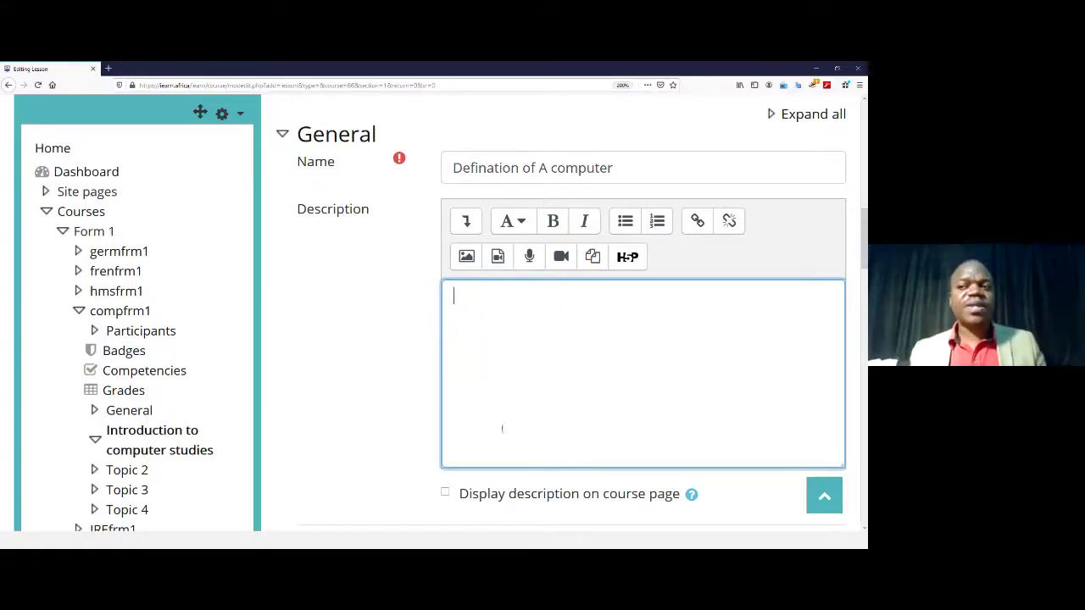
scroll(527, 449, "down", 1)
scroll(517, 338, "down", 4)
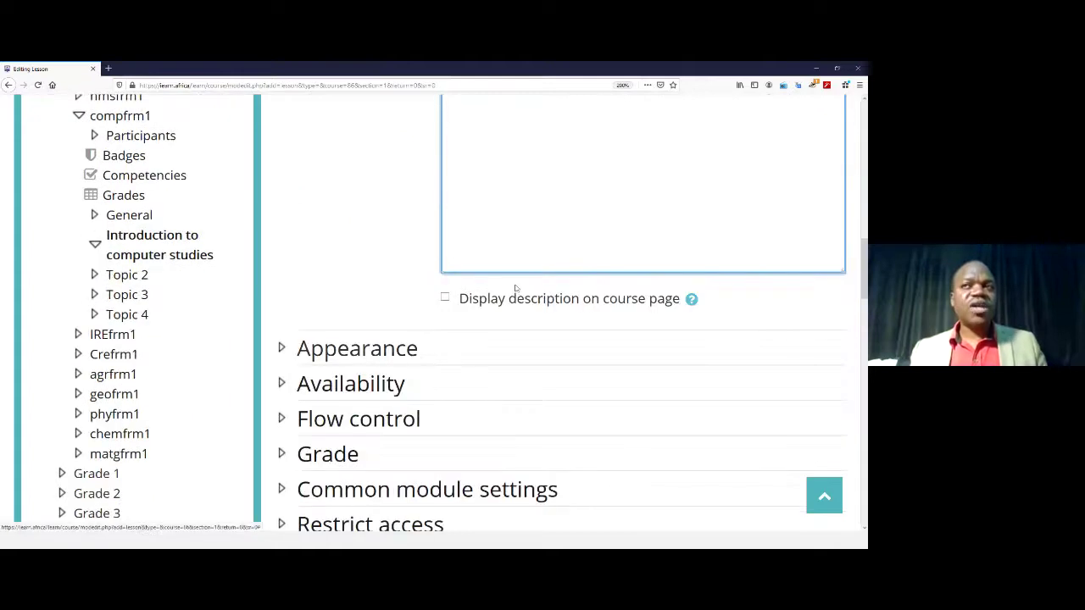
left_click(282, 349)
scroll(351, 393, "down", 3)
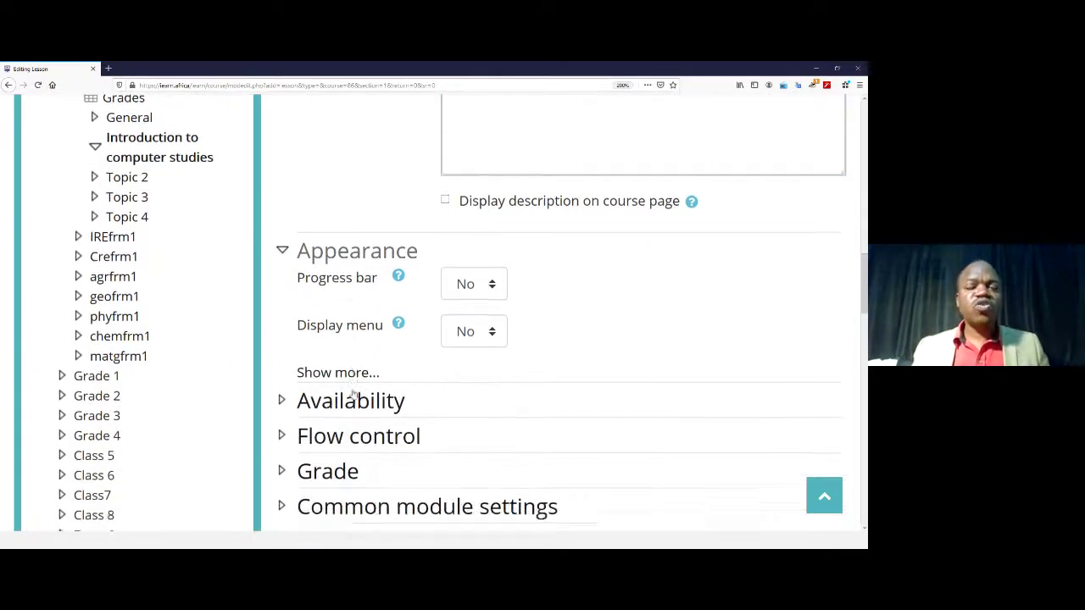
scroll(353, 394, "up", 3)
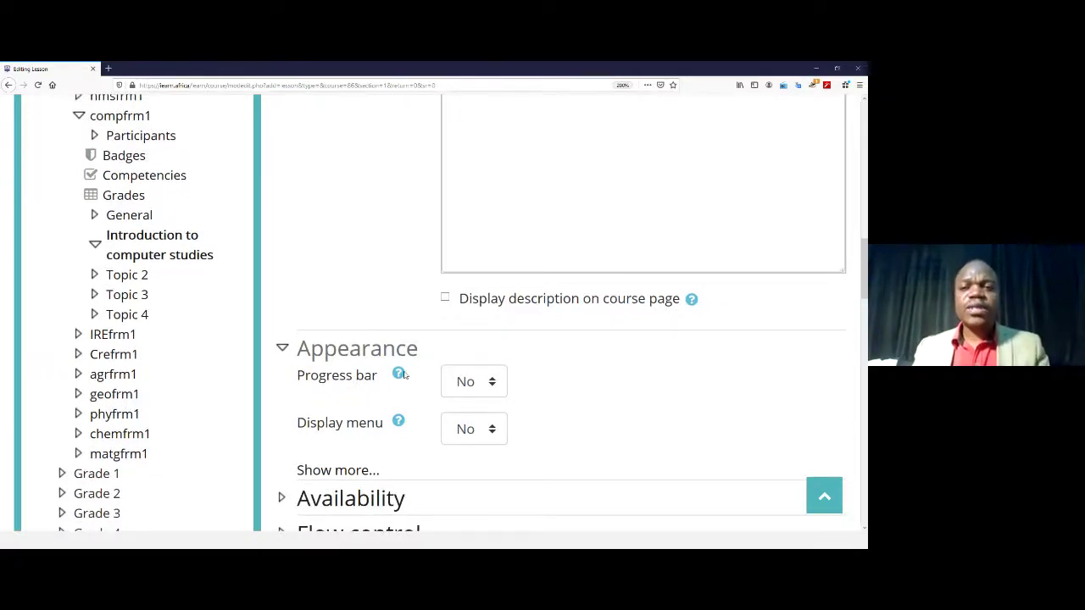
left_click_drag(298, 374, 378, 379)
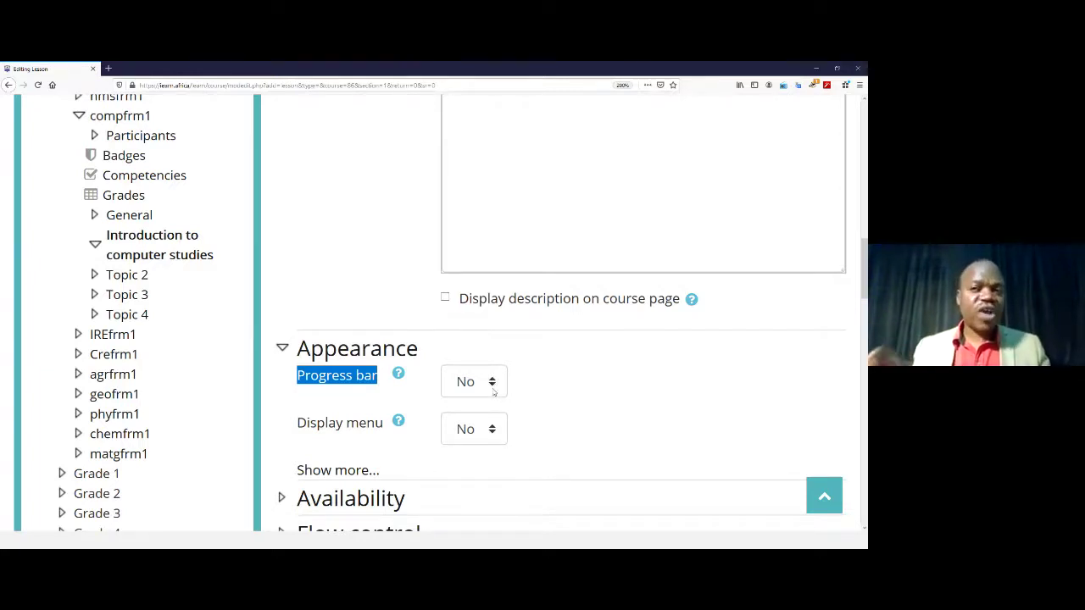
left_click(494, 390)
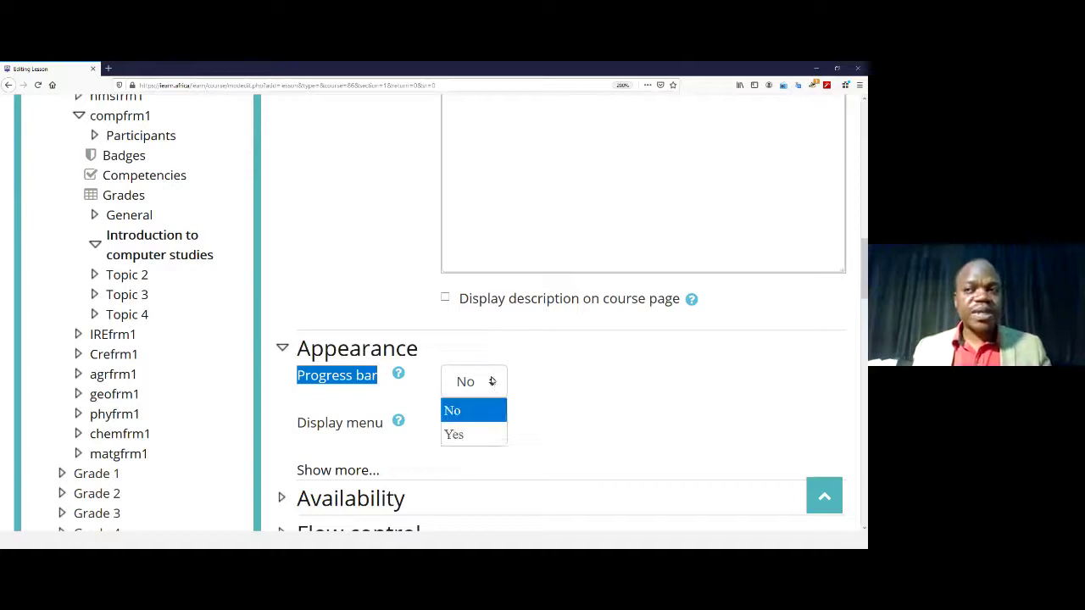
left_click(463, 437)
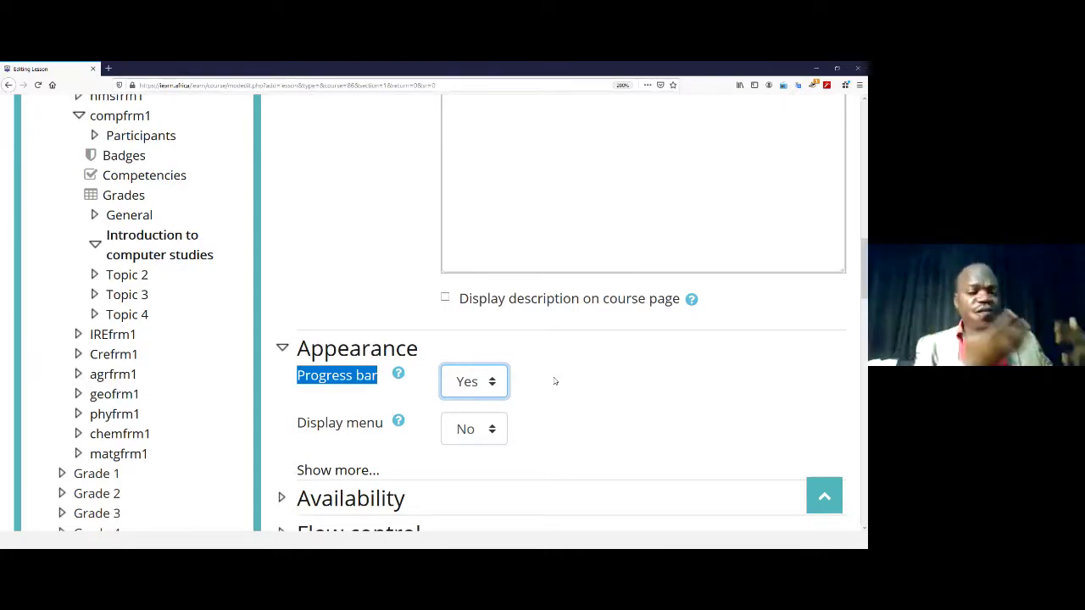
scroll(555, 381, "up", 1)
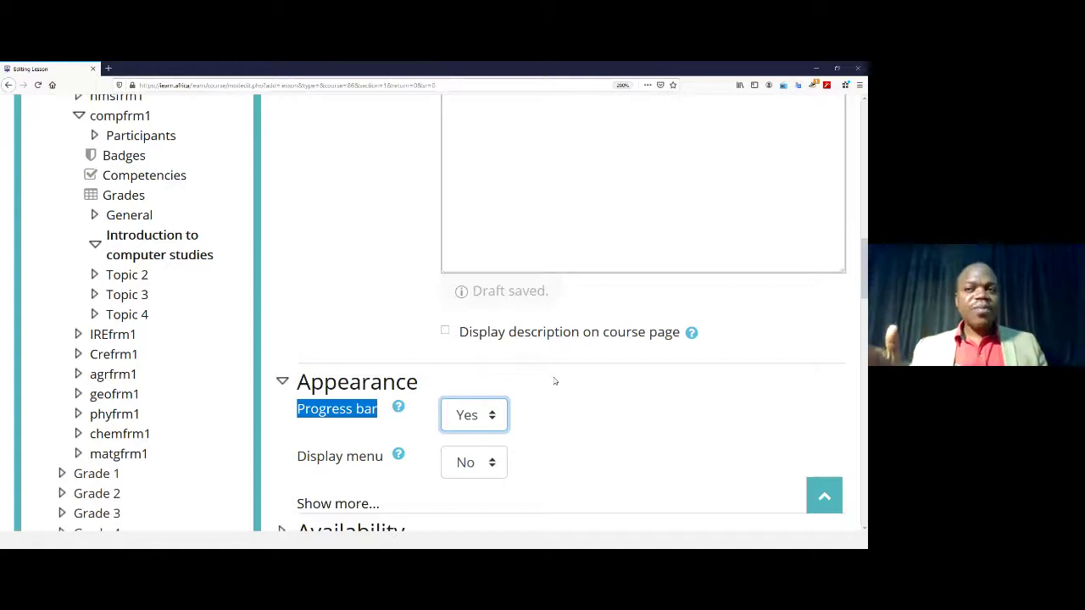
Step: Reveal the additional Appearance settings of the lesson and look through them, from Linked media down to Link to next activity
scroll(511, 386, "down", 3)
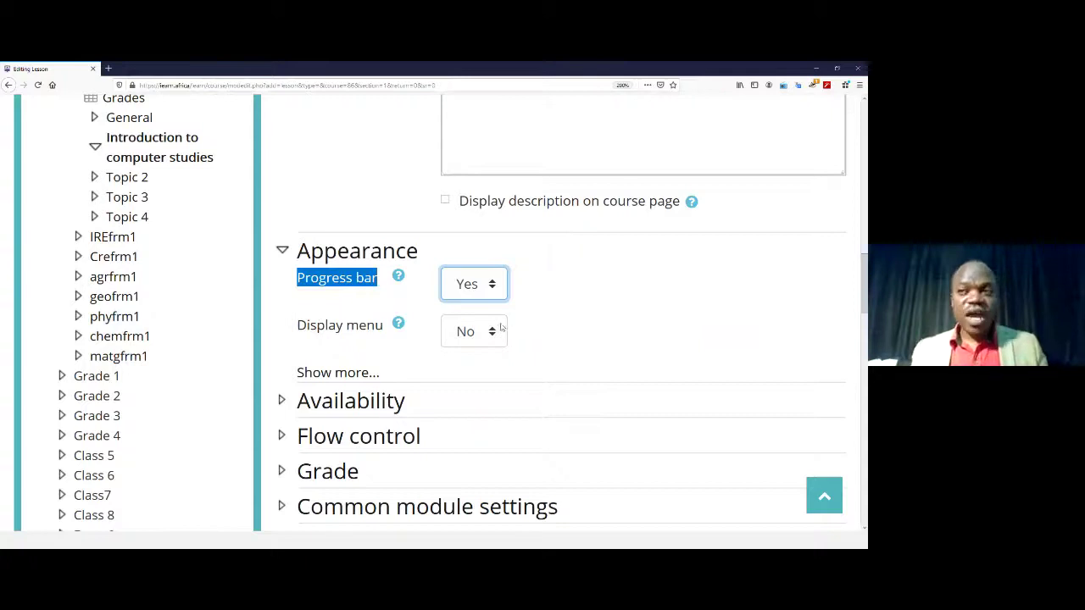
scroll(596, 329, "down", 1)
scroll(596, 329, "down", 2)
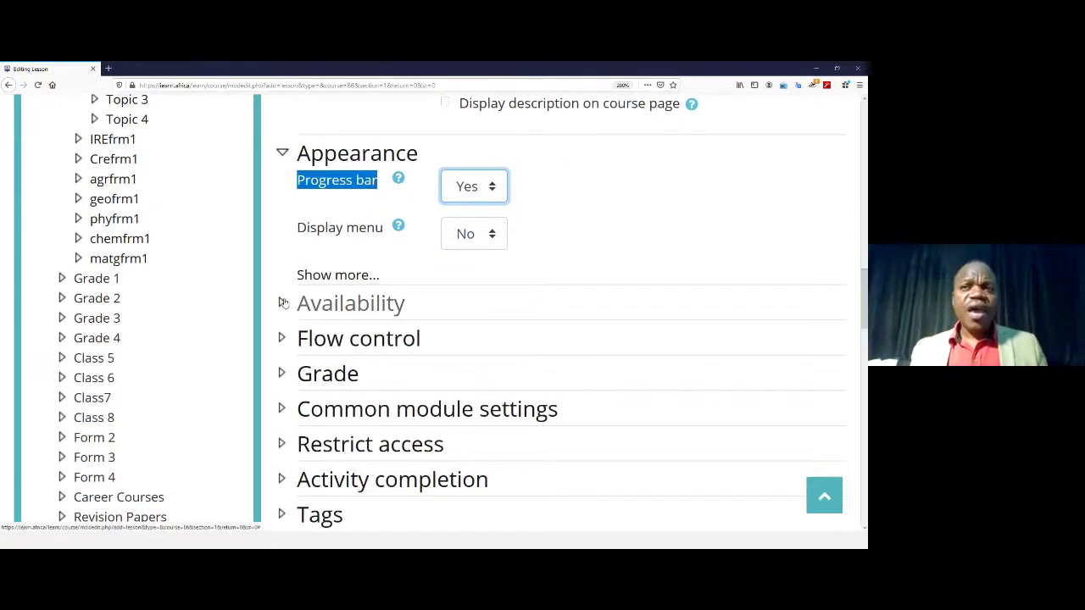
left_click(309, 276)
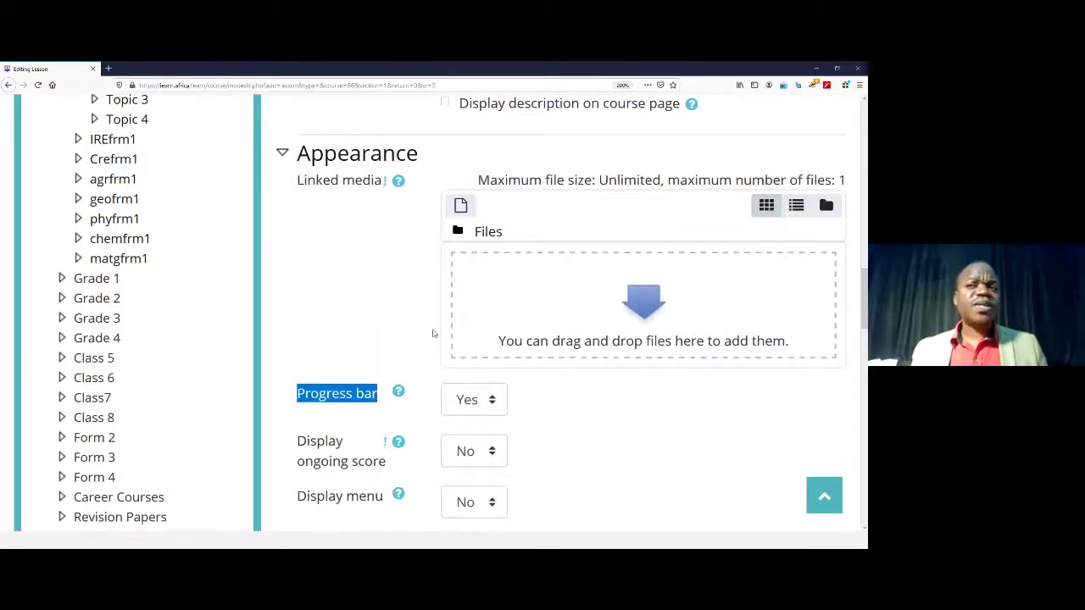
scroll(431, 331, "down", 4)
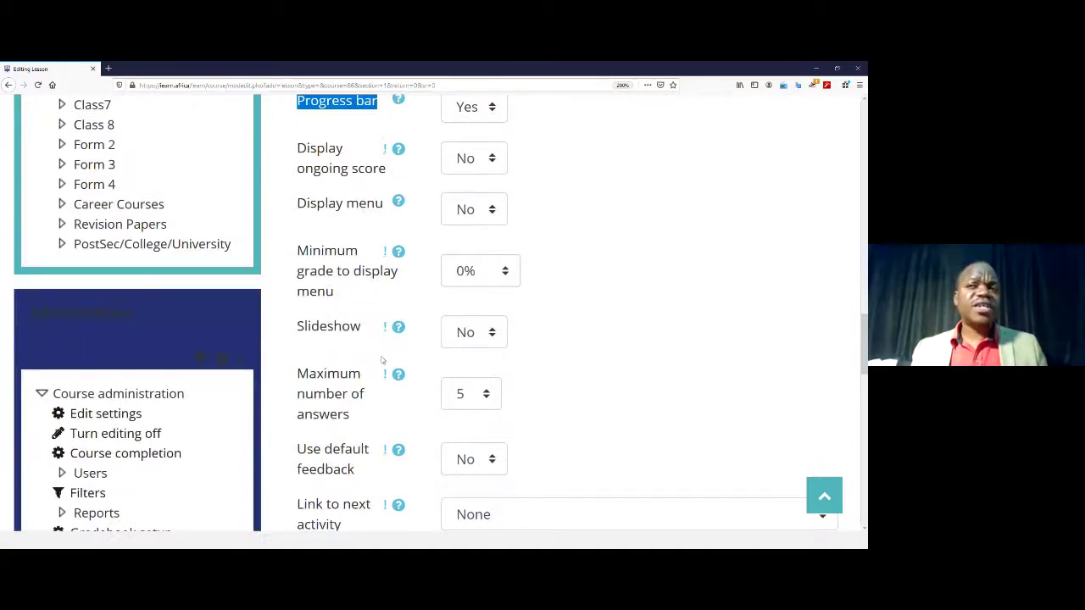
scroll(377, 363, "down", 5)
scroll(373, 356, "down", 2)
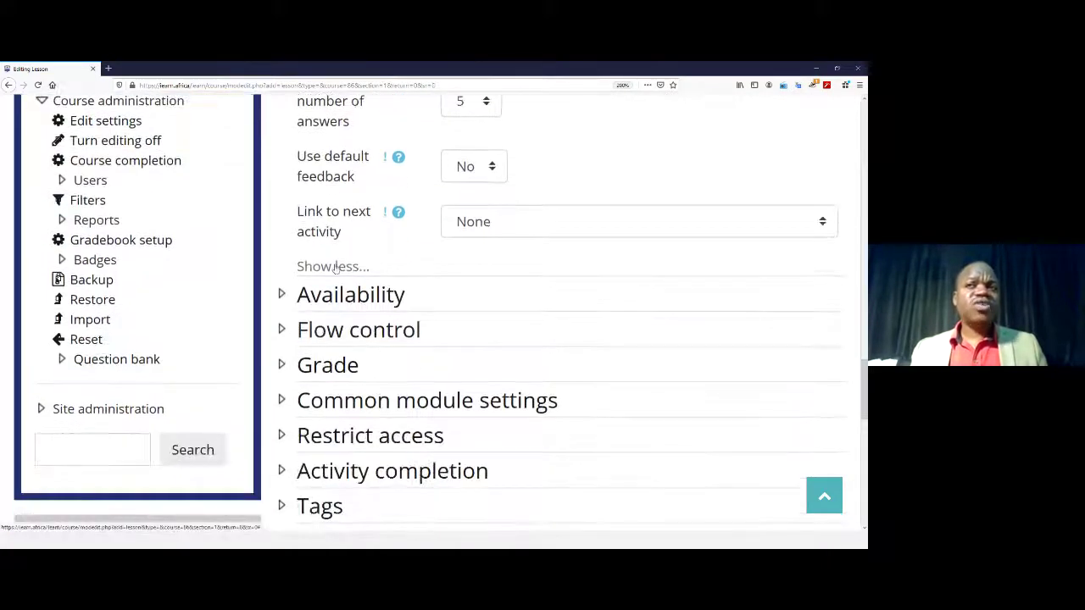
Step: Expand the lesson's Availability settings and enable the Available from date
left_click(282, 294)
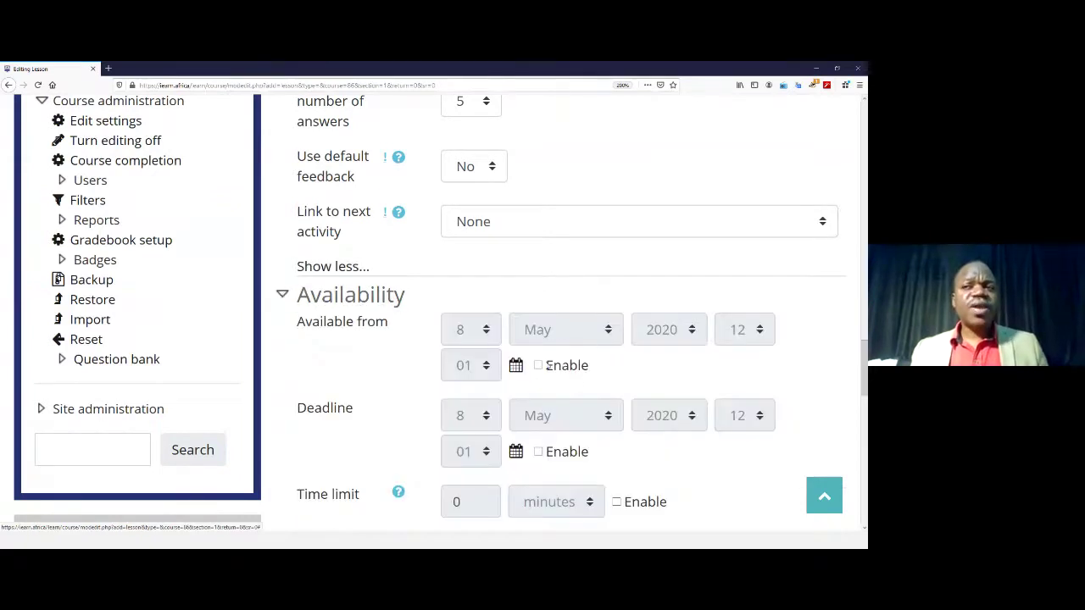
scroll(523, 367, "down", 2)
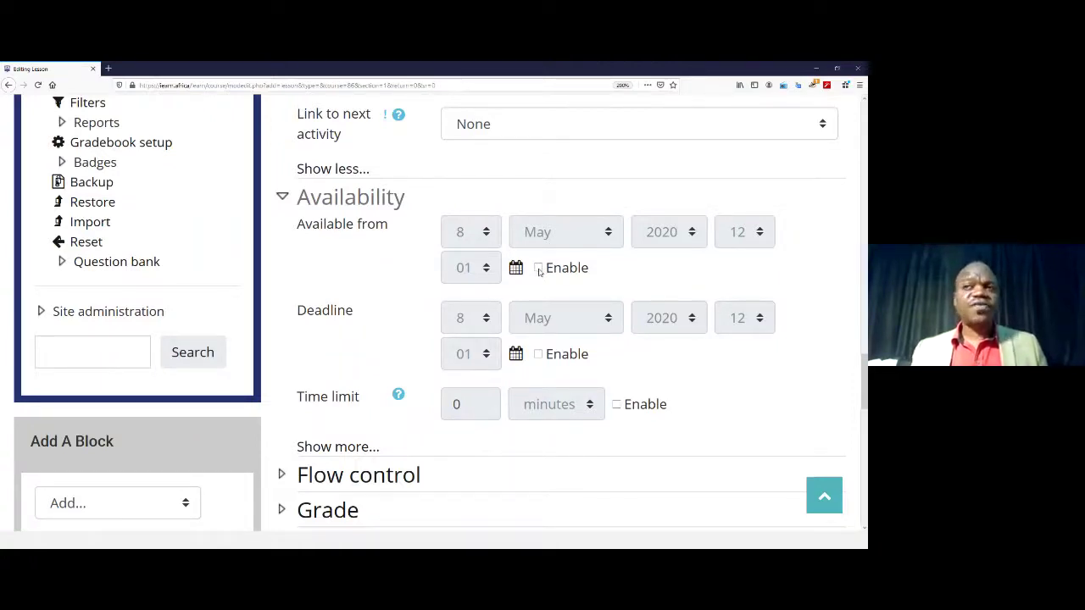
left_click(538, 269)
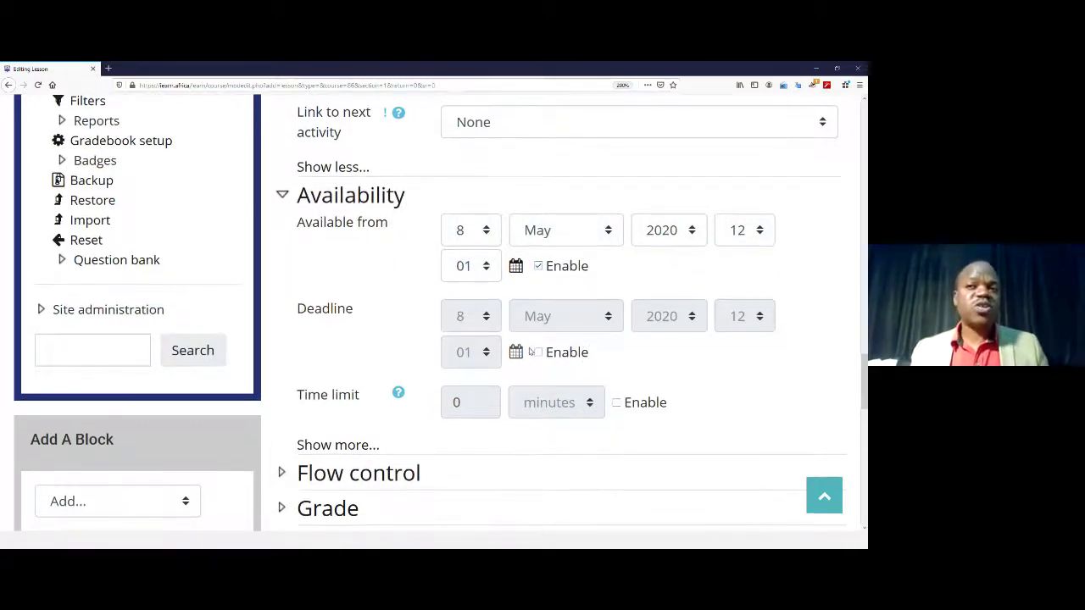
scroll(530, 351, "down", 1)
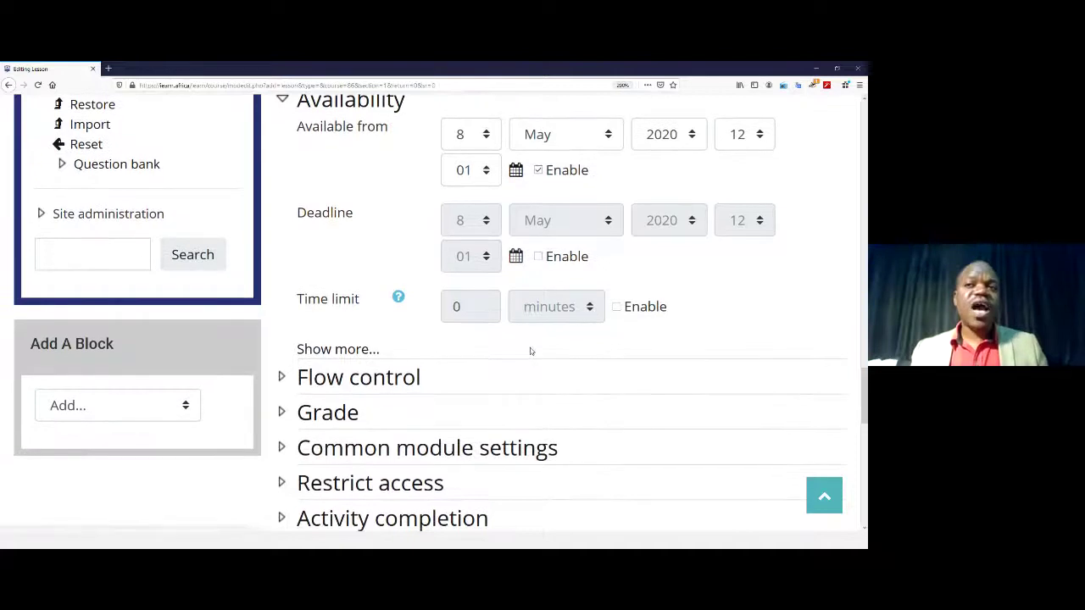
Step: Reveal the additional Availability settings and set Allow student review to Yes under Flow control
left_click(283, 378)
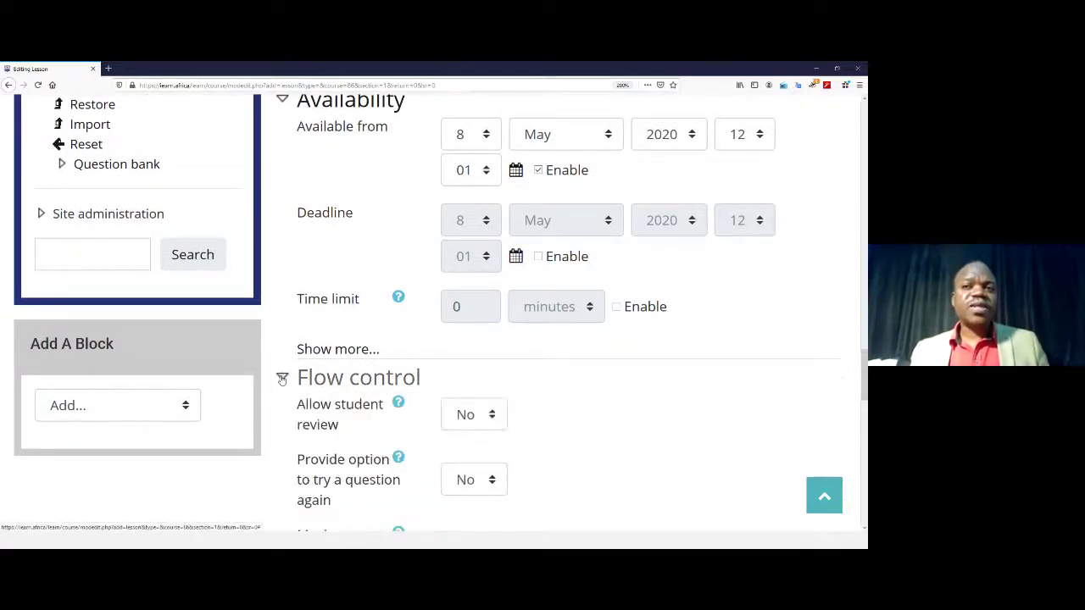
left_click(322, 350)
scroll(548, 363, "down", 1)
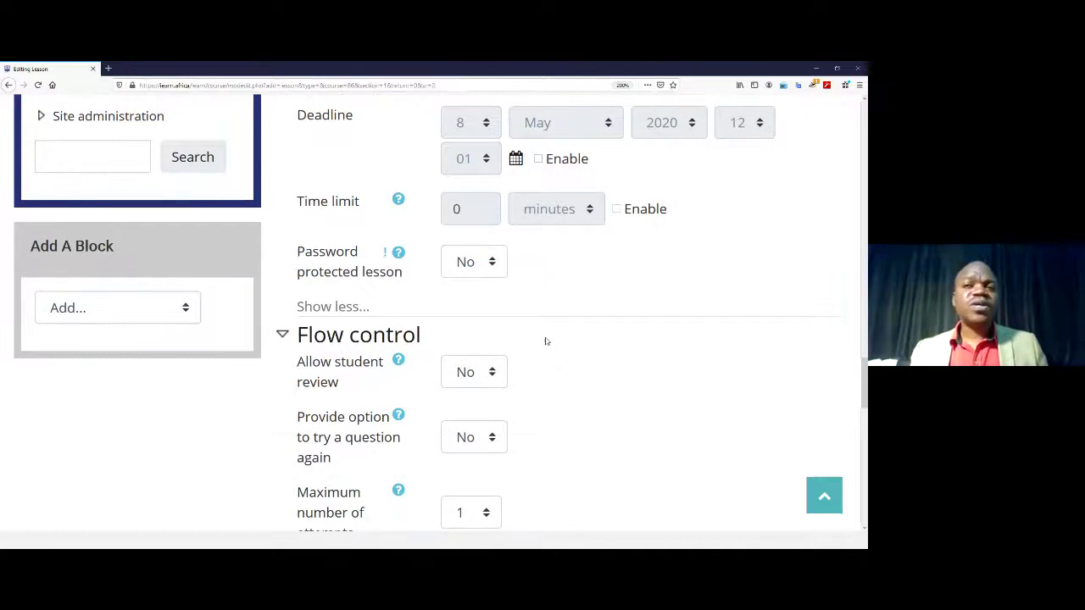
scroll(551, 340, "down", 1)
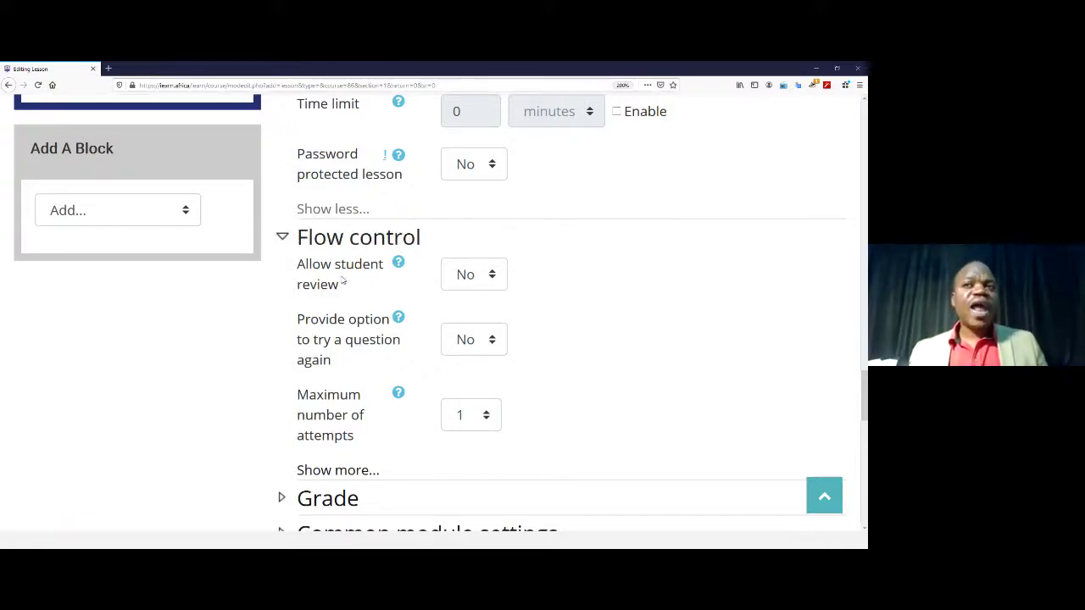
left_click(491, 276)
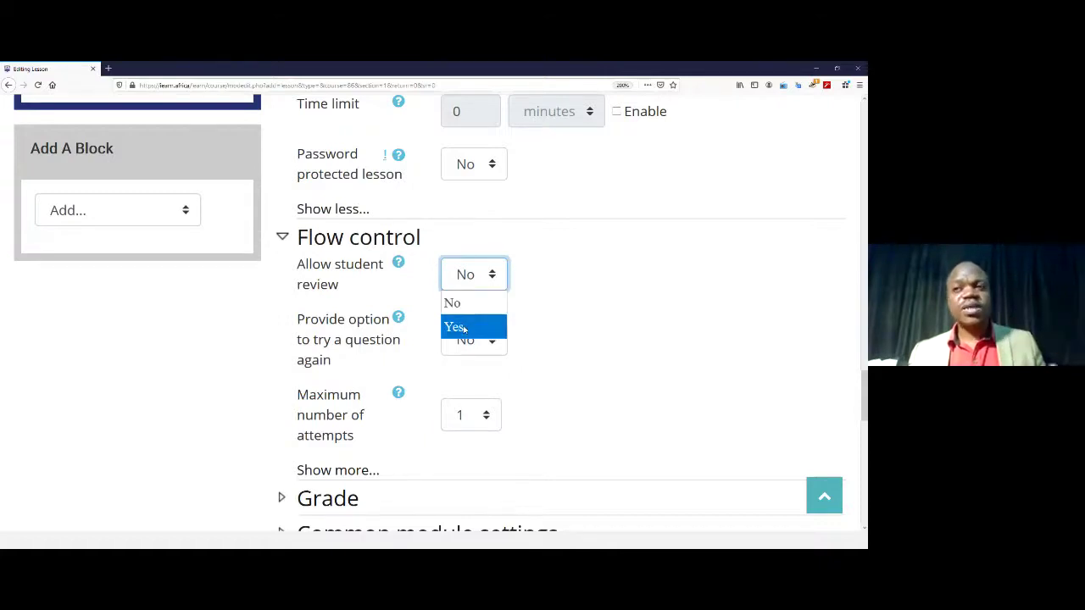
left_click(464, 328)
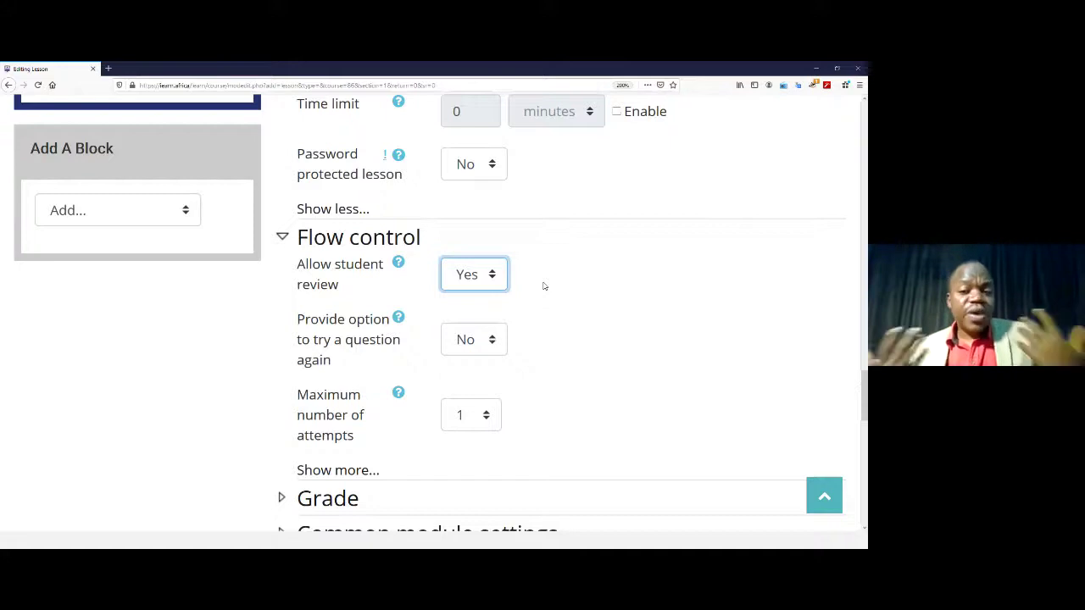
scroll(559, 292, "down", 1)
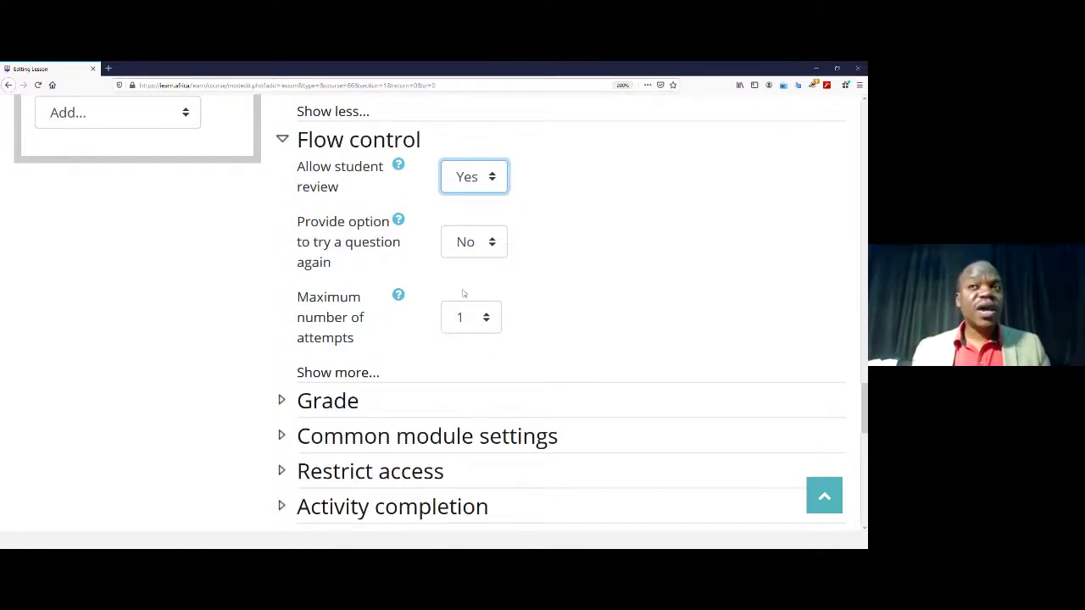
Step: Expand the lesson's Grade settings and set Grade to pass to 50
scroll(365, 326, "down", 1)
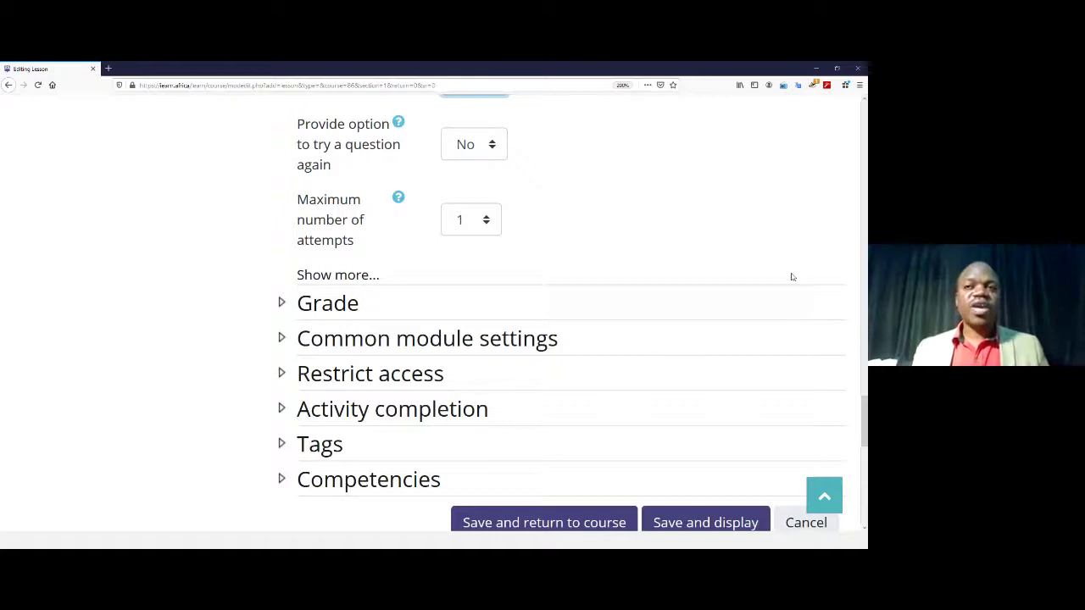
scroll(424, 246, "down", 2)
left_click(282, 206)
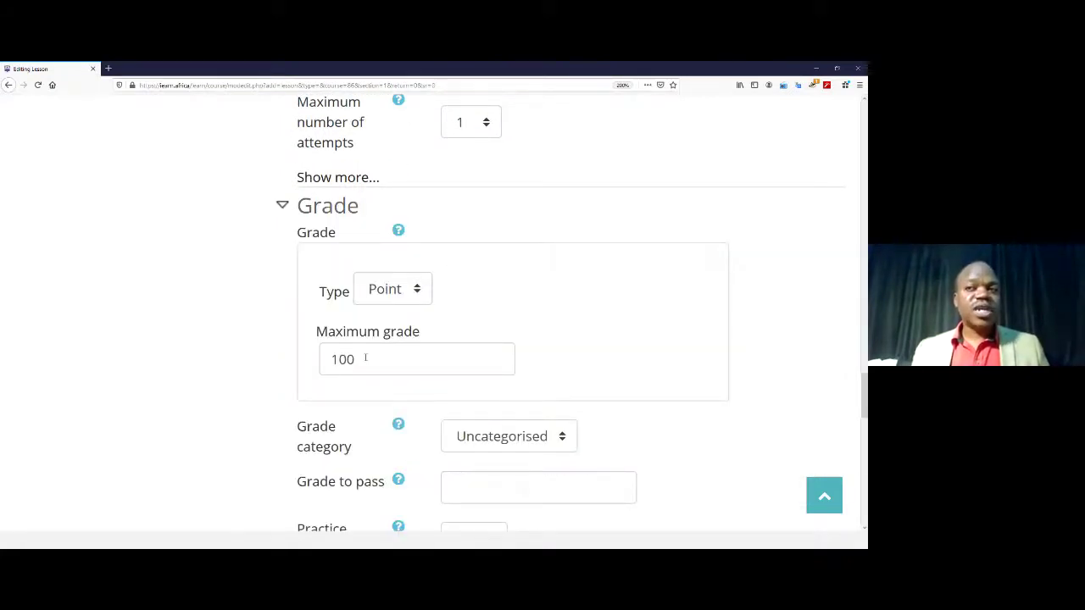
scroll(365, 357, "down", 6)
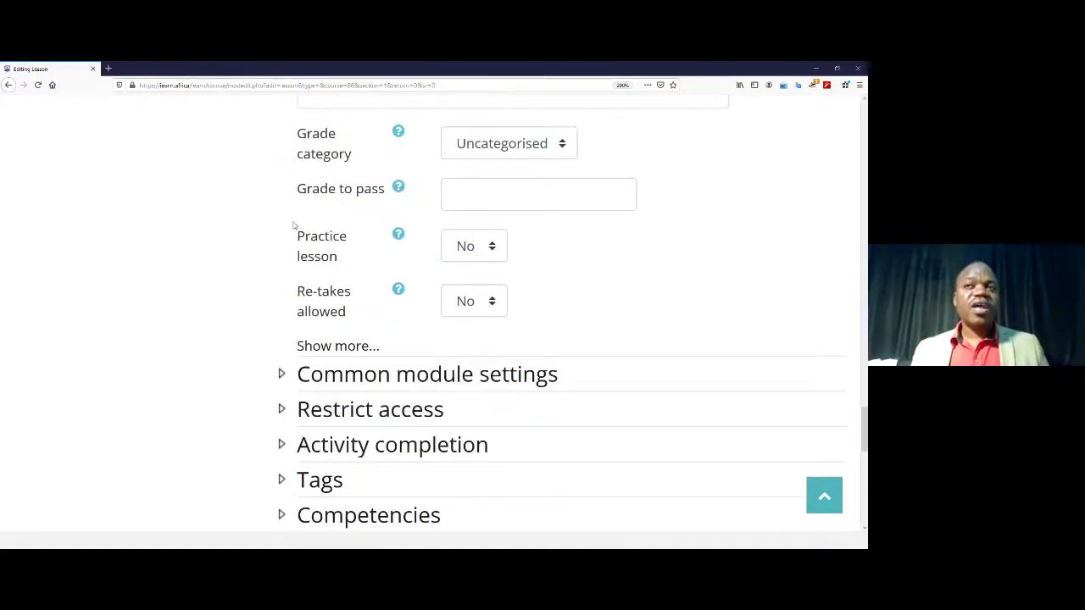
left_click(461, 195)
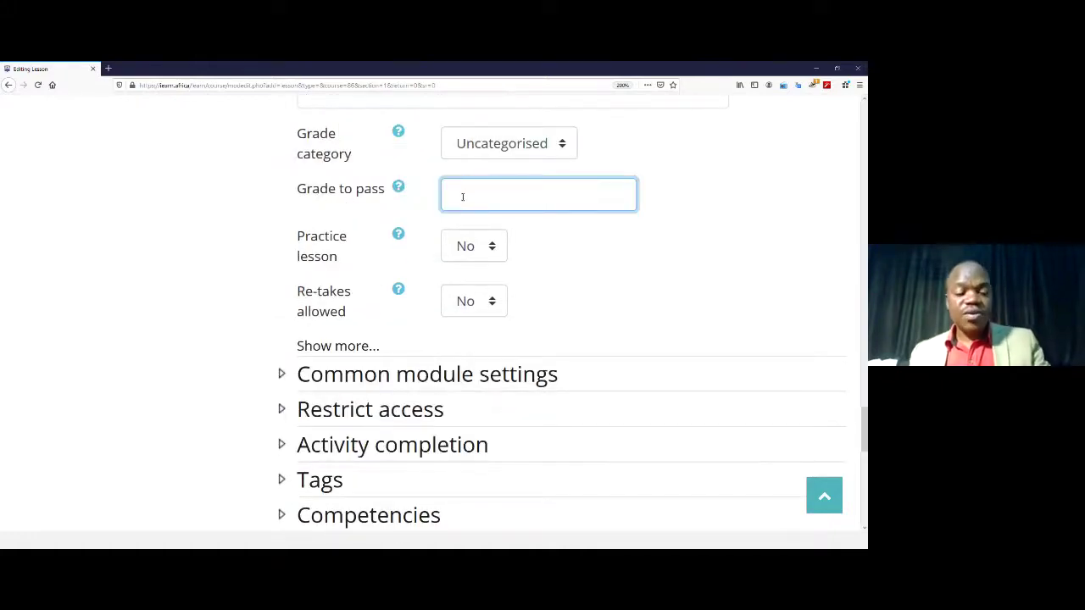
type("50")
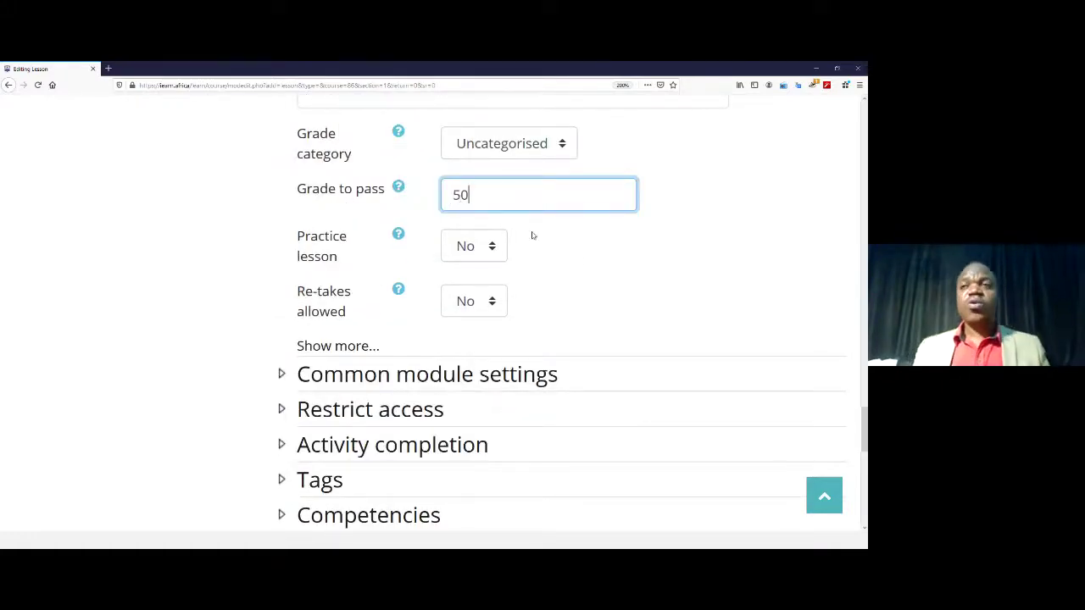
left_click(559, 251)
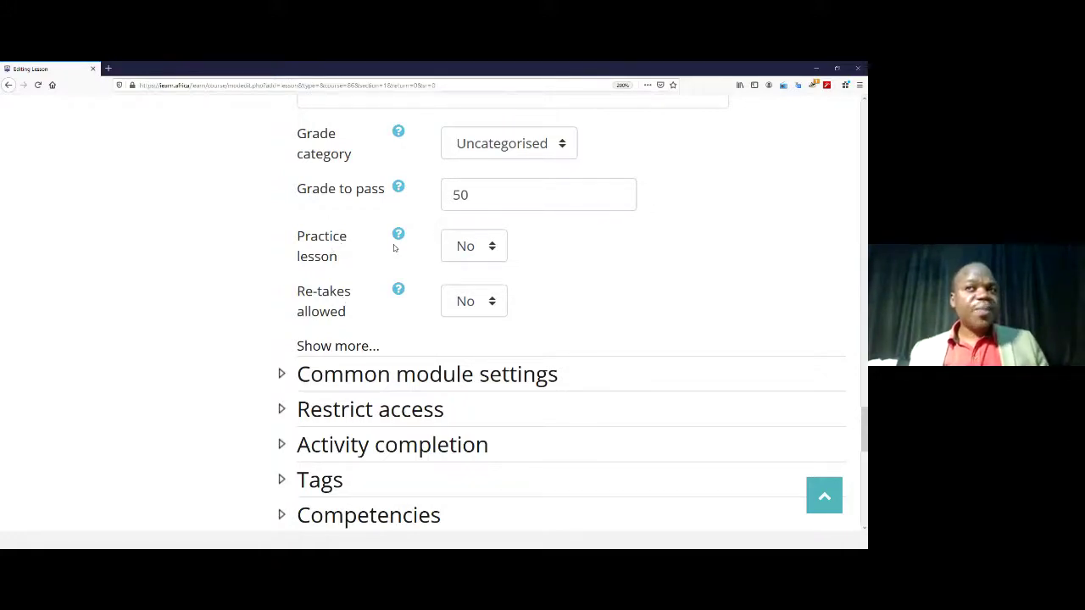
Step: Set Practice lesson to Yes and return it to No
left_click(492, 254)
left_click(463, 299)
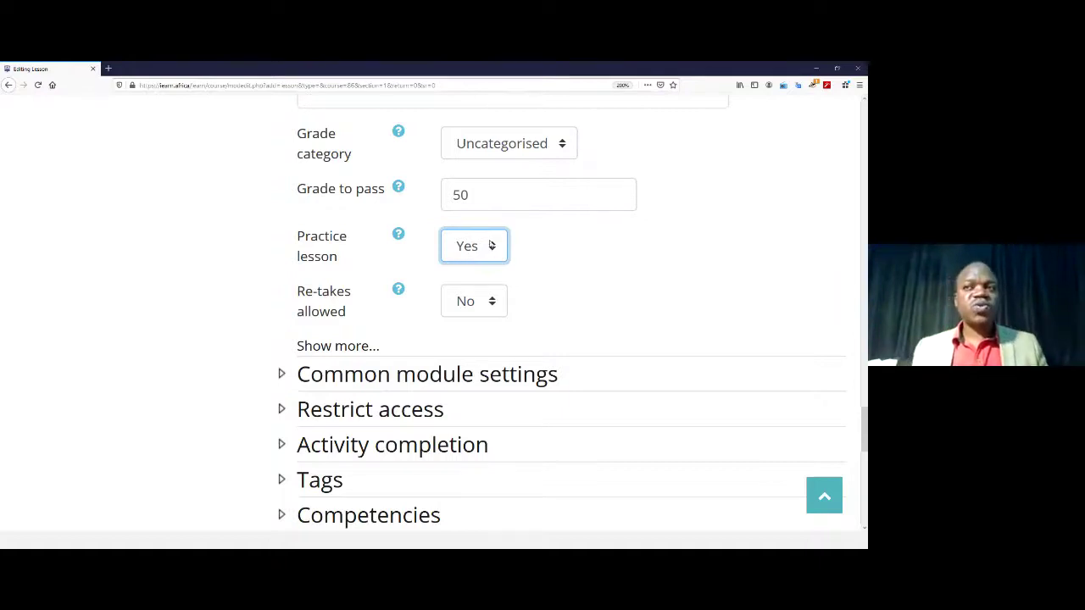
left_click(493, 254)
left_click(468, 274)
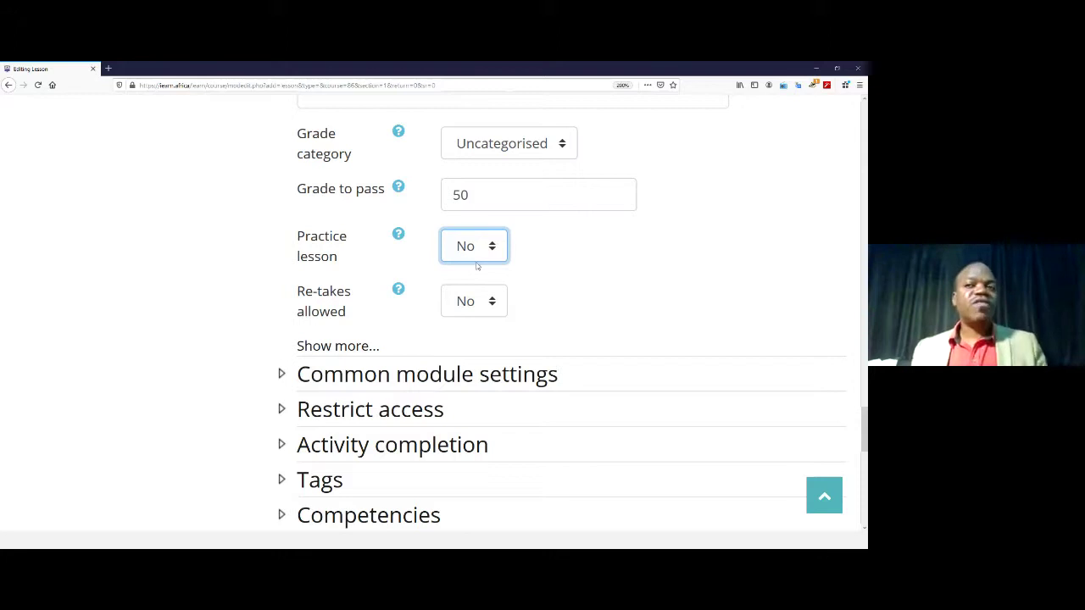
Step: Expand the lesson's Restrict access settings and look at the option for adding a restriction
scroll(449, 293, "down", 2)
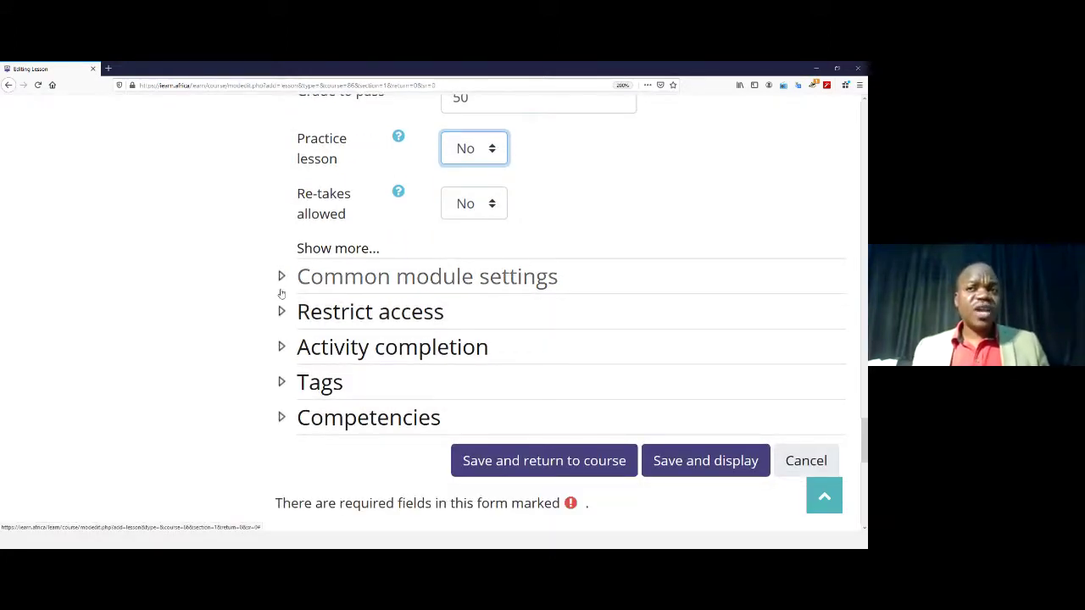
left_click(283, 314)
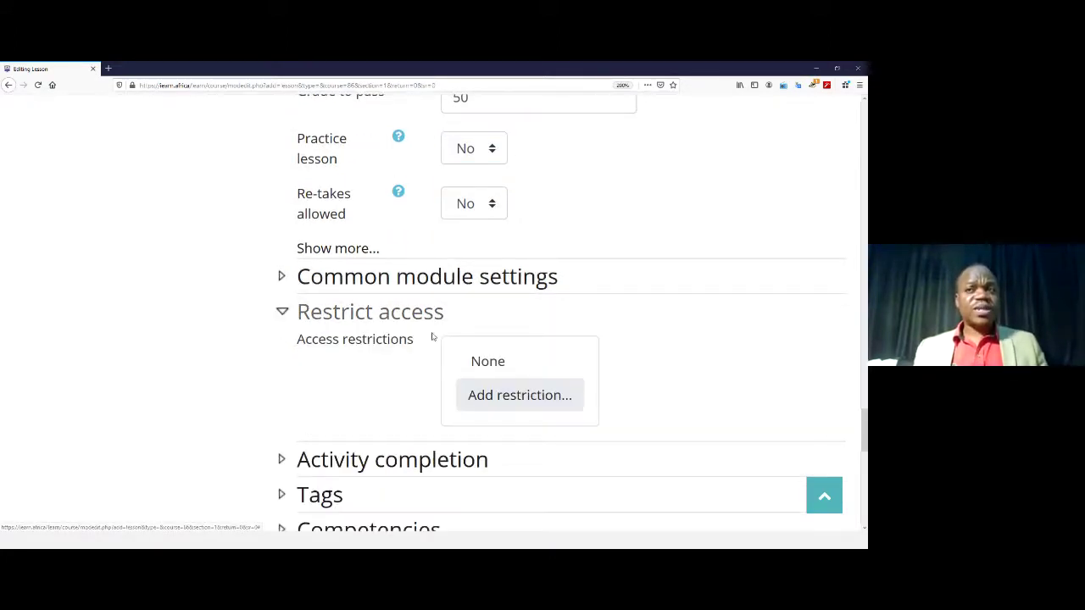
scroll(432, 334, "down", 4)
left_click(496, 205)
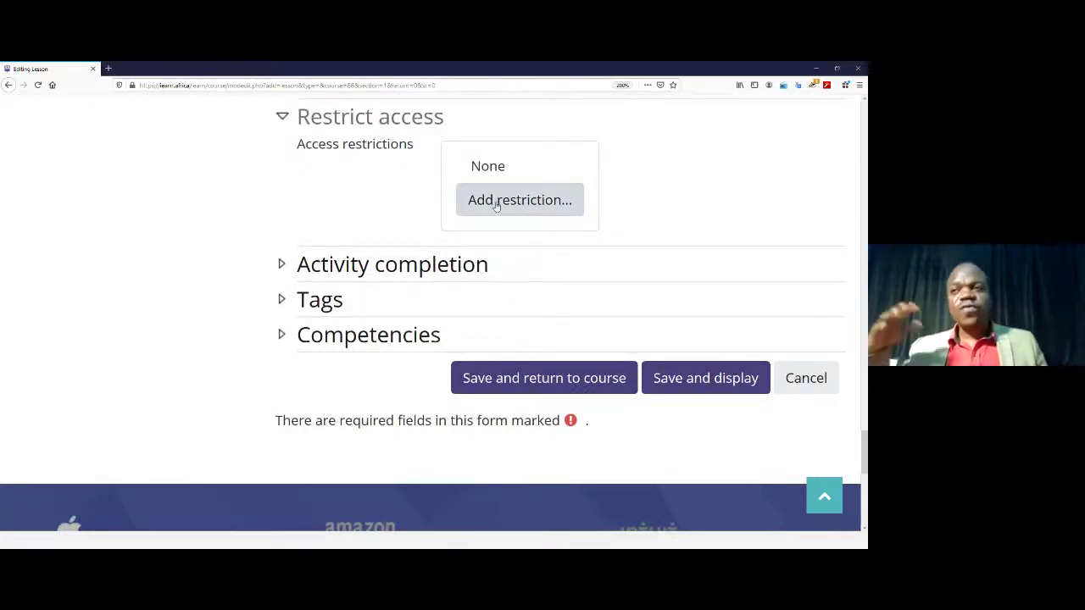
Step: Expand Activity completion, set Completion tracking to "Show activity as complete when conditions are met" and look over the conditions
left_click(280, 265)
scroll(528, 283, "down", 2)
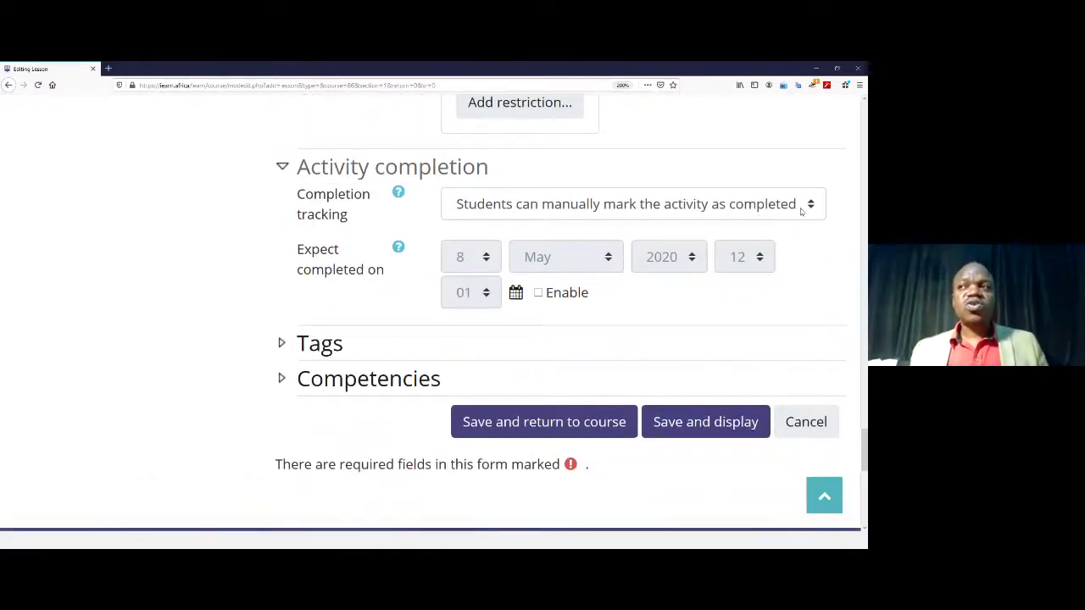
left_click(809, 209)
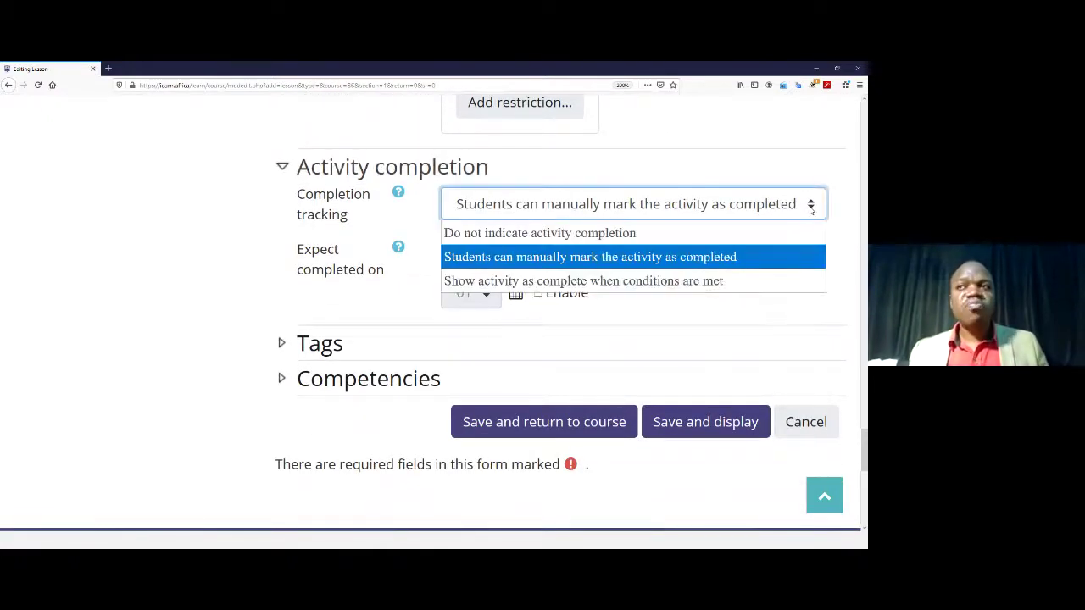
left_click(631, 281)
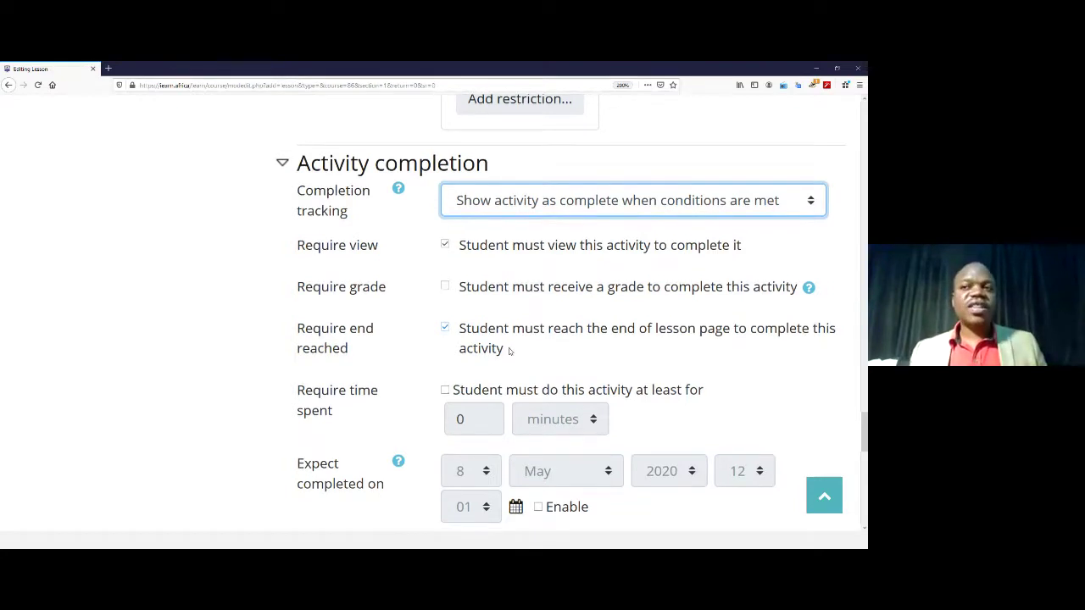
scroll(548, 339, "down", 3)
scroll(568, 341, "up", 3)
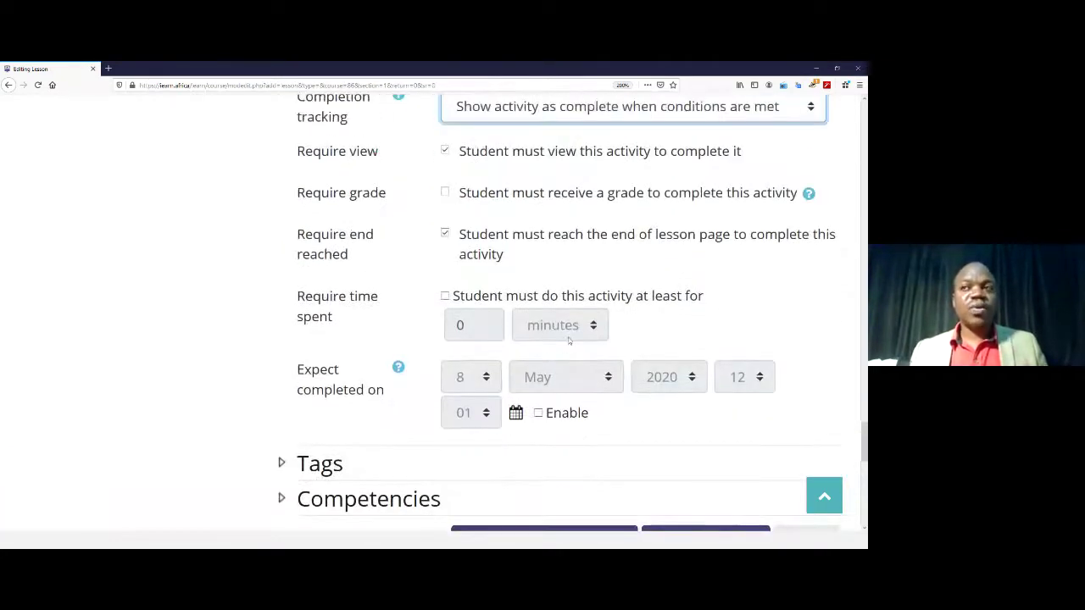
scroll(577, 351, "down", 3)
scroll(504, 250, "up", 2)
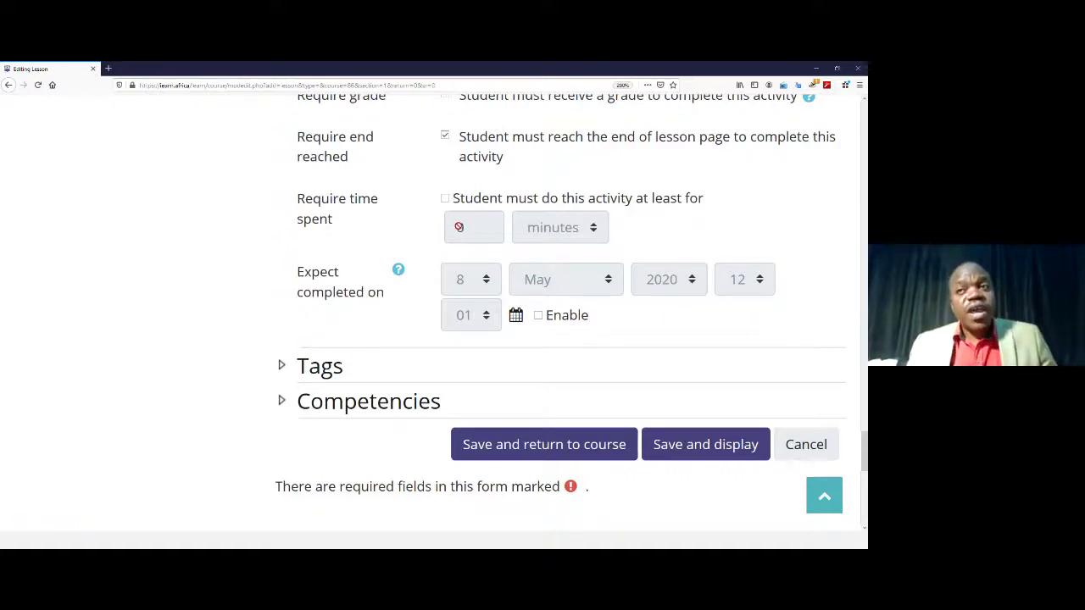
Step: Expand the Competencies settings, look back over the lesson's settings, and save and display the lesson
left_click(280, 402)
scroll(474, 314, "down", 3)
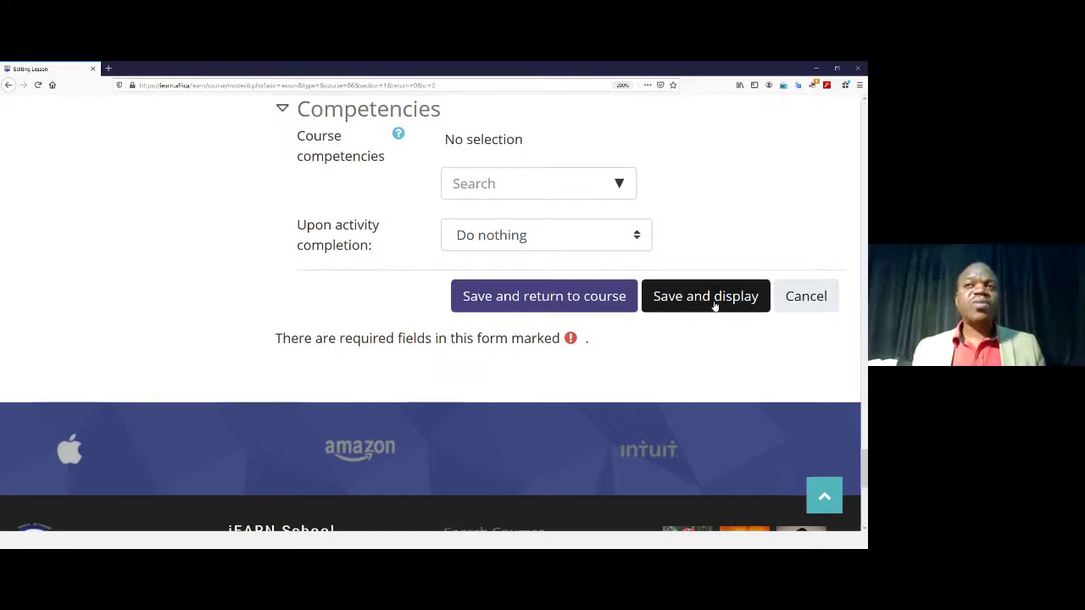
scroll(715, 305, "up", 12)
scroll(714, 309, "down", 6)
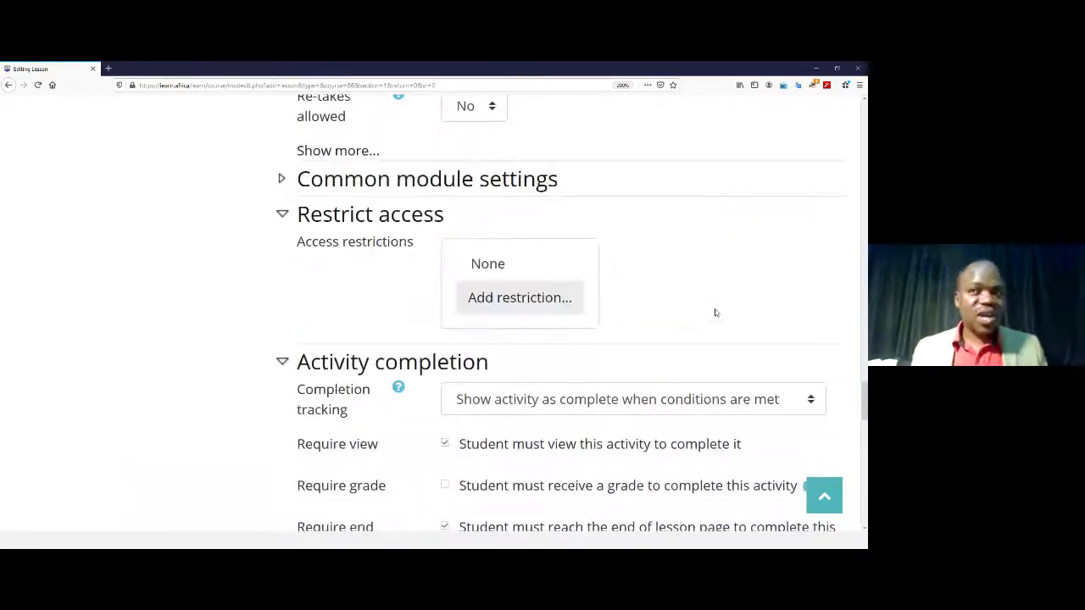
scroll(714, 312, "down", 9)
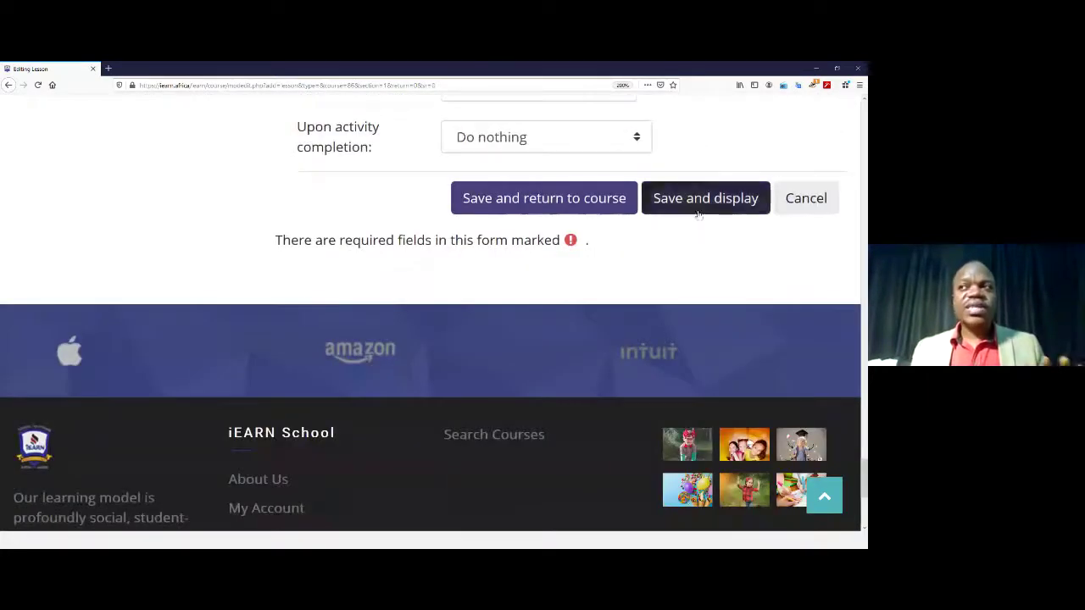
left_click(697, 215)
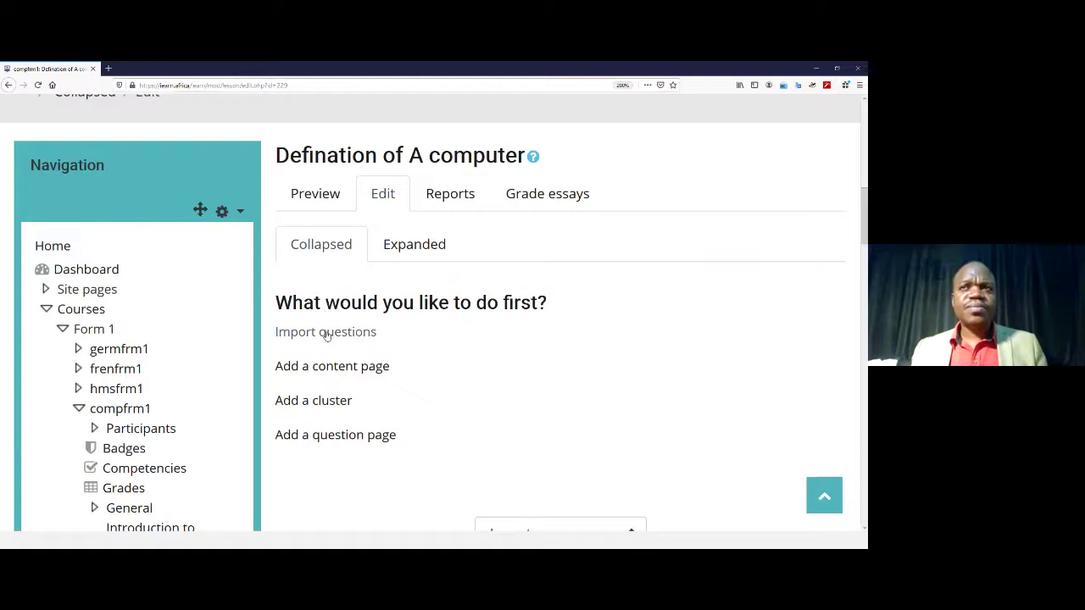
Step: Examine the lesson's edit page, including its title and the options for adding the first content
scroll(343, 323, "down", 1)
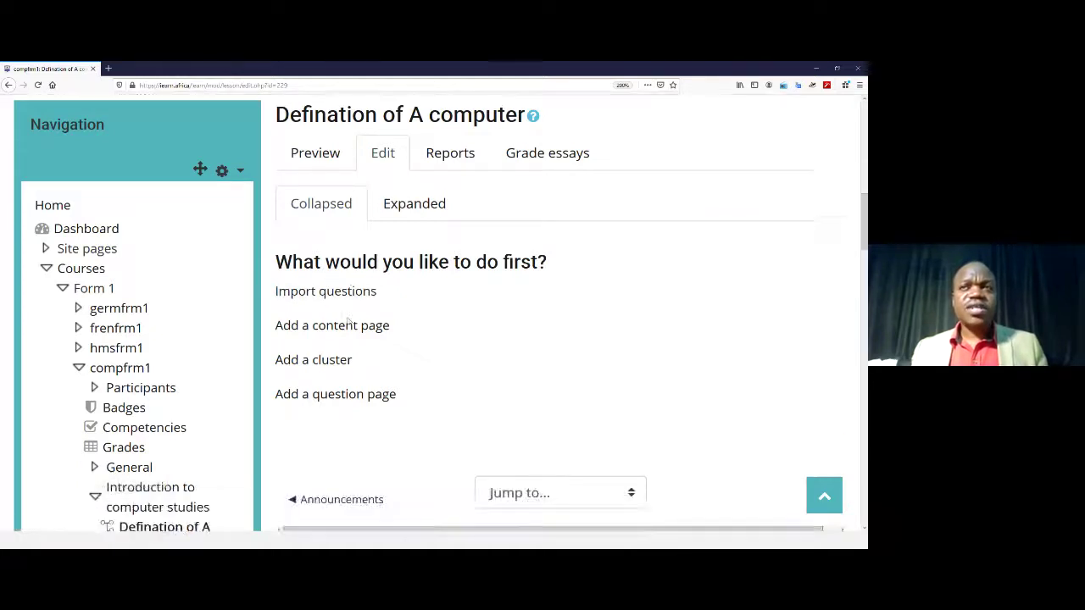
scroll(347, 322, "down", 5)
scroll(346, 317, "up", 9)
left_click_drag(277, 253, 375, 254)
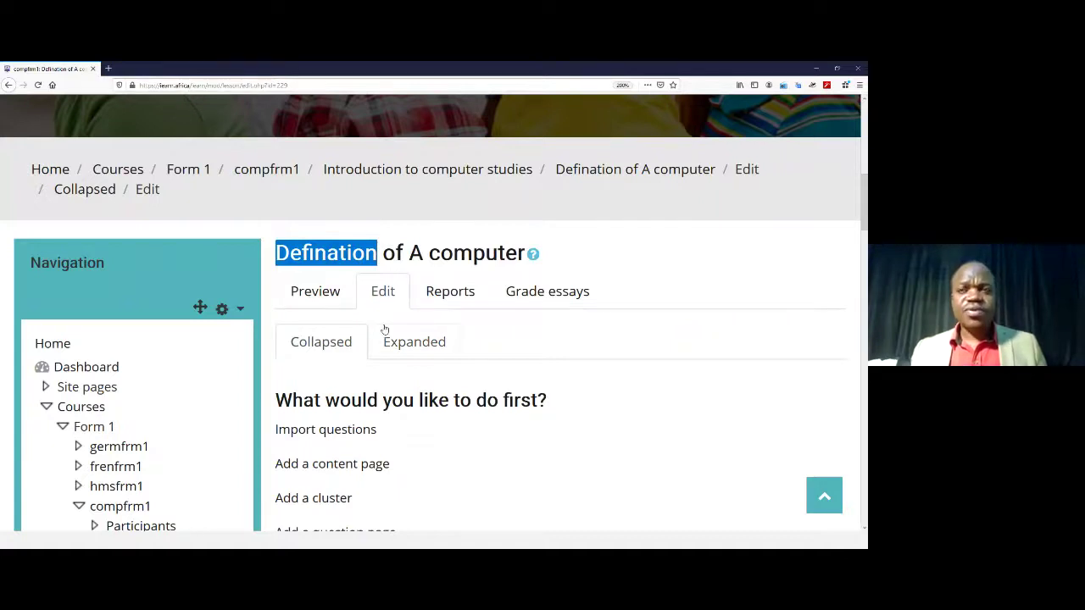
scroll(383, 330, "down", 3)
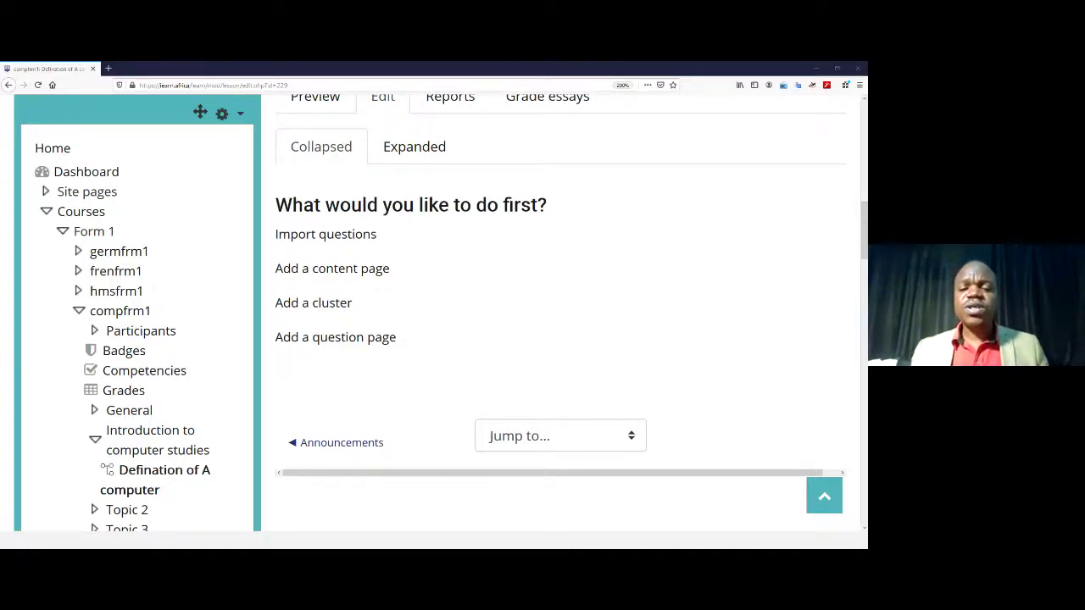
Step: Switch to the Moodle Lesson Template document in Word, maximize its window and enlarge the text for reading
key("alt+Tab")
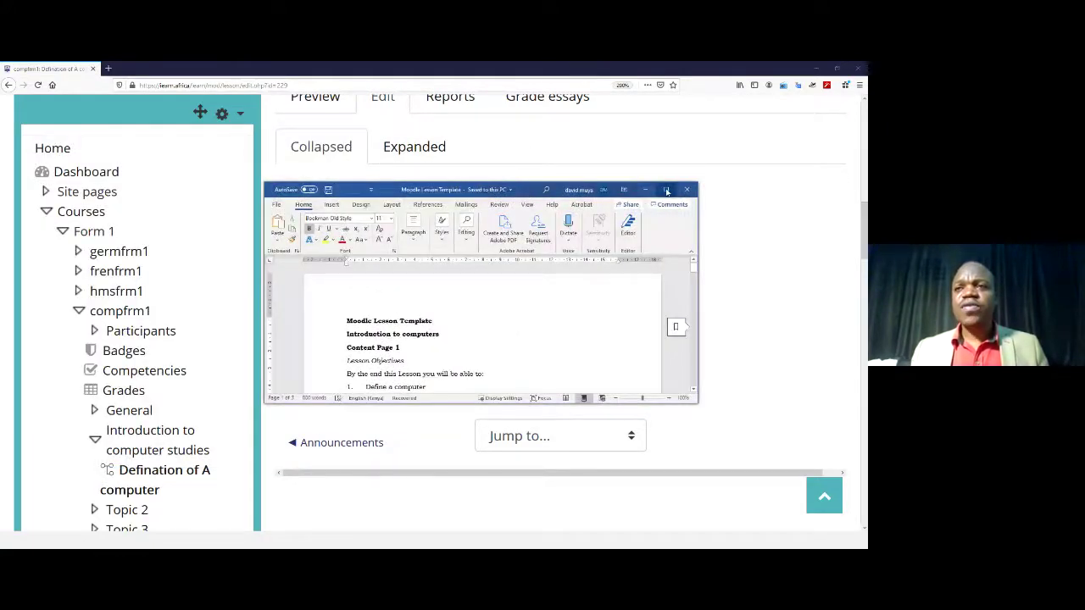
left_click(667, 190)
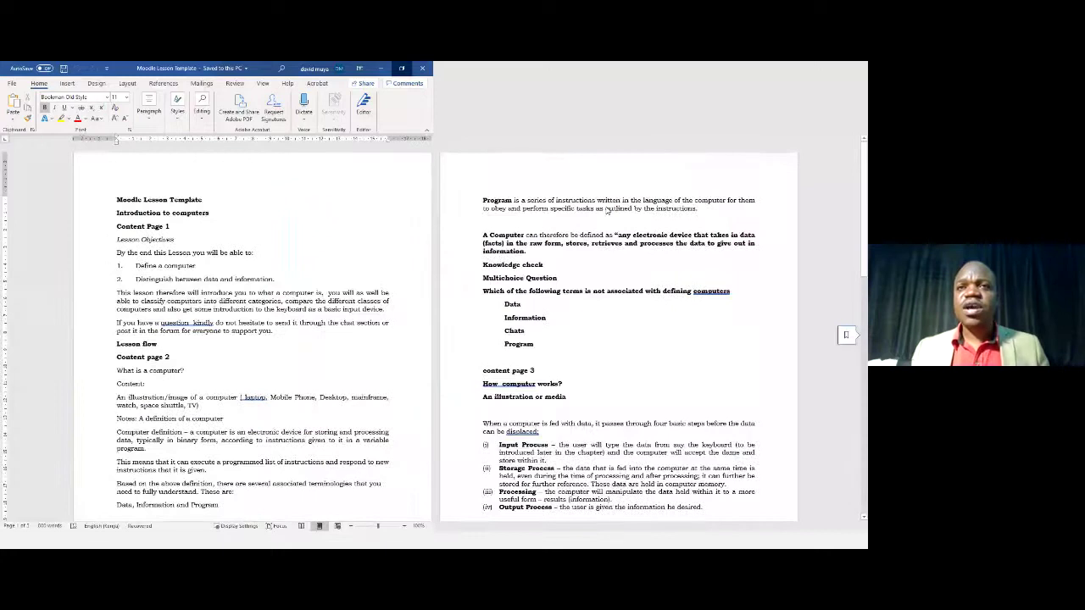
left_click_drag(136, 265, 161, 265)
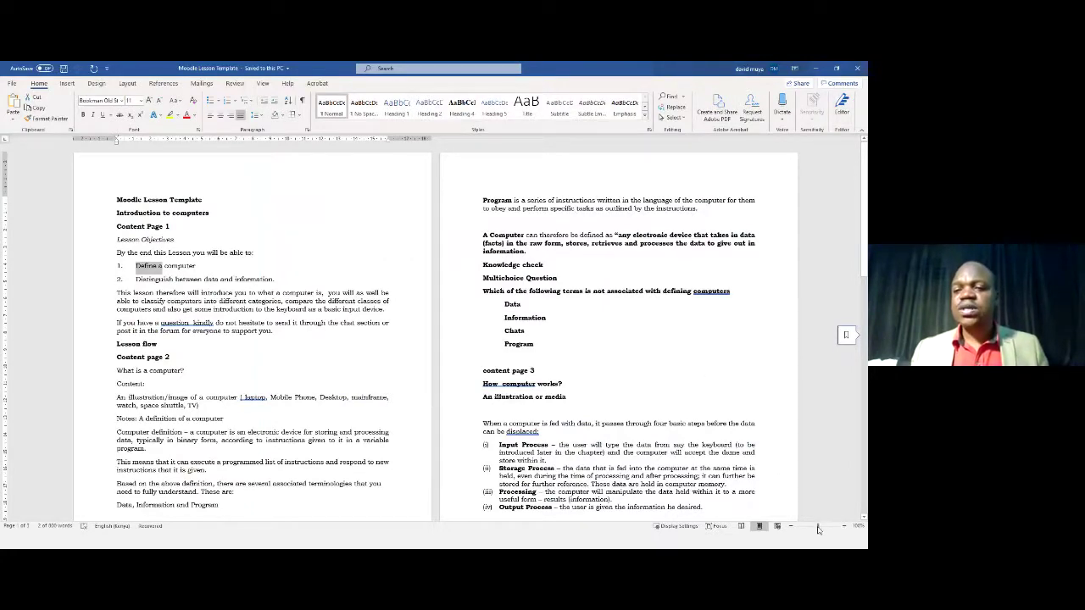
left_click_drag(818, 530, 829, 531)
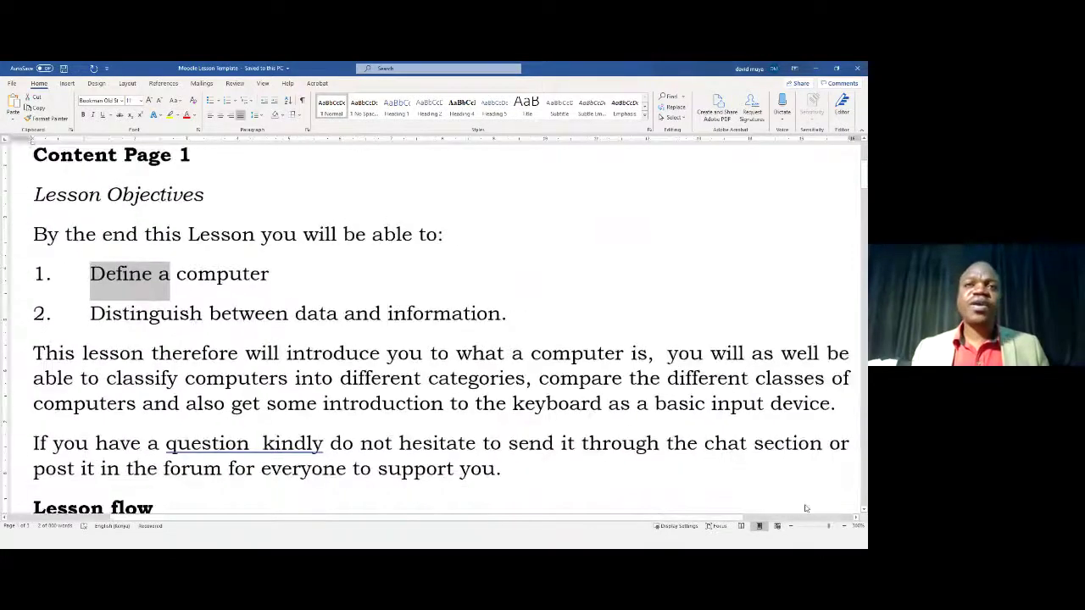
left_click(271, 294)
Step: Read through the lesson template's title, the Content Page 1 section and the start of Content page 2
scroll(272, 301, "up", 2)
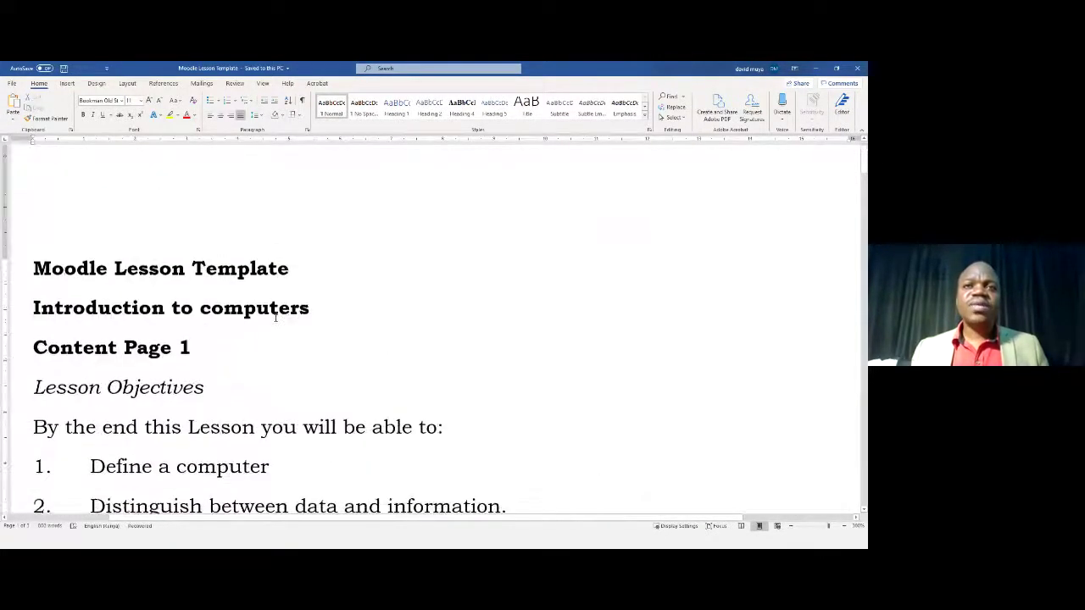
left_click(21, 316)
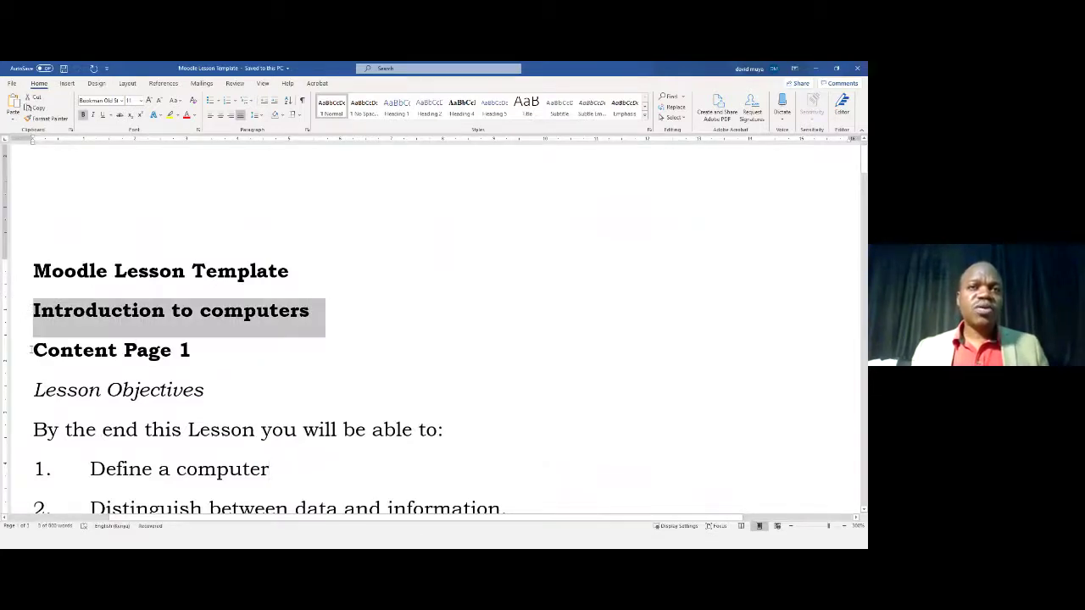
left_click_drag(31, 349, 202, 350)
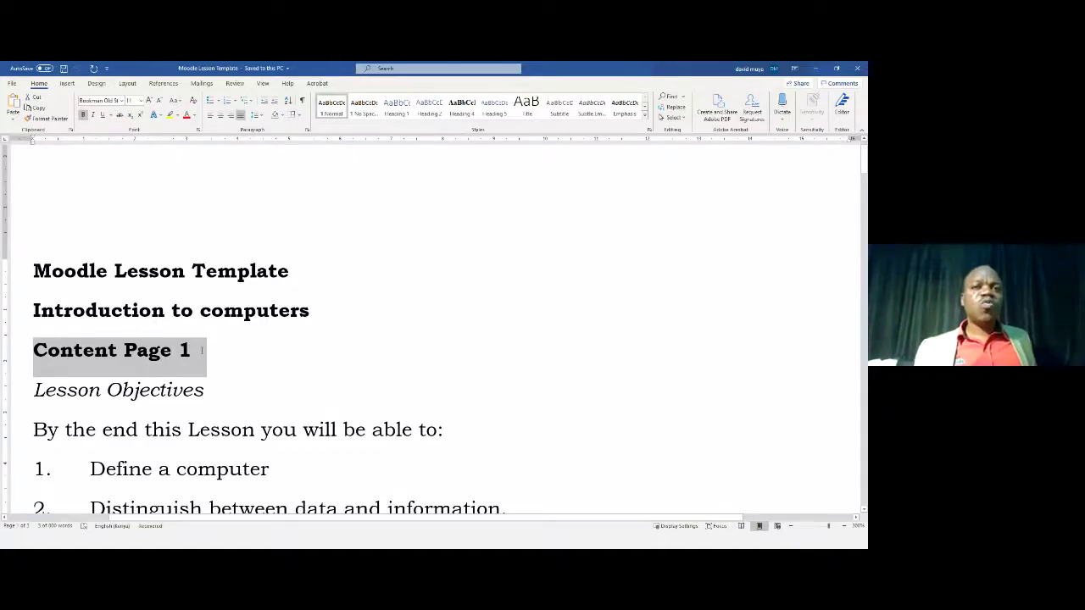
scroll(259, 377, "down", 8)
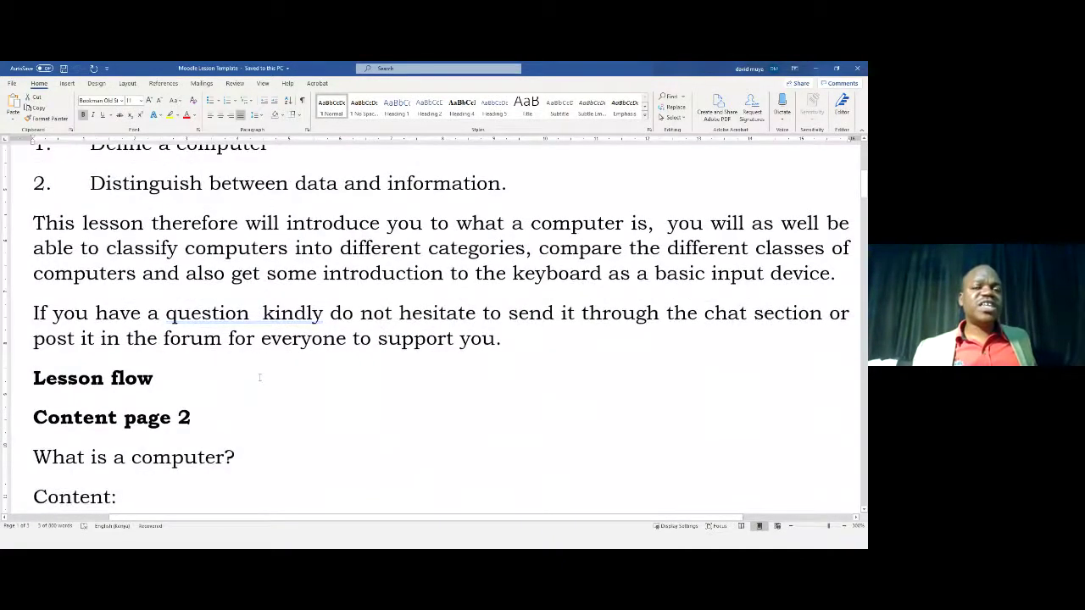
scroll(259, 378, "up", 5)
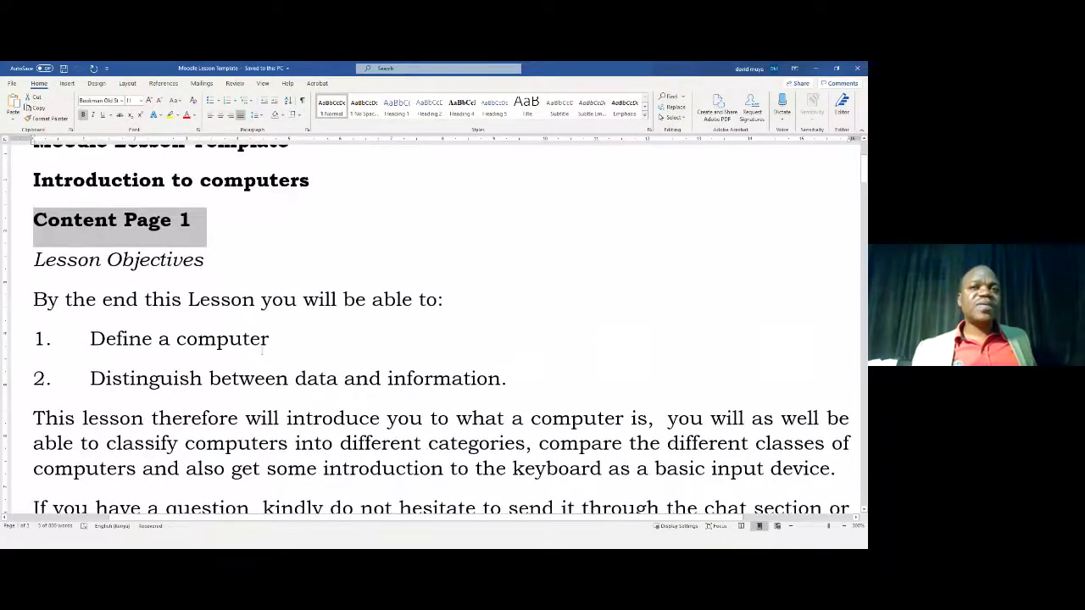
scroll(262, 343, "down", 8)
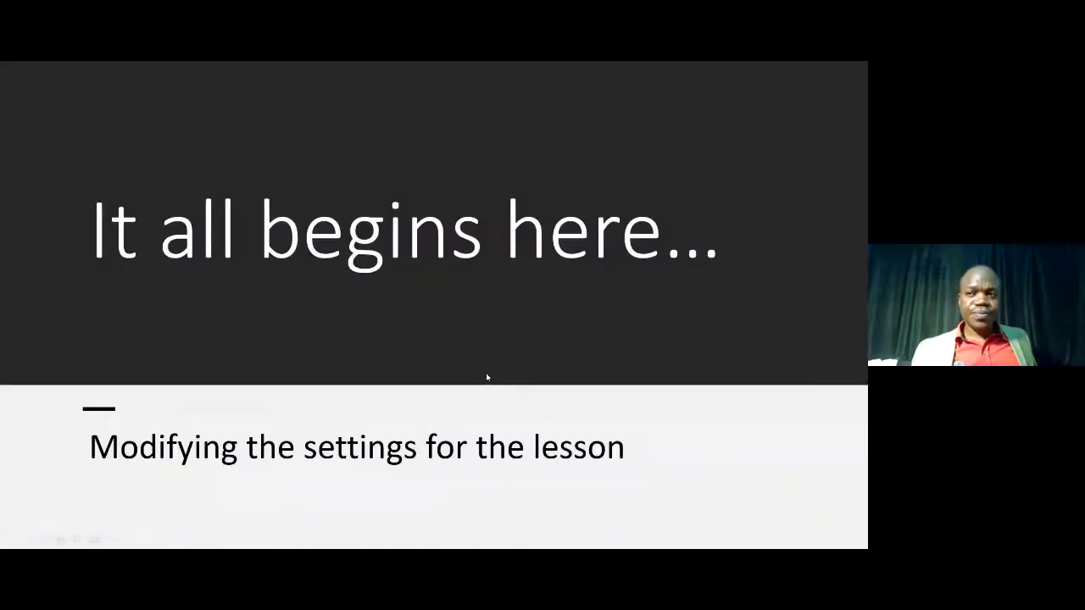
left_click(485, 373)
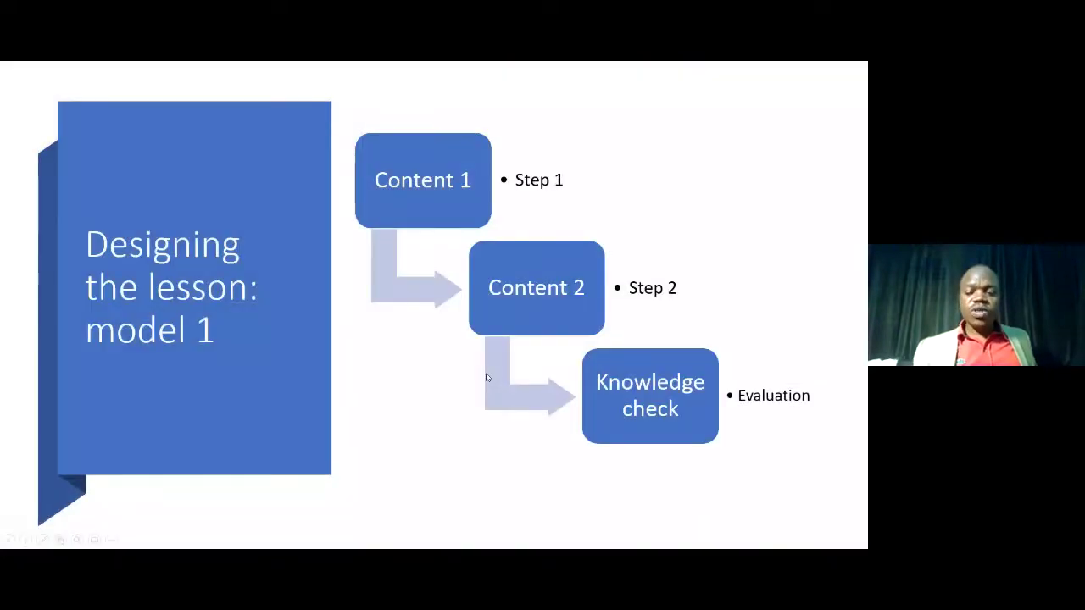
left_click(485, 376)
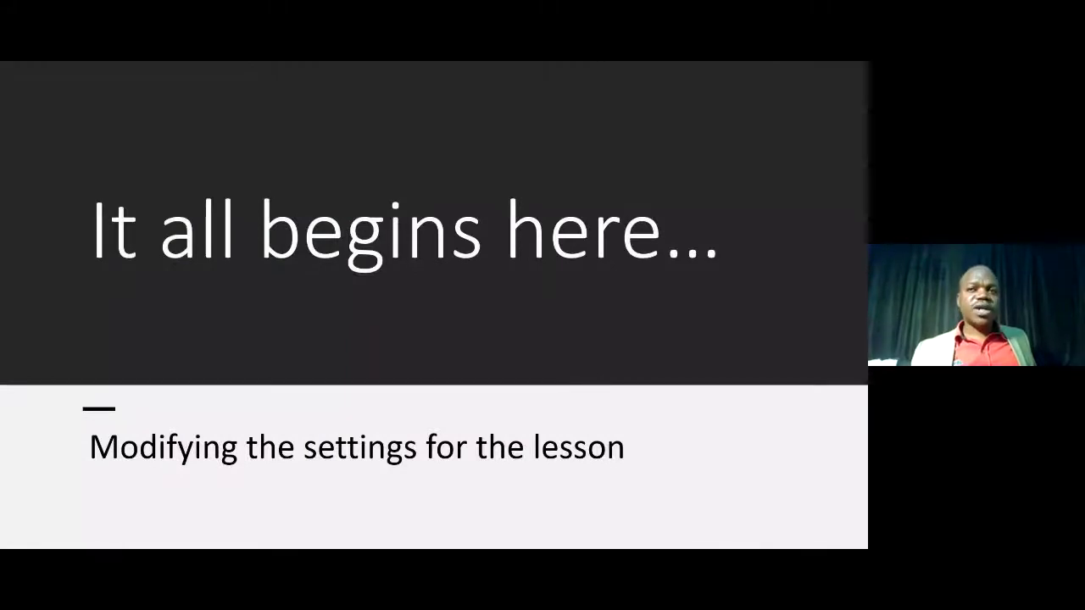
Step: Go through the presentation slides "Designing the lesson: model 1" and "model 2", and bring up the slide show options on model 2
key("Left")
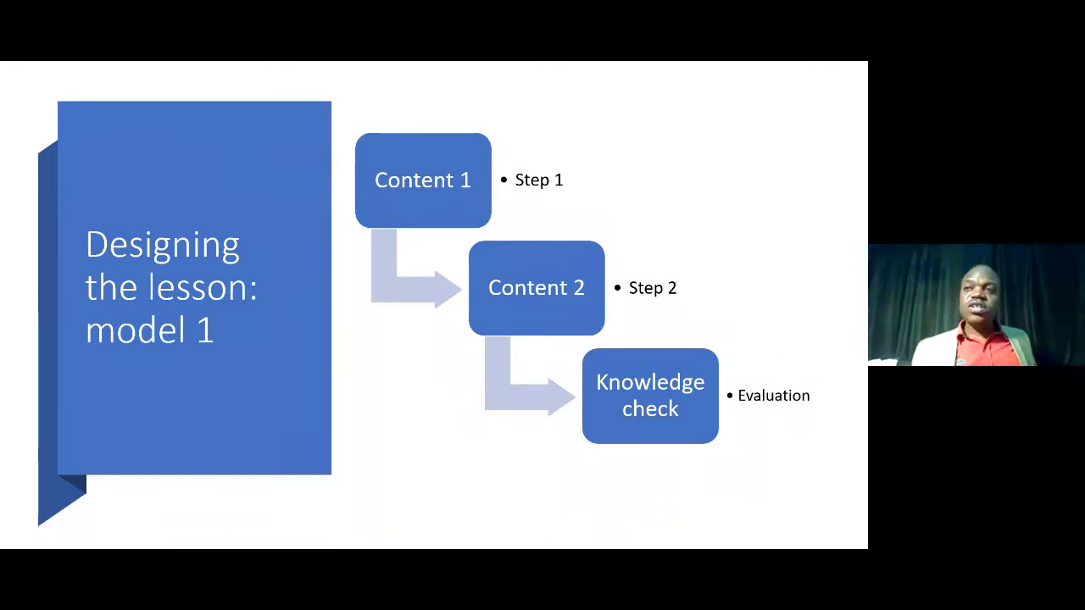
key("Right")
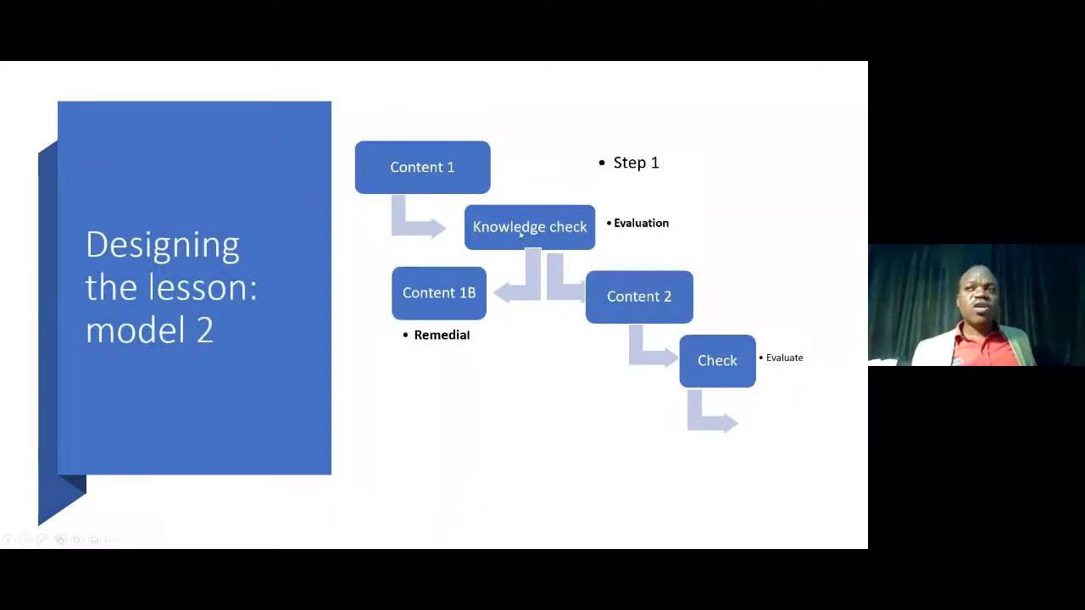
right_click(548, 415)
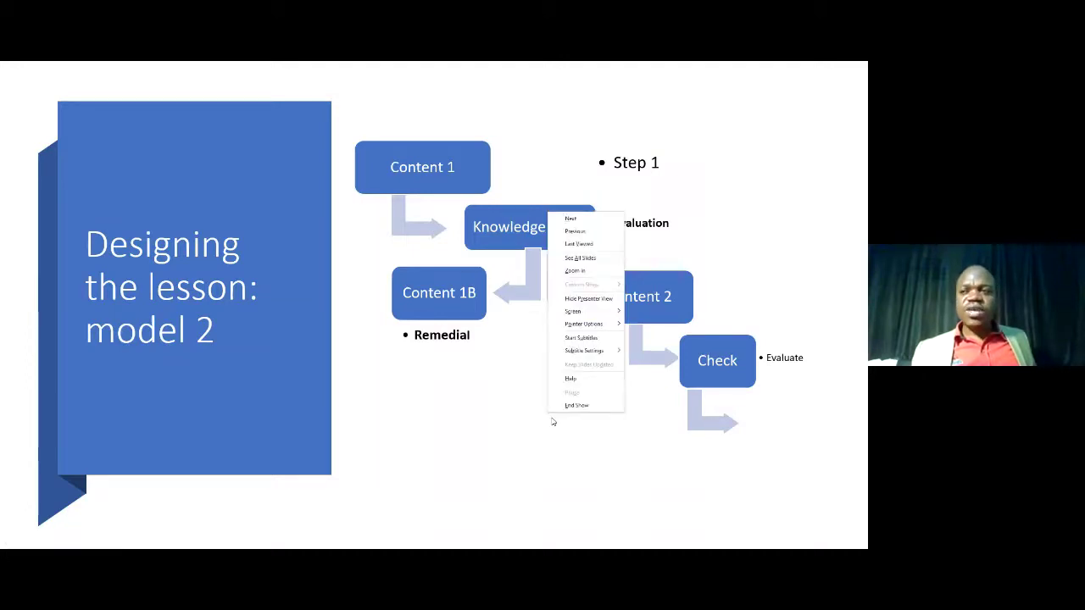
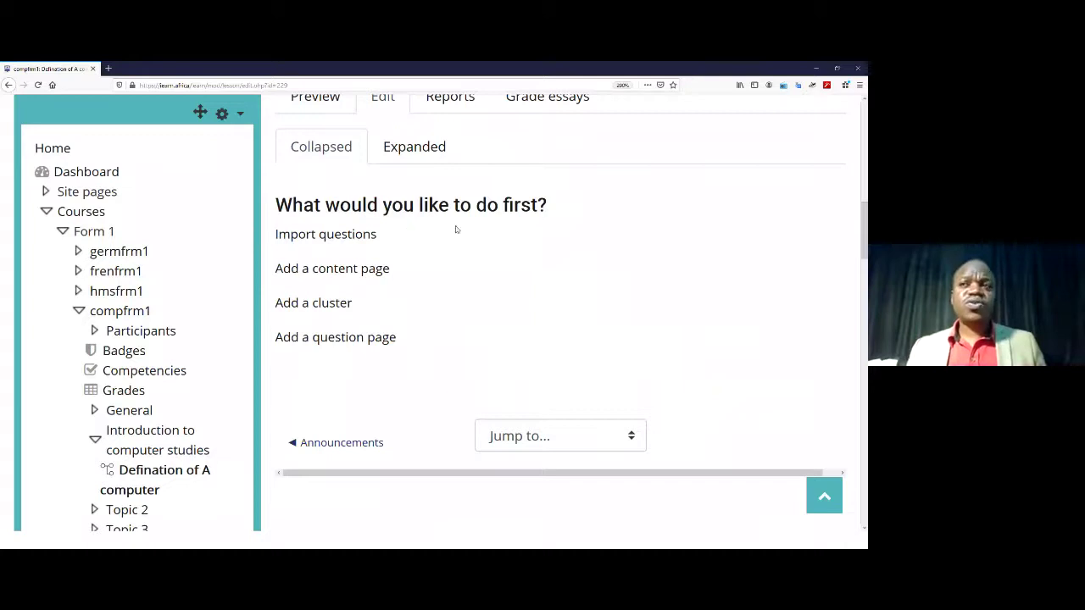
Step: Look over the lesson's edit page in the browser, including its title and the choices for what to add first
scroll(455, 229, "up", 3)
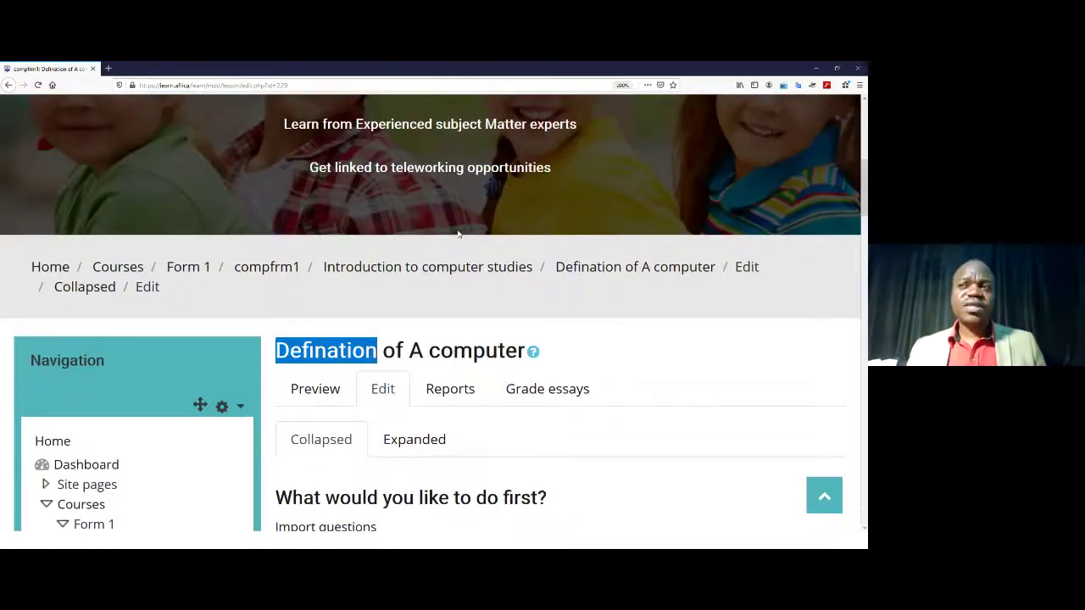
scroll(423, 237, "down", 2)
scroll(394, 237, "down", 1)
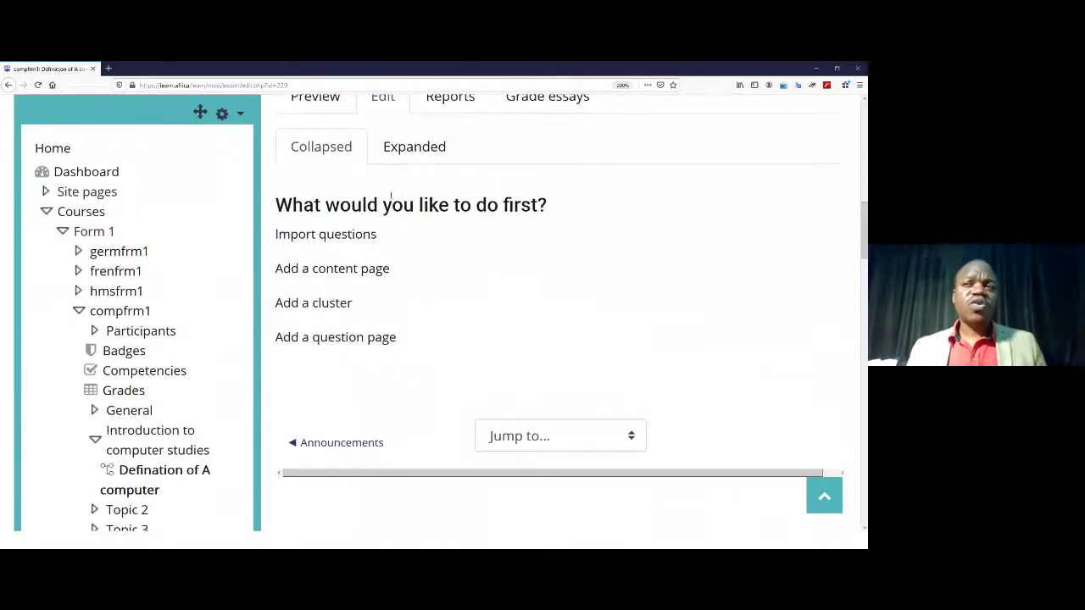
scroll(387, 201, "up", 1)
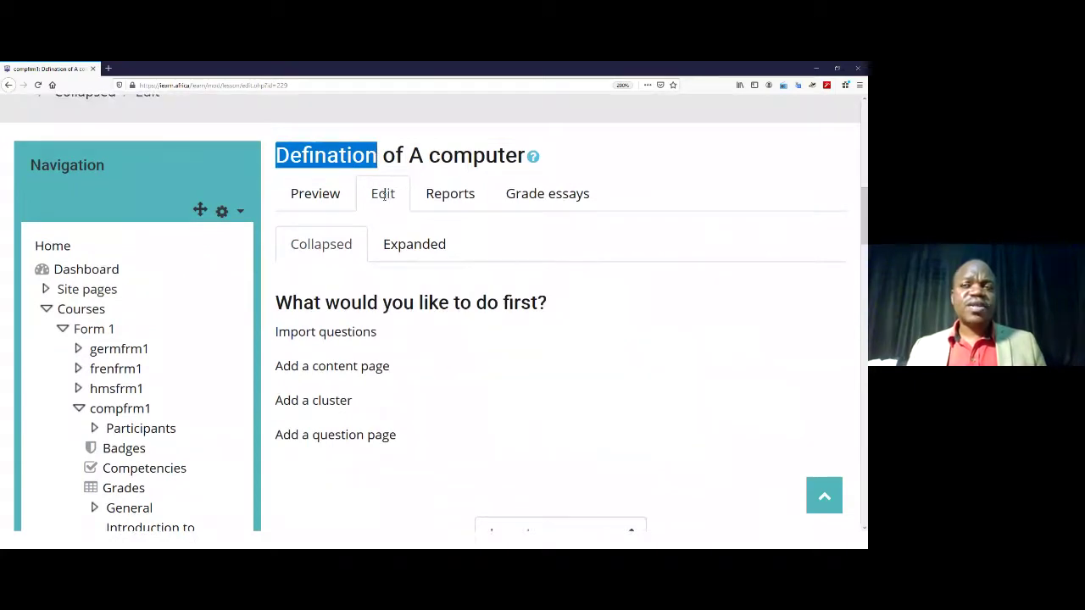
scroll(317, 301, "down", 2)
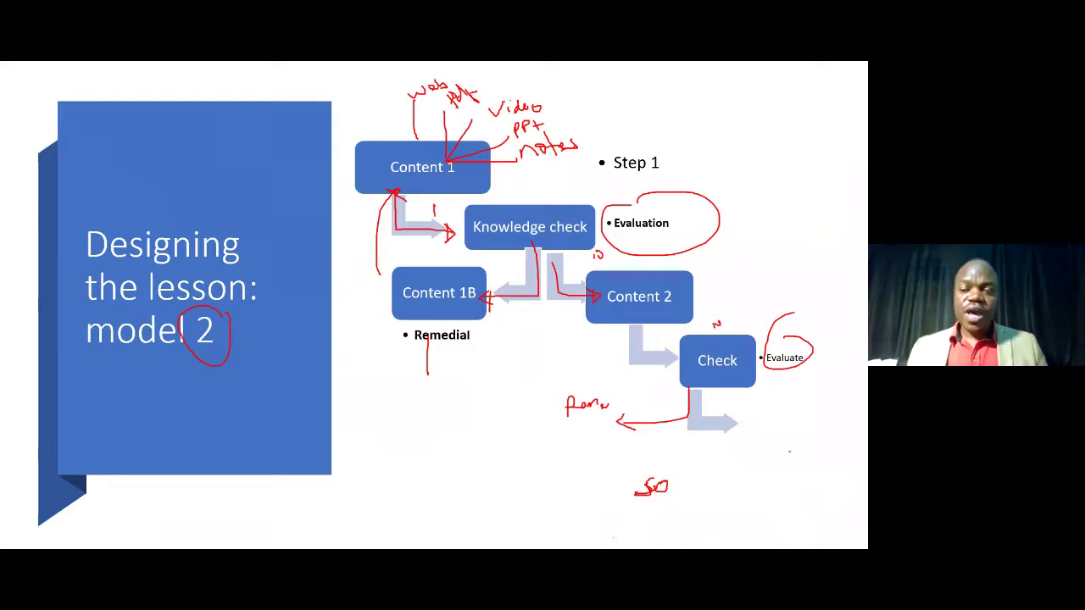
Step: Go back to the model 1 slide and handwrite red annotations for the objectives beside Content 1 and "Notes" beside Content 2
key("Left")
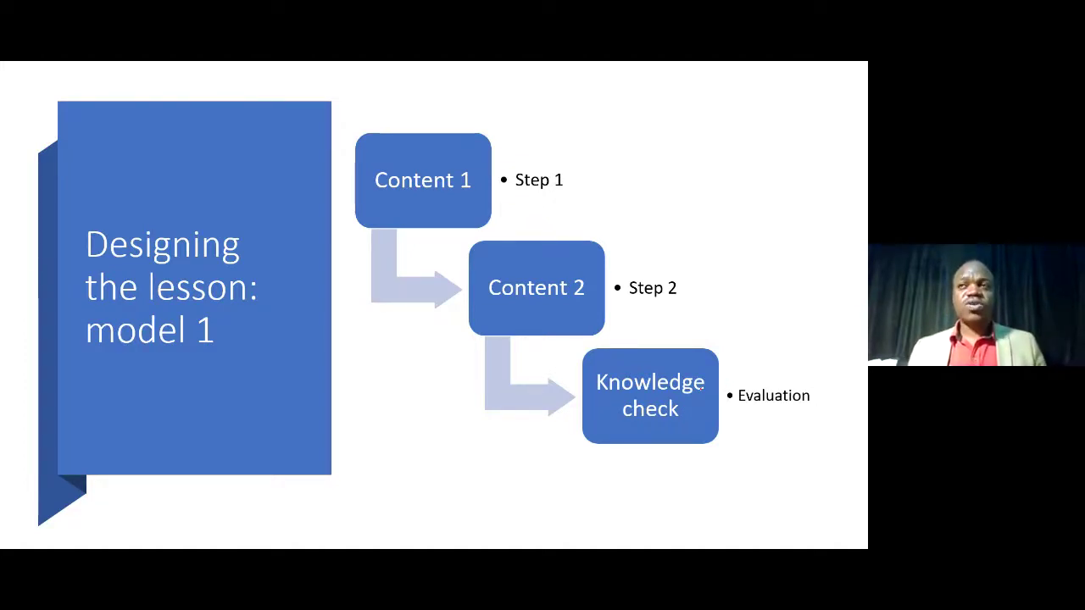
mouse_move(480, 167)
left_mouse_down()
mouse_move(549, 150)
mouse_move(568, 162)
mouse_move(573, 147)
mouse_move(586, 154)
mouse_move(571, 174)
mouse_move(613, 143)
left_mouse_up()
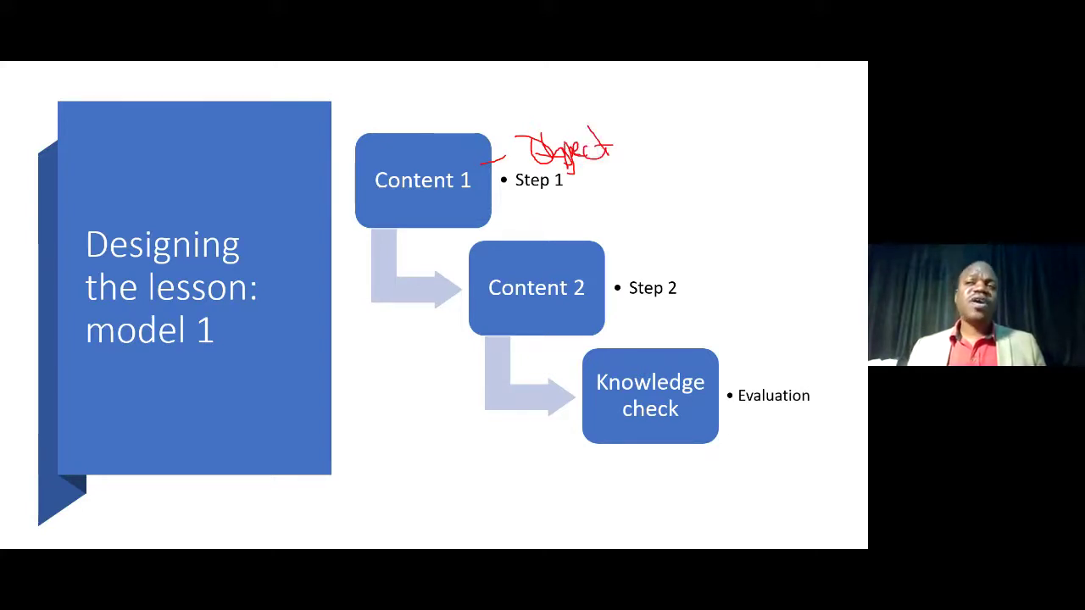
left_click_drag(605, 270, 625, 256)
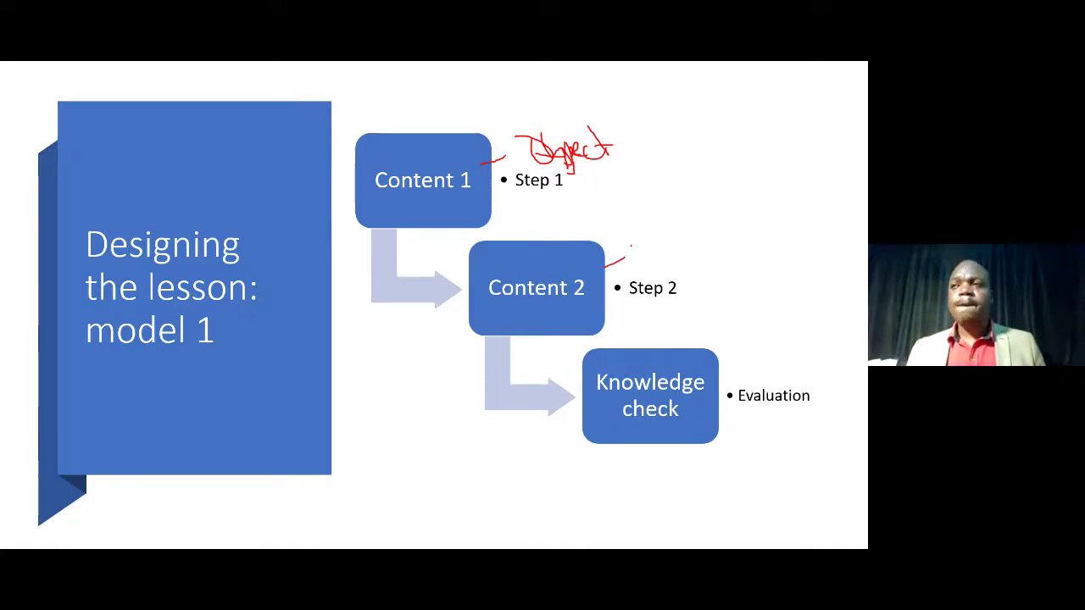
mouse_move(629, 246)
left_mouse_down()
mouse_move(721, 214)
mouse_move(710, 205)
mouse_move(751, 215)
left_mouse_up()
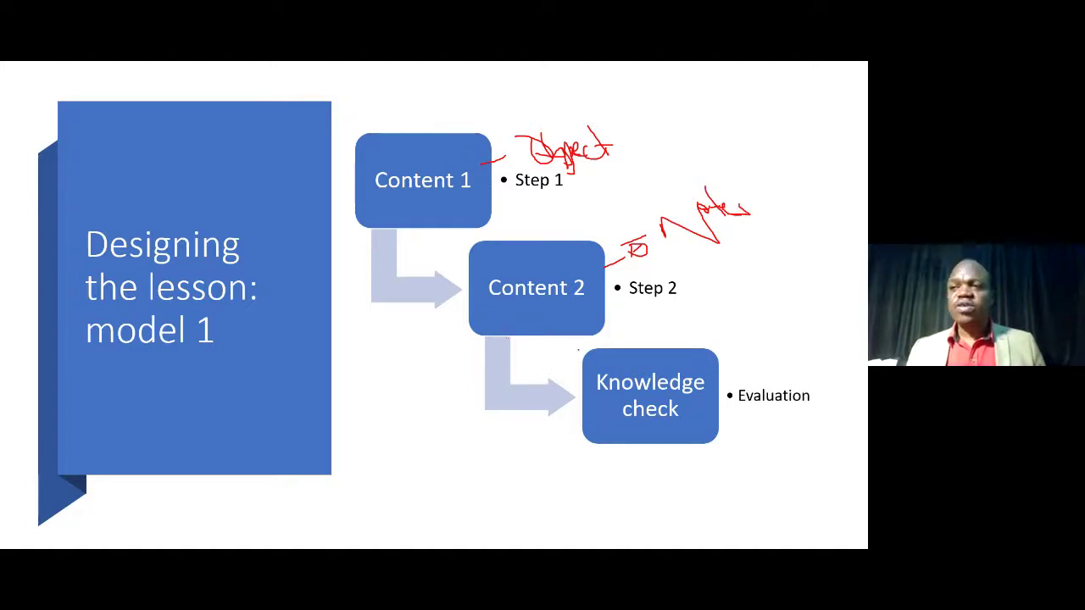
left_click_drag(580, 350, 585, 359)
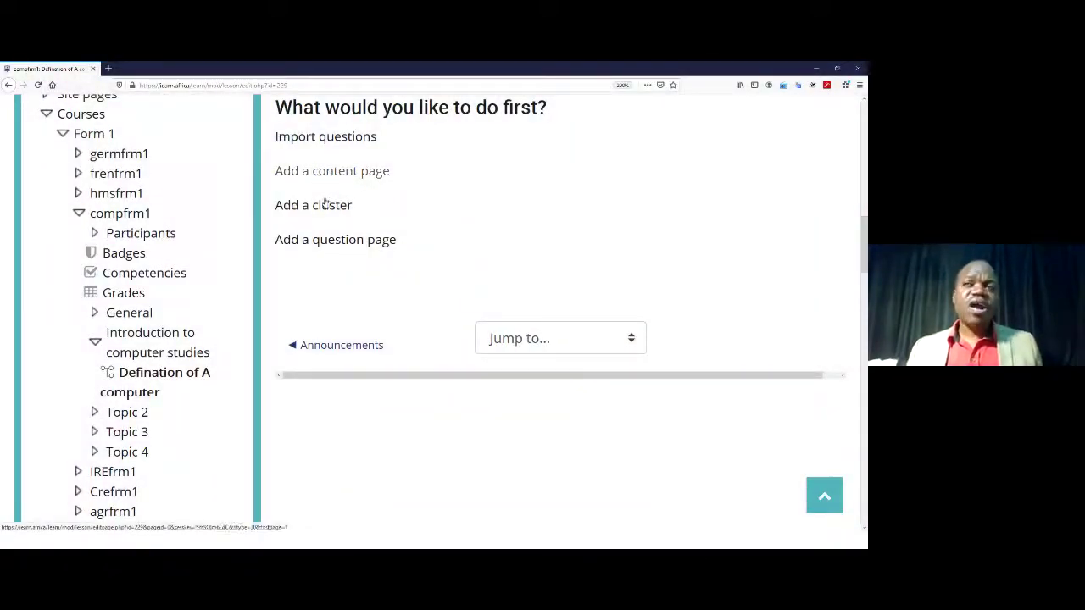
Step: Start adding a content page to the Defination of A computer lesson in Moodle and place the cursor in its page title
scroll(537, 300, "up", 2)
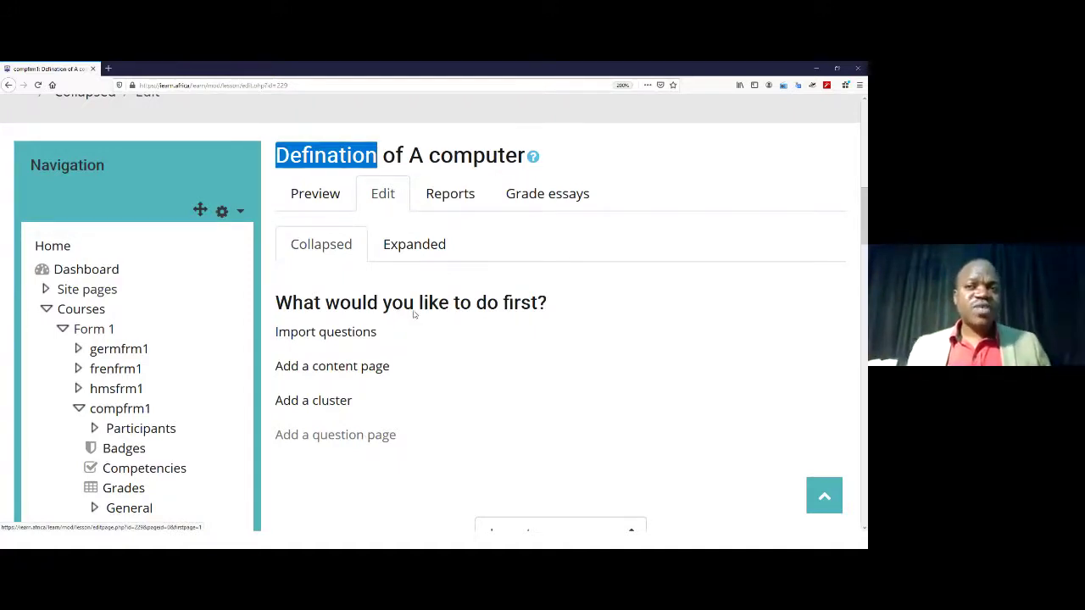
left_click(331, 369)
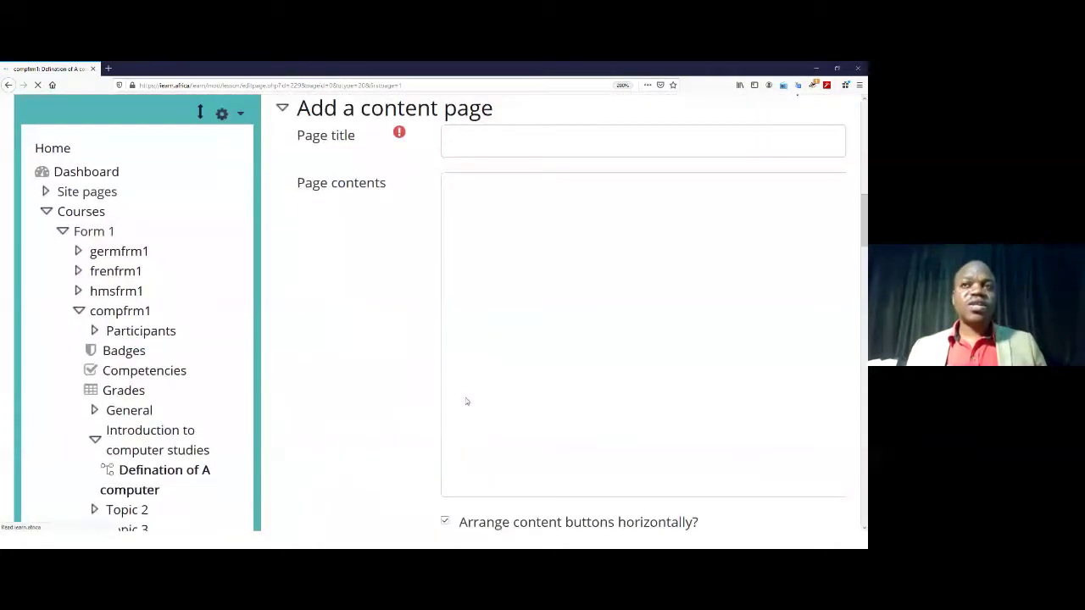
left_click(491, 334)
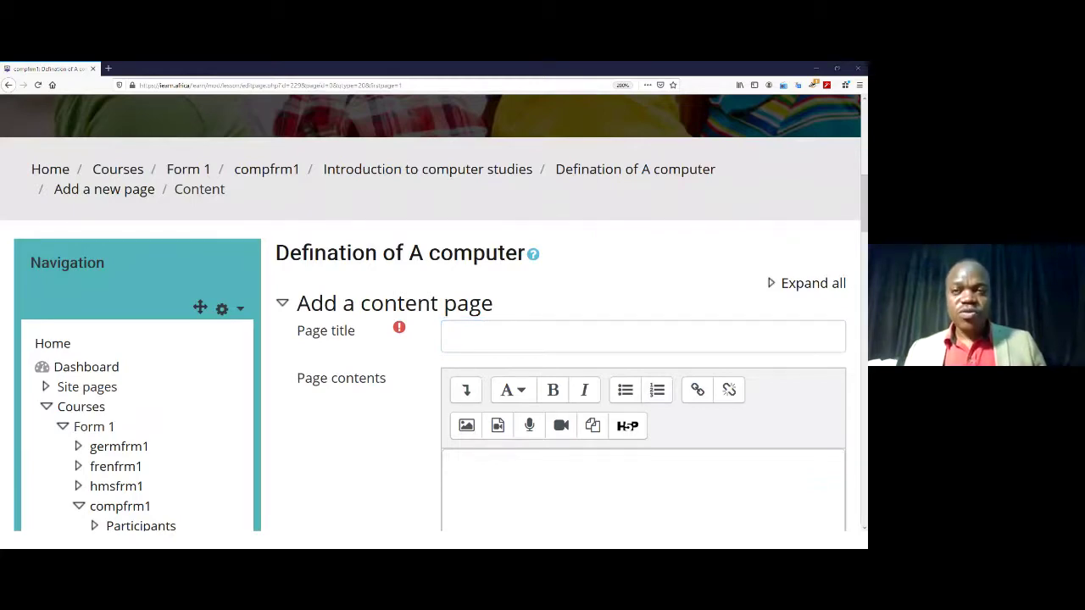
Step: Switch to the Moodle Lesson Template in Word and highlight the "What is a computer?" heading under Content page 2
scroll(243, 326, "up", 3)
scroll(243, 327, "down", 4)
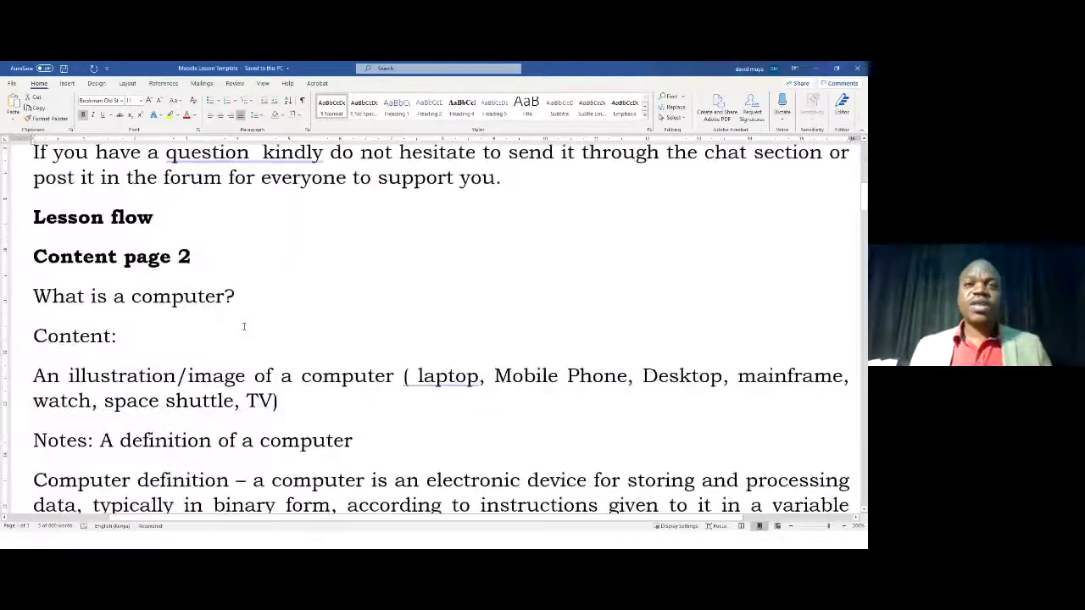
scroll(244, 327, "down", 1)
left_click_drag(33, 263, 232, 260)
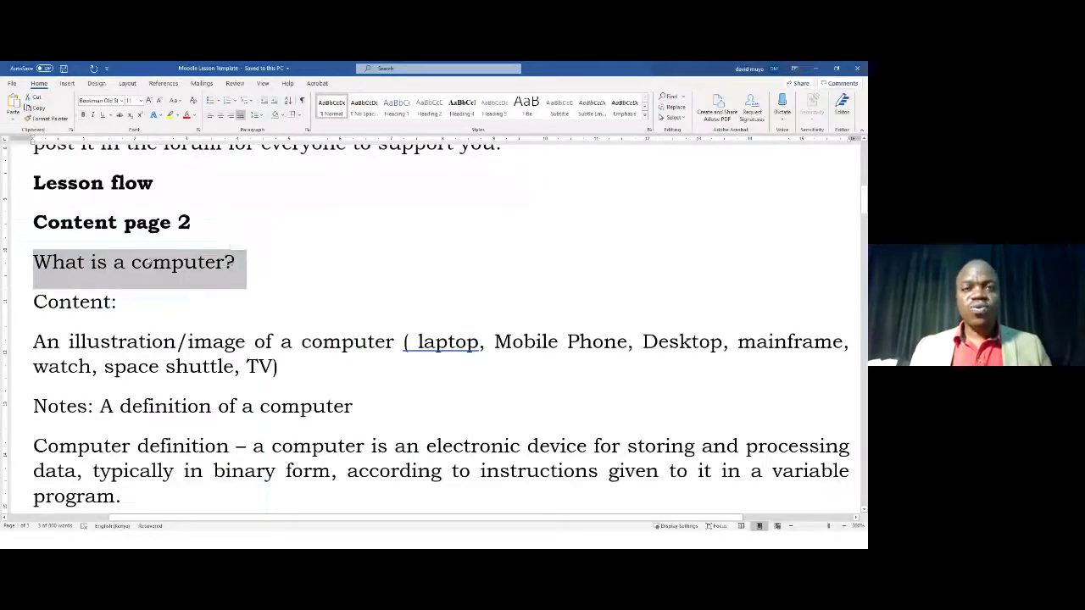
Step: Copy the "Lesson Objectives" heading from Content Page 1 of the template and paste it as the new content page's title in Moodle
scroll(153, 268, "up", 5)
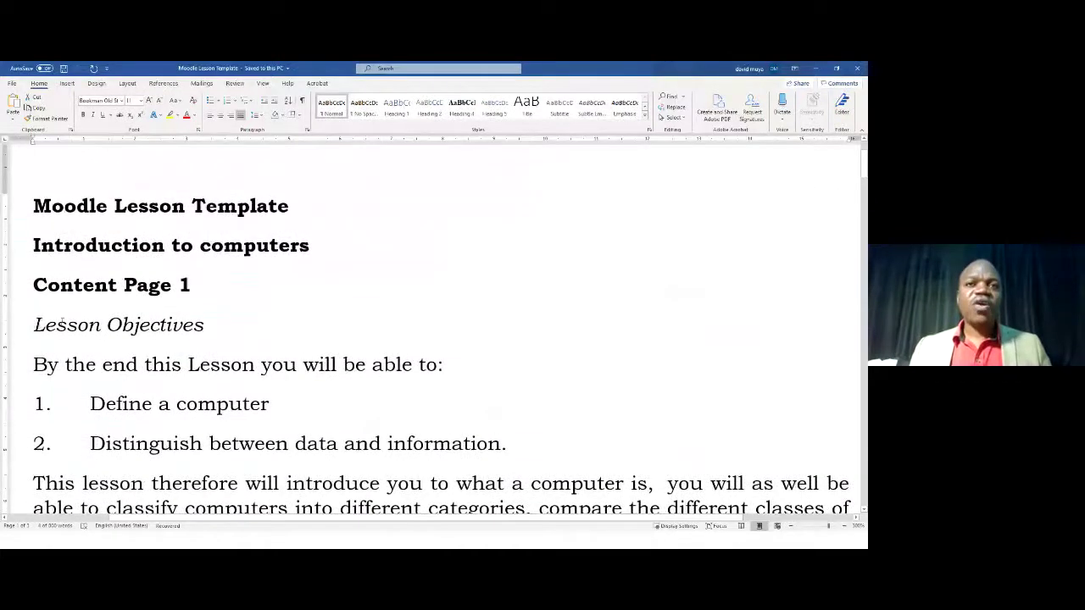
left_click_drag(37, 325, 214, 326)
key("ctrl+c")
right_click(161, 329)
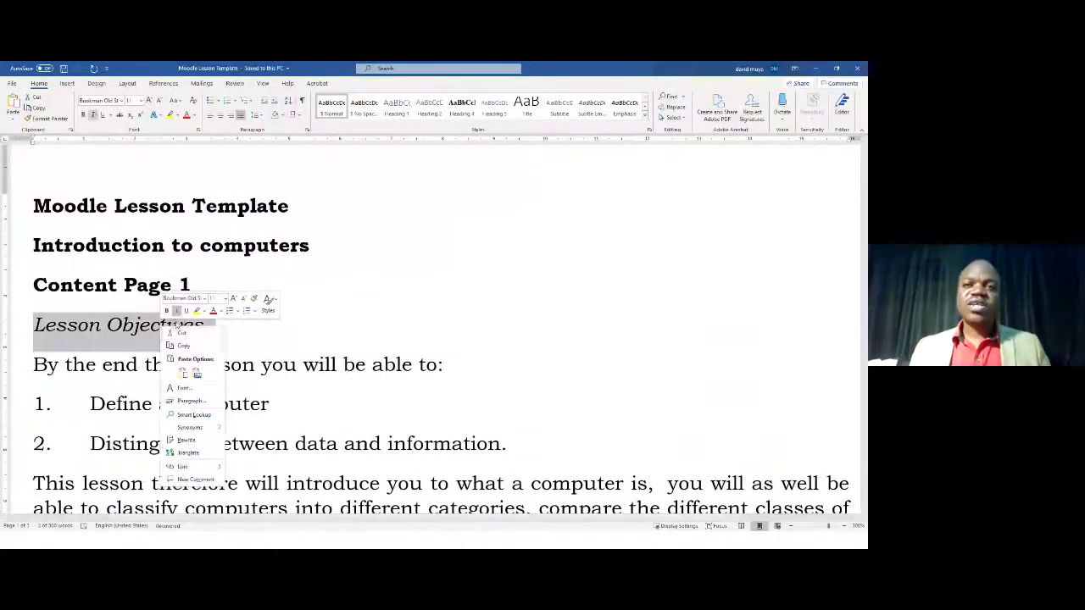
key("Escape")
key("alt+shift")
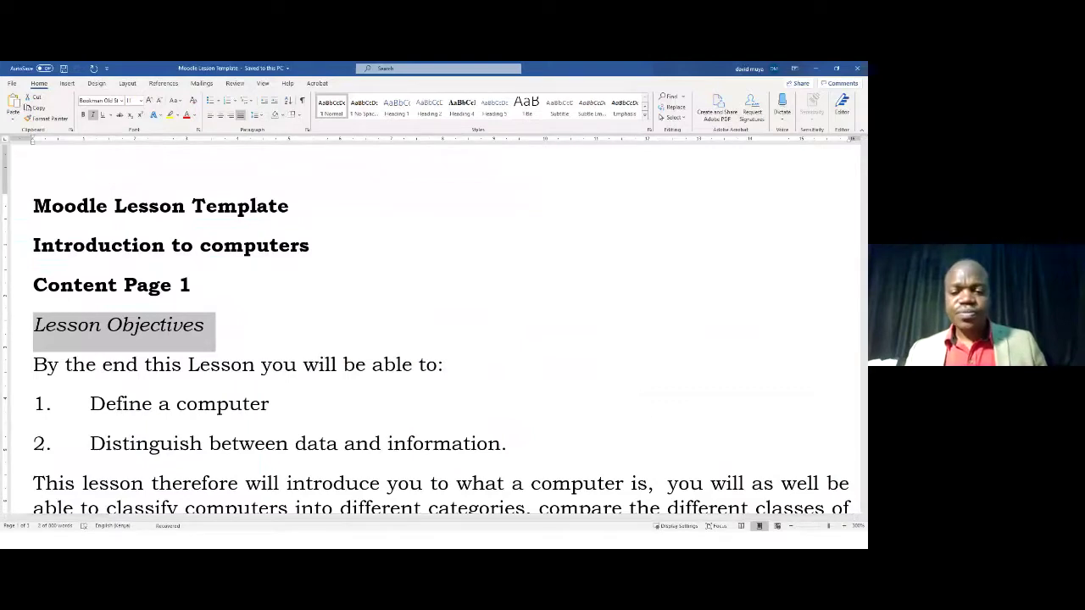
key("Right")
key("alt+Tab")
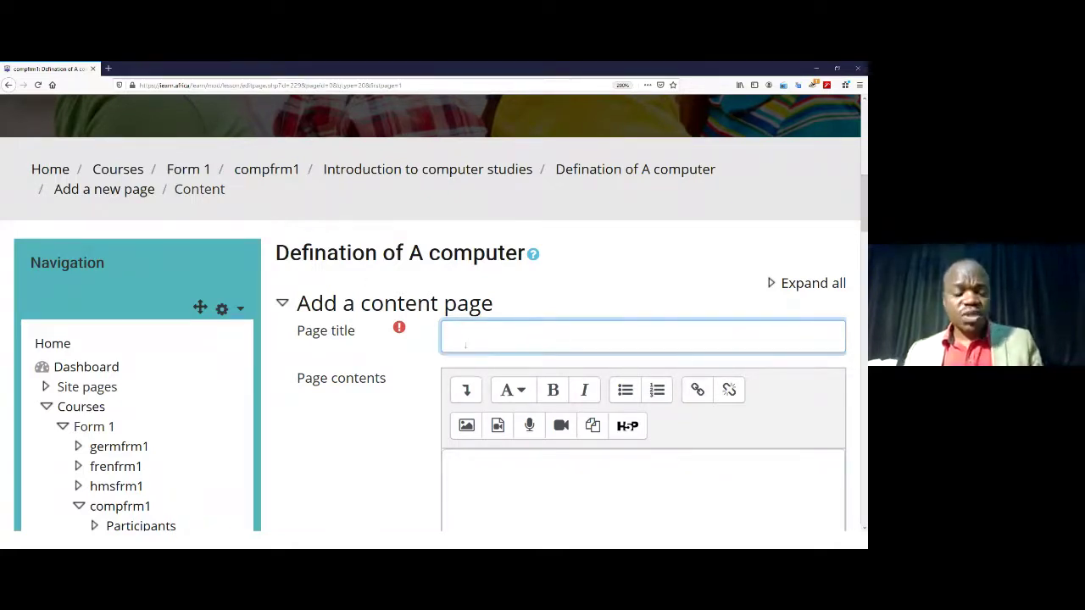
key("ctrl+v")
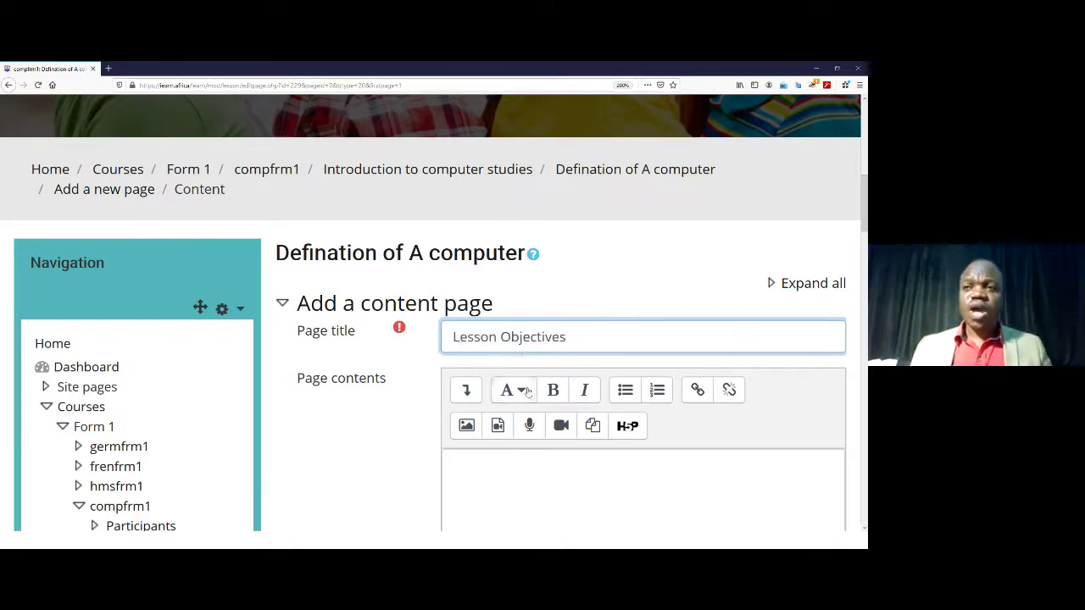
Step: Copy the template's text from "By the end this Lesson you will be able to:" to "support you." into the page contents and read it over
scroll(589, 359, "down", 1)
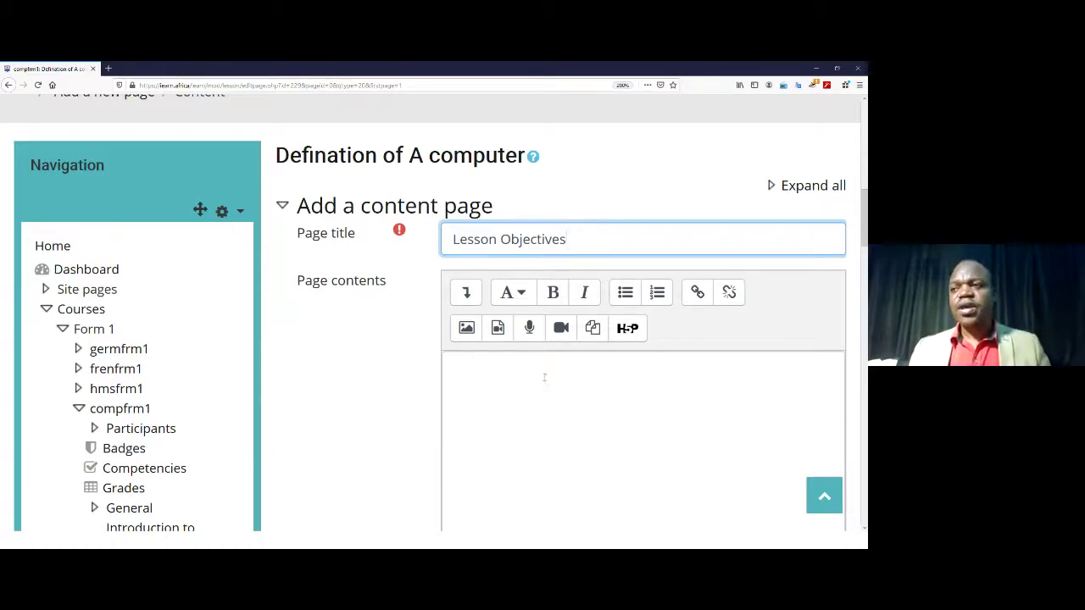
scroll(544, 377, "down", 2)
scroll(545, 358, "up", 2)
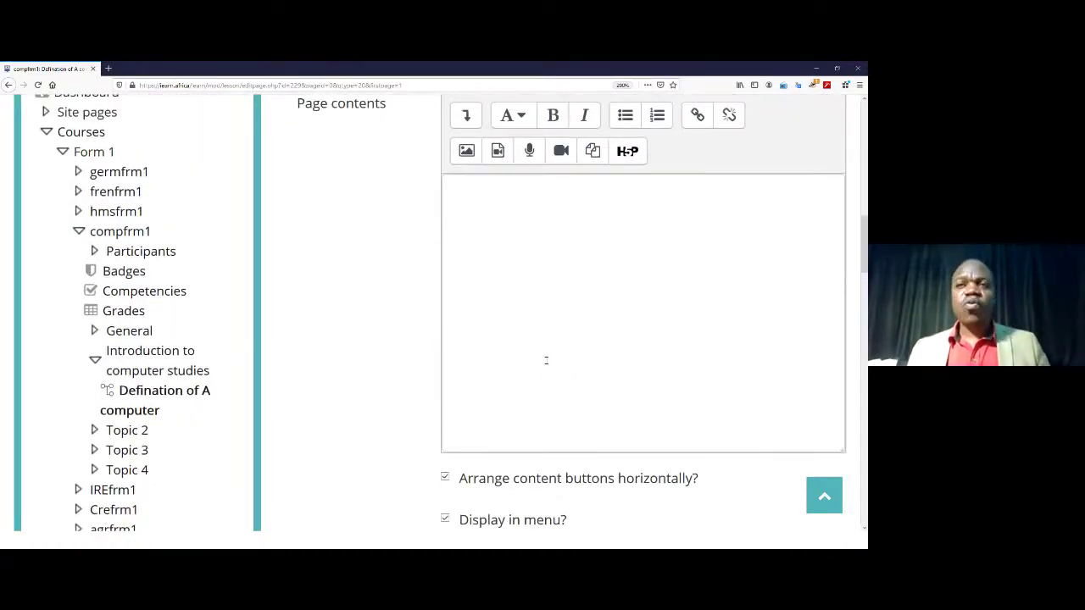
scroll(559, 364, "down", 5)
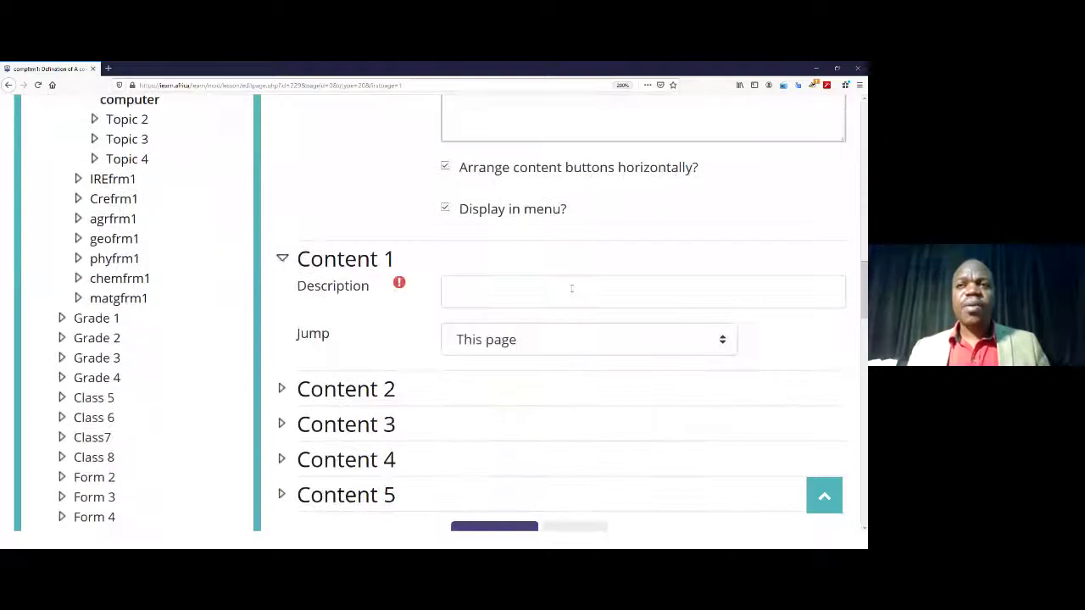
scroll(571, 288, "up", 5)
left_click(470, 270)
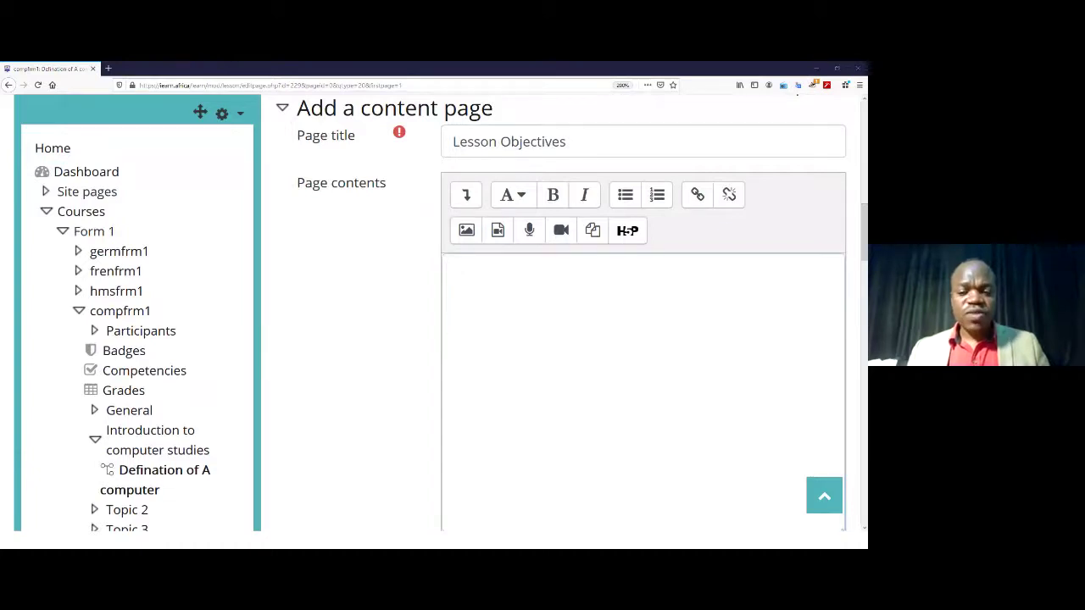
key("alt+Tab")
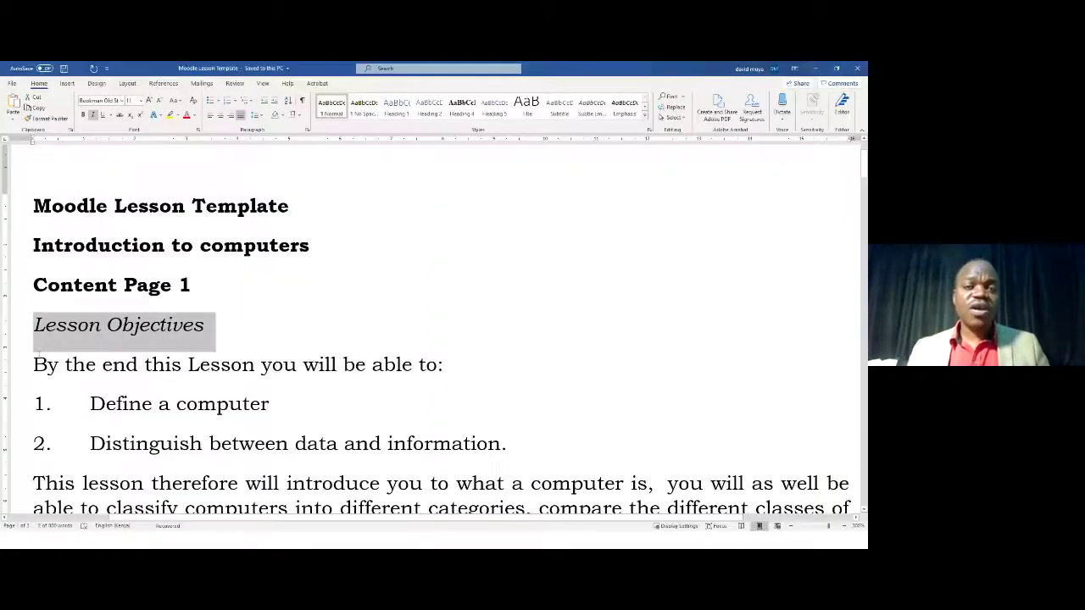
left_click_drag(34, 364, 508, 399)
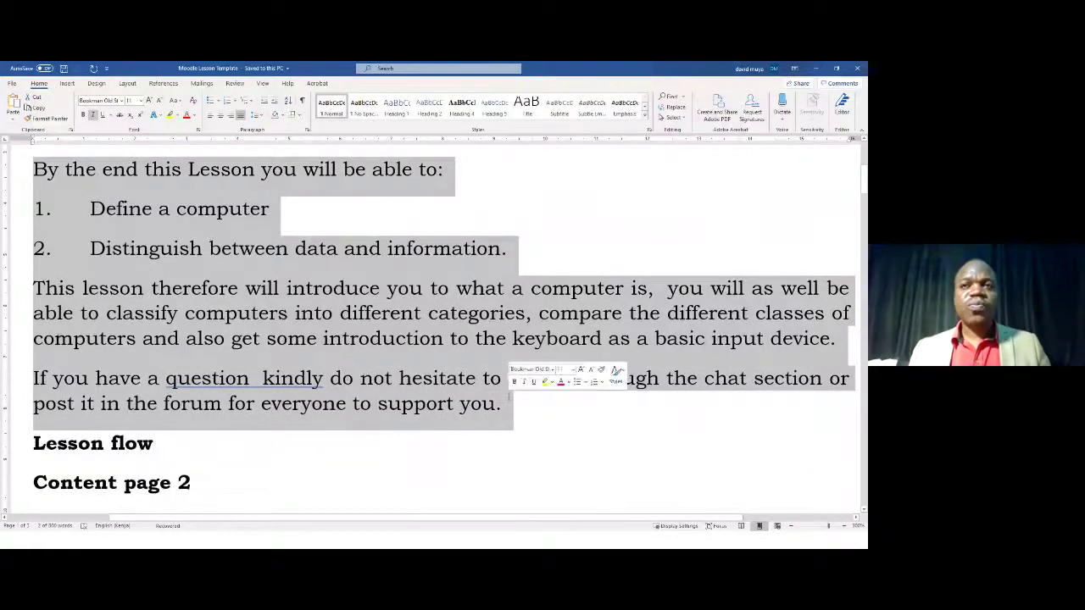
right_click(298, 293)
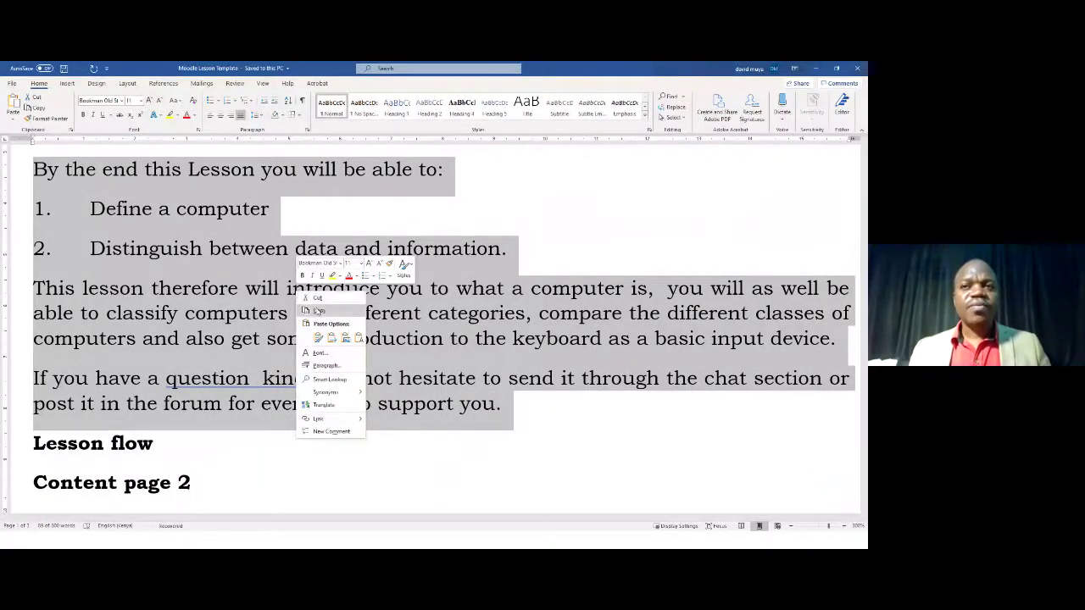
left_click(319, 310)
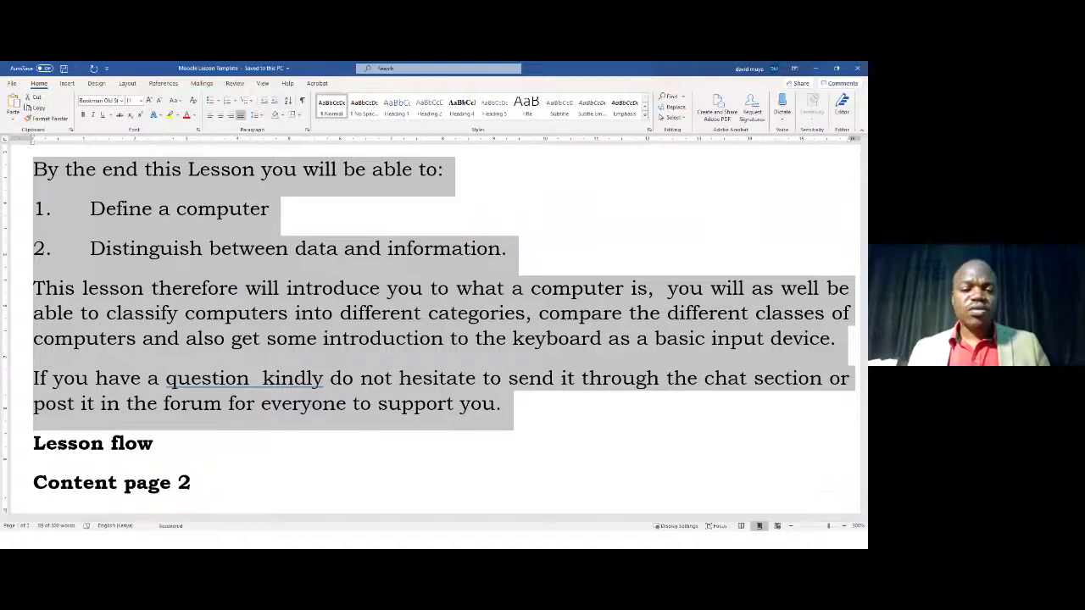
key("alt+Tab")
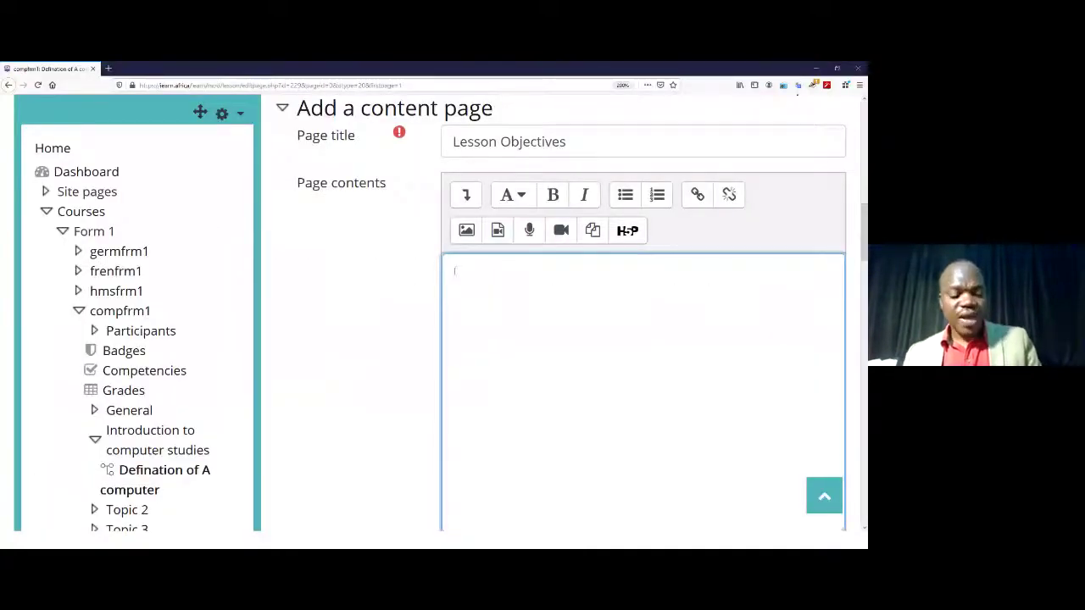
key("ctrl+v")
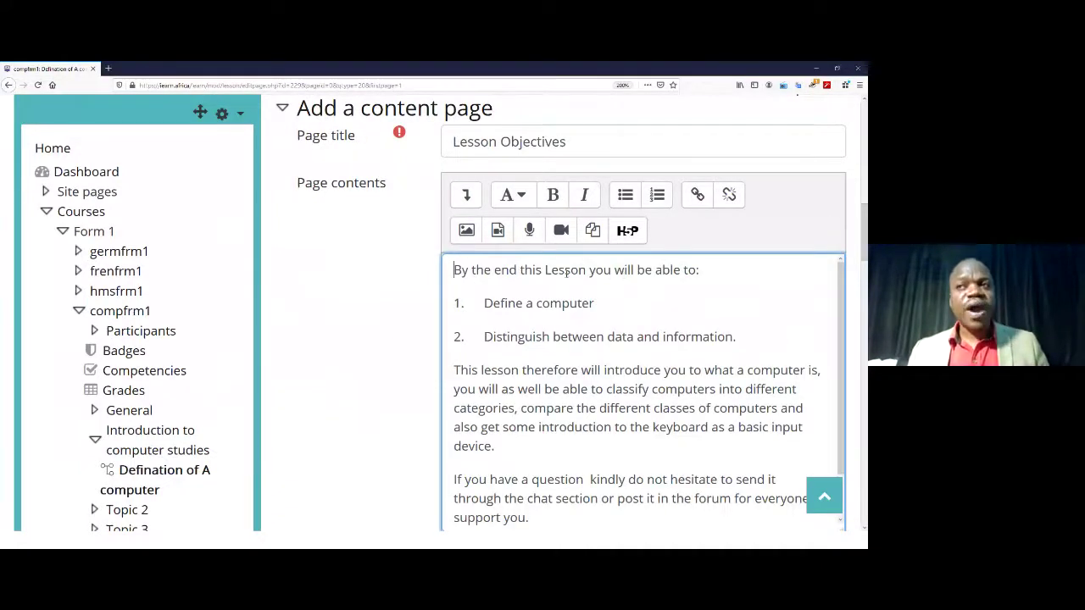
left_click_drag(542, 268, 634, 268)
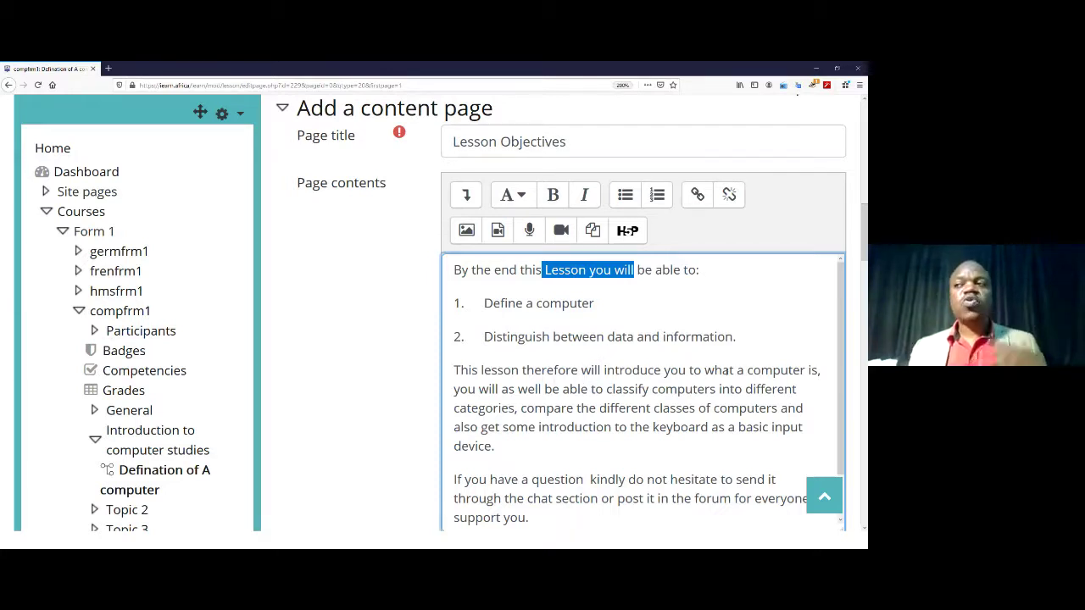
scroll(521, 380, "down", 1)
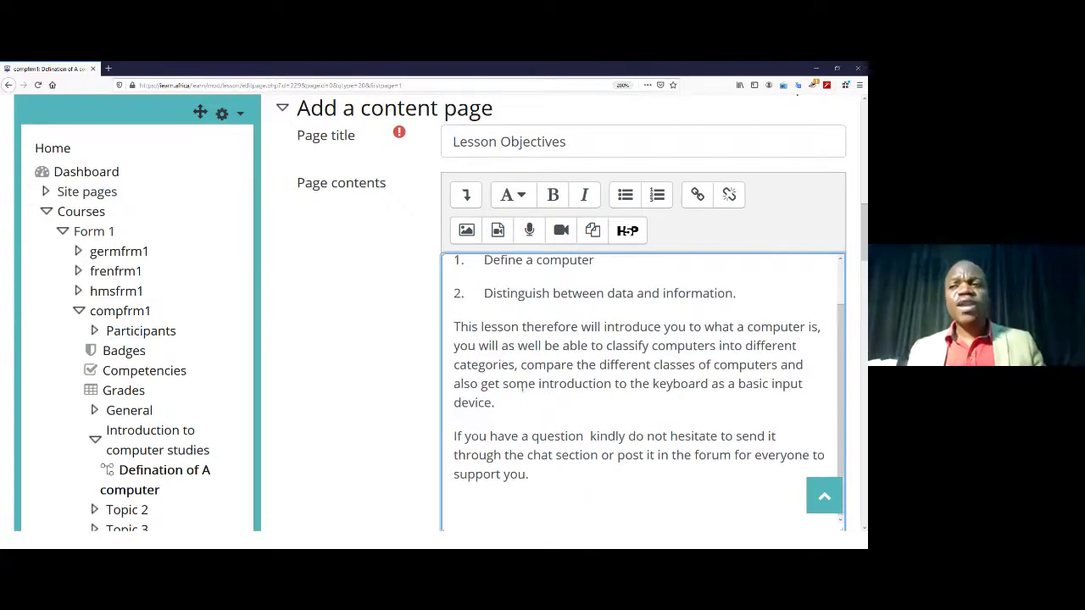
Step: Look over the content page form from the pasted page contents to the Content 1 description and jump settings
scroll(583, 418, "down", 5)
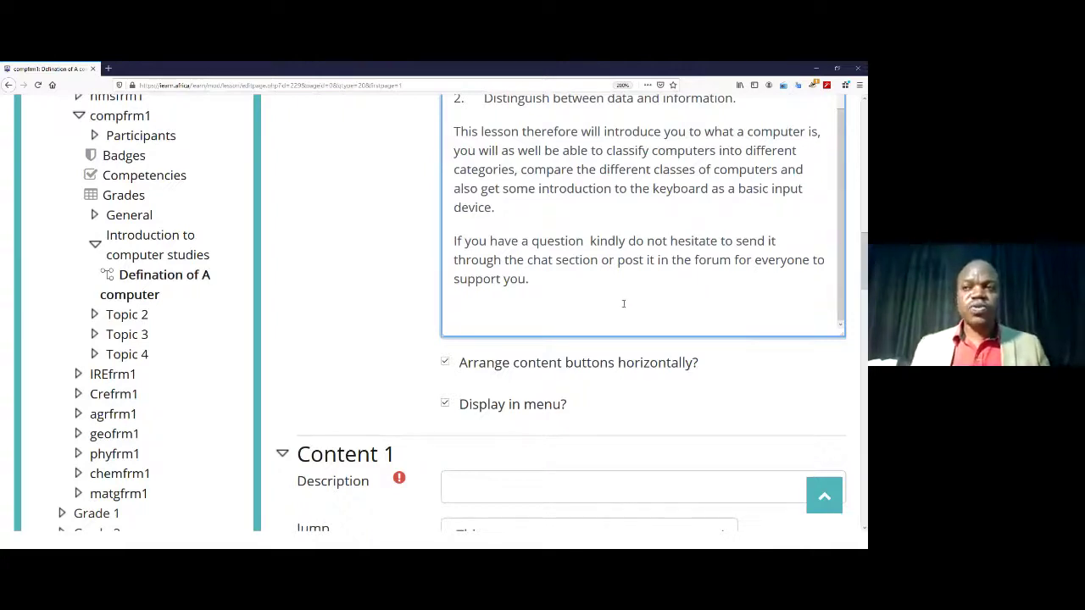
scroll(623, 303, "up", 1)
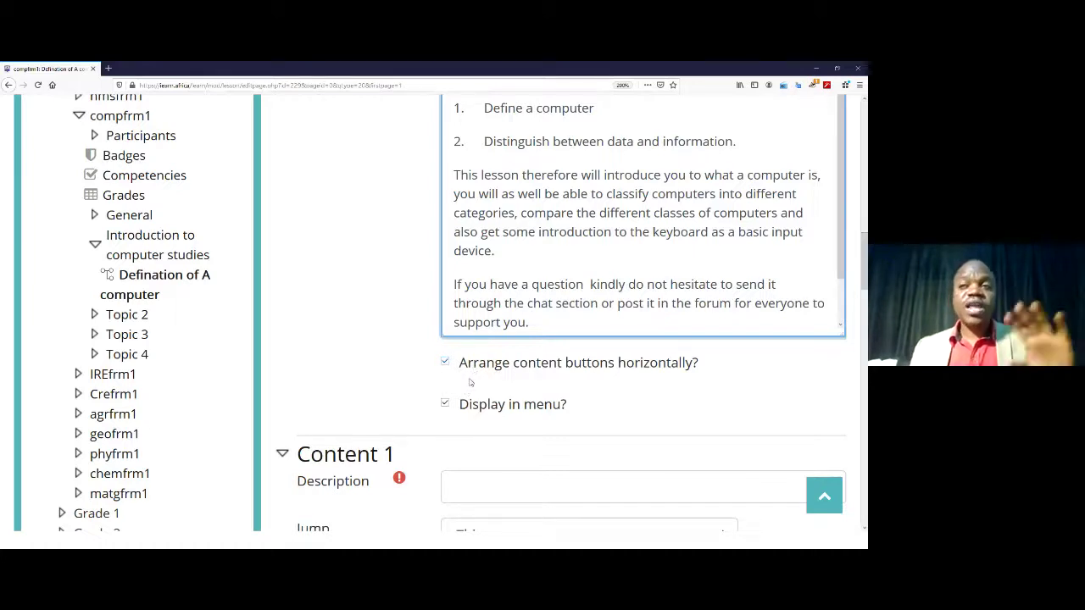
scroll(581, 378, "down", 5)
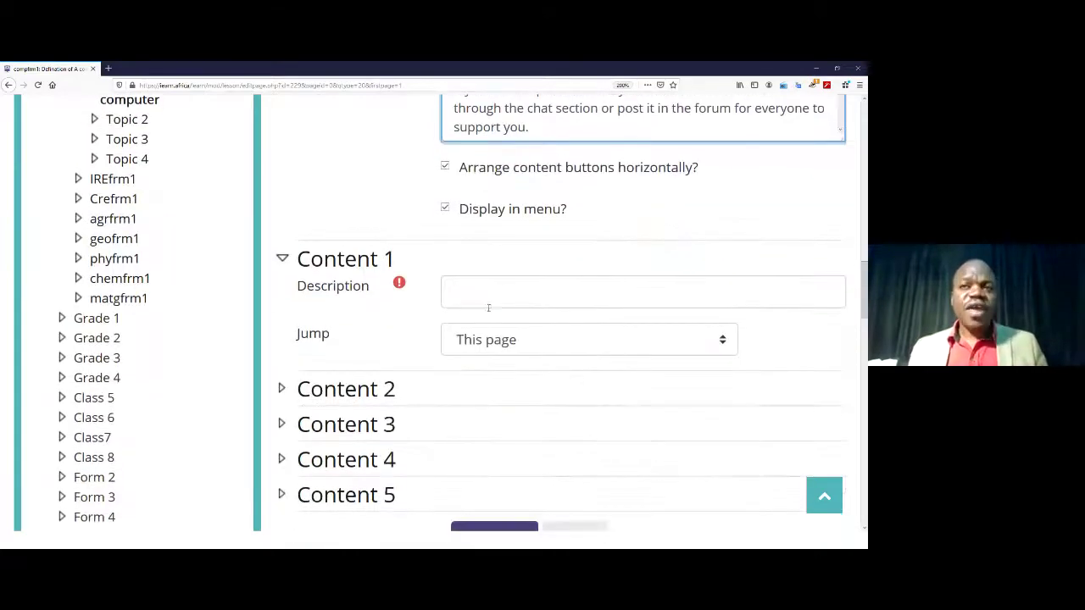
scroll(497, 322, "up", 10)
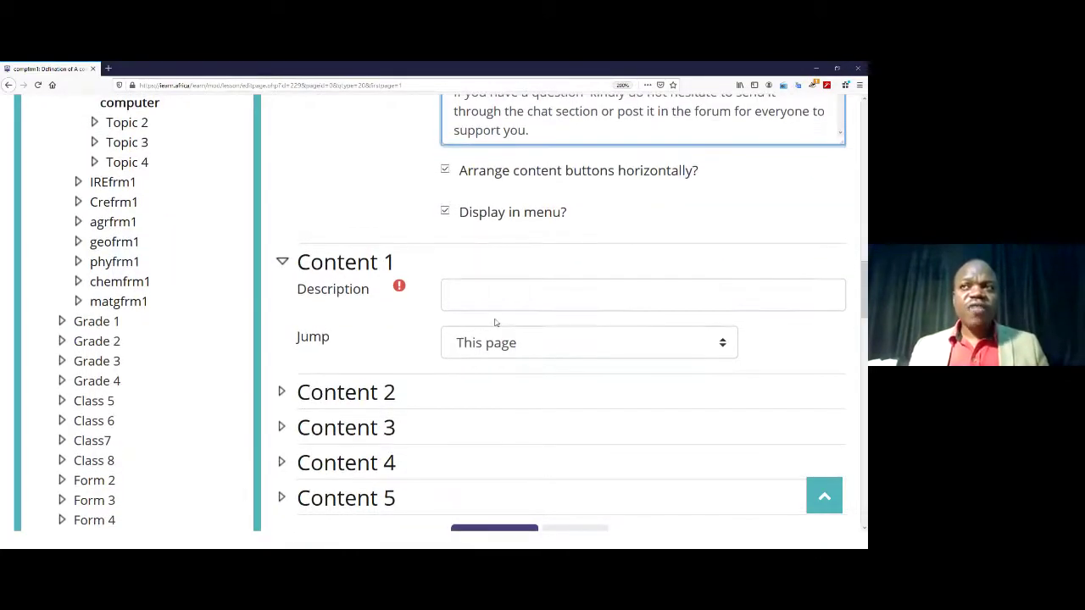
scroll(540, 340, "down", 8)
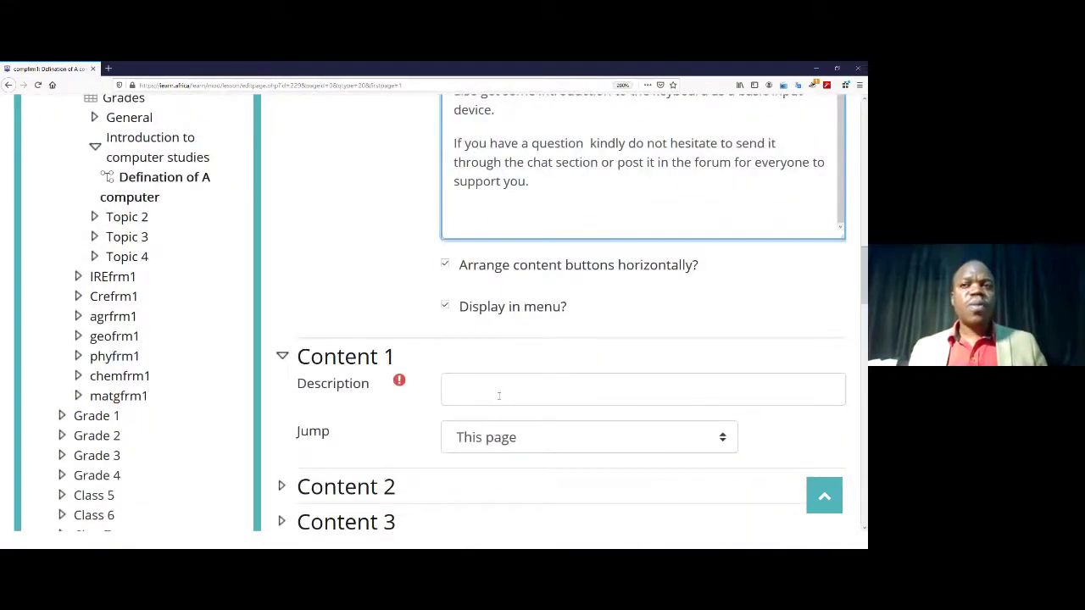
scroll(498, 395, "down", 2)
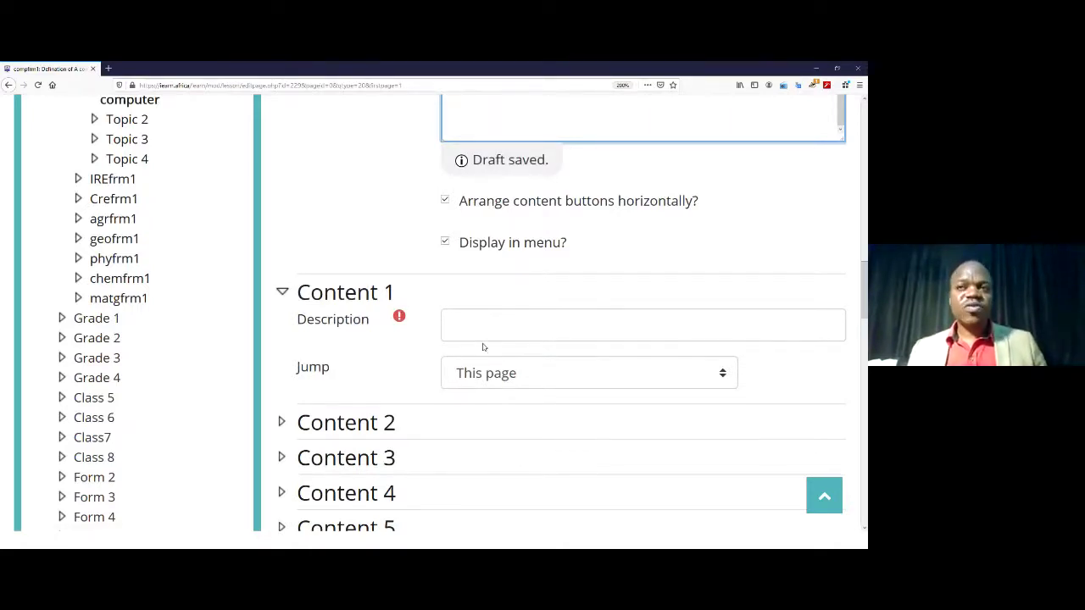
scroll(483, 347, "up", 7)
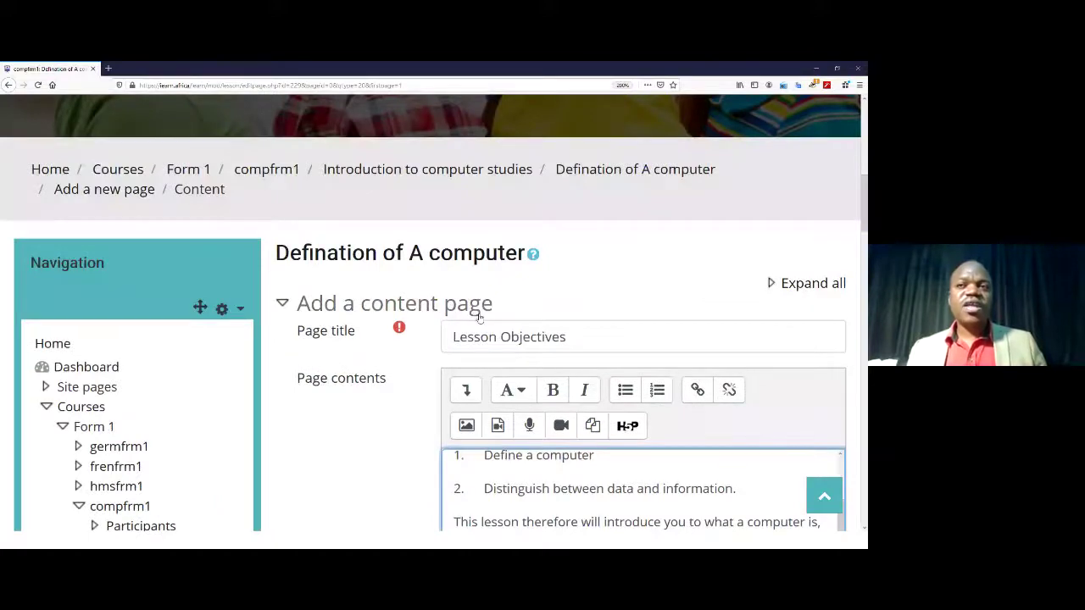
scroll(479, 316, "down", 4)
scroll(407, 280, "down", 4)
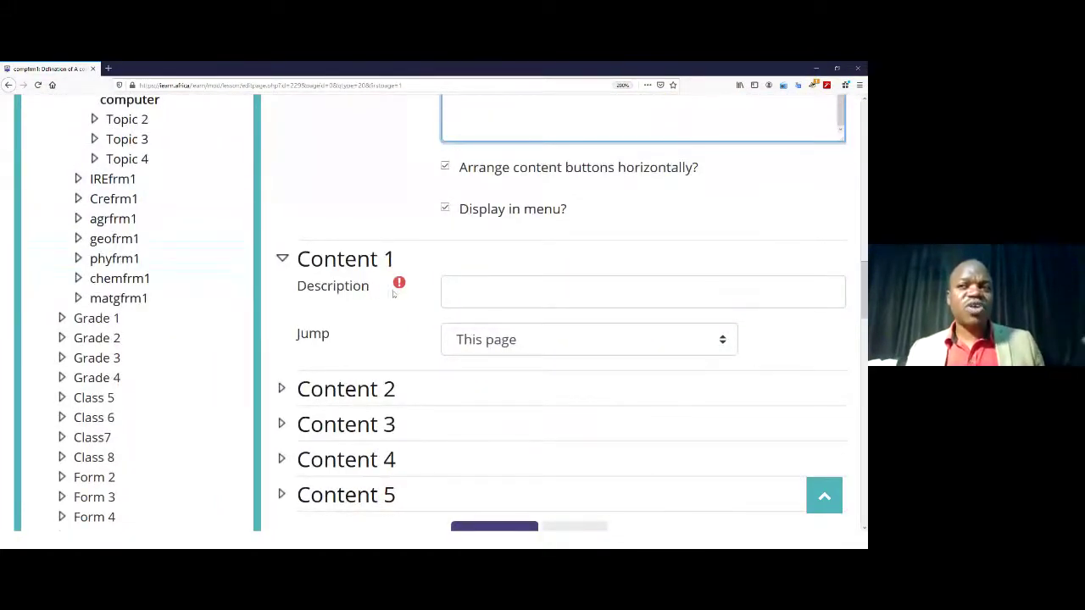
Step: Try to save the Lesson Objectives page with the Content 1 description left empty
left_click(458, 296)
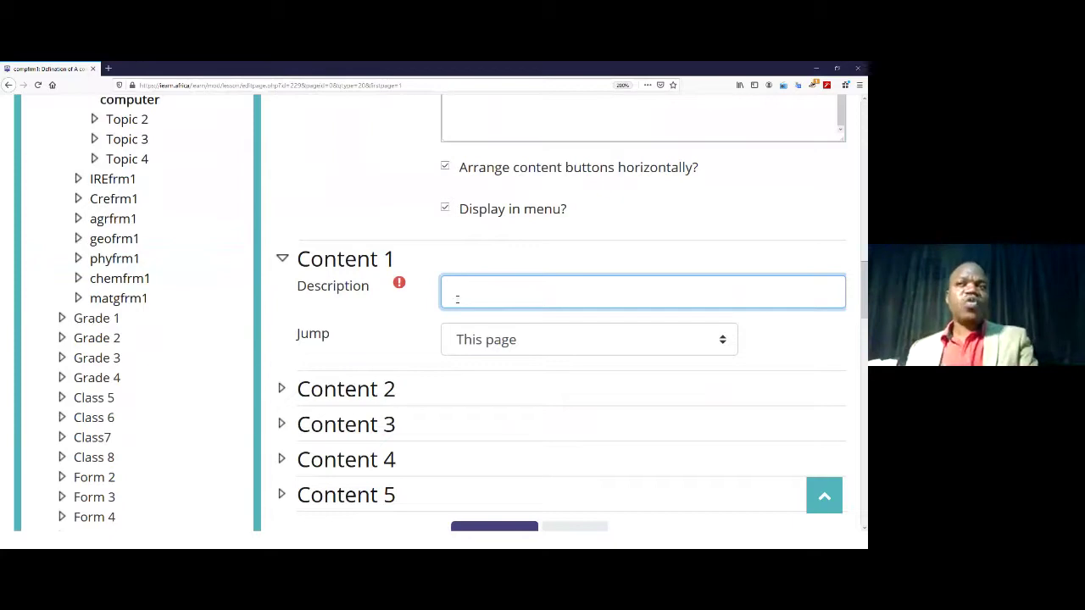
scroll(613, 212, "up", 5)
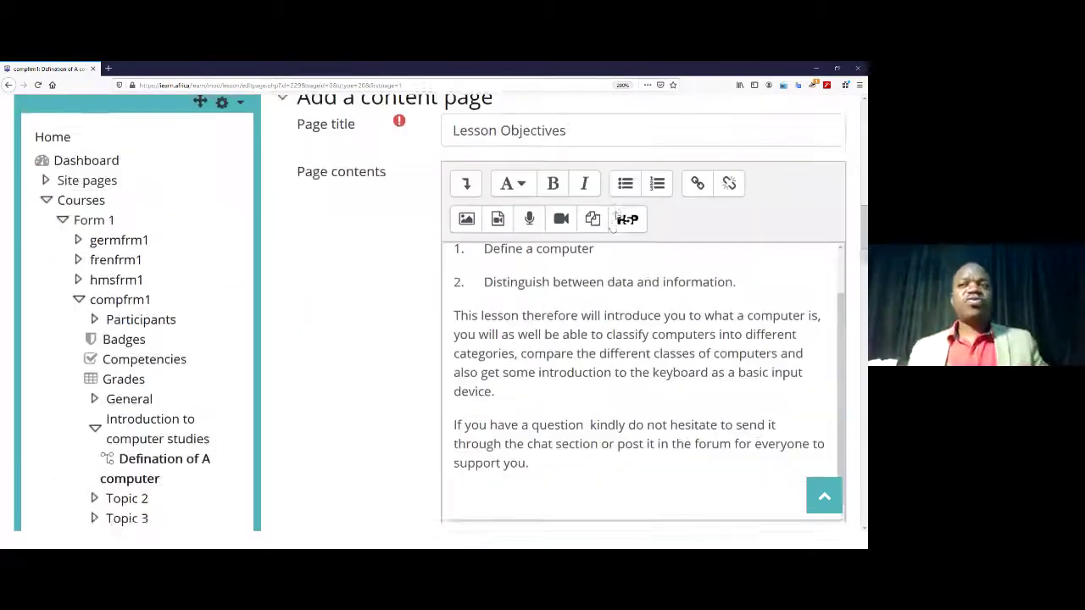
scroll(604, 317, "down", 2)
scroll(514, 378, "down", 8)
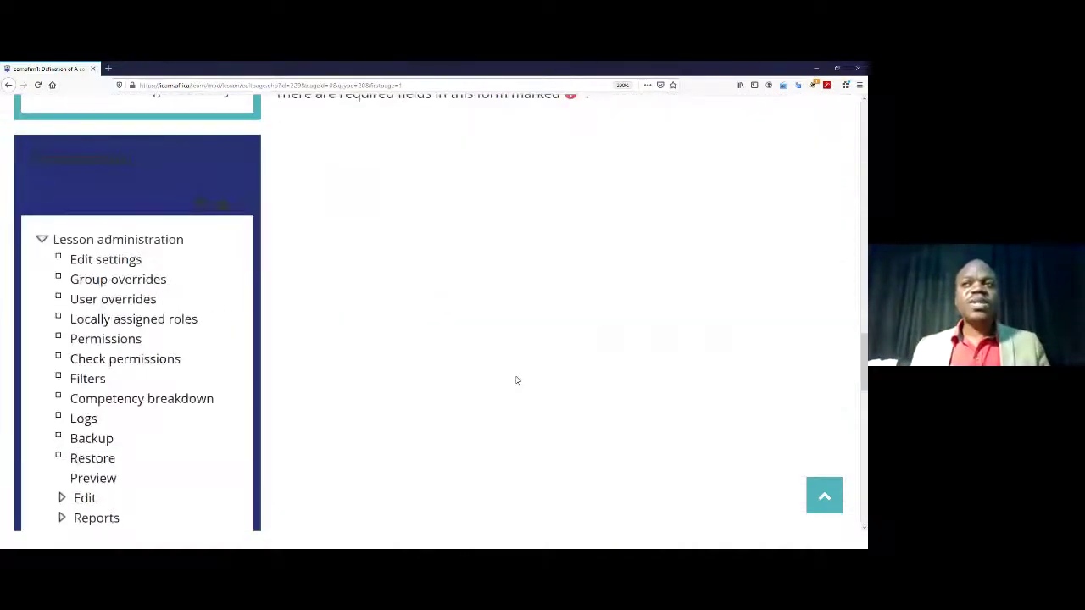
scroll(514, 377, "up", 3)
left_click(494, 343)
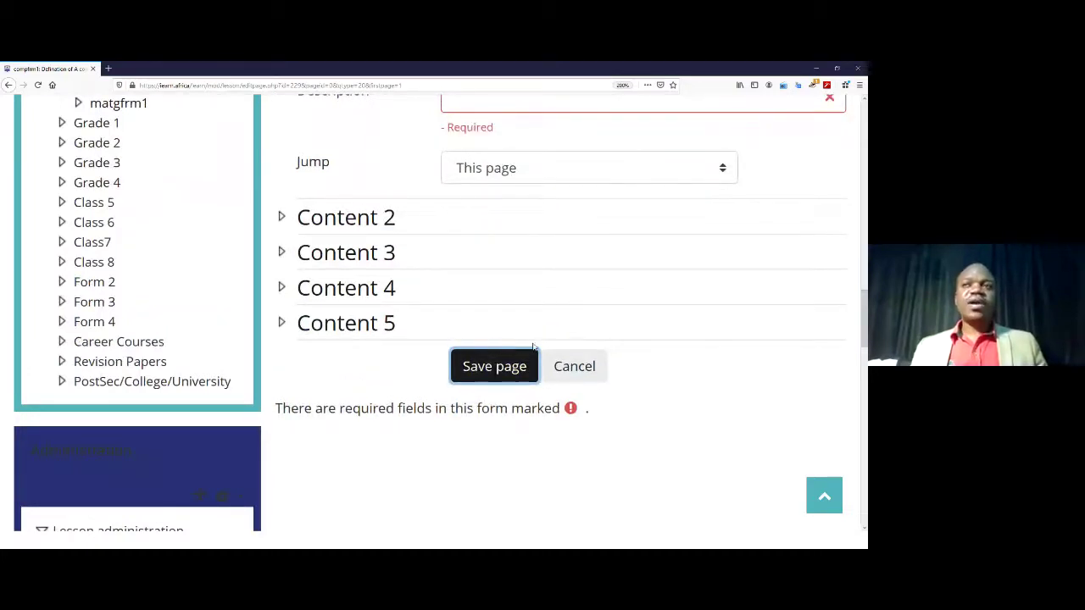
left_click(496, 366)
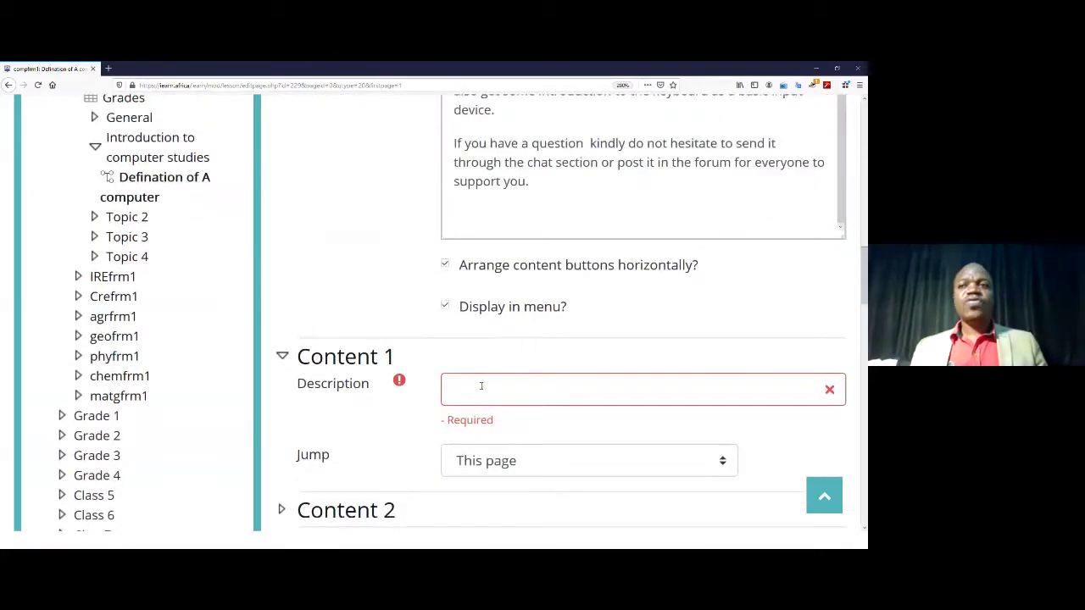
Step: Enter "Let Get Started" as the Content 1 description
left_click(480, 386)
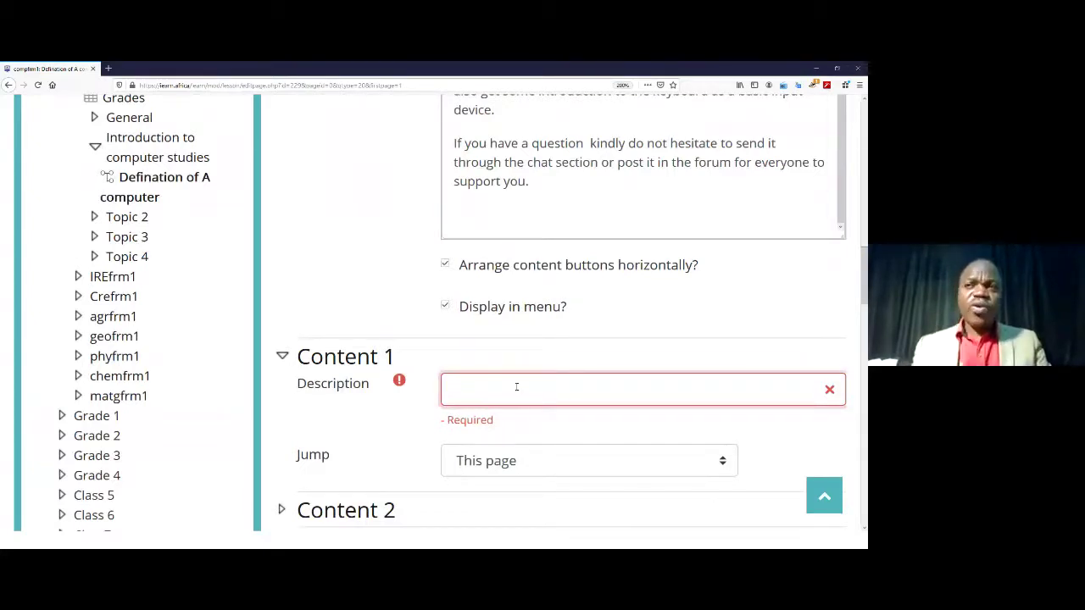
type("Let")
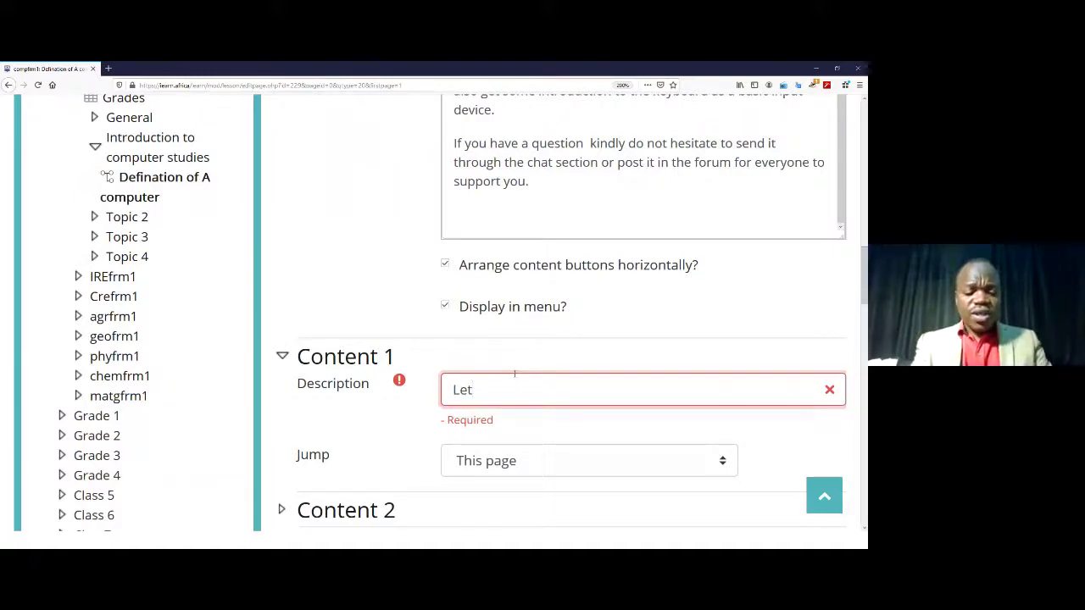
type(" Get St")
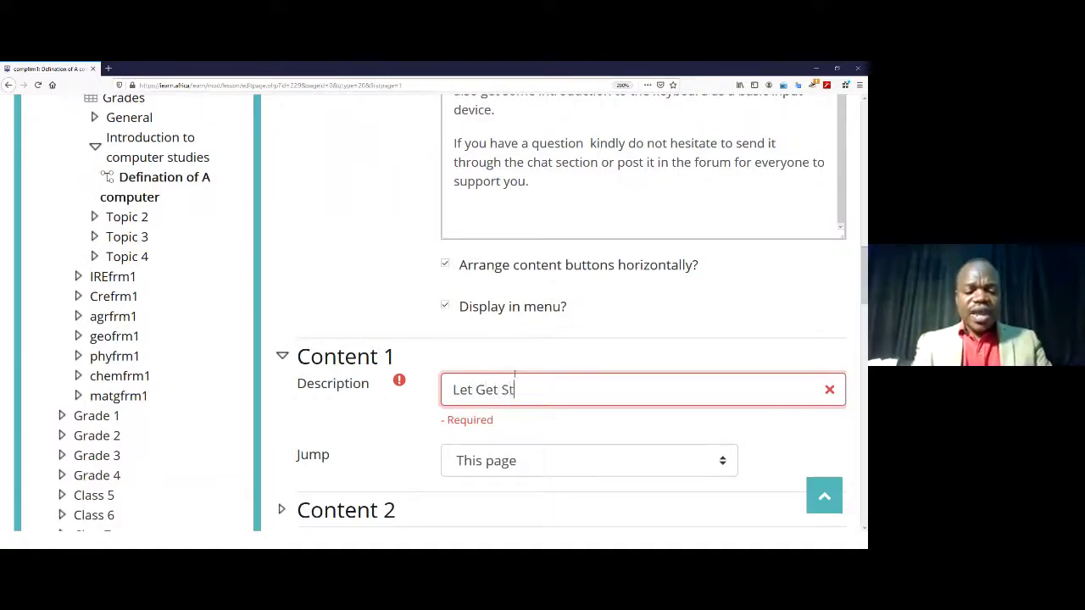
type("arted")
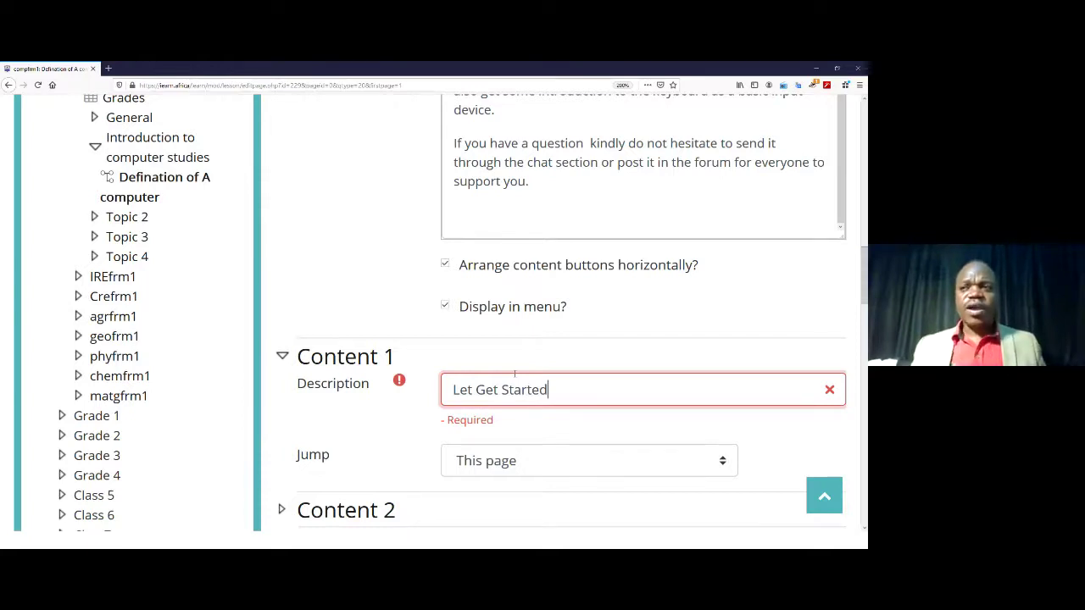
left_click(627, 358)
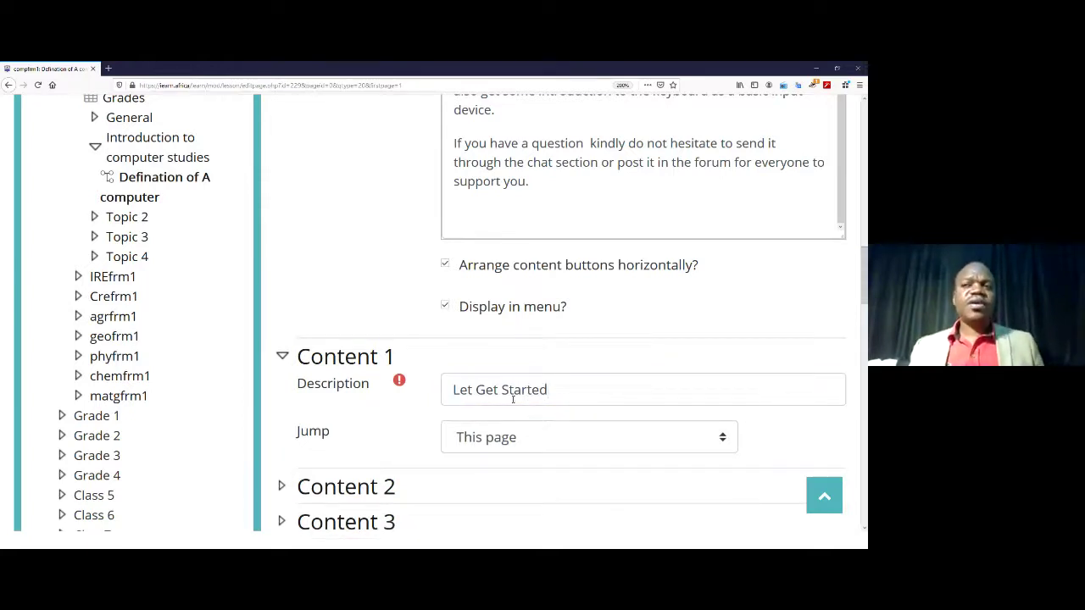
Step: Set the Content 1 jump to Next page and save the Lesson Objectives content page
left_click(702, 437)
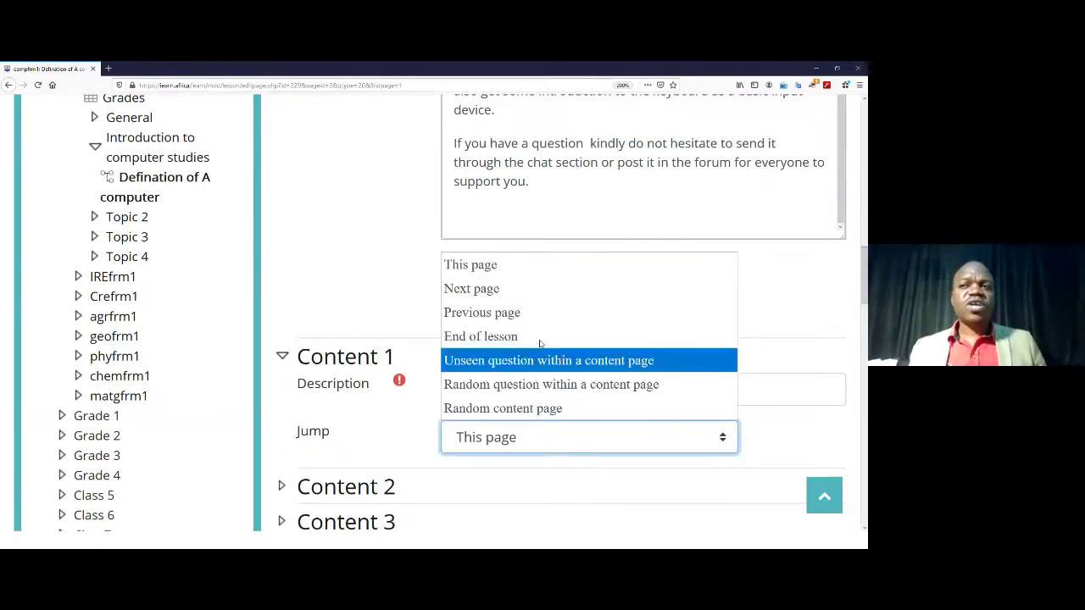
left_click(501, 293)
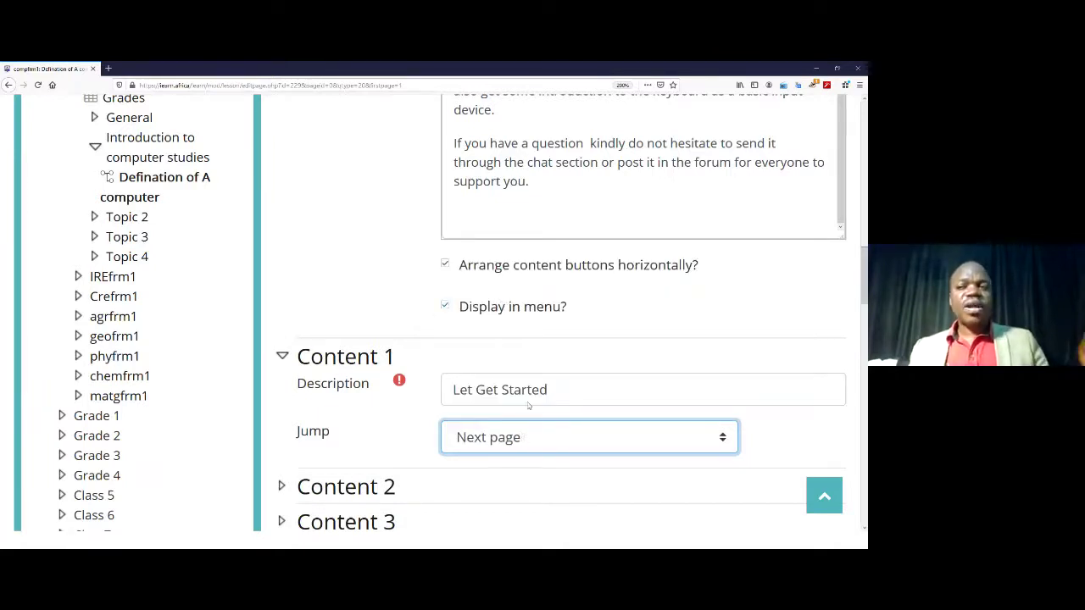
left_click(724, 441)
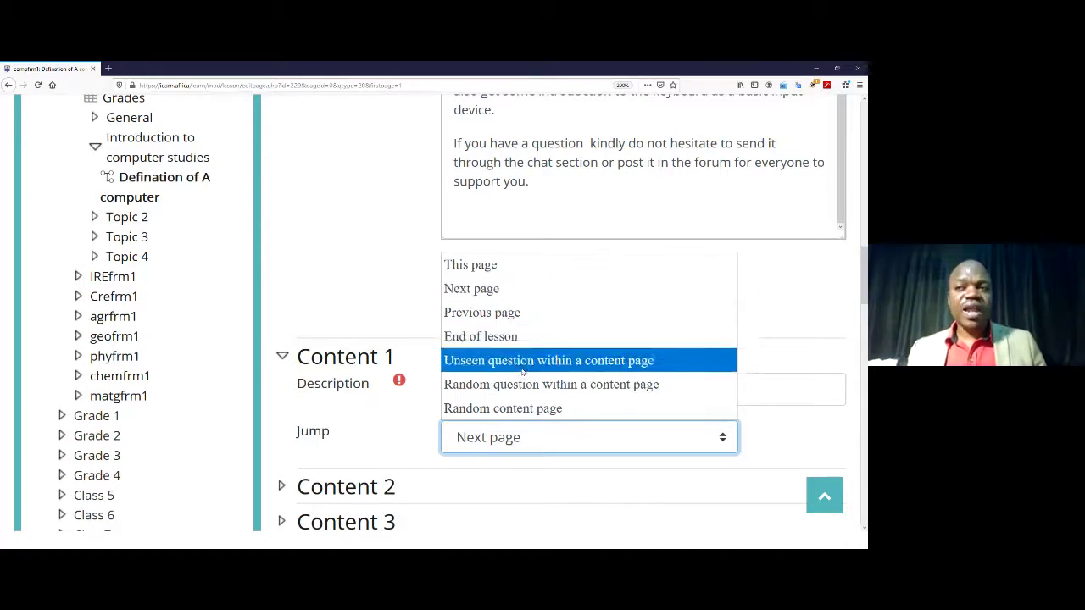
left_click(483, 291)
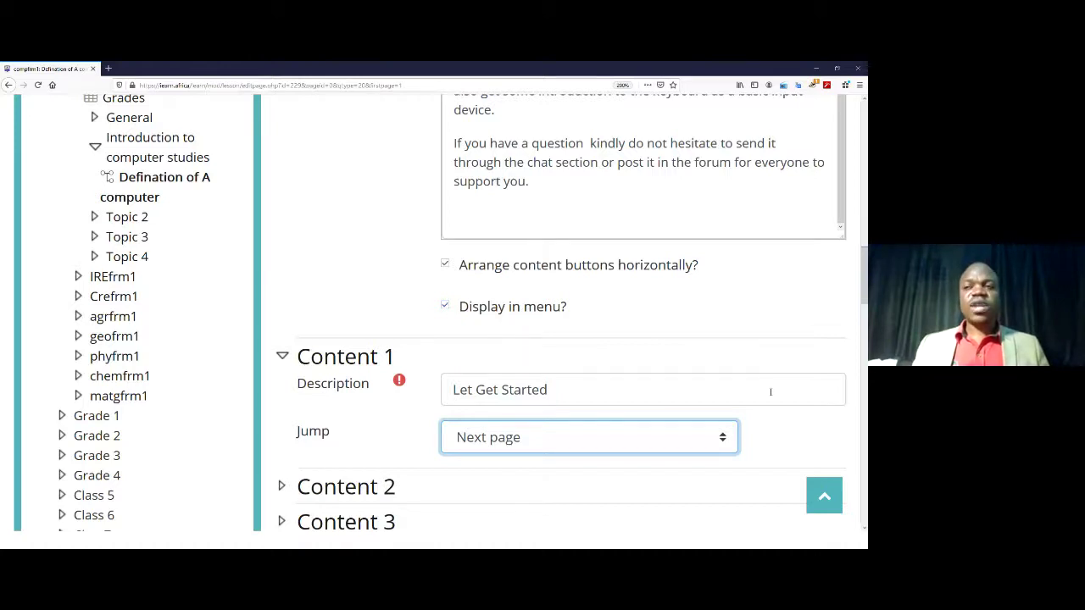
scroll(770, 392, "down", 3)
left_click(488, 346)
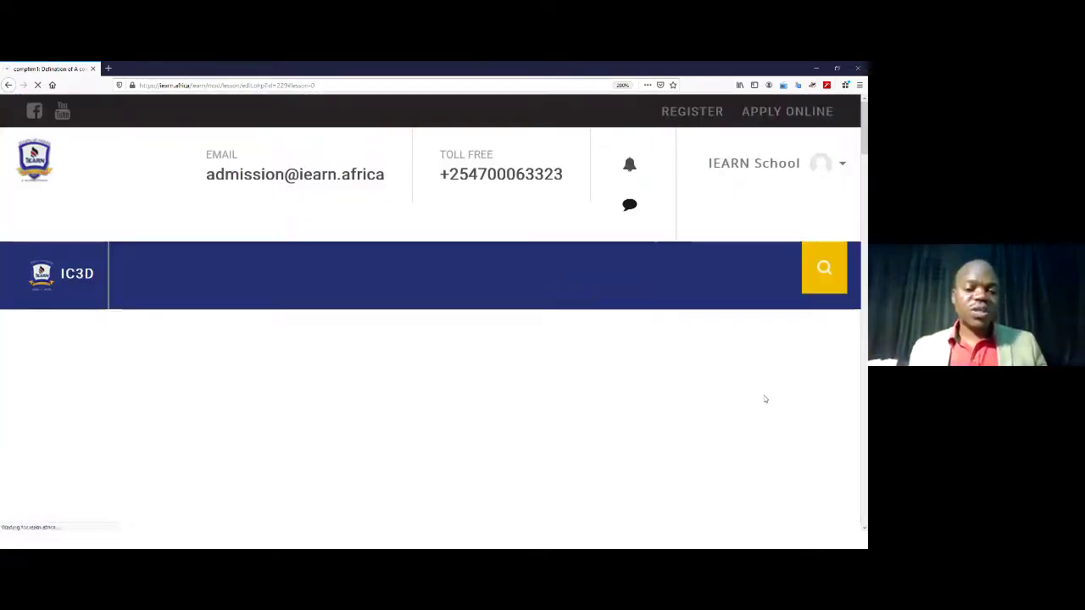
Step: Start adding another content page after the Lesson Objectives page in the lesson's page list
scroll(581, 322, "down", 5)
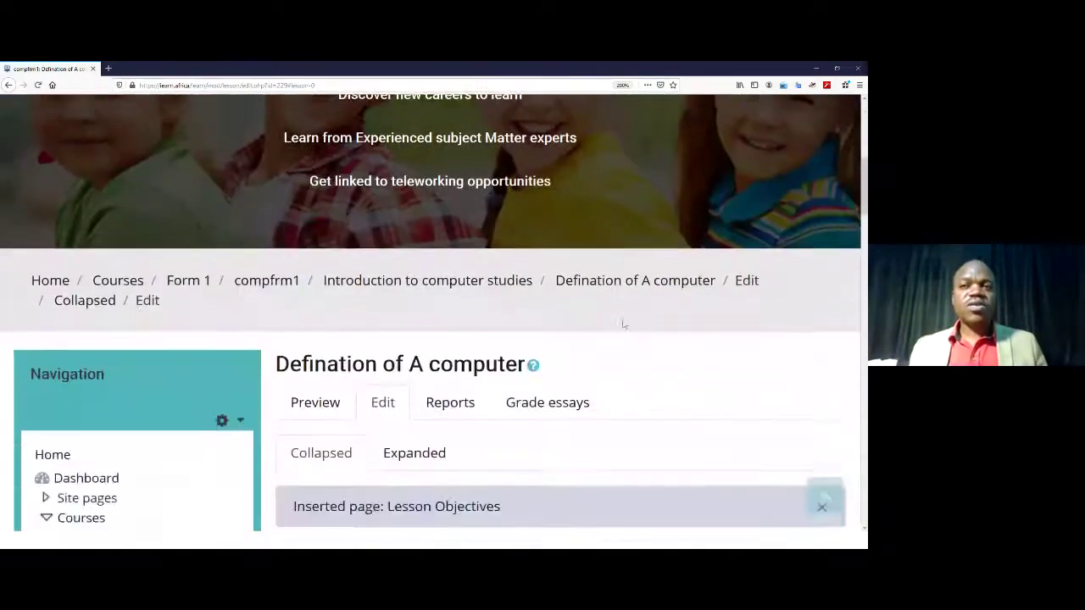
scroll(623, 325, "down", 4)
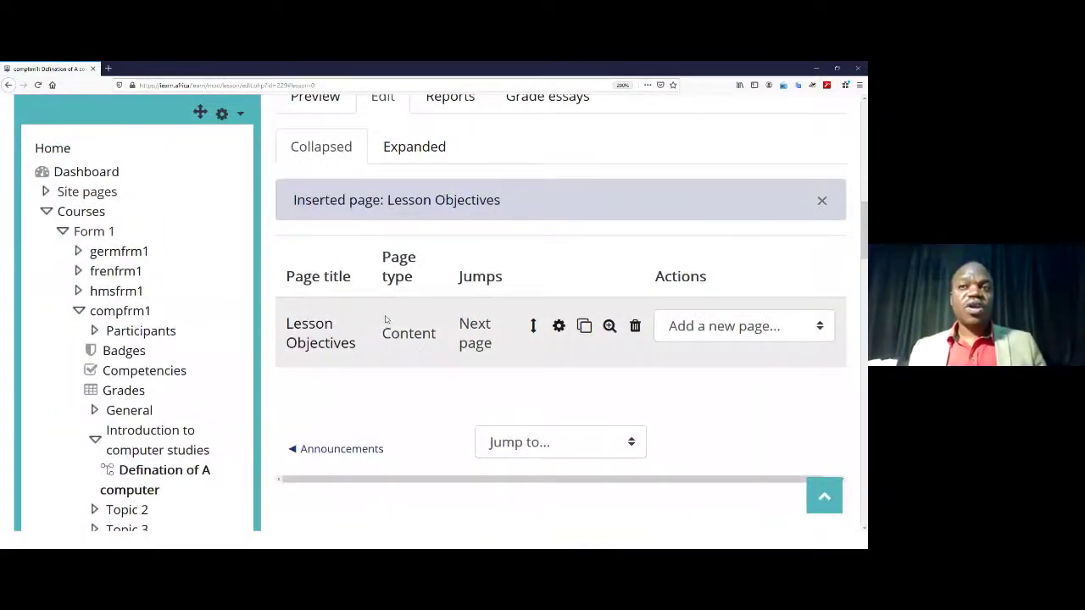
scroll(344, 294, "down", 1)
scroll(344, 294, "down", 1)
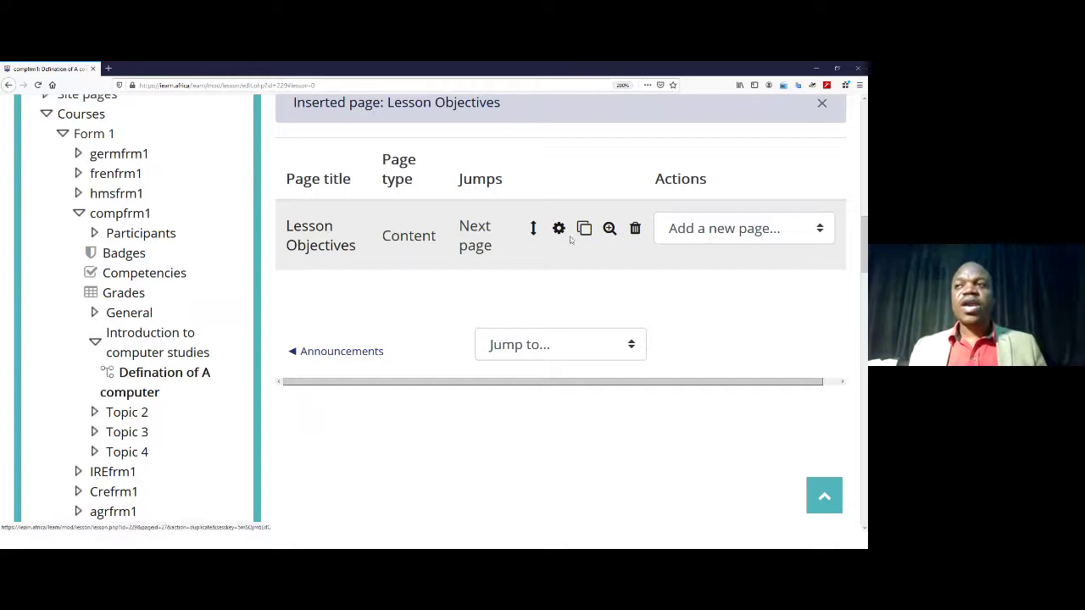
left_click(818, 234)
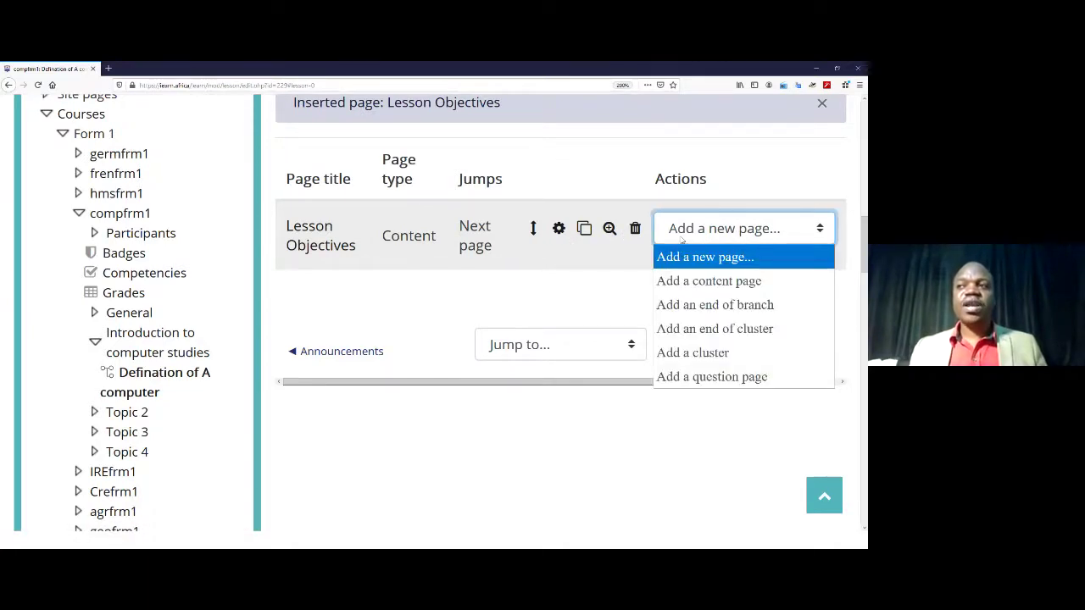
left_click(704, 282)
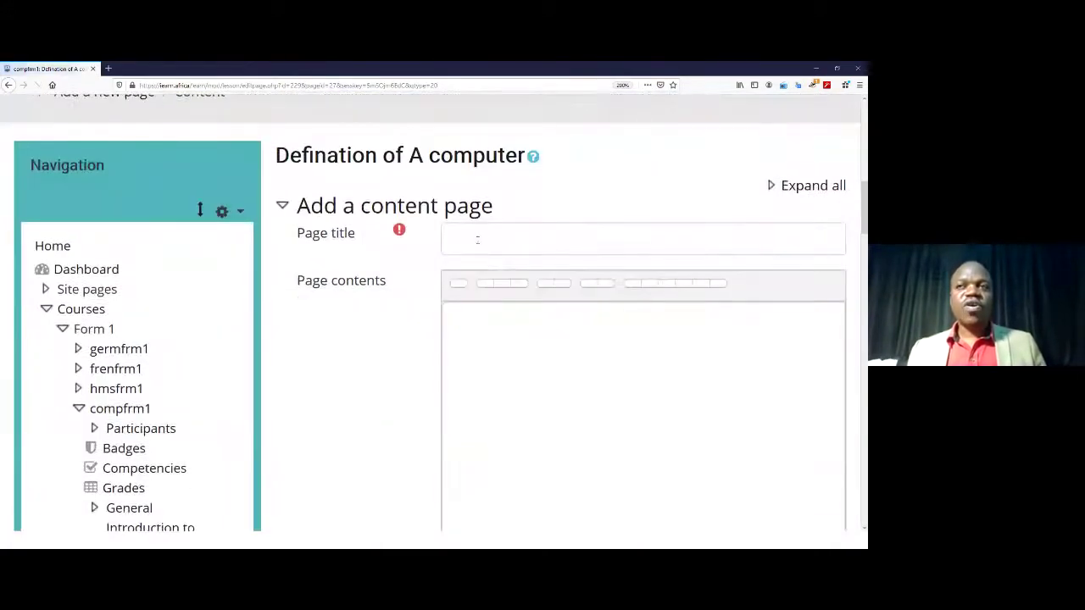
Step: Title the new content page "Let Us Get Started" and switch to the Moodle Lesson Template in Word
left_click(477, 240)
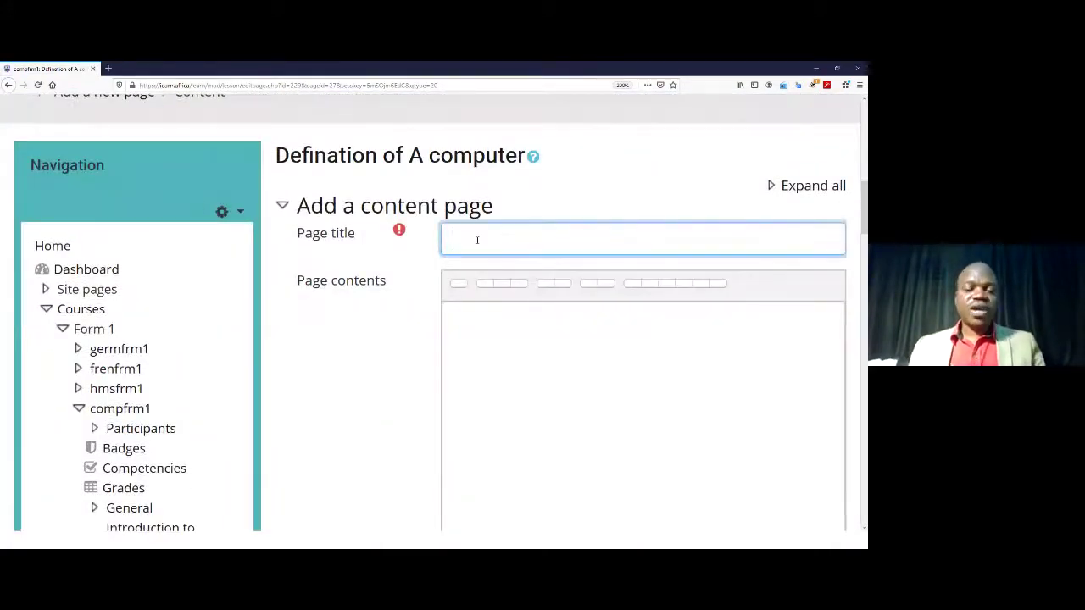
type("L")
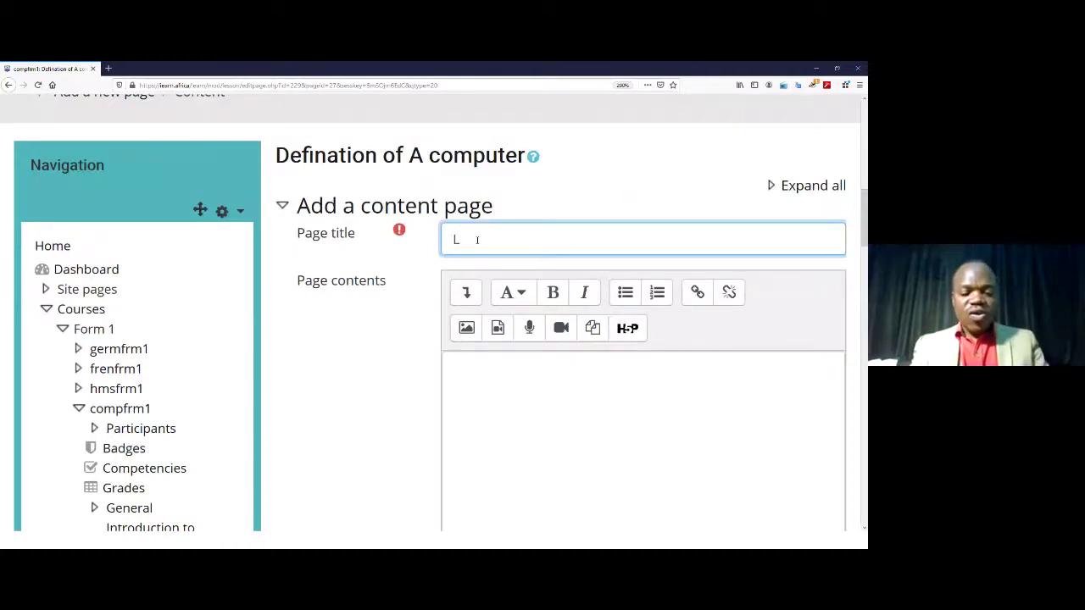
type("et")
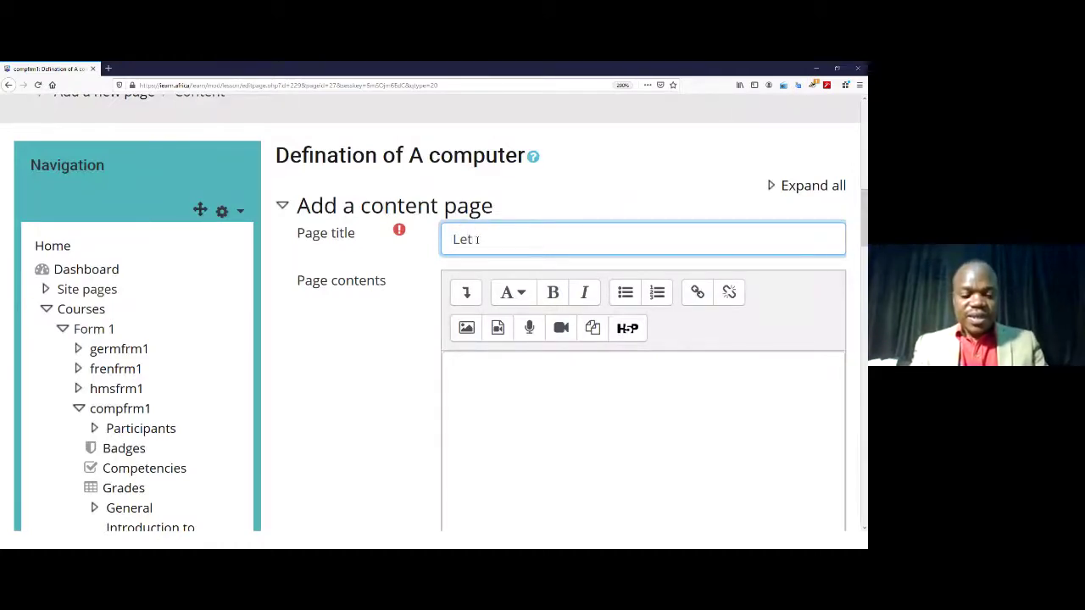
type(" Us")
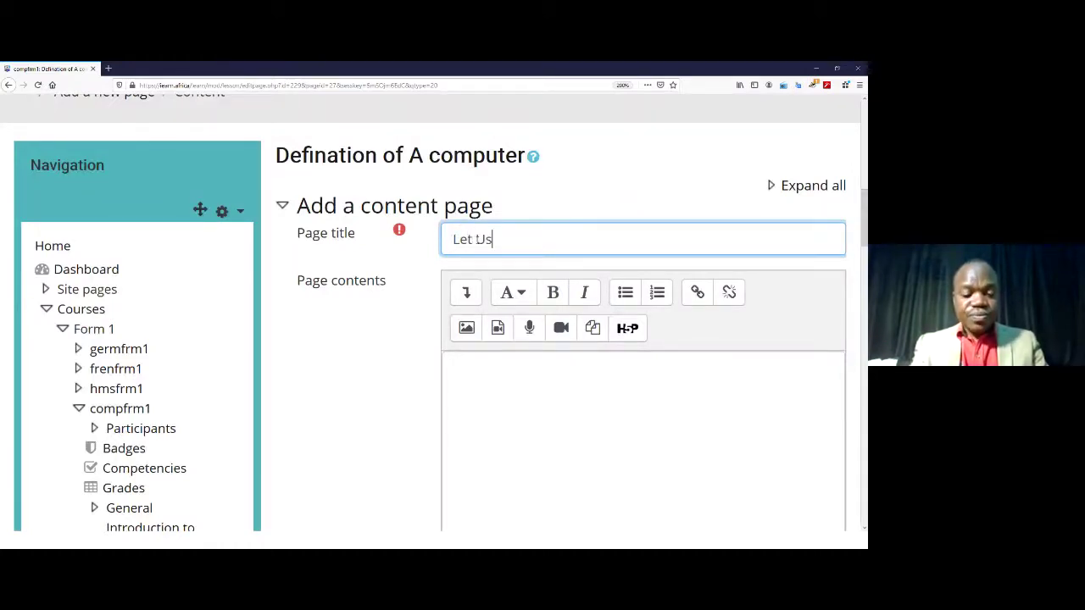
type(" Get ")
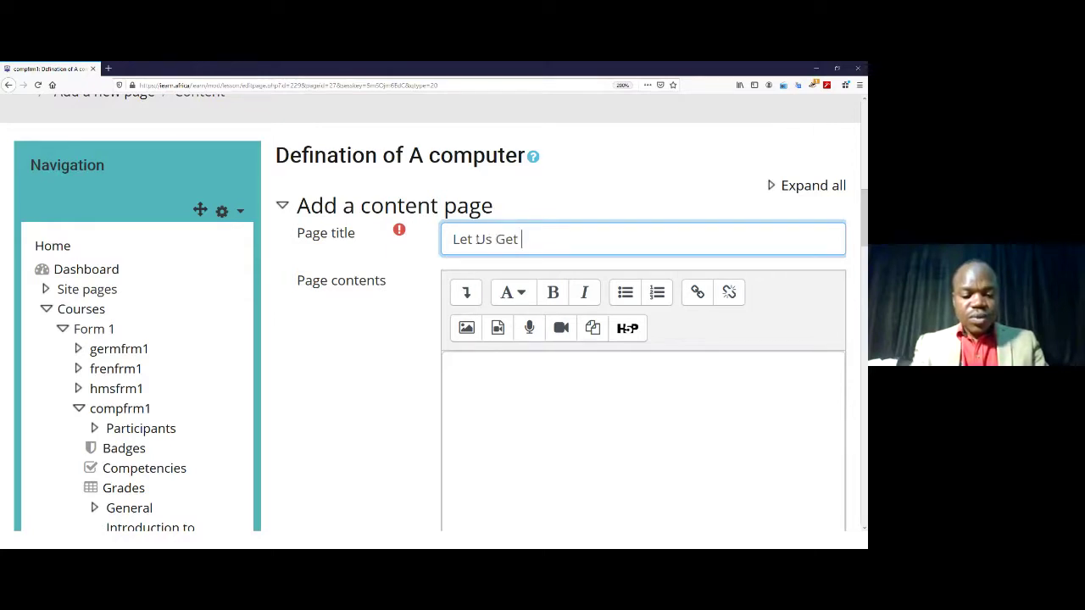
type("Started")
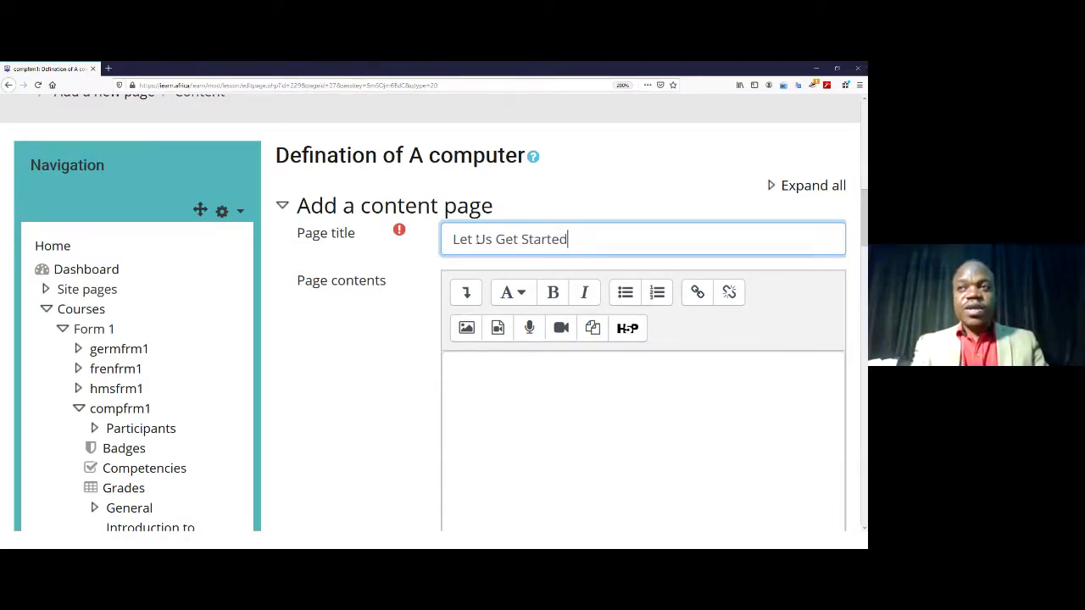
left_click(605, 368)
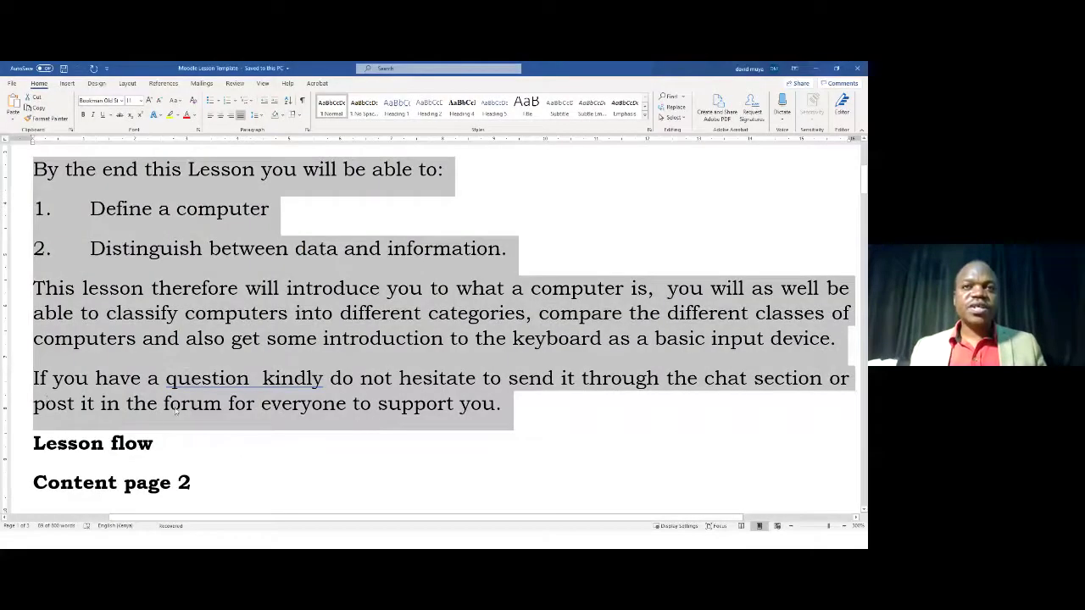
Step: Select the Content page 2 text in the template, from "What is a computer?" through "Data, Information and Program"
scroll(157, 373, "up", 5)
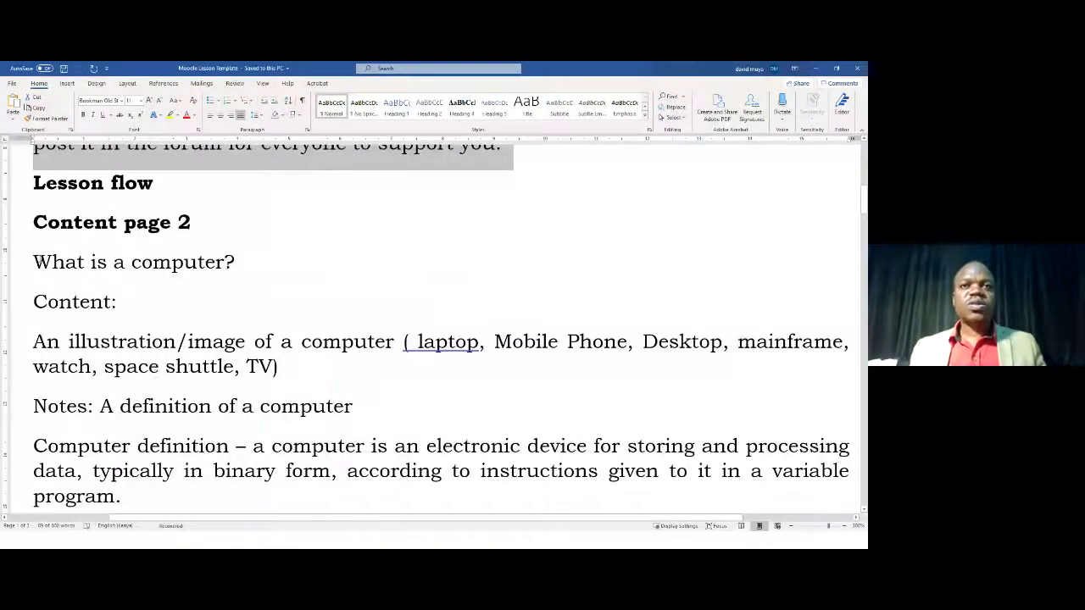
left_click_drag(34, 260, 339, 341)
scroll(288, 424, "down", 3)
scroll(331, 441, "down", 1)
scroll(331, 441, "down", 1)
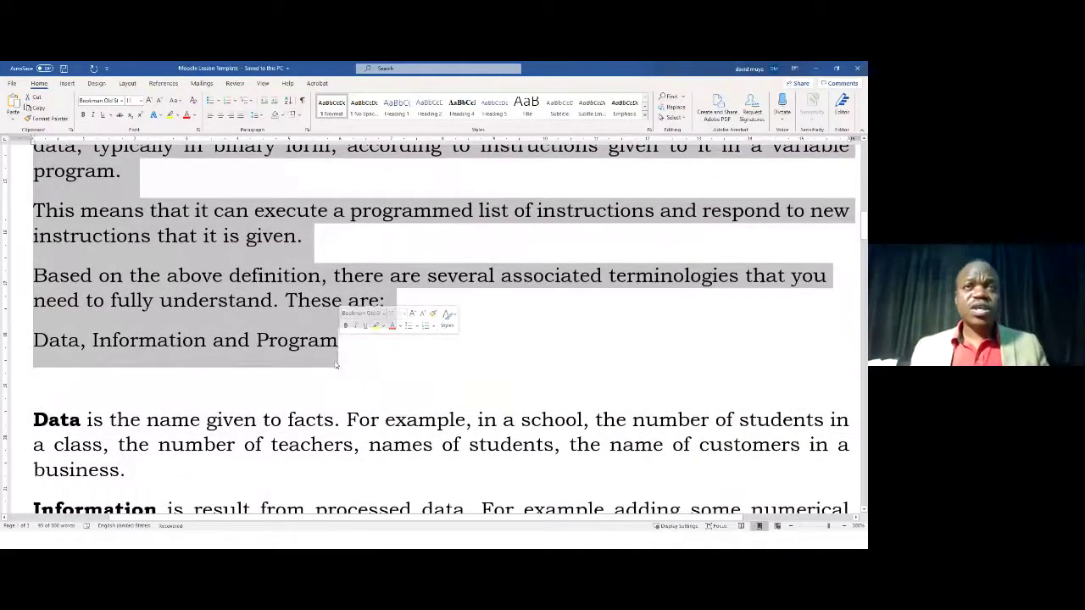
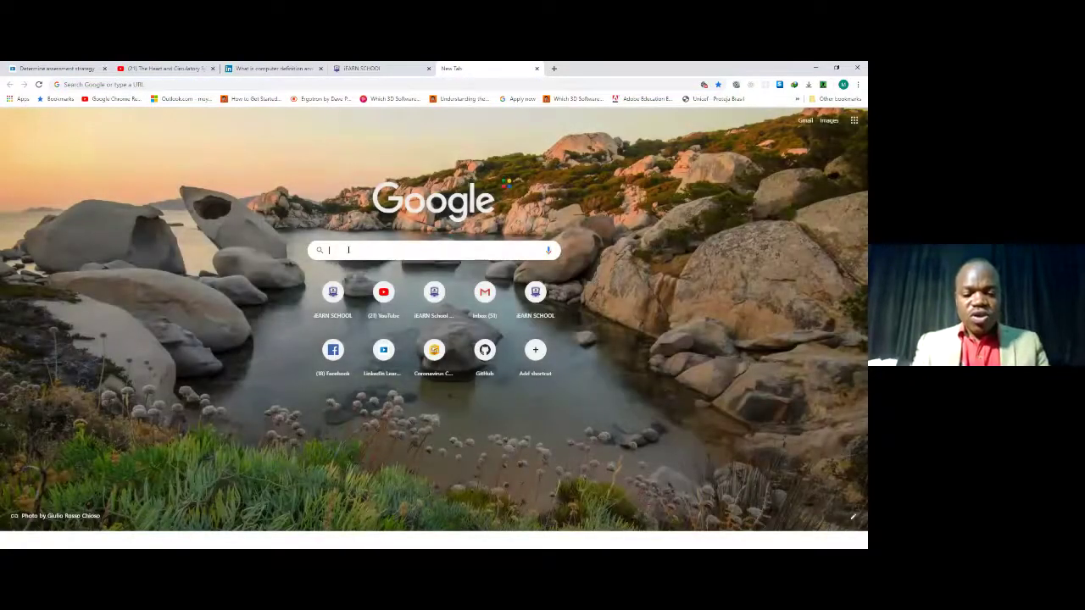
Step: Search Google for "an image of a laptop"
type("an image of")
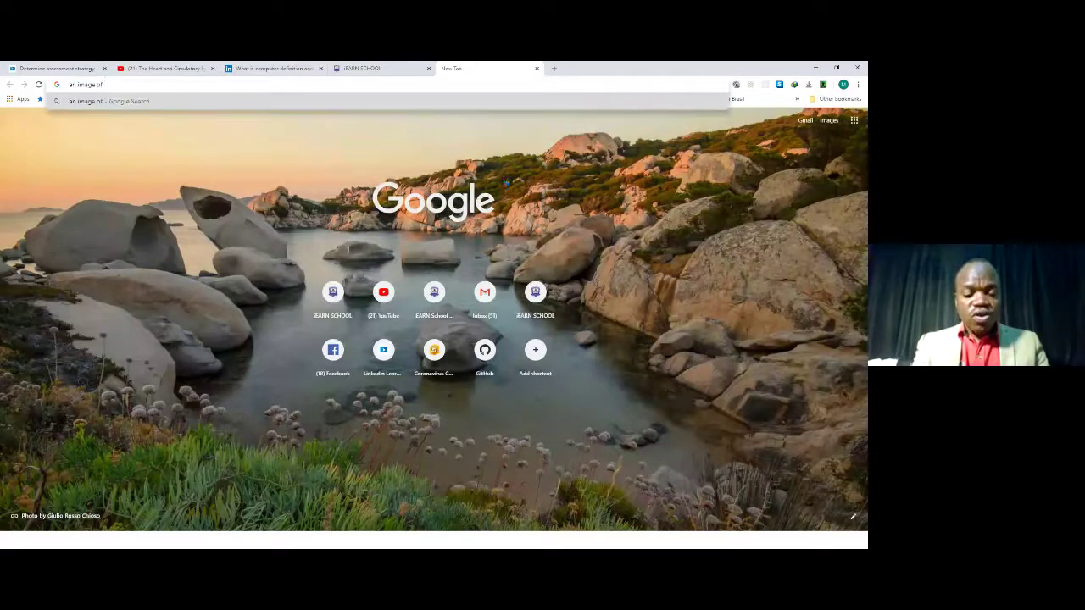
type(" a c")
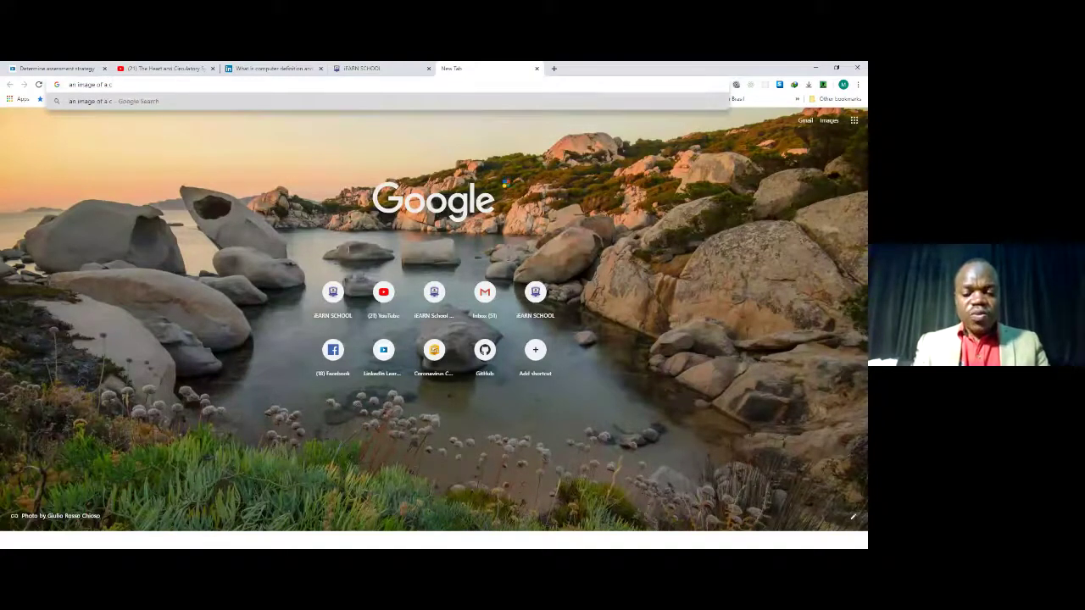
key("BackSpace")
type("lapto")
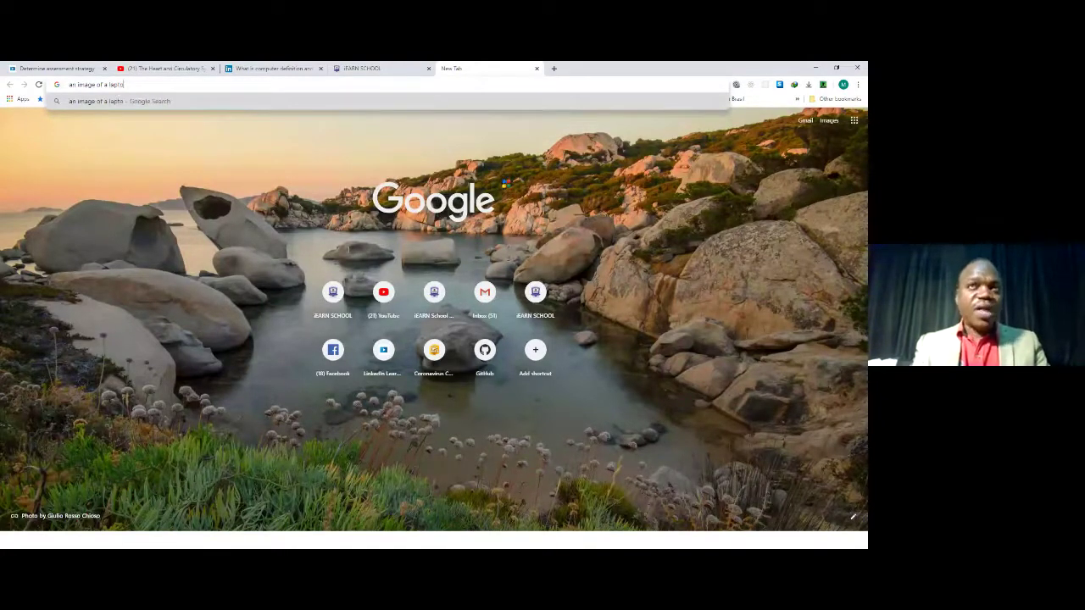
type("p")
key("Return")
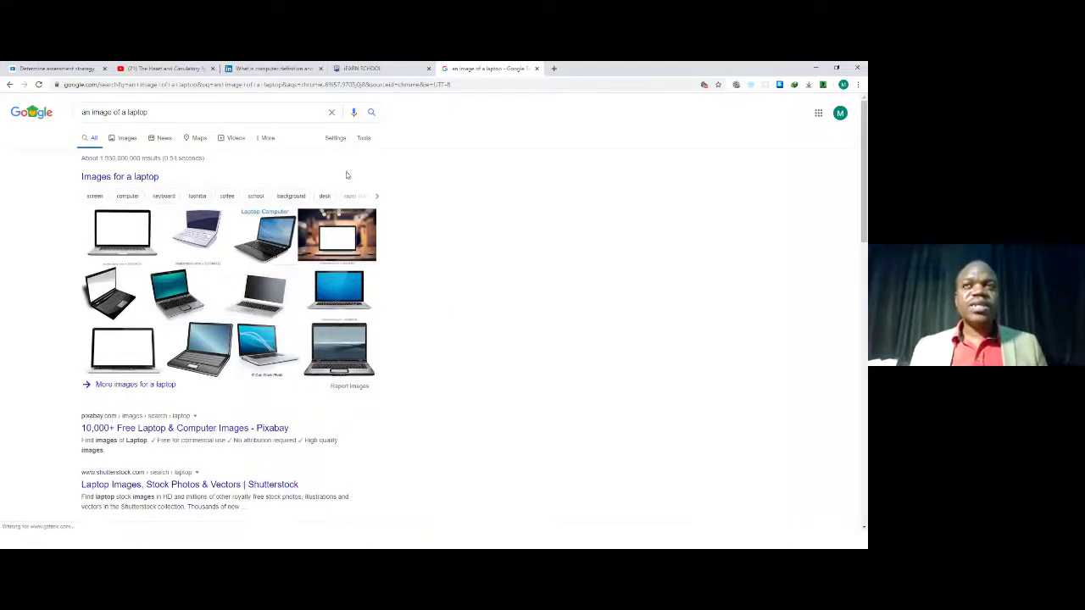
Step: Increase the browser's page zoom by several levels to enlarge the laptop search results
left_click(858, 84)
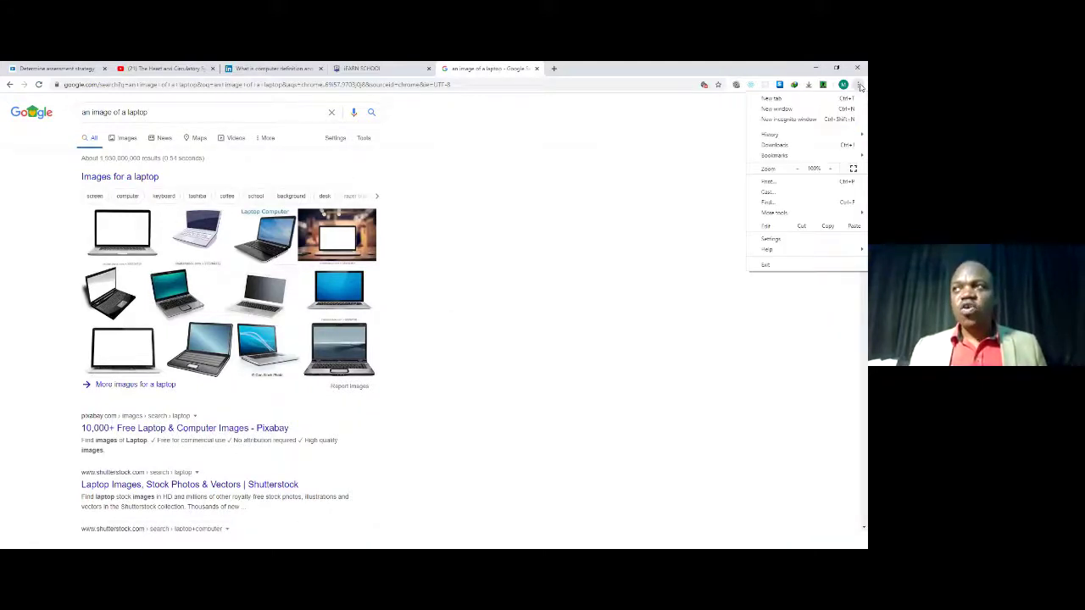
left_click(833, 172)
left_click(833, 172)
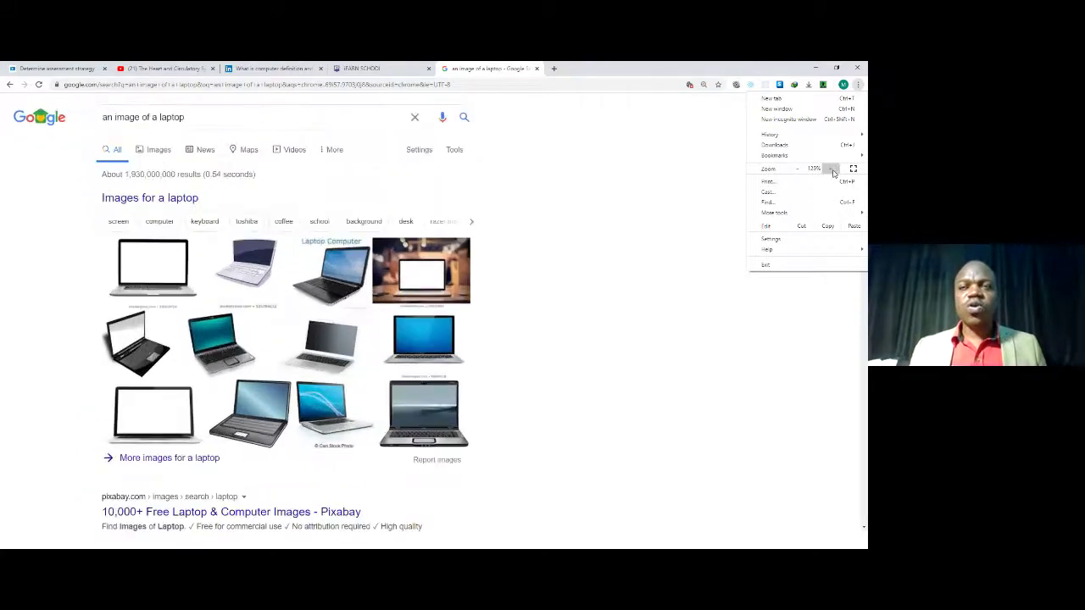
left_click(833, 172)
left_click(833, 172)
scroll(286, 271, "down", 1)
scroll(286, 271, "up", 1)
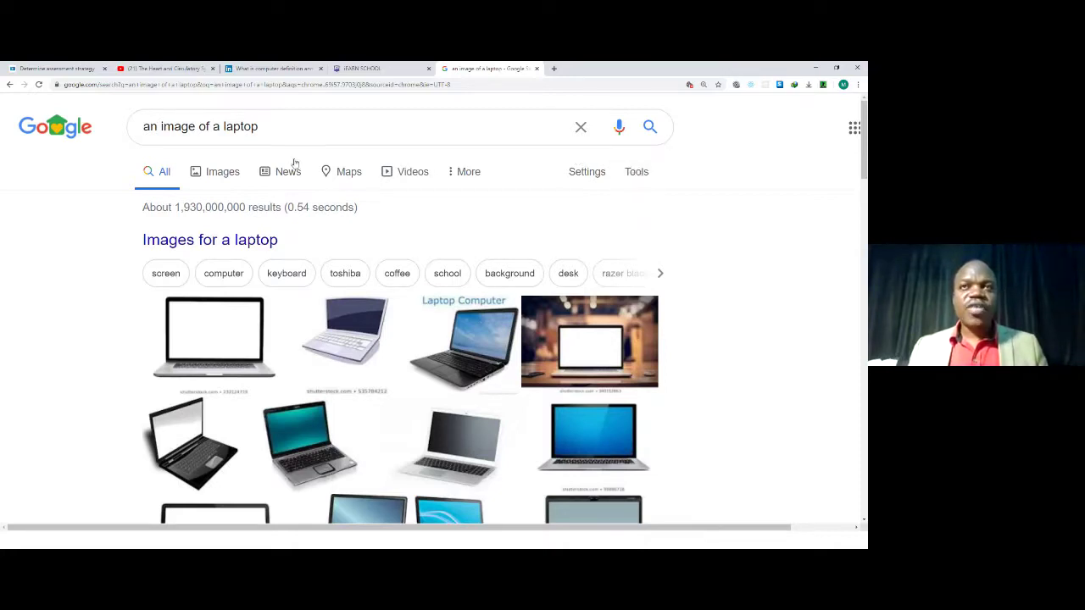
Step: Restrict the laptop search to image results and look through the pictures
left_click(217, 176)
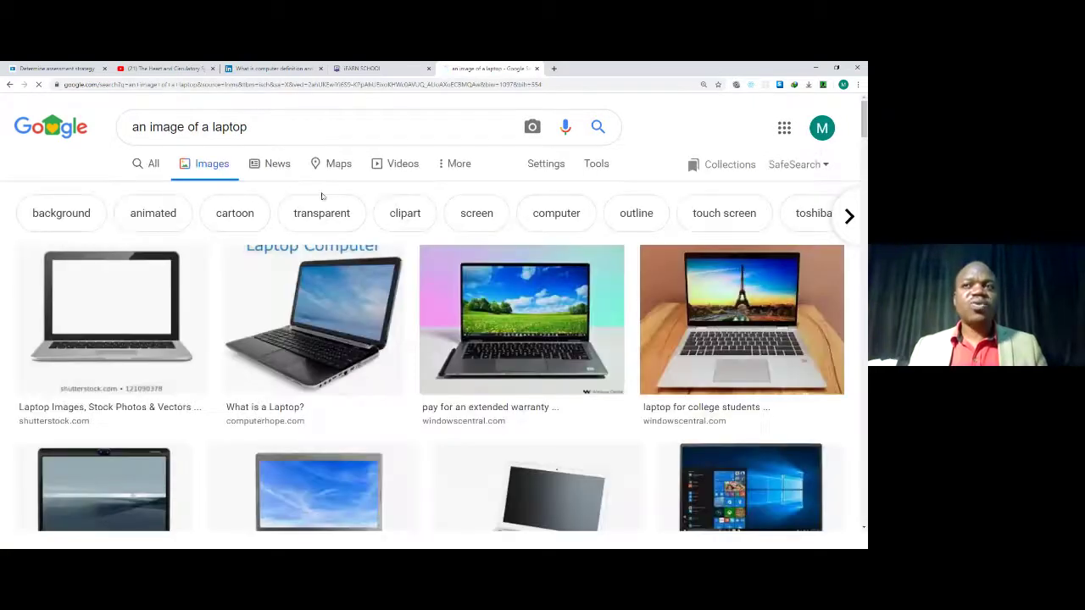
scroll(501, 213, "down", 5)
scroll(501, 214, "down", 3)
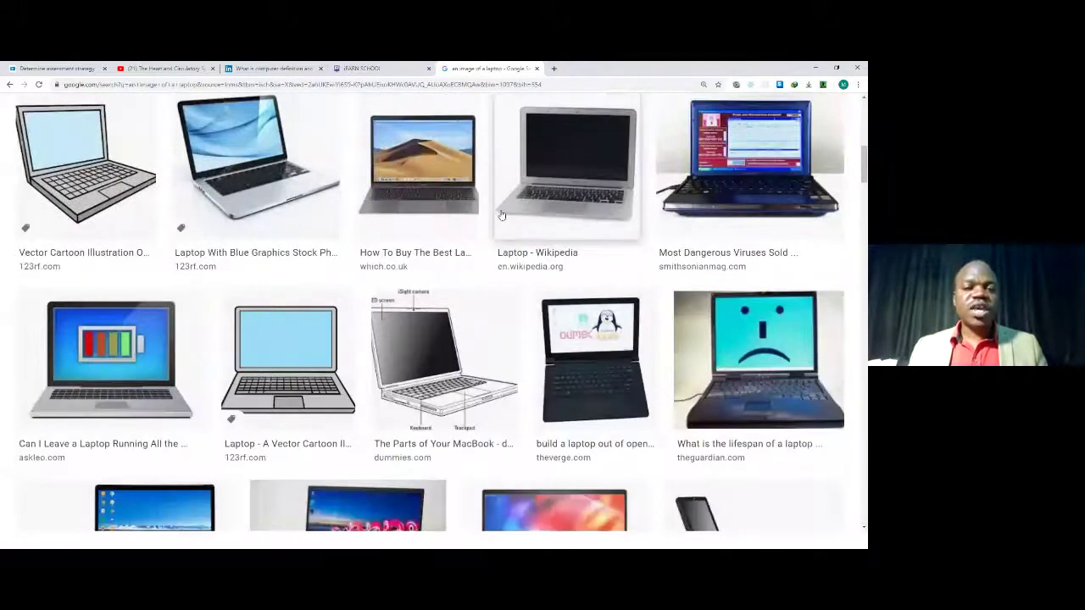
scroll(501, 215, "up", 3)
scroll(501, 215, "up", 6)
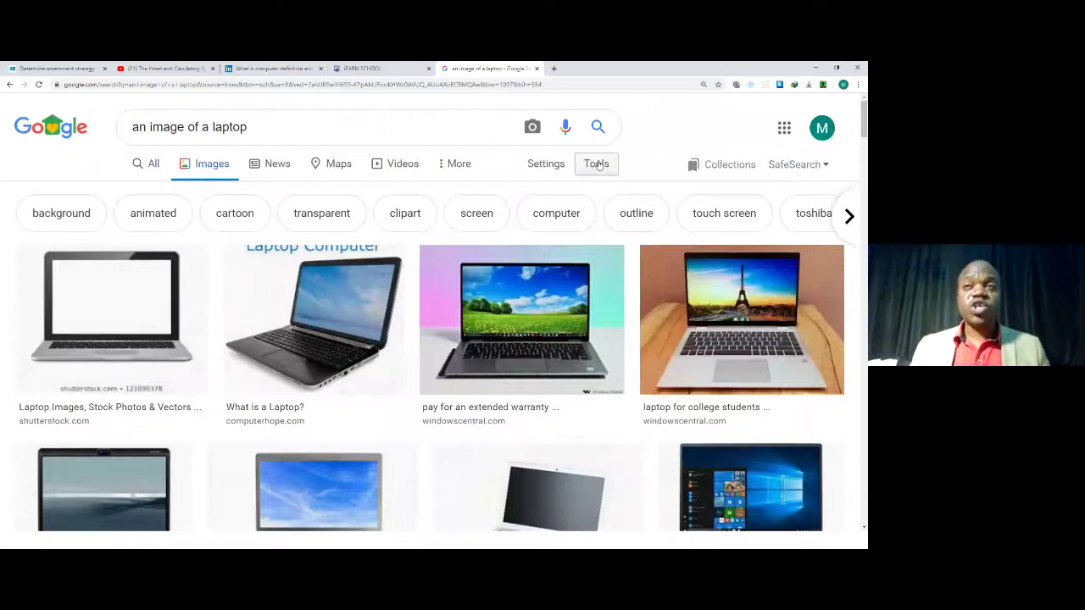
Step: Filter the laptop images by usage rights, choosing Labeled for Reuse
left_click(598, 165)
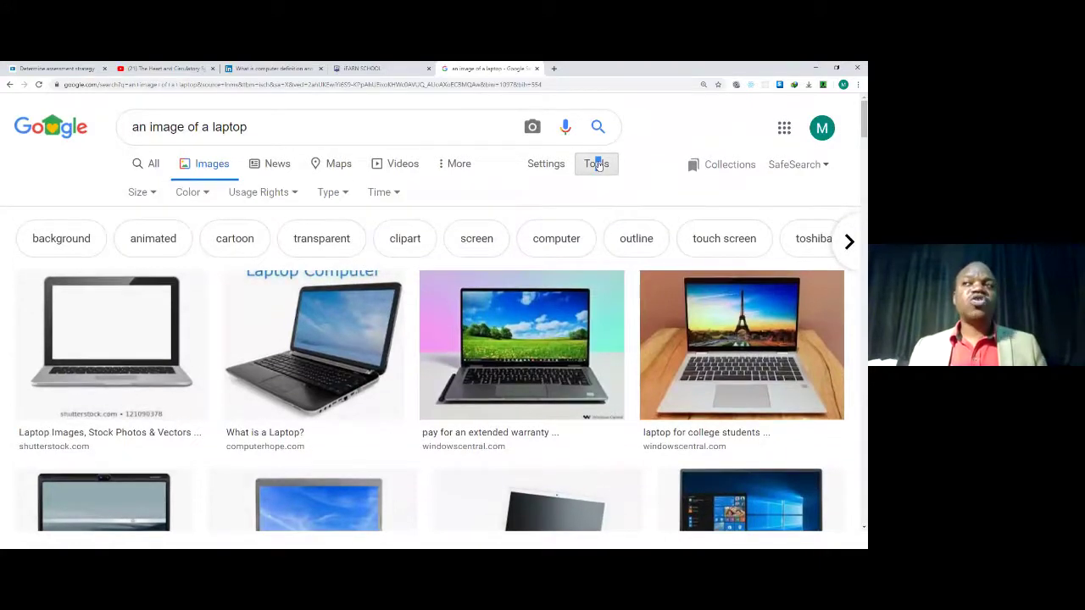
left_click_drag(598, 165, 590, 168)
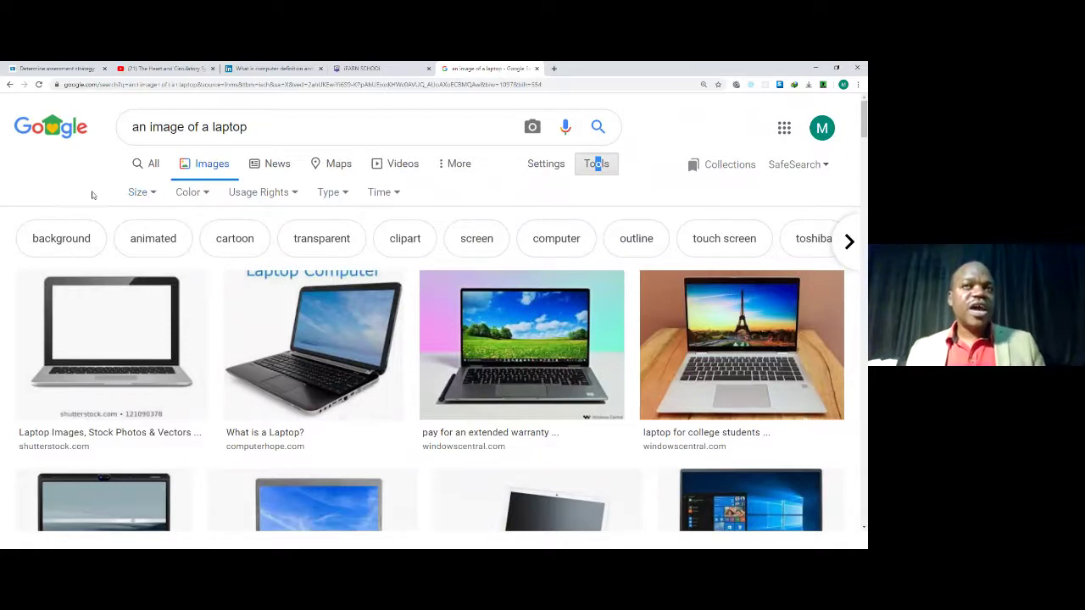
left_click(100, 197)
triple_click(101, 197)
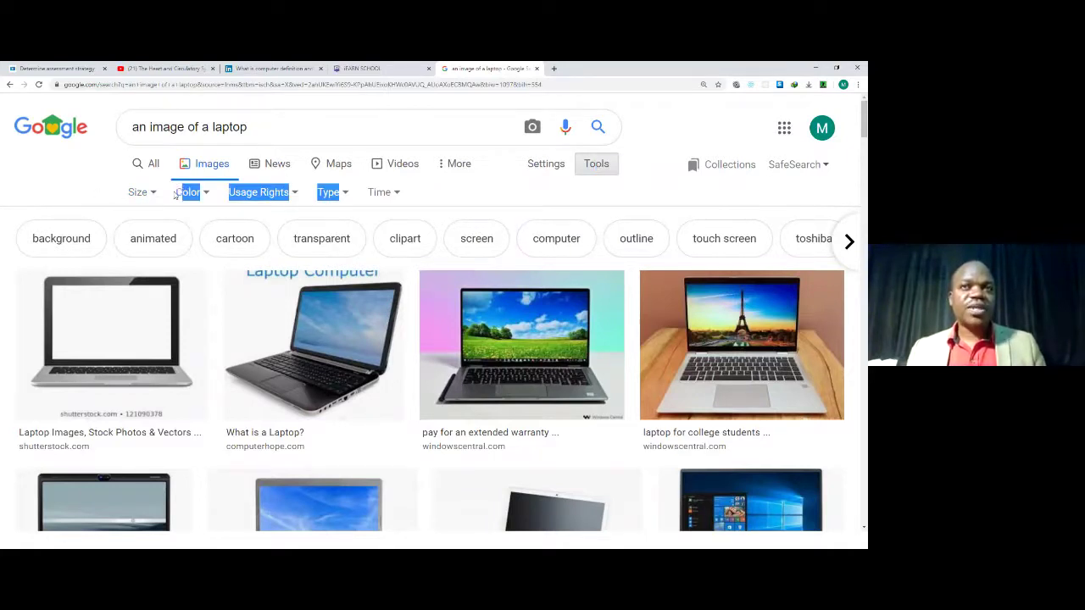
left_click(106, 196)
left_click_drag(106, 196, 298, 196)
left_click(294, 196)
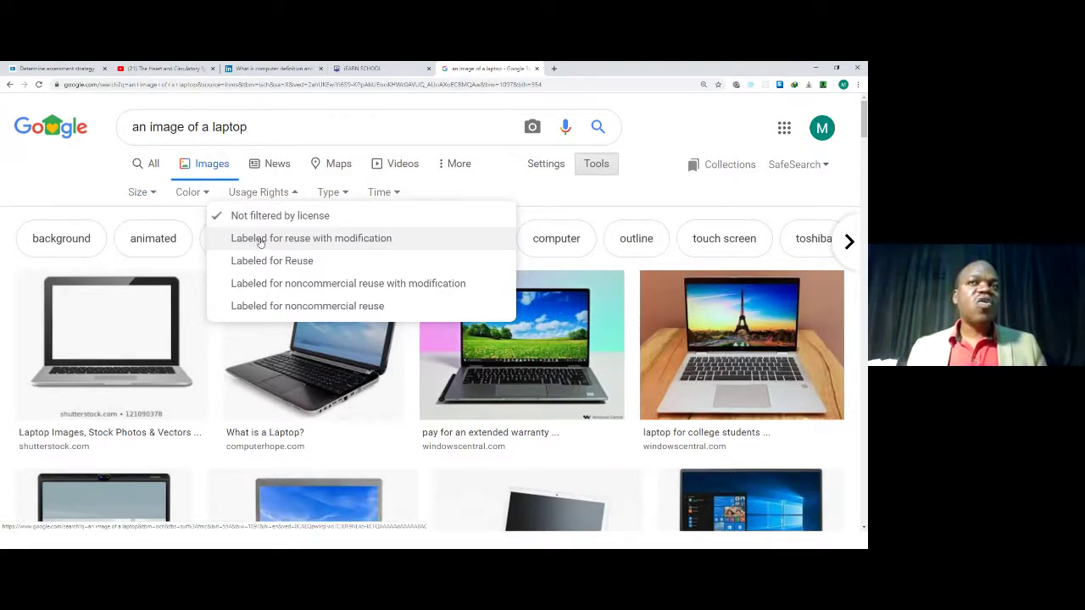
left_click(299, 261)
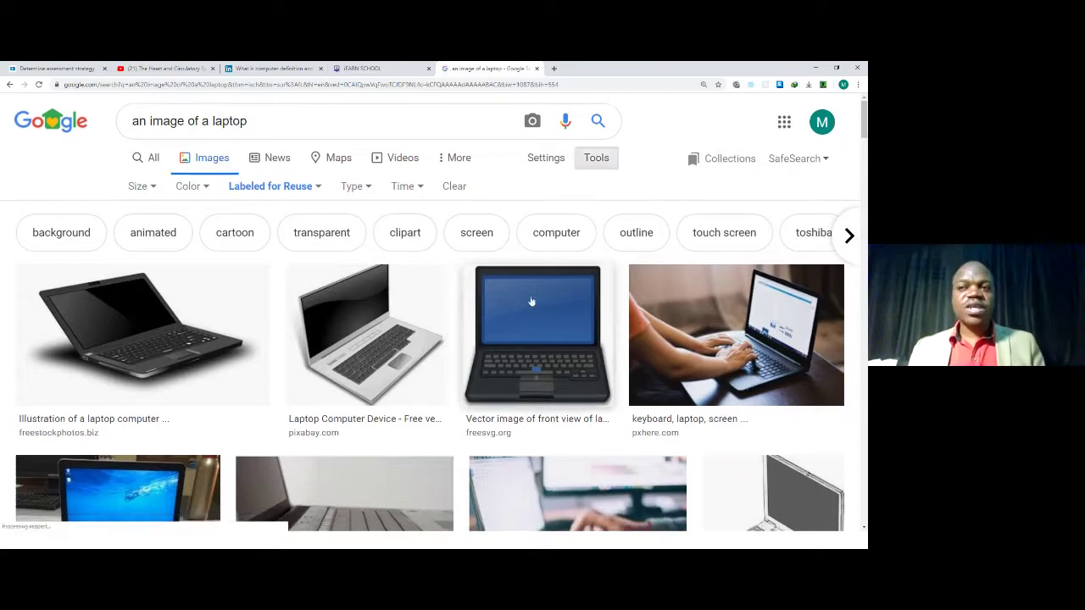
Step: Look through the laptop images labeled for reuse for one suitable for the lesson
scroll(529, 303, "down", 2)
scroll(529, 303, "down", 4)
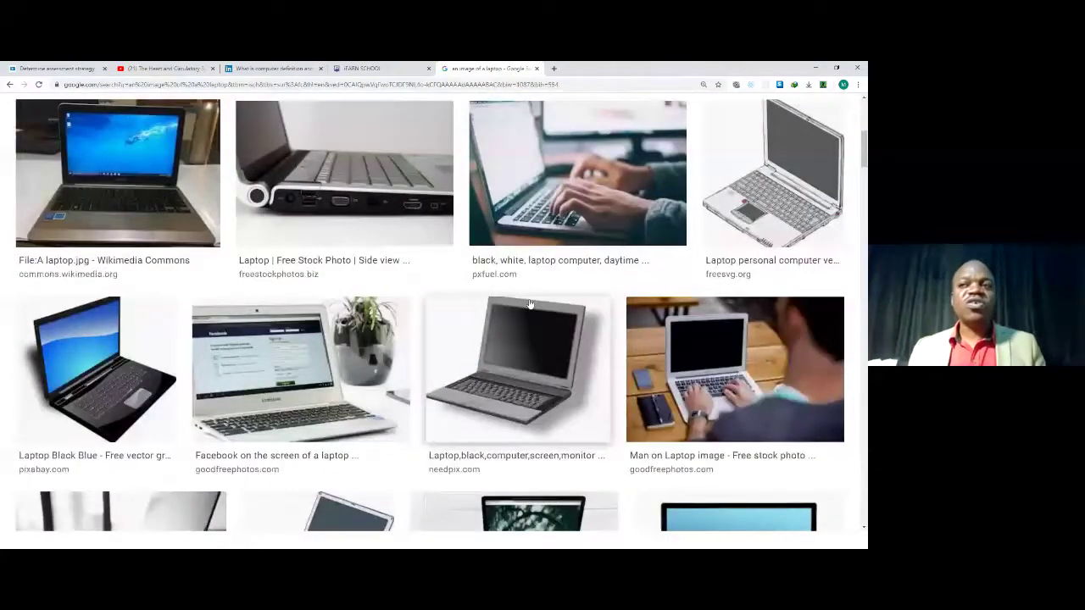
scroll(530, 303, "down", 2)
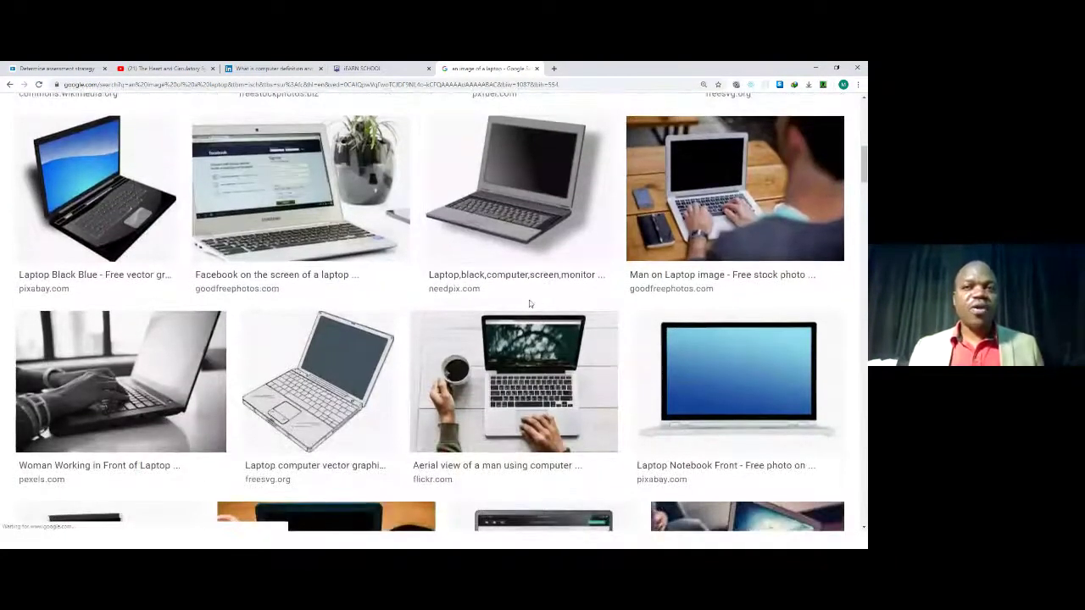
scroll(529, 303, "down", 3)
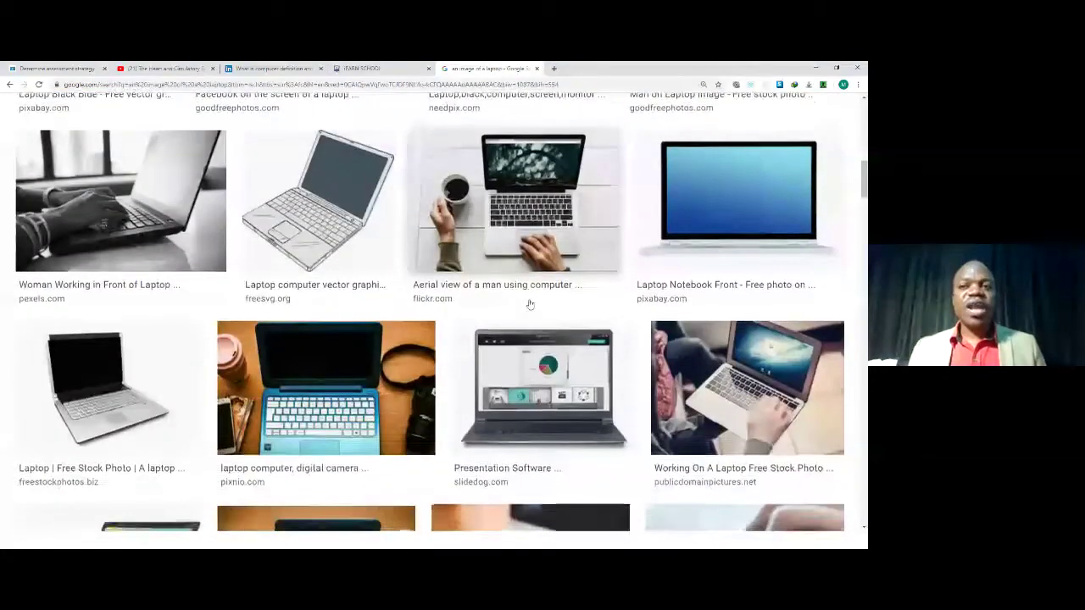
scroll(530, 303, "down", 1)
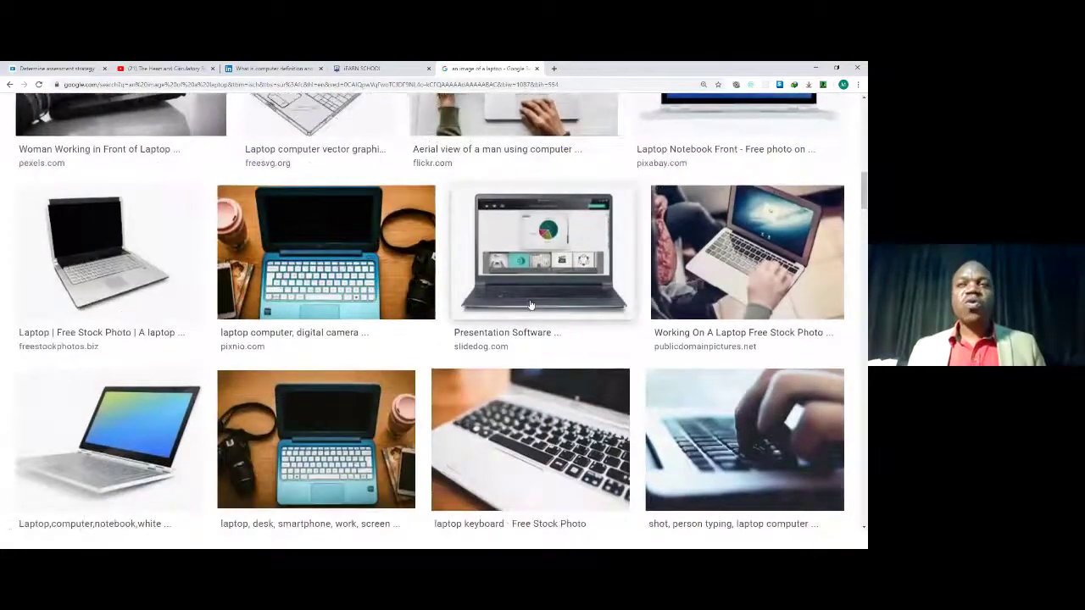
scroll(530, 304, "up", 4)
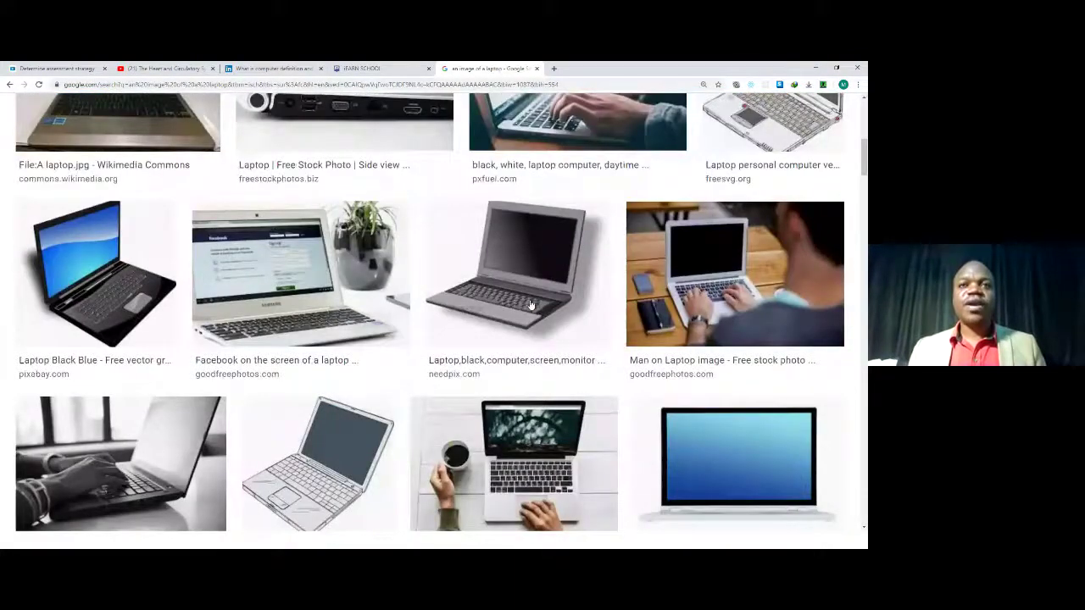
scroll(530, 303, "up", 2)
scroll(530, 303, "up", 1)
scroll(529, 304, "down", 2)
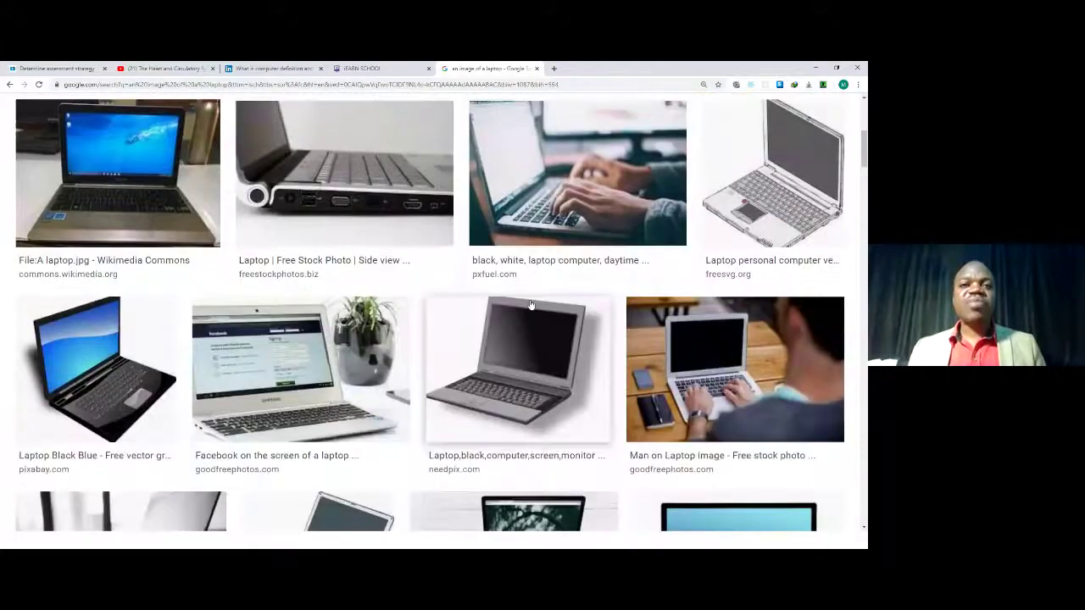
scroll(529, 304, "up", 3)
scroll(529, 304, "up", 2)
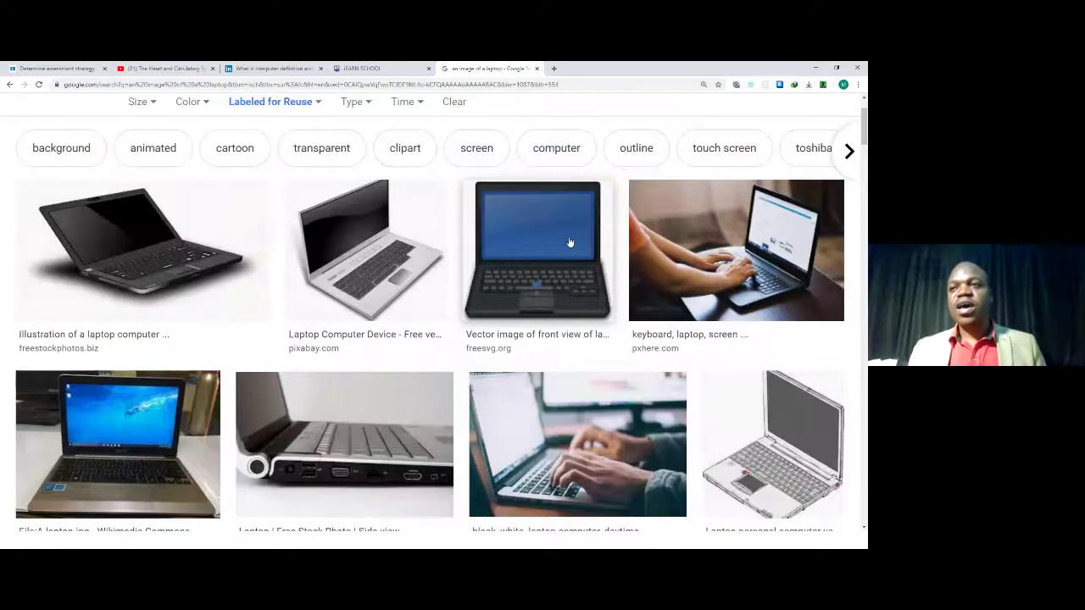
Step: Save the pxhere.com picture of hands typing on a laptop as a JPEG named "laptop" in the Desktop LMS folder
left_click(753, 243)
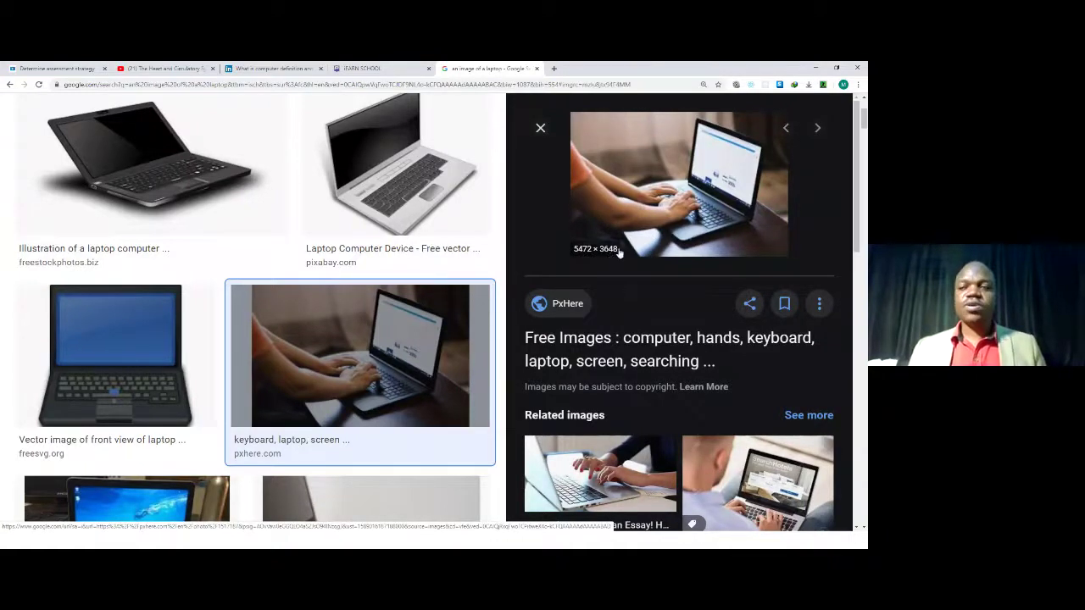
right_click(678, 180)
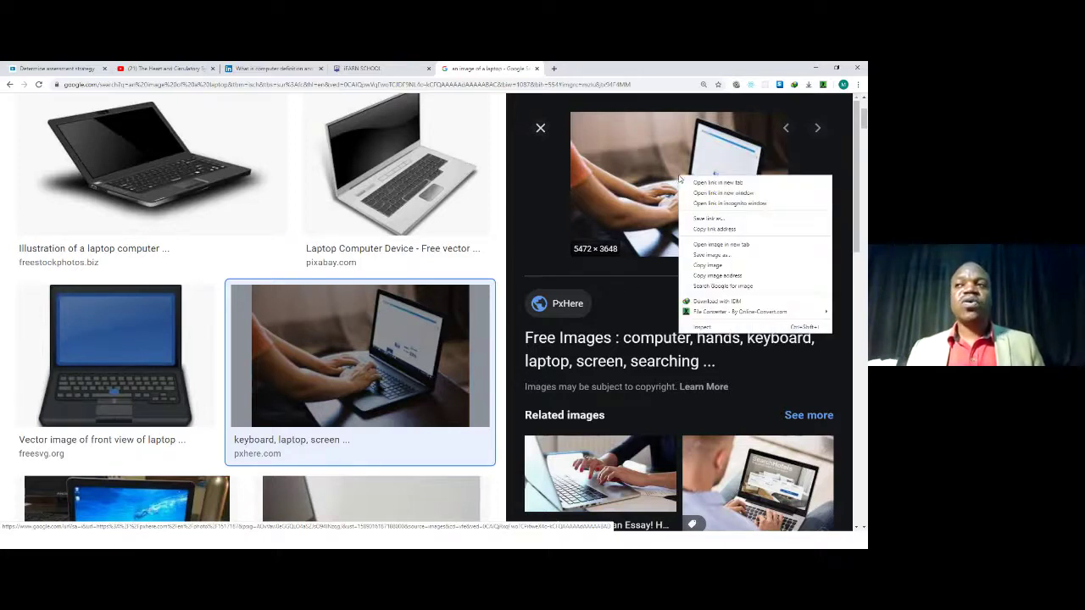
left_click(716, 256)
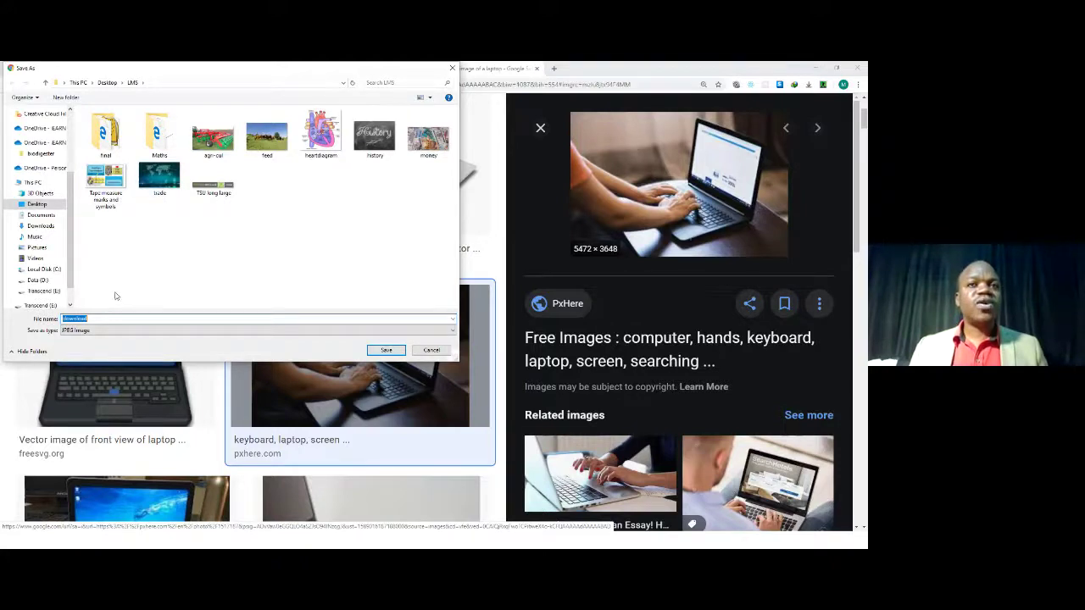
key("BackSpace")
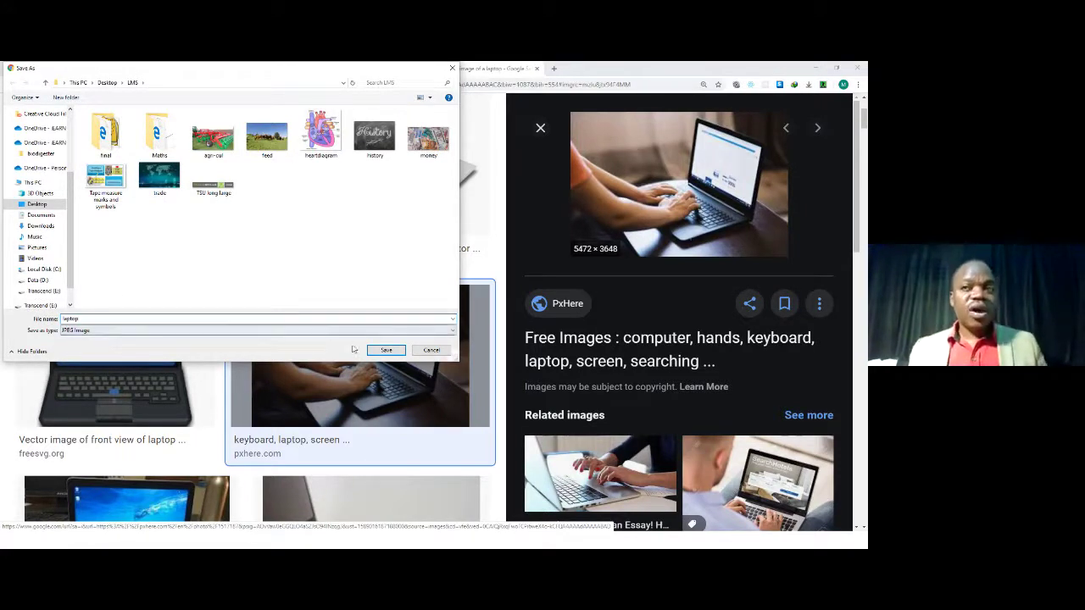
left_click(387, 350)
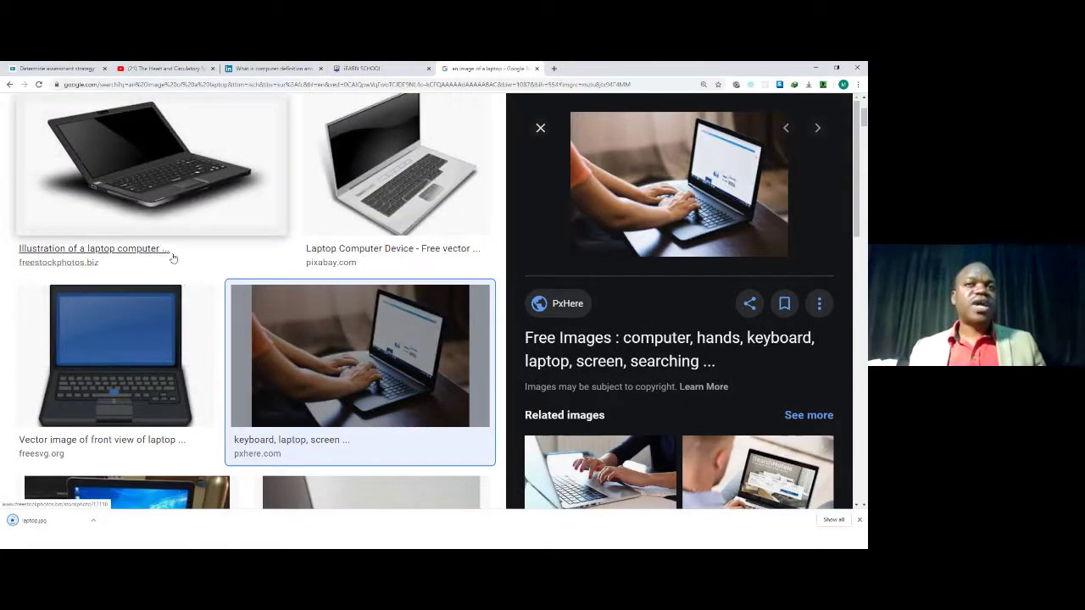
Step: Change the image search's usage rights filter to Labeled for reuse with modification
scroll(193, 271, "up", 1)
scroll(194, 274, "up", 1)
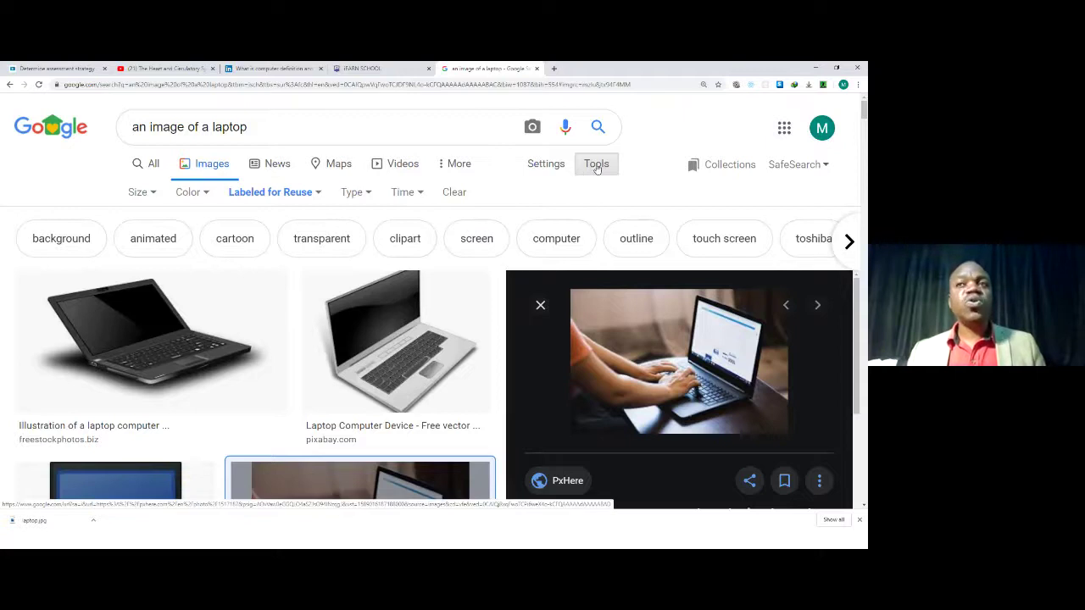
left_click(315, 195)
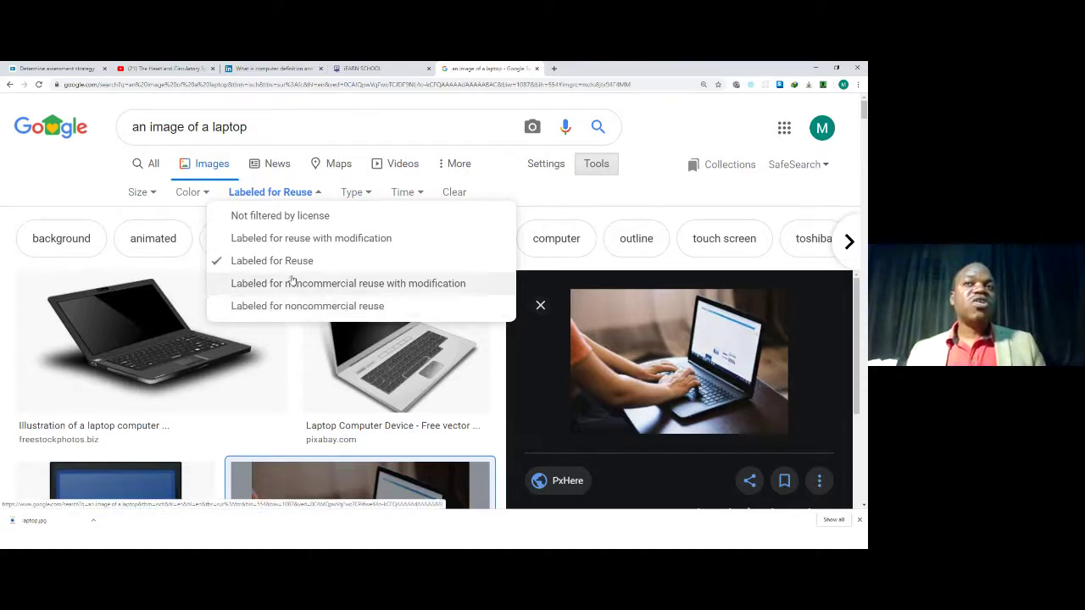
left_click(313, 238)
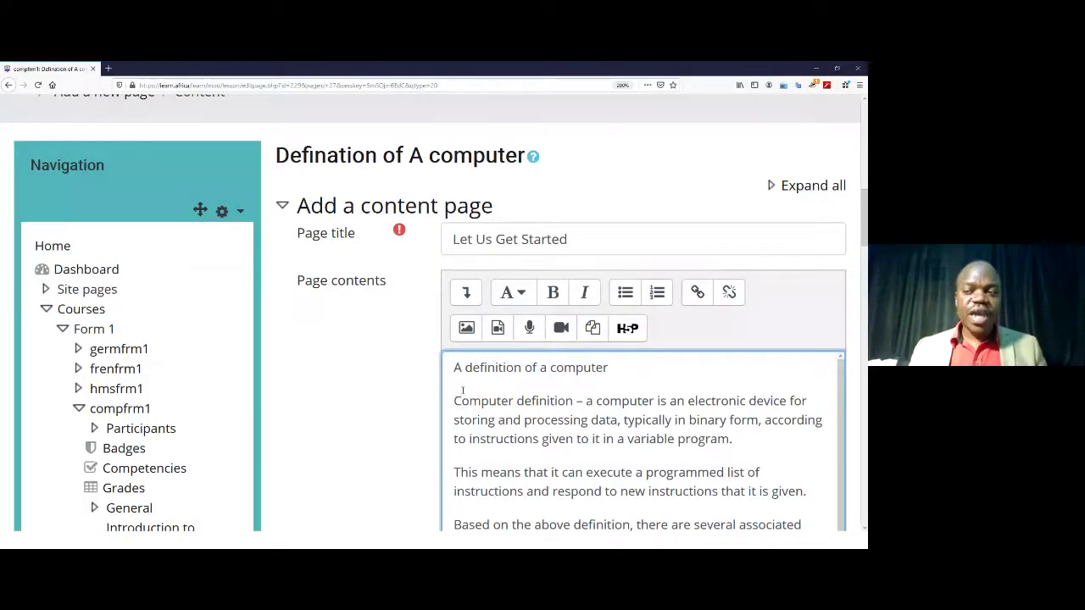
Step: Add a blank line below "A definition of a computer" in the page contents and format that title as Heading (medium)
key("Return")
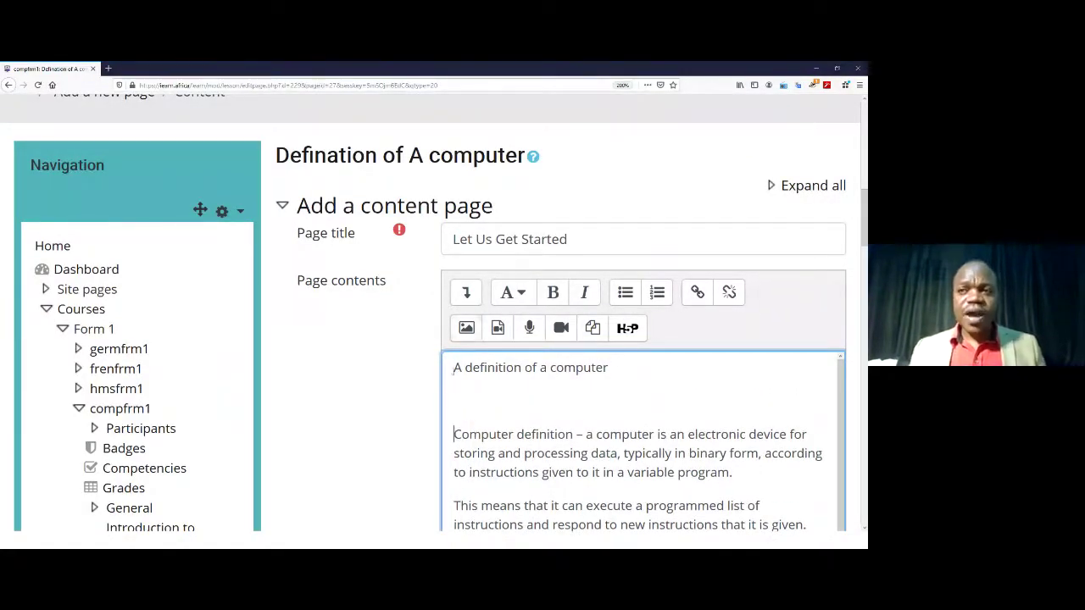
left_click_drag(454, 366, 610, 368)
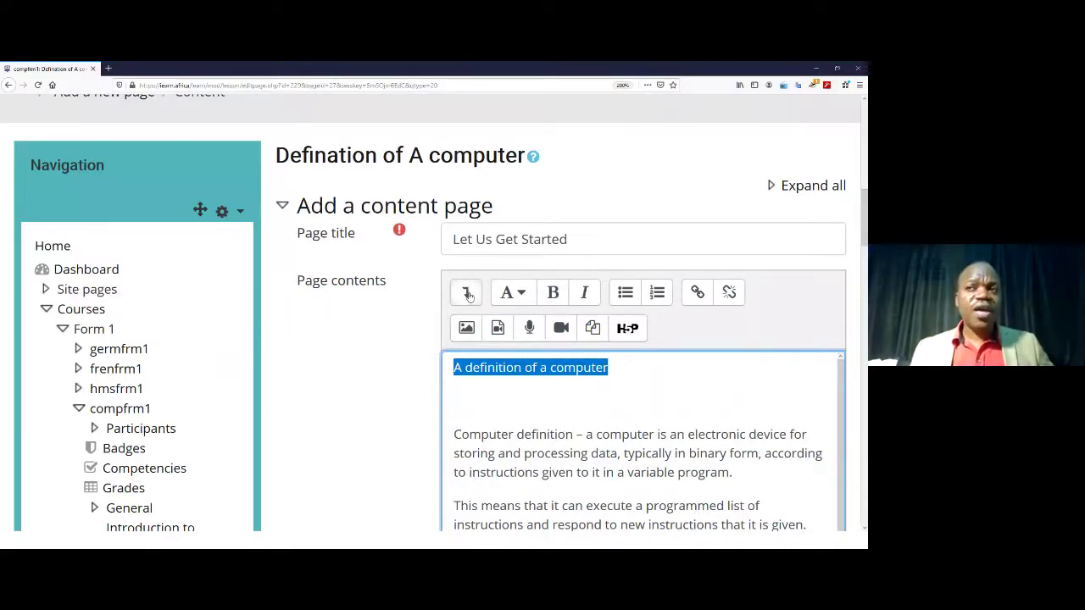
left_click(518, 292)
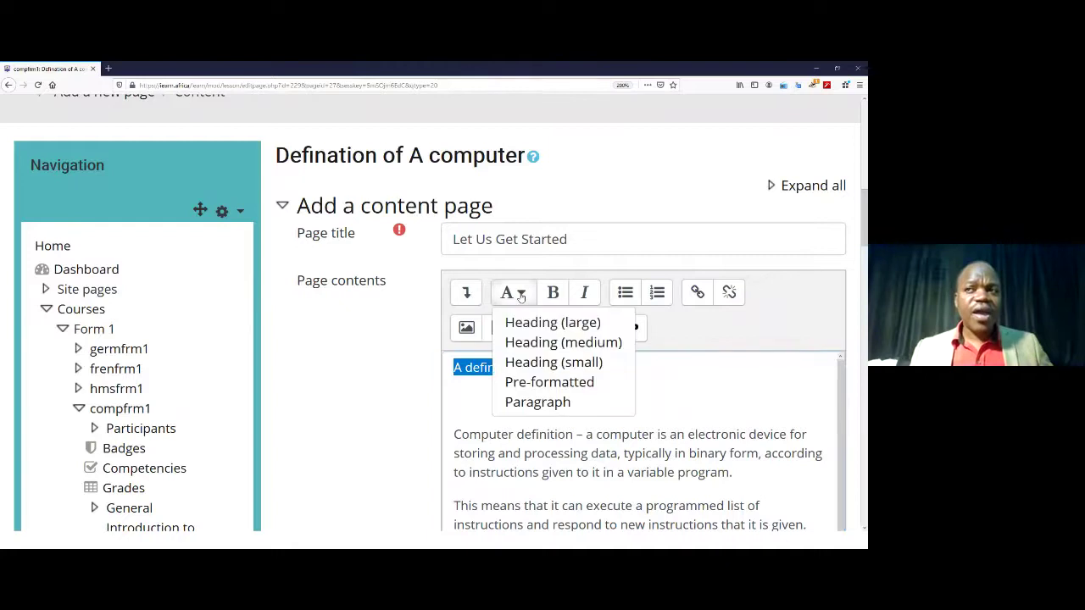
left_click(534, 343)
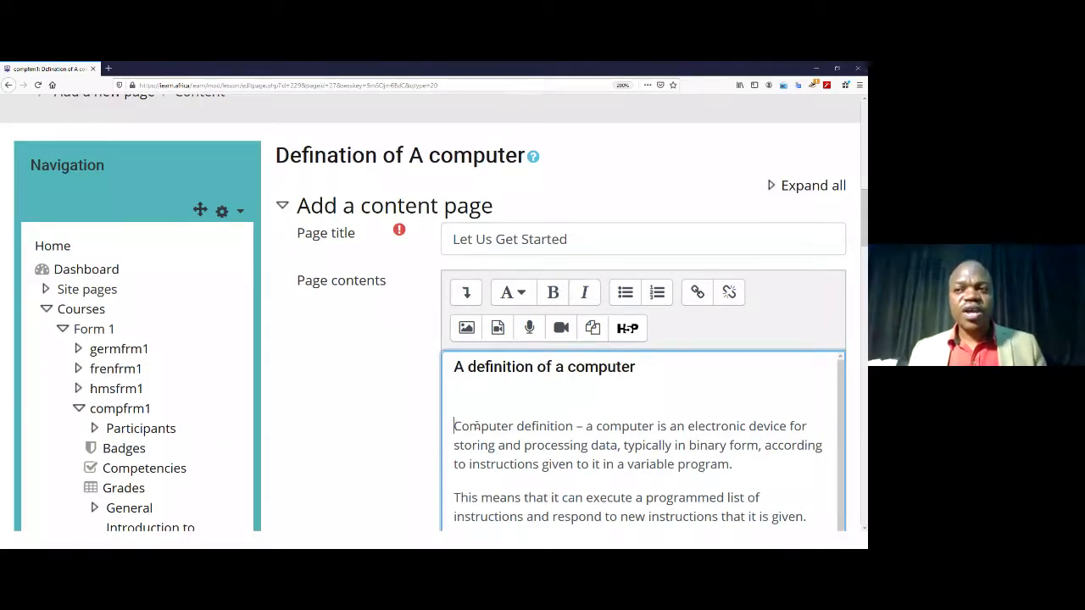
Step: Make the words "Computer definition" at the start of the first paragraph bold and italic
left_click_drag(454, 426, 577, 426)
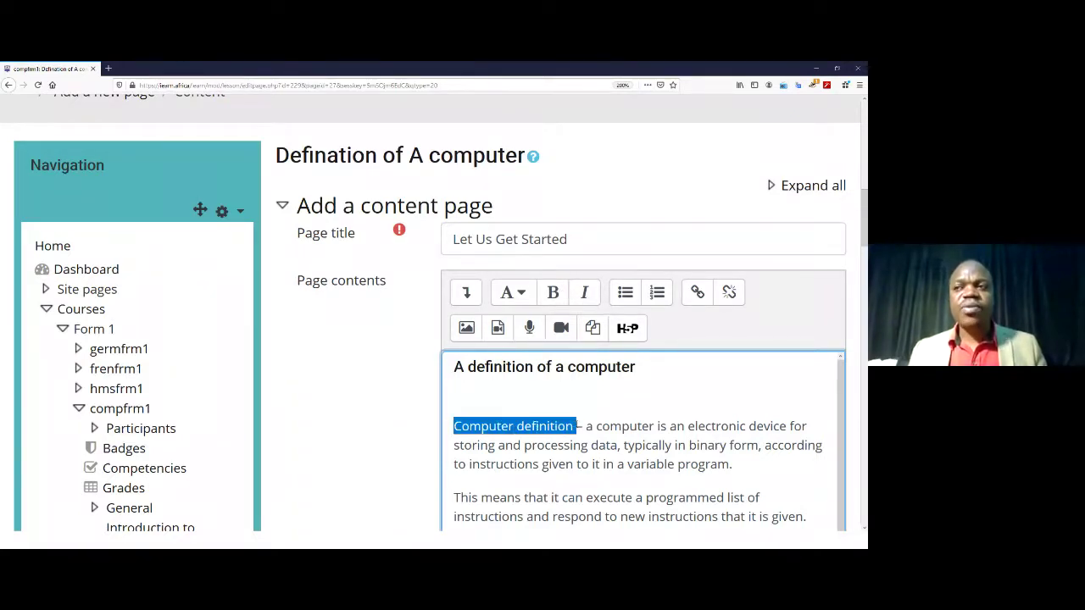
left_click(584, 292)
left_click(552, 292)
Step: Start inserting an image on the blank line under the heading and browse the computer for a file to upload
left_click(635, 394)
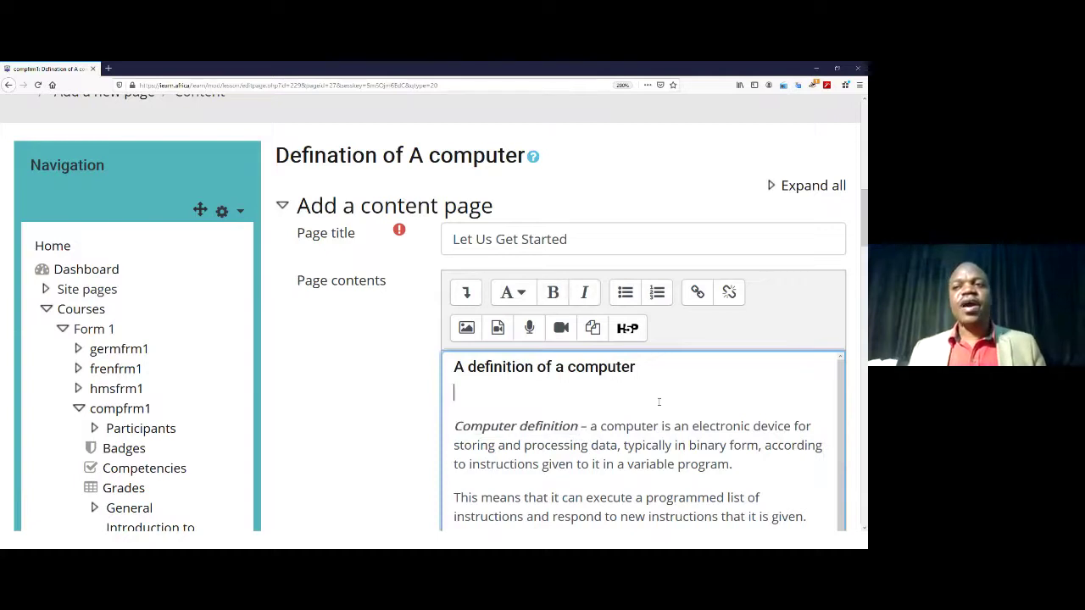
scroll(663, 412, "down", 1)
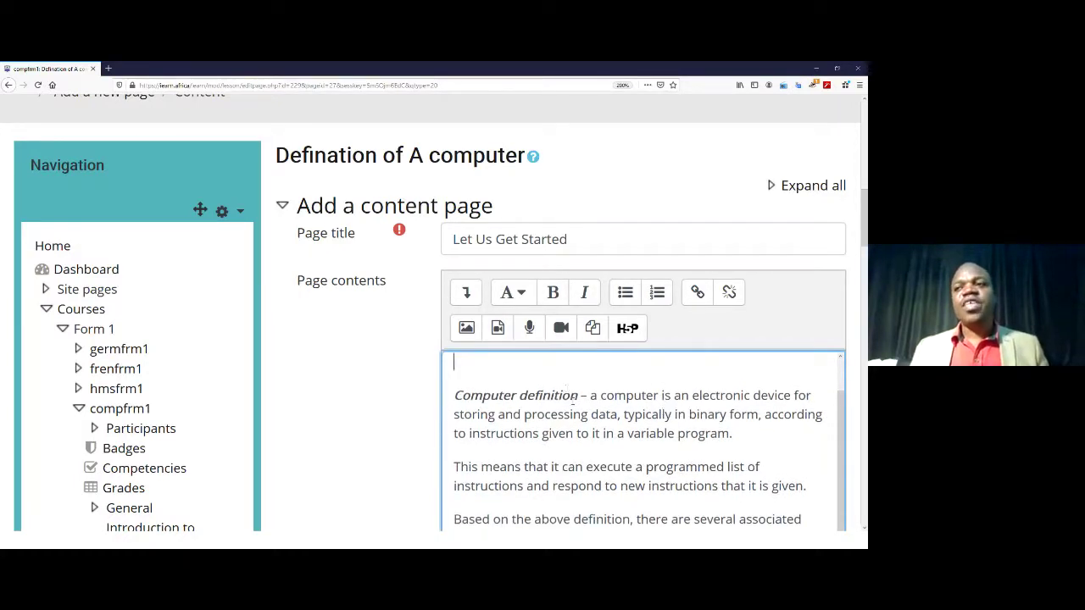
scroll(476, 387, "up", 1)
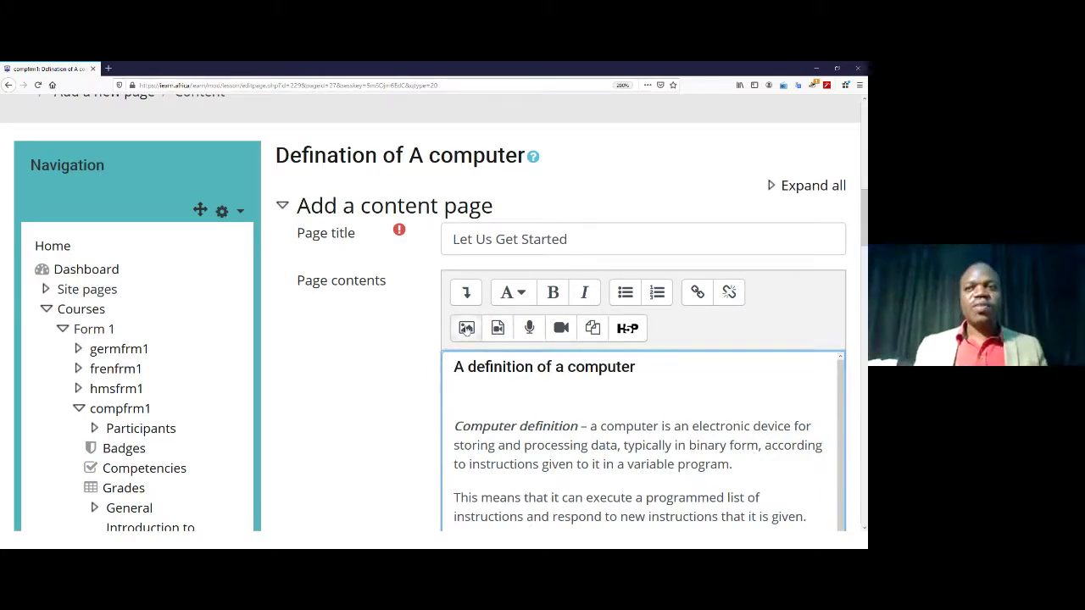
left_click(466, 329)
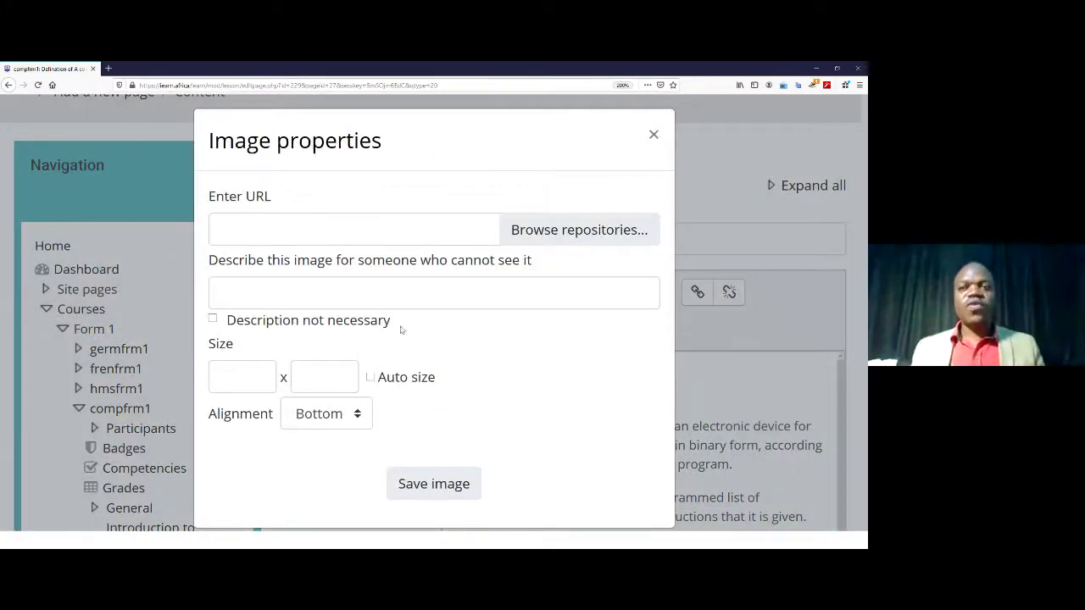
left_click(651, 135)
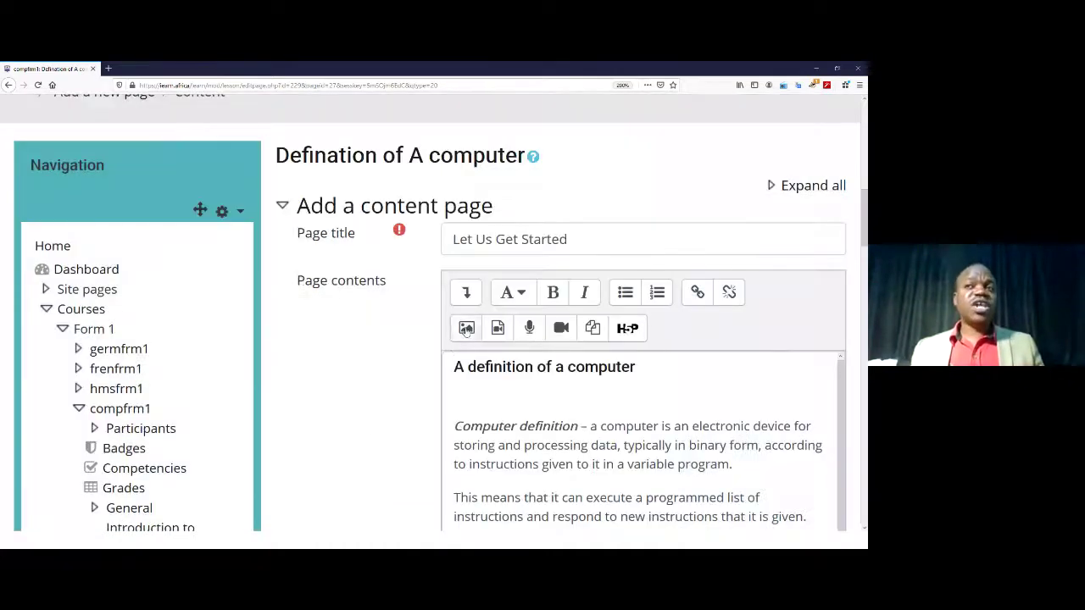
left_click(466, 329)
left_click(553, 235)
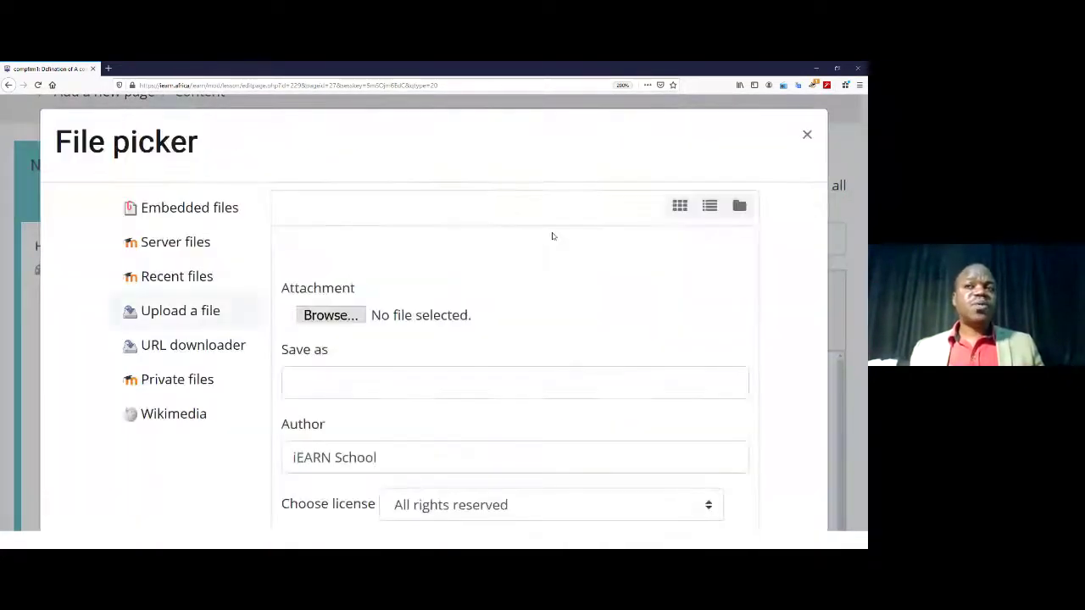
left_click(335, 317)
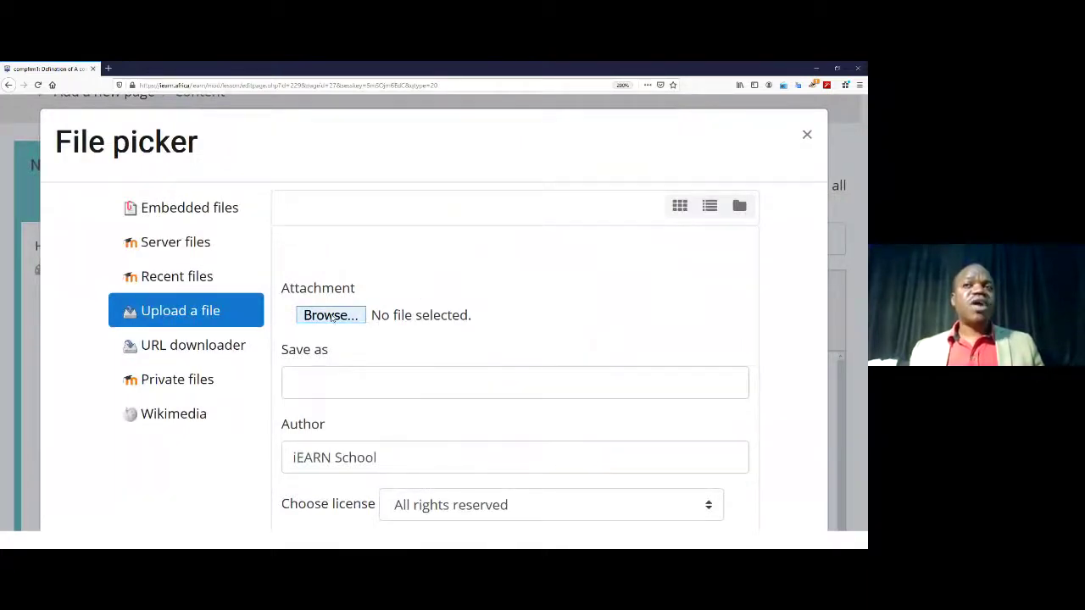
Step: Choose laptop.jpg from the LMS folder on the desktop and upload it as the image file
scroll(146, 191, "down", 1)
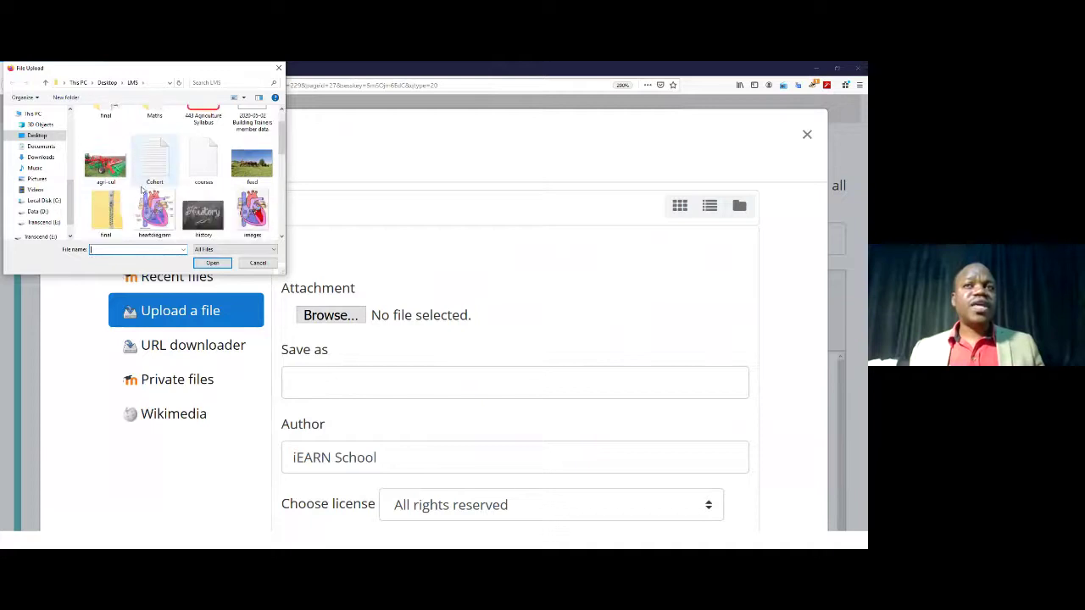
scroll(146, 193, "down", 2)
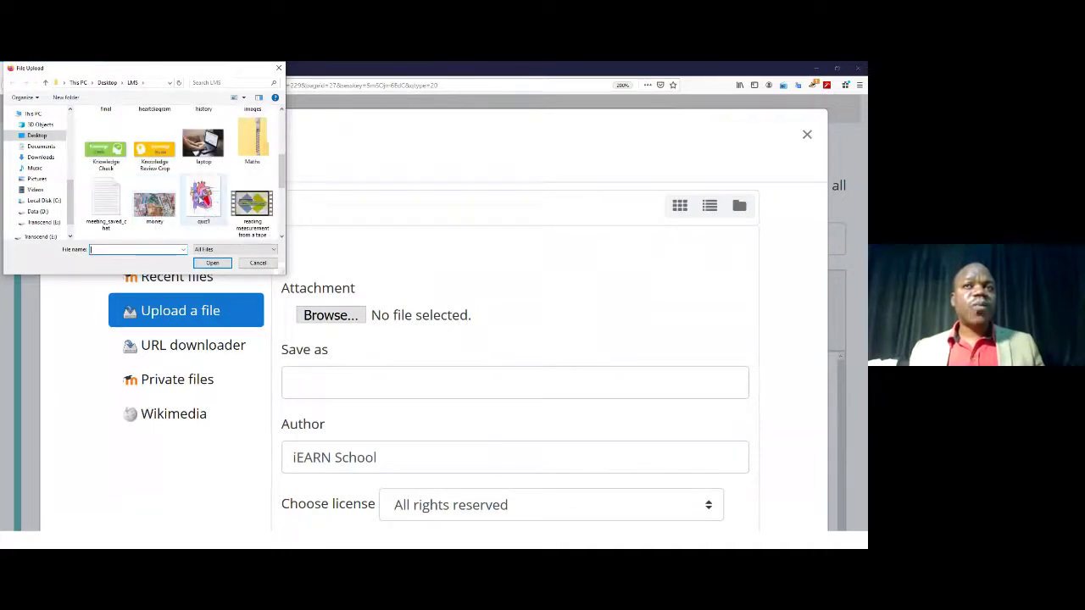
scroll(207, 203, "down", 3)
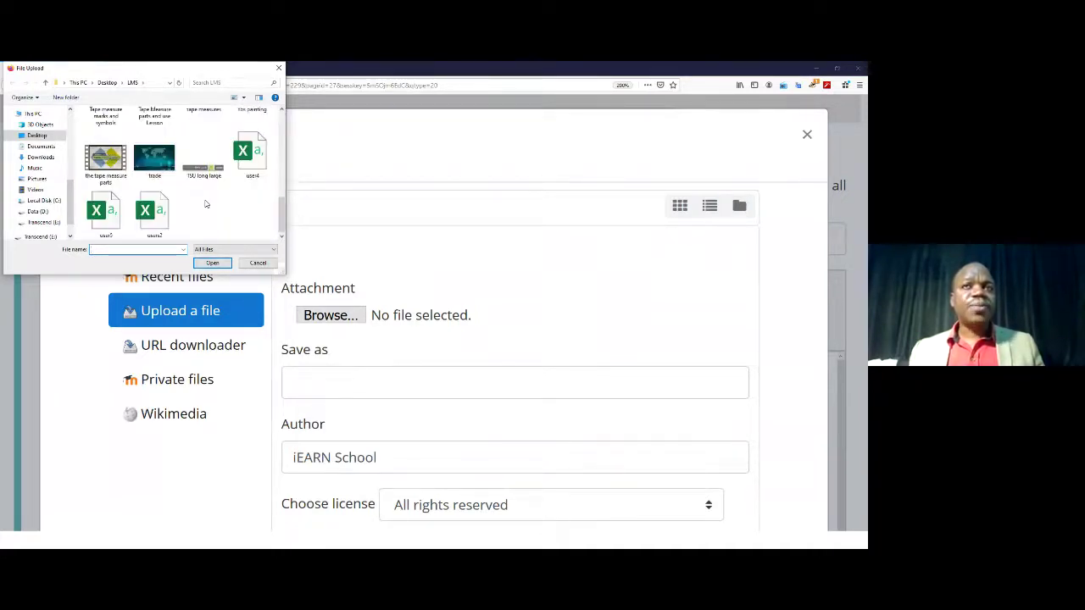
scroll(205, 204, "up", 5)
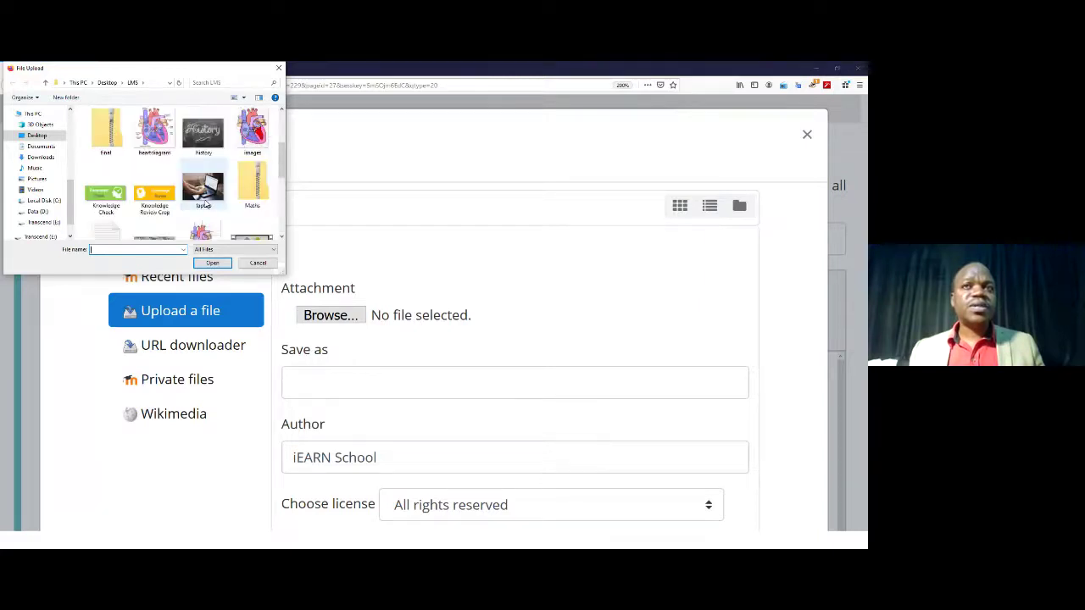
scroll(205, 203, "down", 1)
left_click(204, 208)
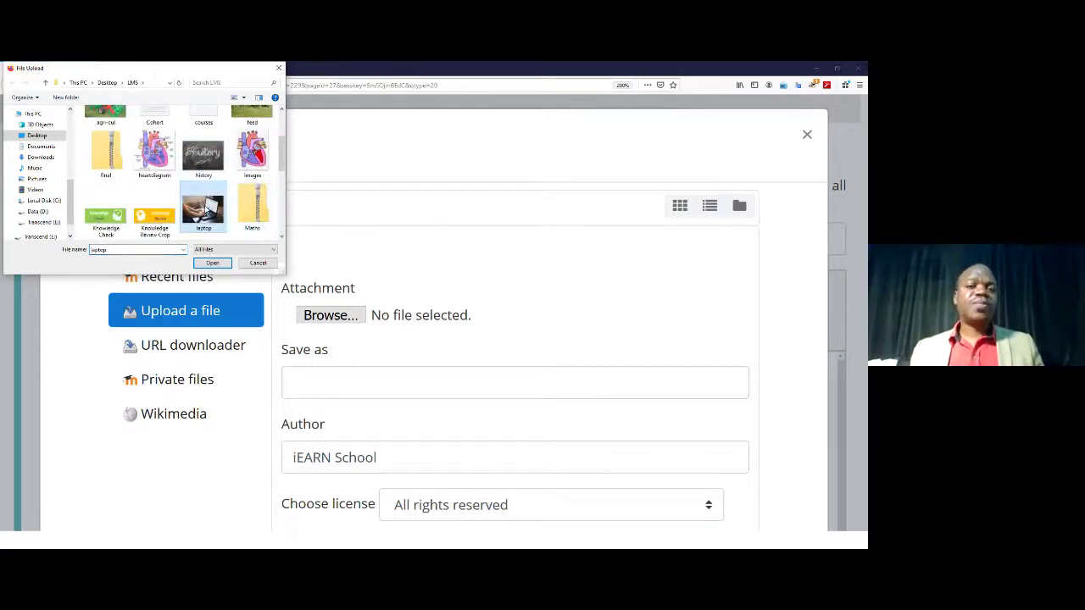
left_click(212, 262)
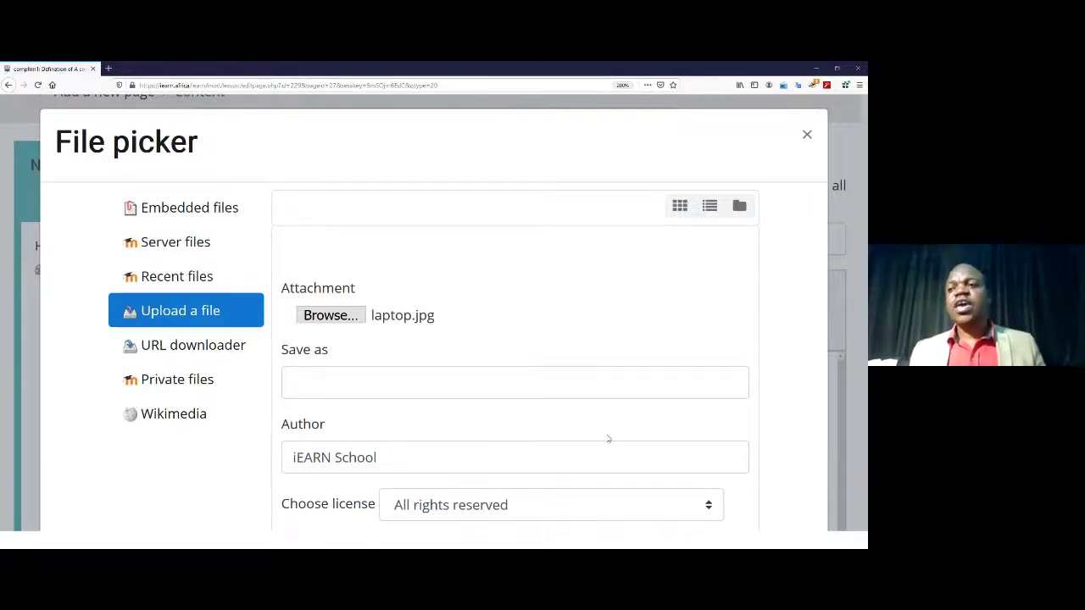
left_click_drag(680, 131, 683, 90)
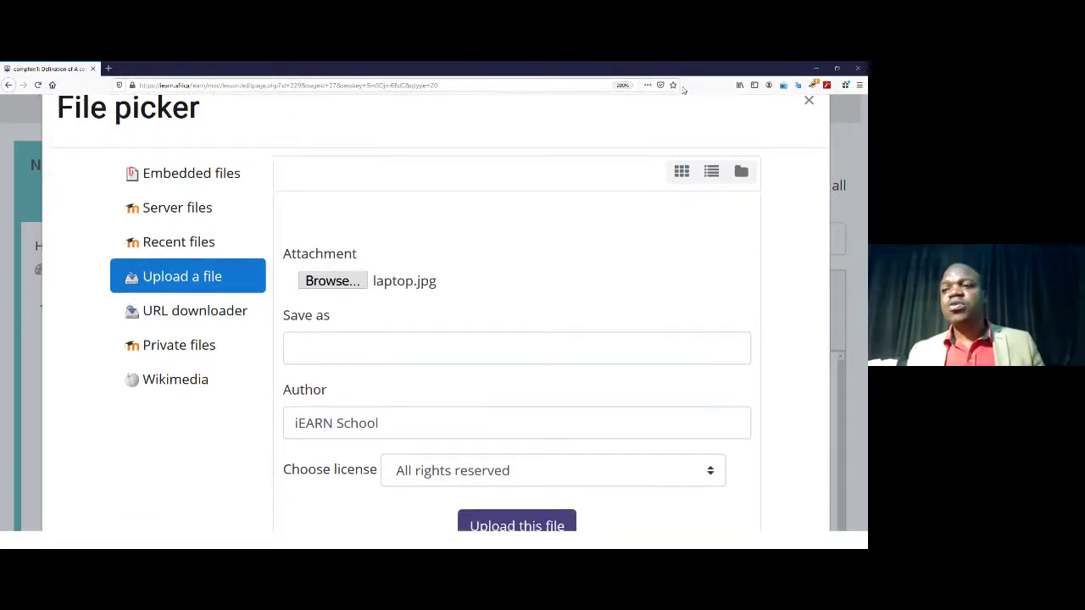
left_click(513, 527)
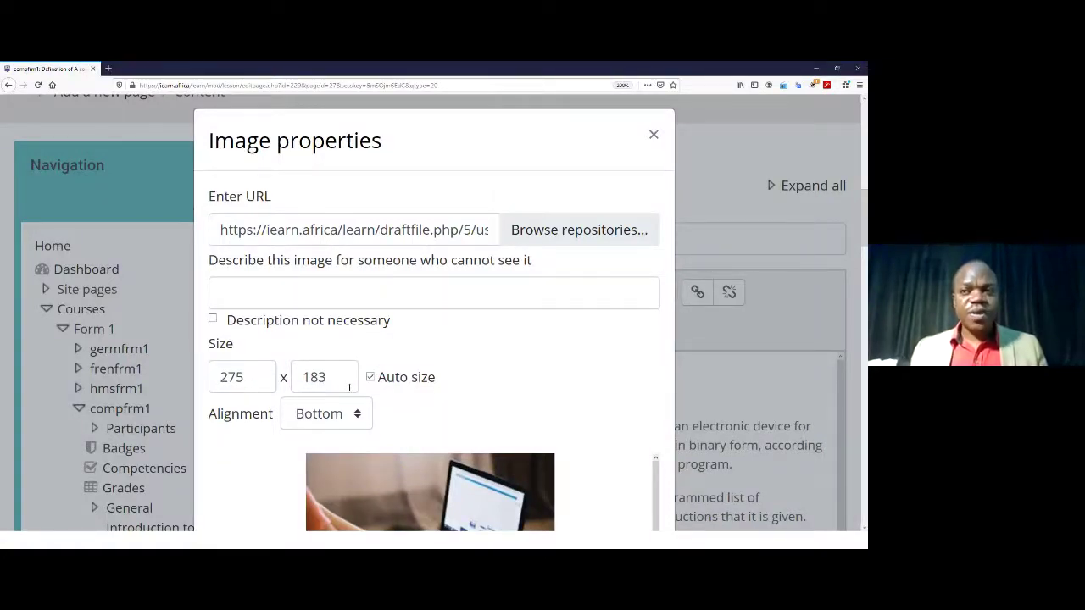
Step: Mark the laptop image's description as not necessary and save the image into the page contents
scroll(491, 407, "down", 2)
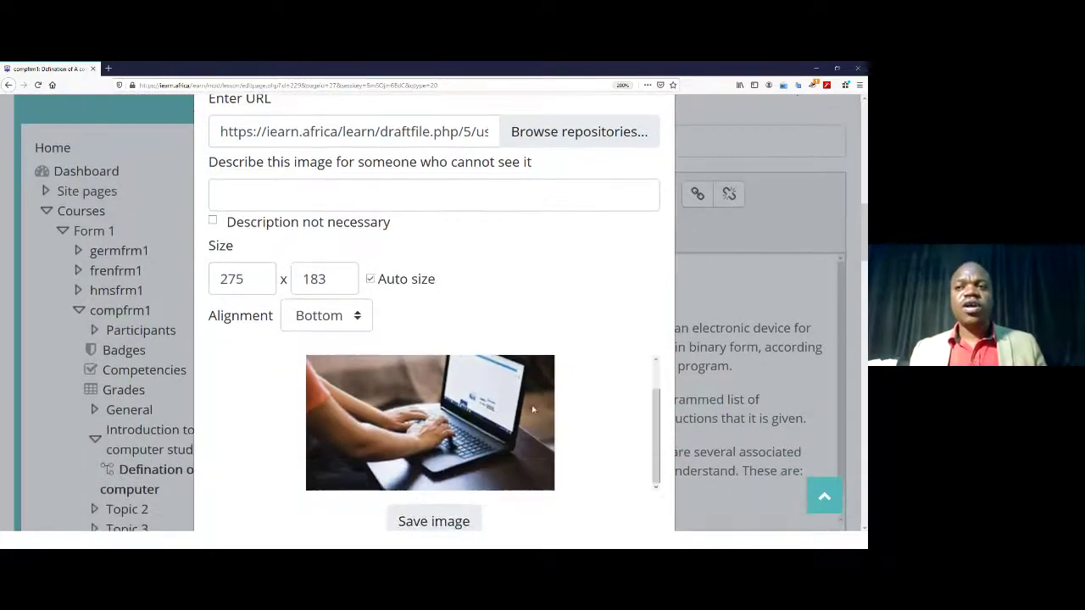
scroll(532, 410, "down", 4)
left_click(405, 331)
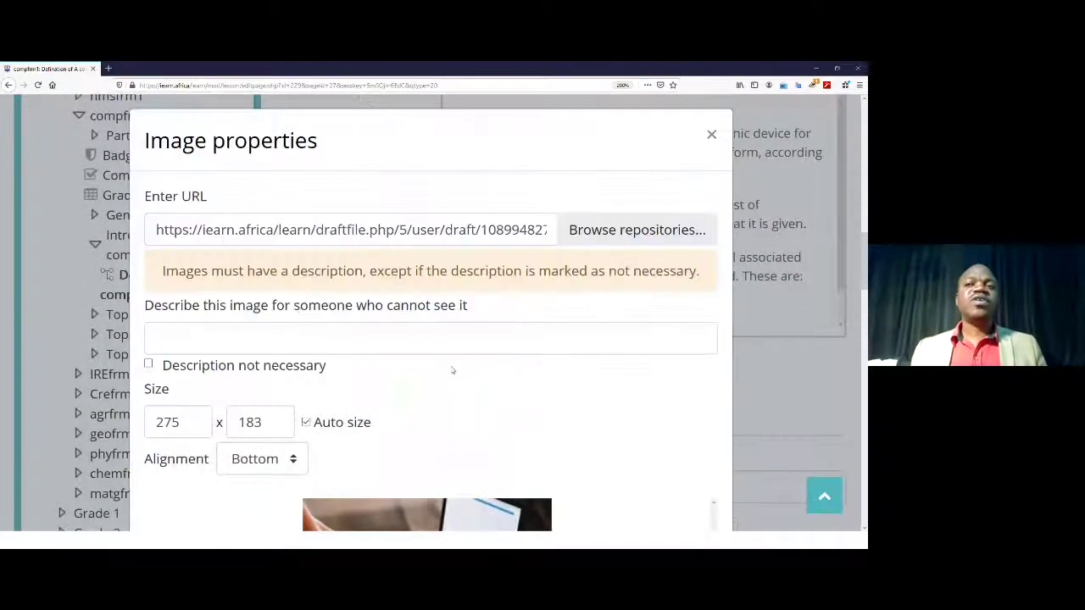
scroll(513, 372, "down", 3)
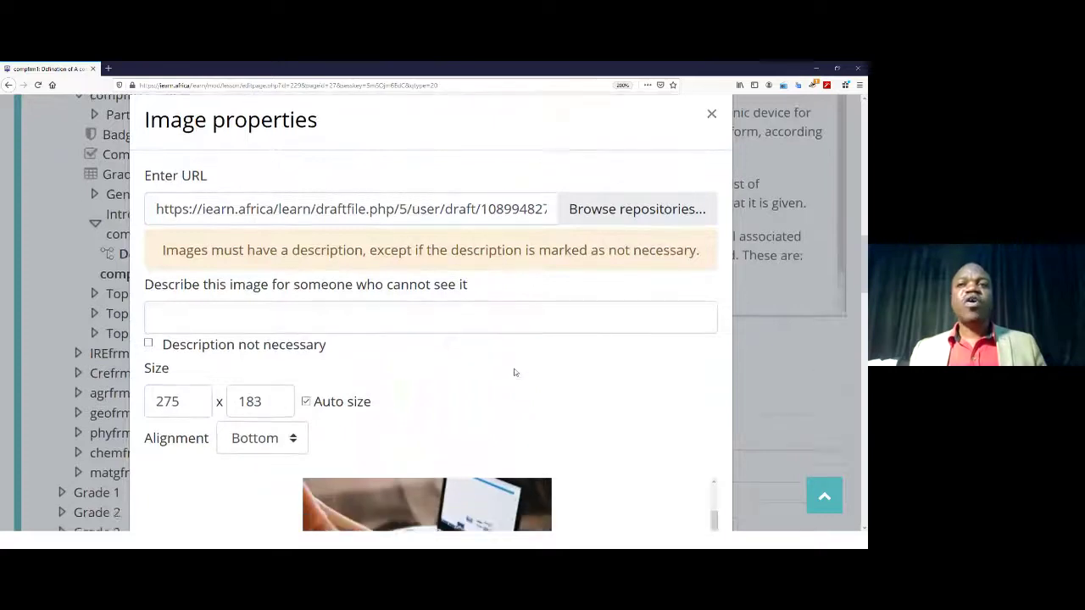
scroll(213, 250, "up", 3)
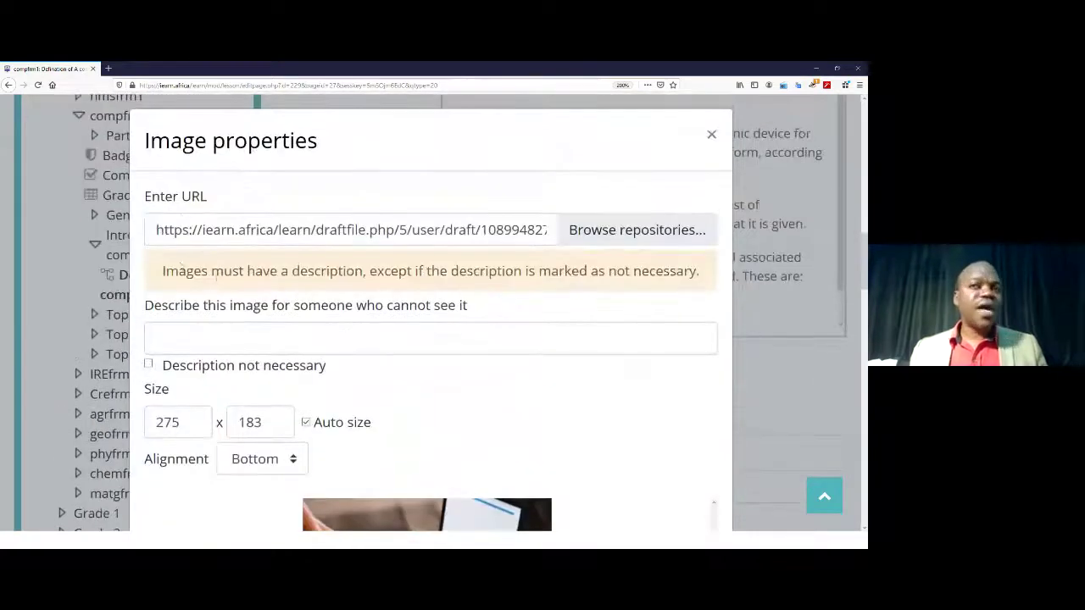
left_click(148, 364)
scroll(443, 380, "down", 5)
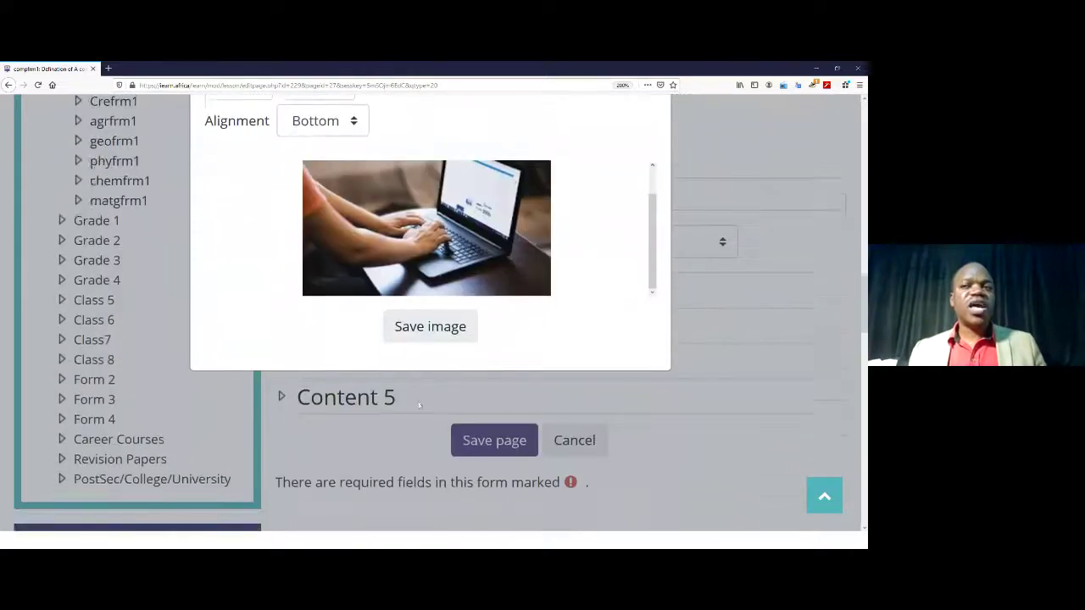
left_click(464, 335)
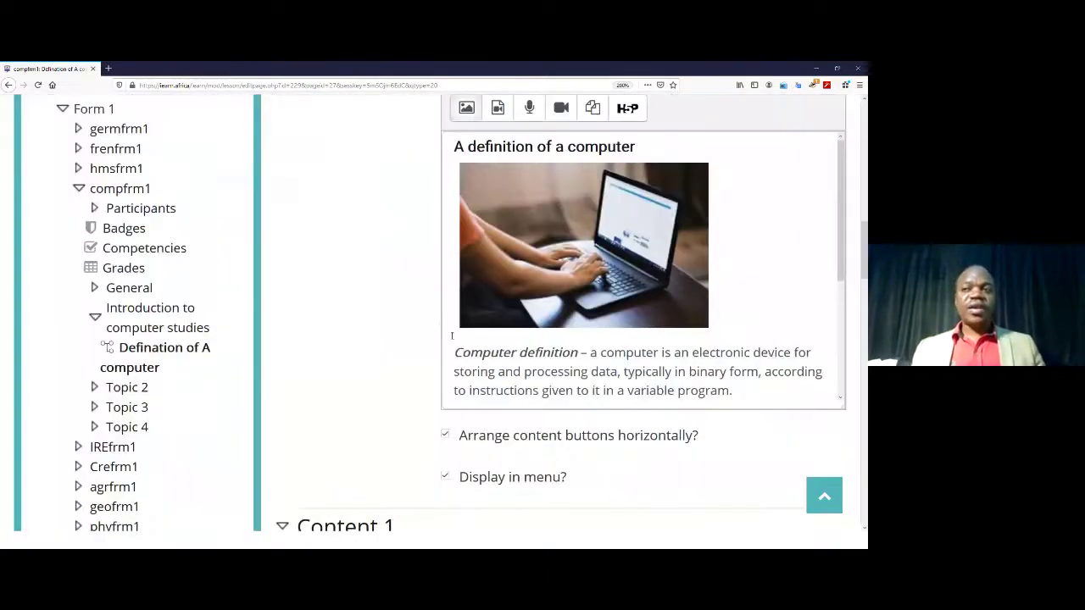
Step: Centre the laptop image under the "A definition of a computer" heading in the page contents
scroll(804, 380, "up", 3)
scroll(803, 380, "down", 2)
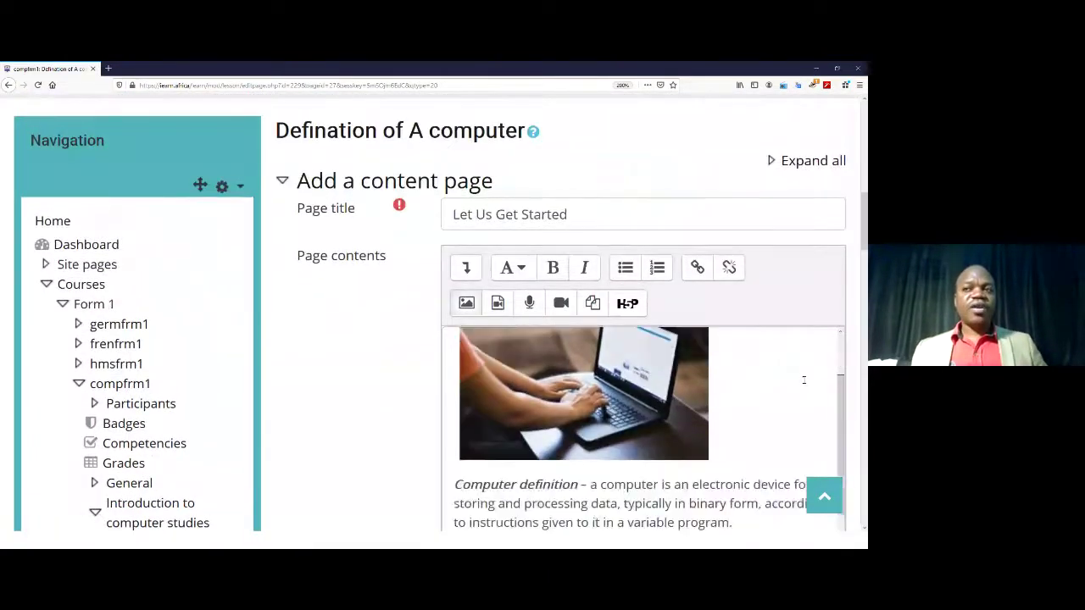
scroll(803, 380, "up", 2)
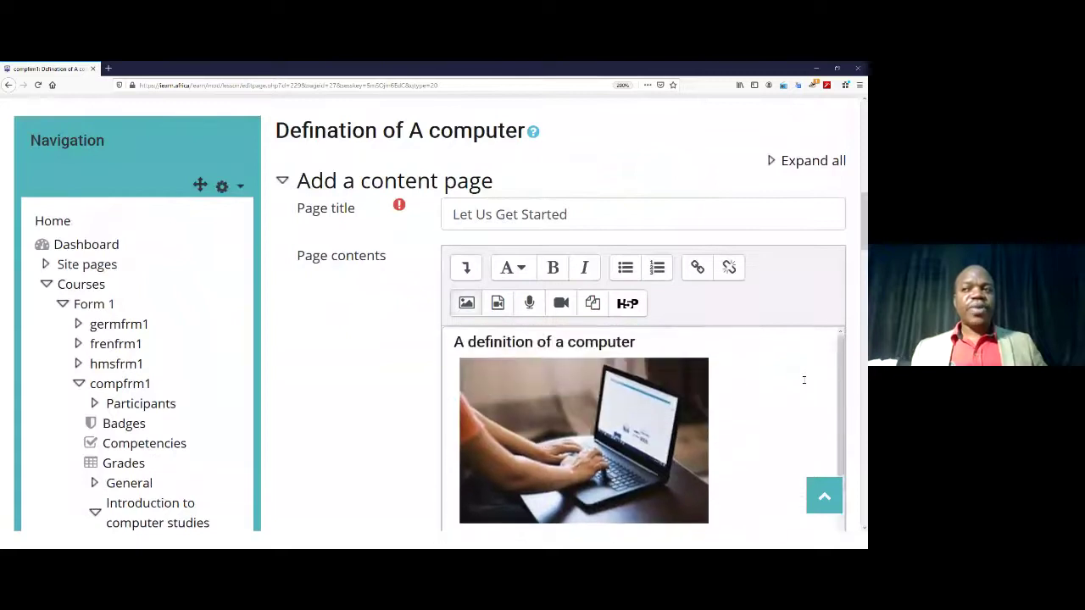
left_click(460, 387)
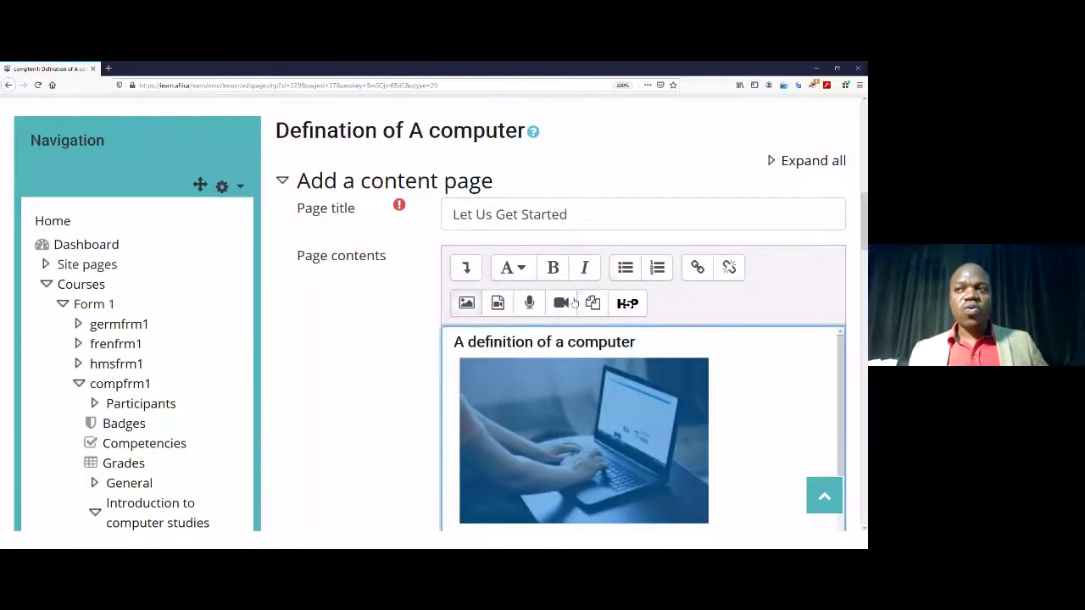
left_click(465, 268)
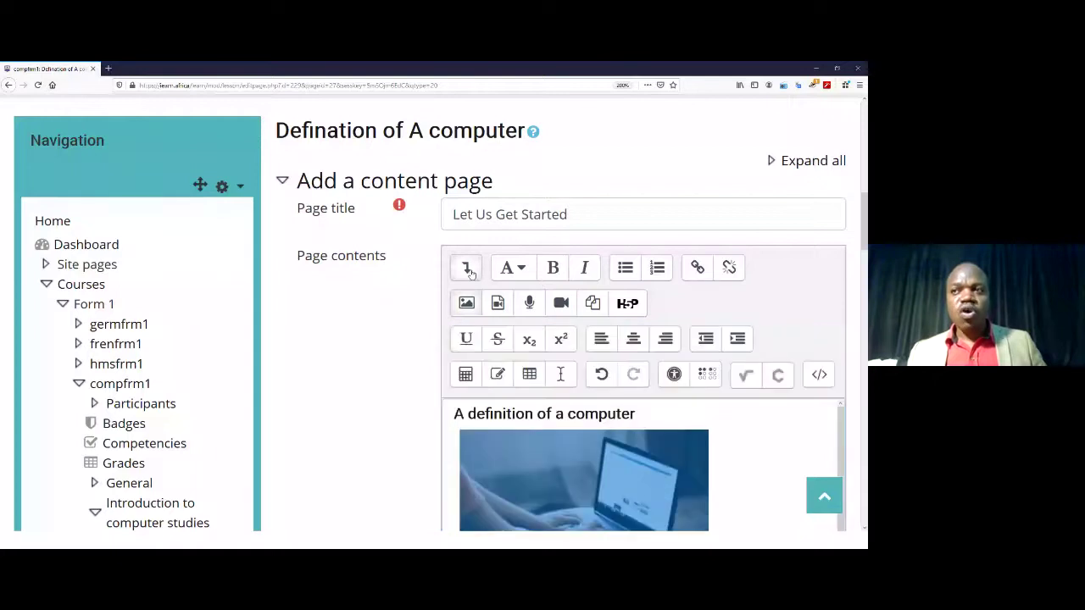
left_click(632, 339)
scroll(678, 389, "down", 1)
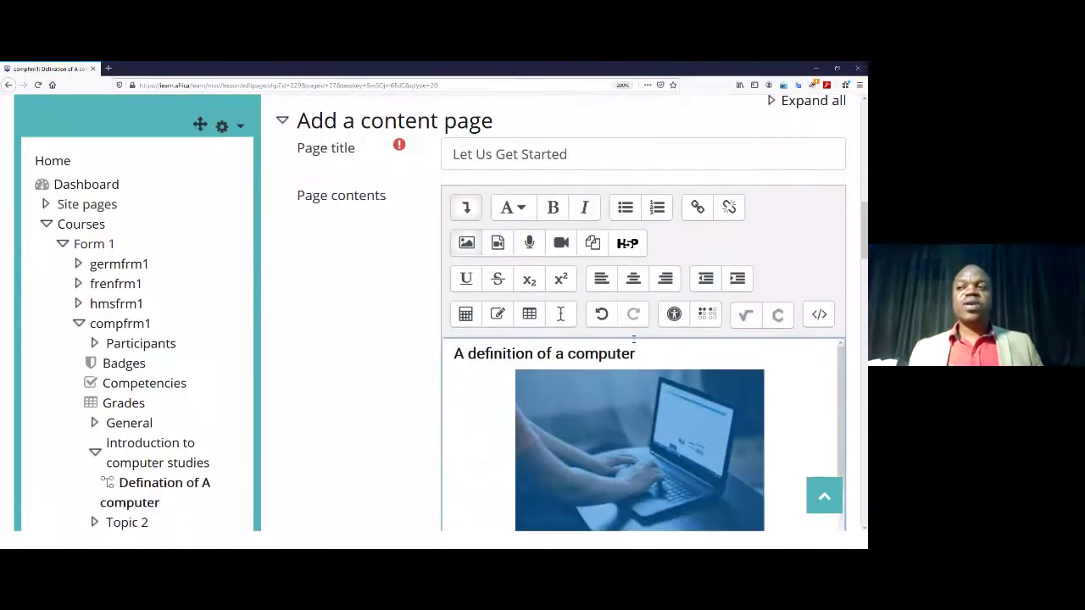
Step: Review the rest of the page contents and the Content 1 description and jump settings
scroll(712, 432, "down", 5)
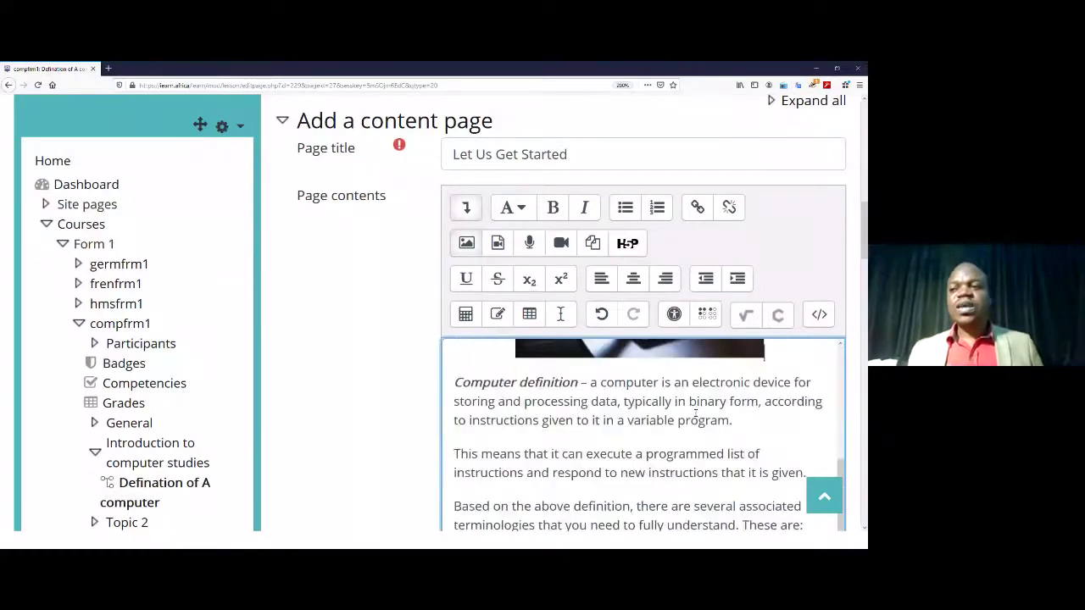
scroll(678, 424, "down", 3)
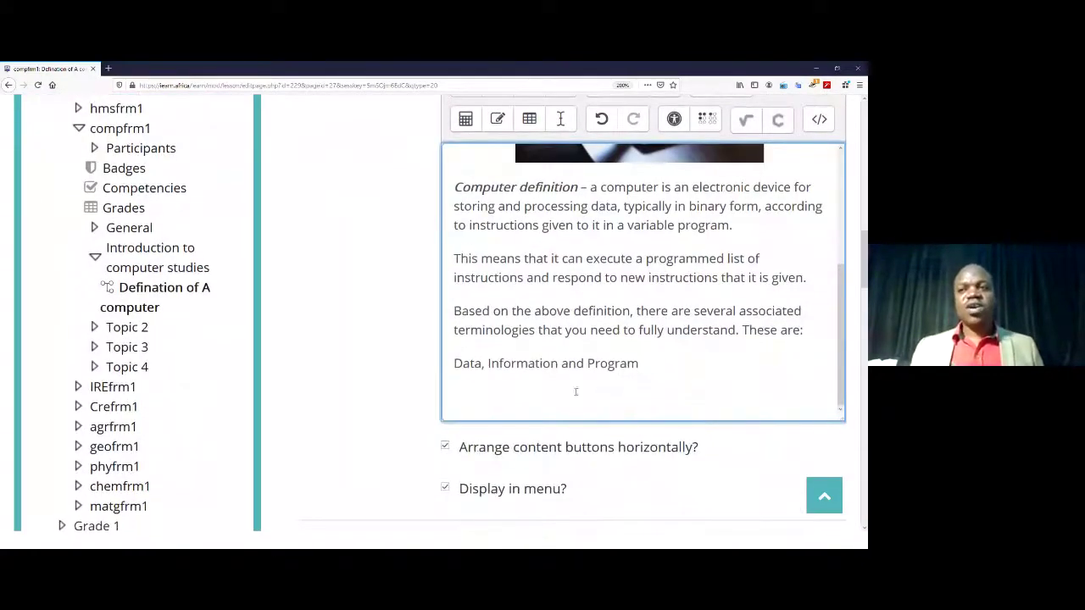
scroll(577, 398, "down", 3)
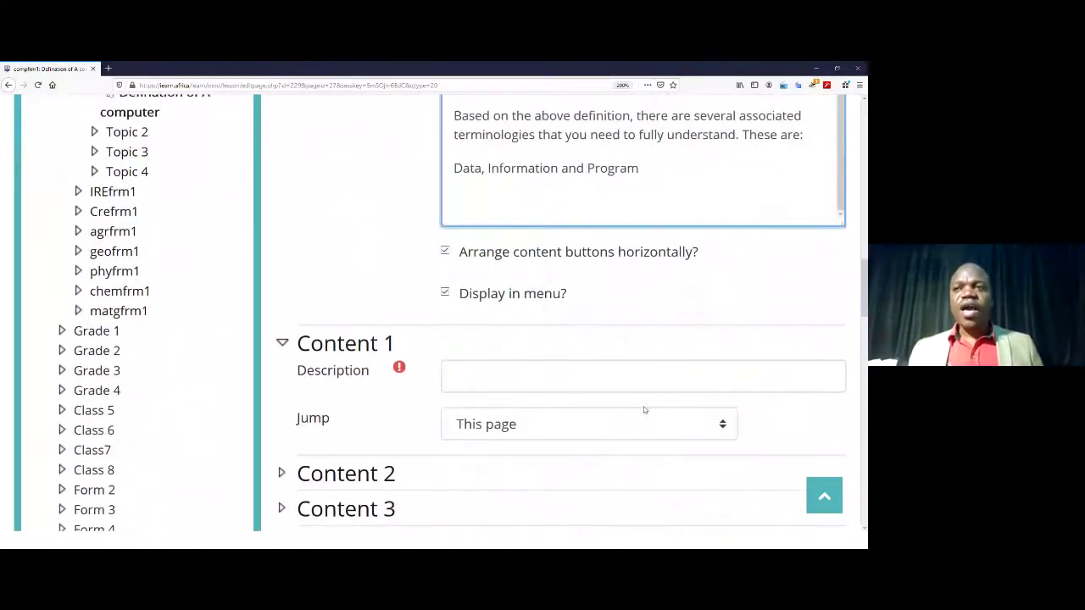
scroll(643, 410, "down", 2)
left_click(492, 283)
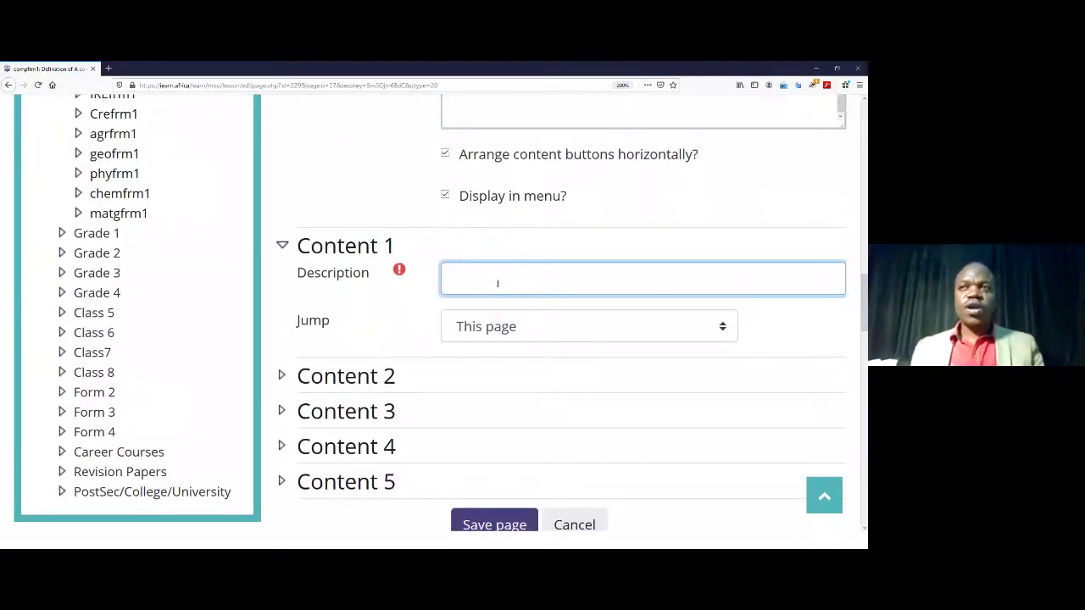
scroll(497, 283, "up", 5)
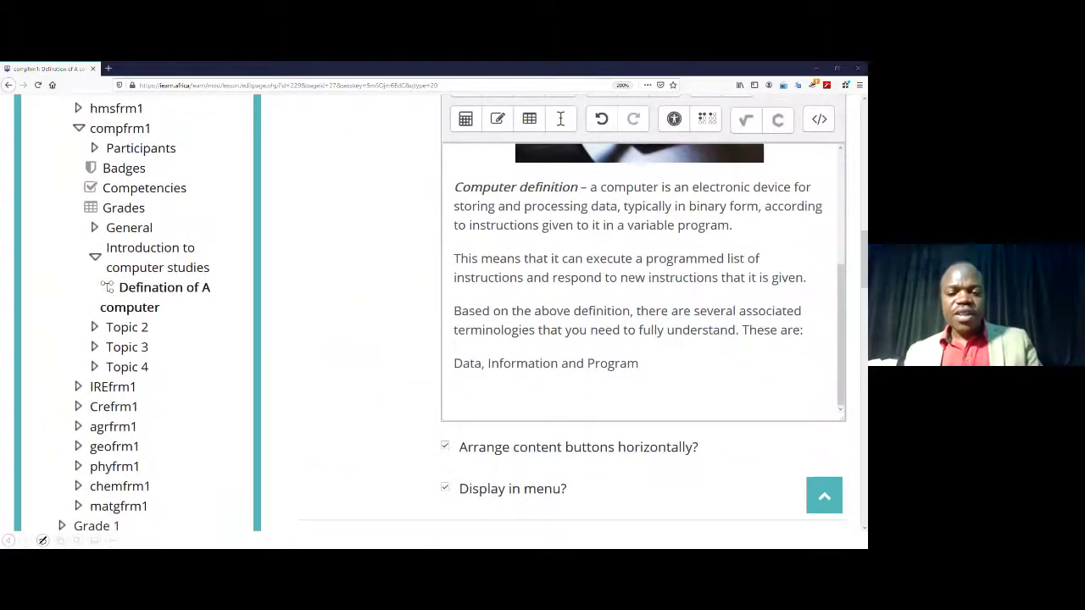
Step: Switch to the Moodle Lesson Template document in Word and find the Data and Information definitions
key("alt+Tab")
left_click_drag(99, 211, 339, 480)
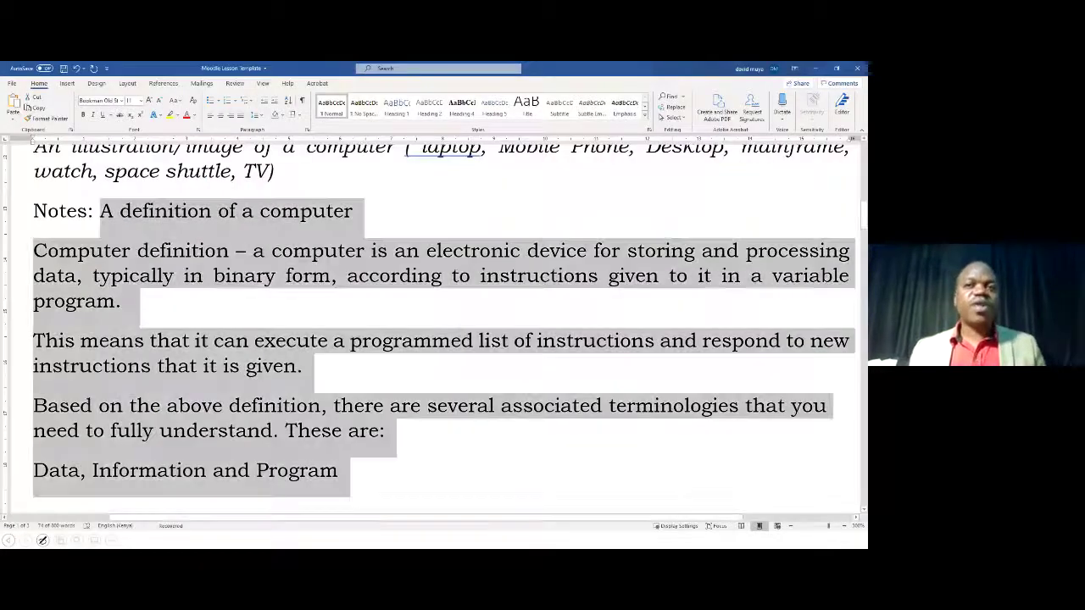
scroll(263, 227, "down", 3)
scroll(262, 227, "down", 3)
scroll(54, 249, "up", 3)
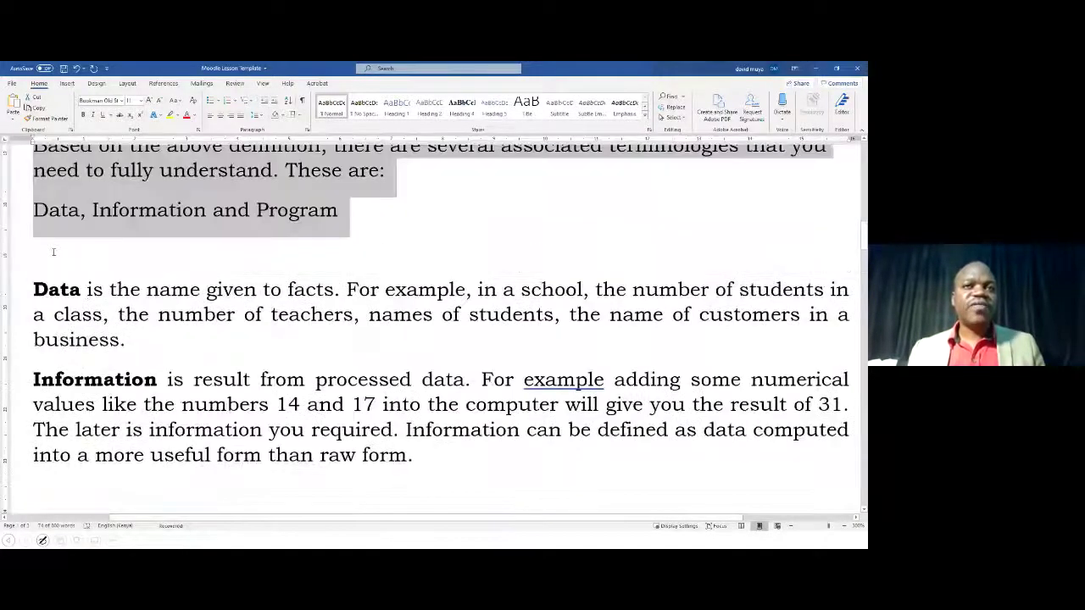
Step: Copy the Data and Information definition paragraphs from the lesson template
left_click_drag(34, 289, 428, 326)
scroll(295, 271, "up", 2)
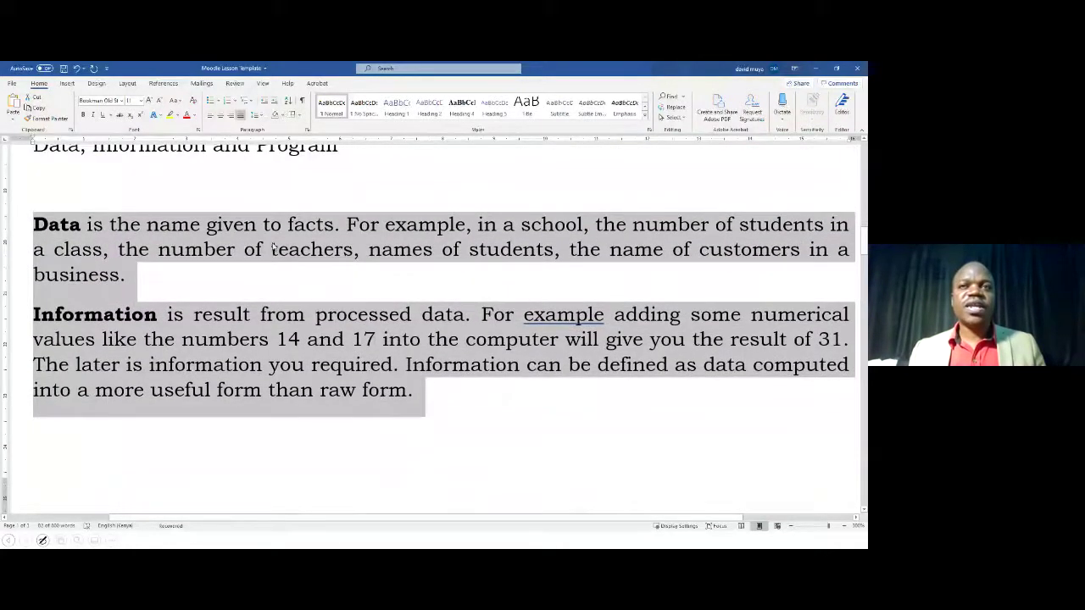
right_click(273, 247)
left_click(295, 266)
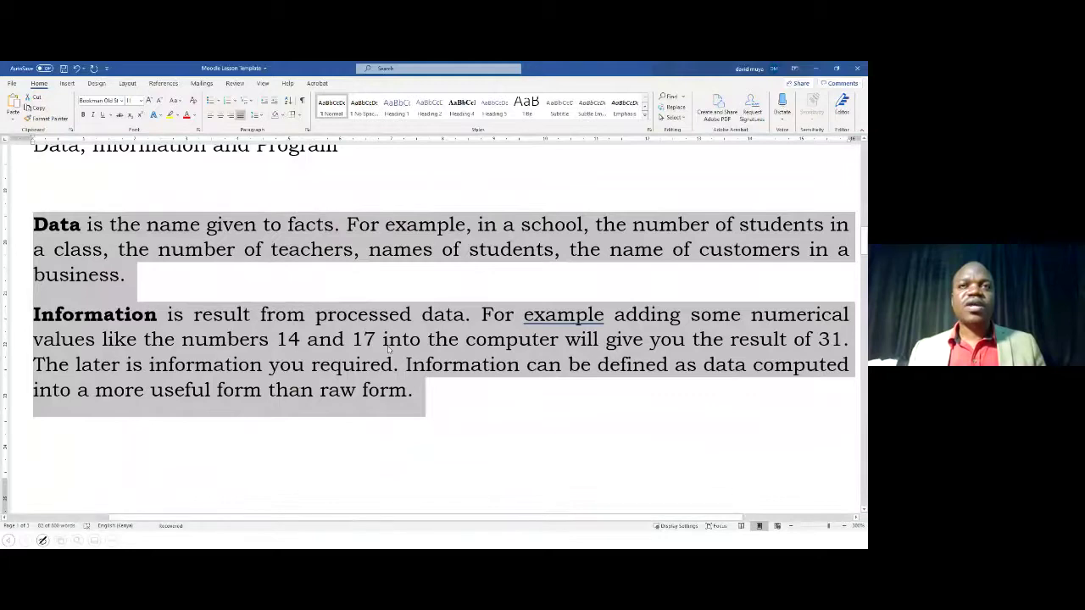
Step: Check the lesson template through its knowledge check question and copy the Data, Information and Program definitions under content page 2
scroll(388, 348, "up", 15)
scroll(388, 347, "down", 4)
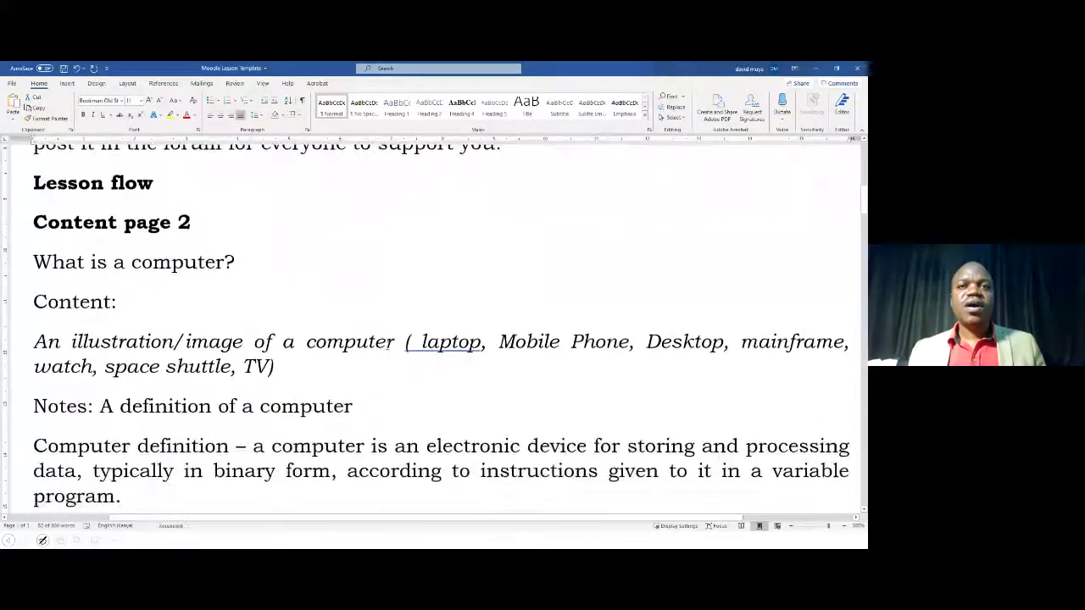
scroll(388, 344, "down", 14)
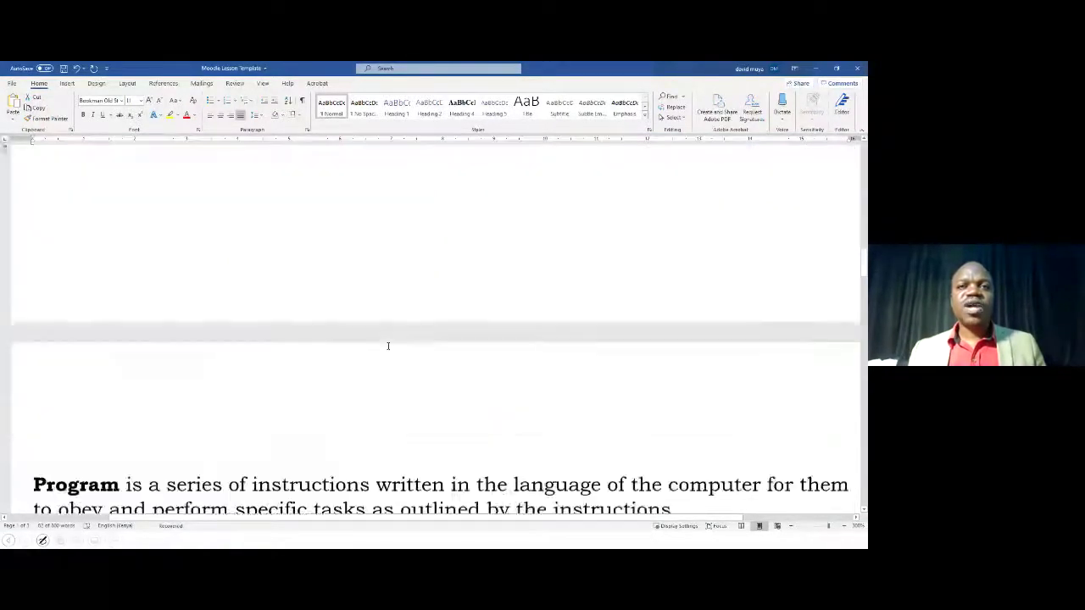
scroll(388, 346, "down", 5)
scroll(388, 346, "up", 1)
scroll(389, 343, "down", 7)
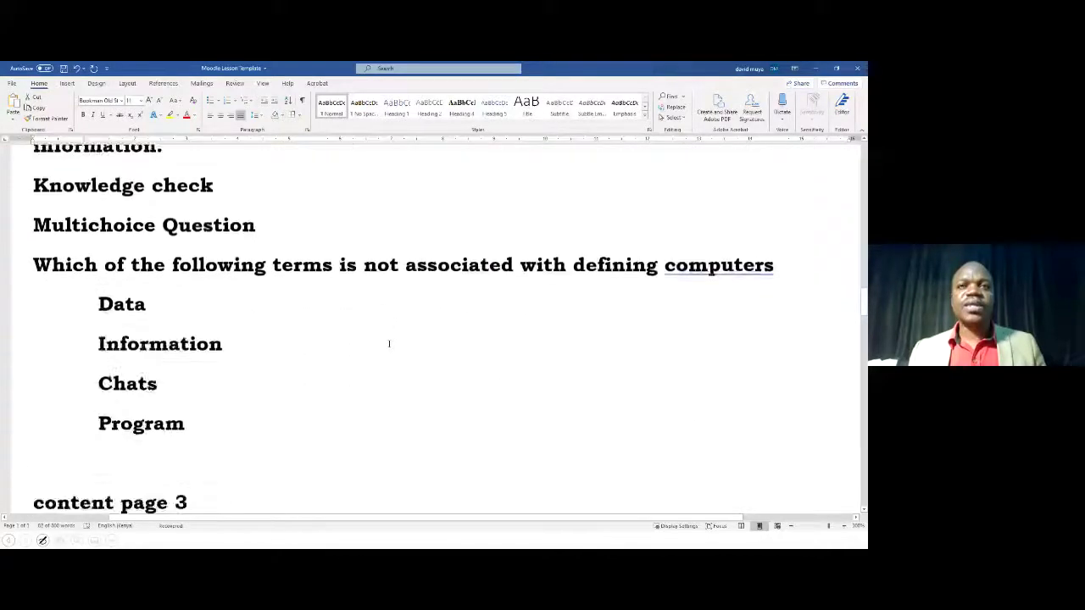
scroll(389, 343, "up", 3)
left_click_drag(172, 277, 51, 161)
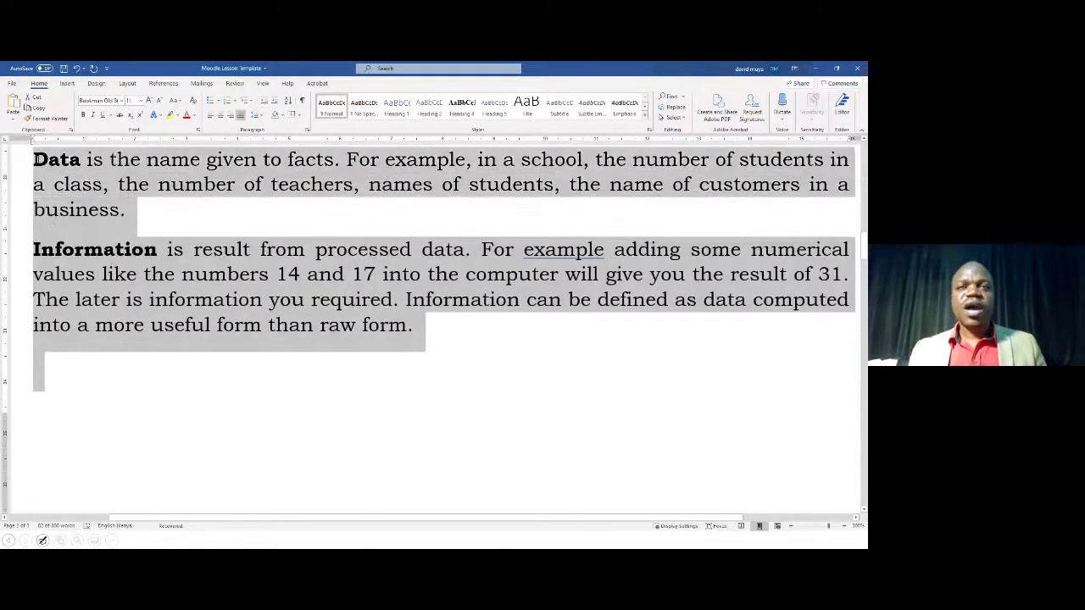
scroll(194, 336, "up", 5)
right_click(194, 353)
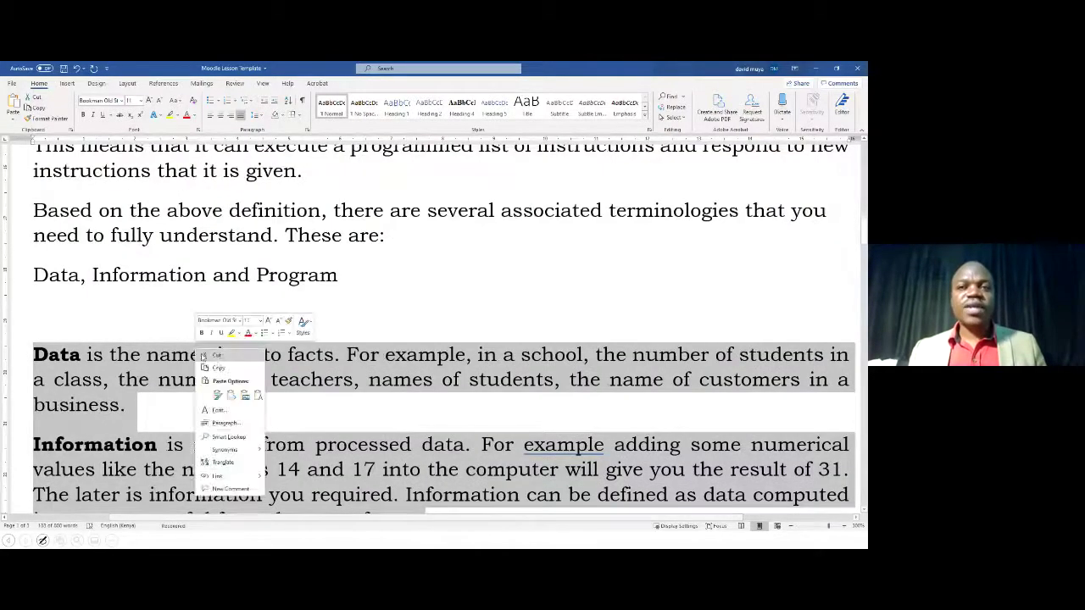
key("Escape")
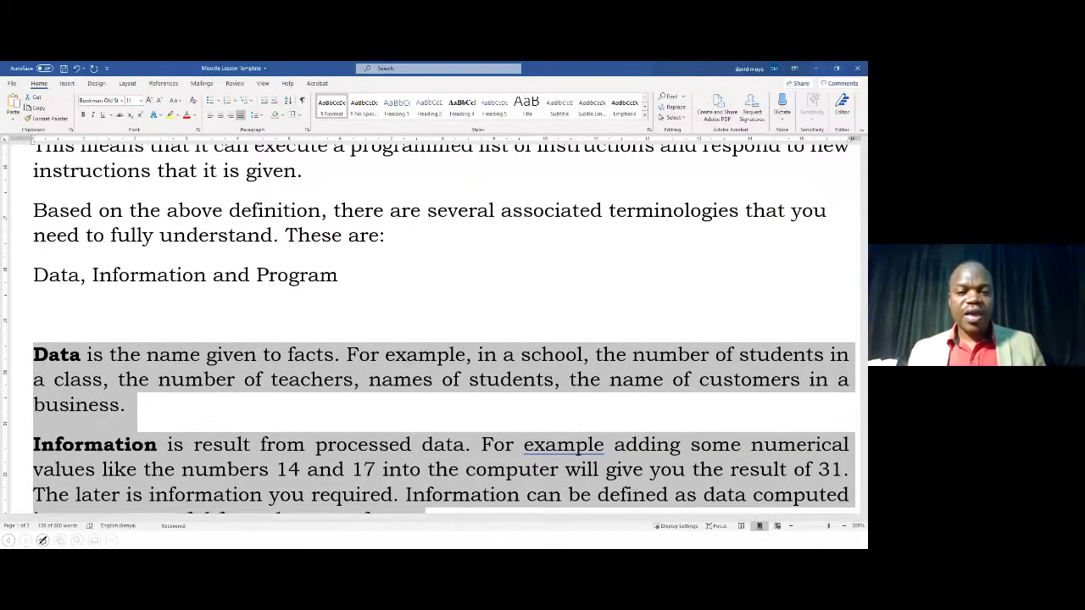
key("Left")
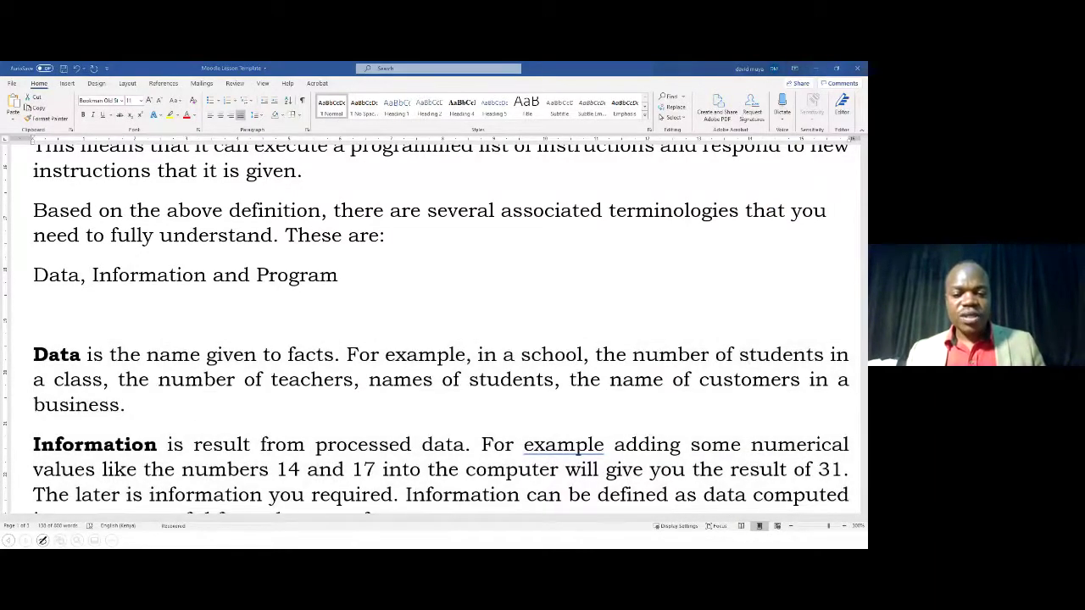
Step: Switch back to the Moodle content page in the browser and enter "Data, Information Program" as the Content 1 description
key("alt+Tab")
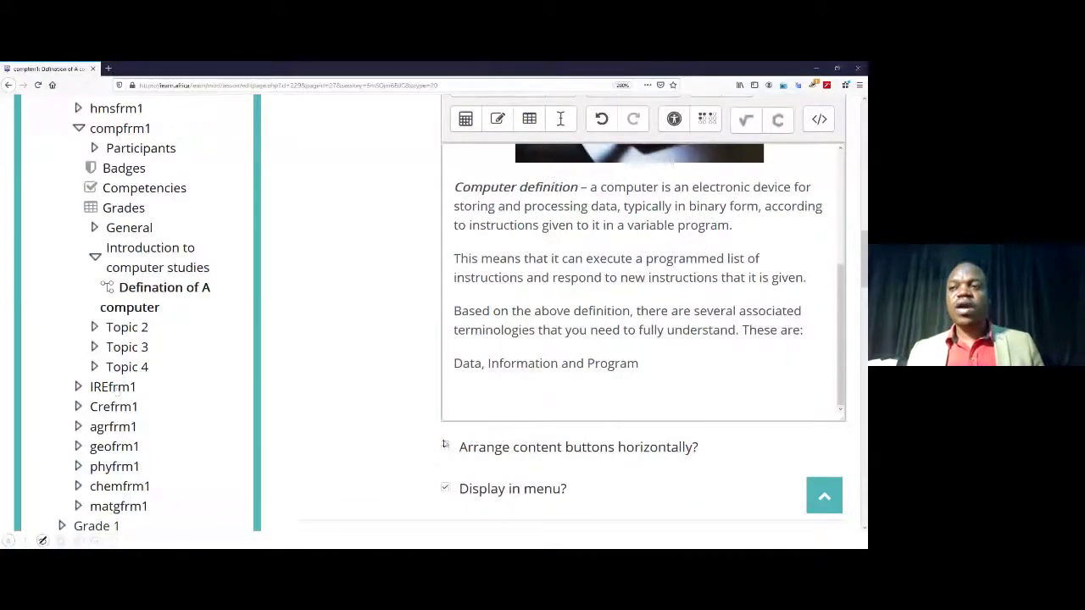
scroll(496, 405, "down", 3)
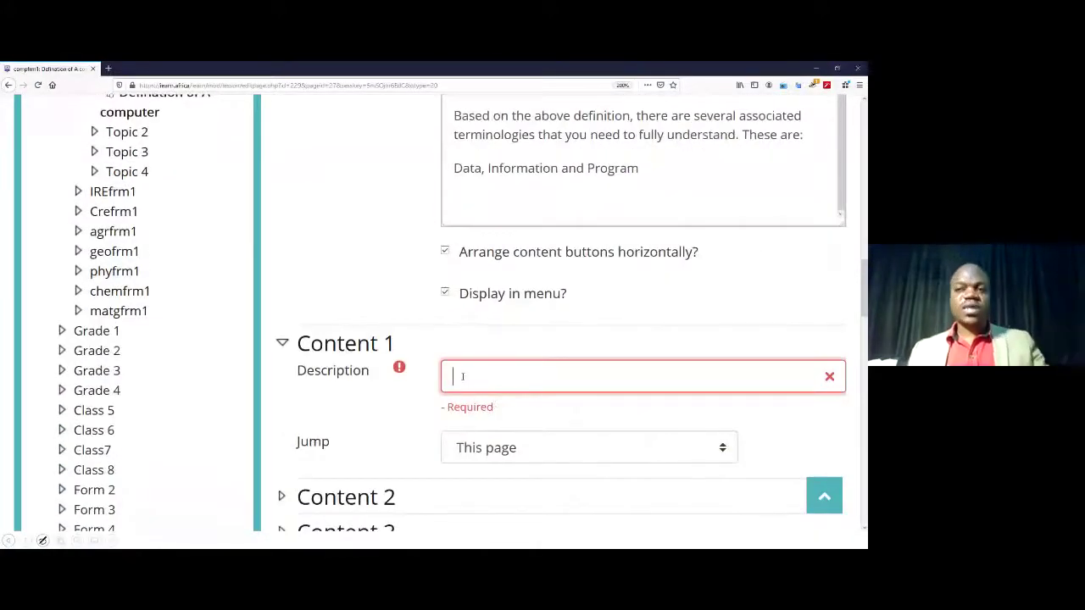
left_click(463, 376)
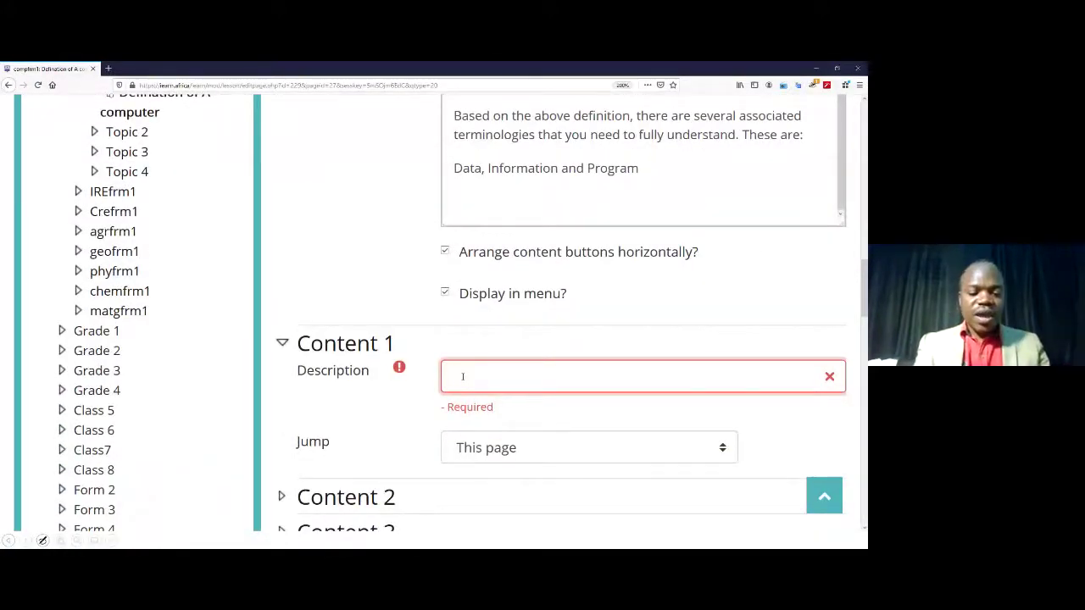
type("Da")
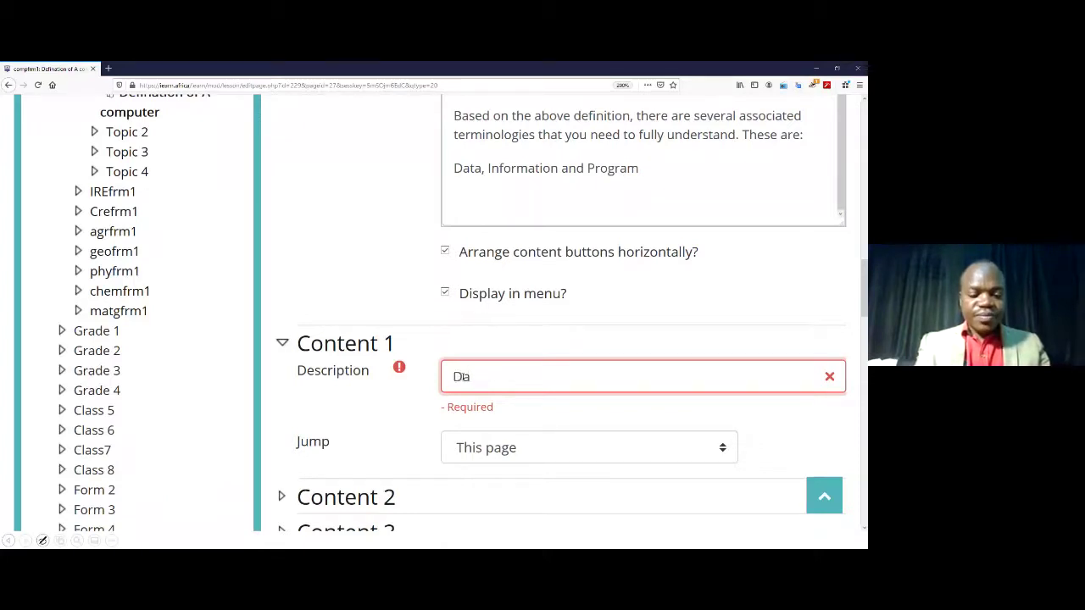
type("ta")
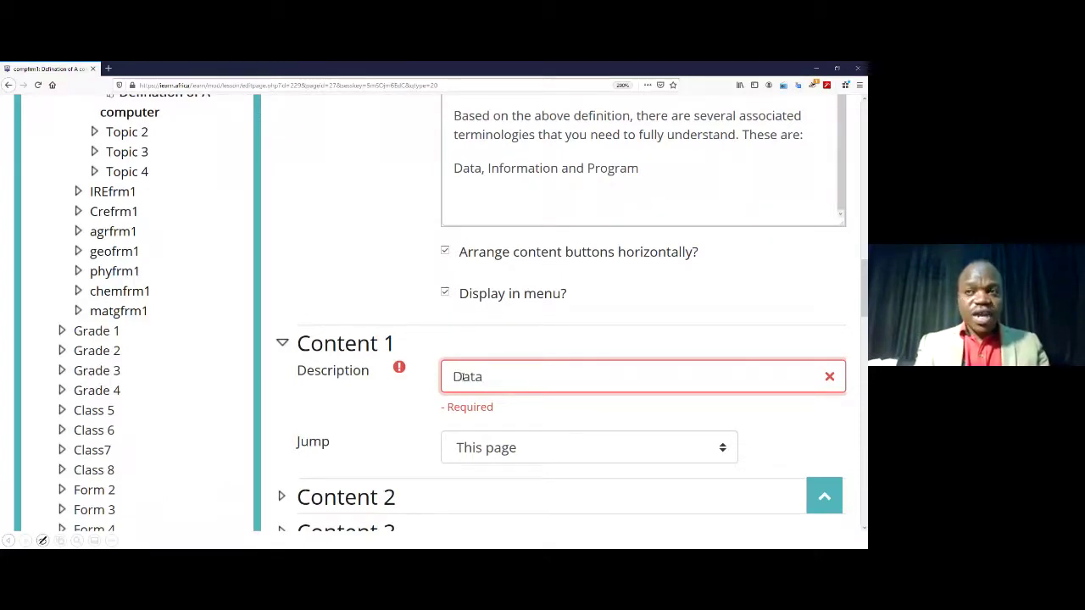
type(", I")
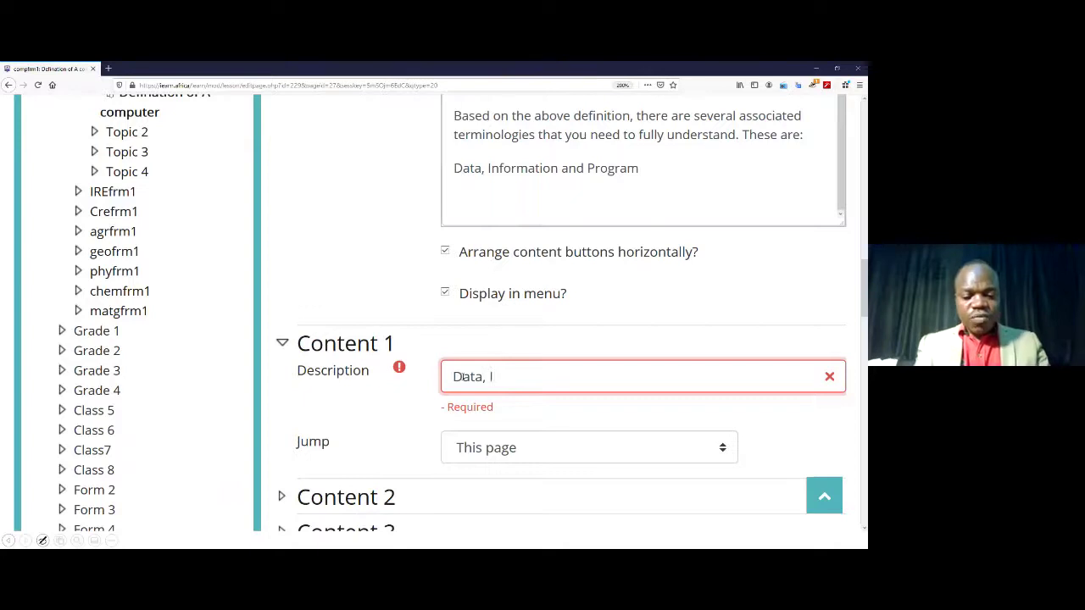
type("nformatio")
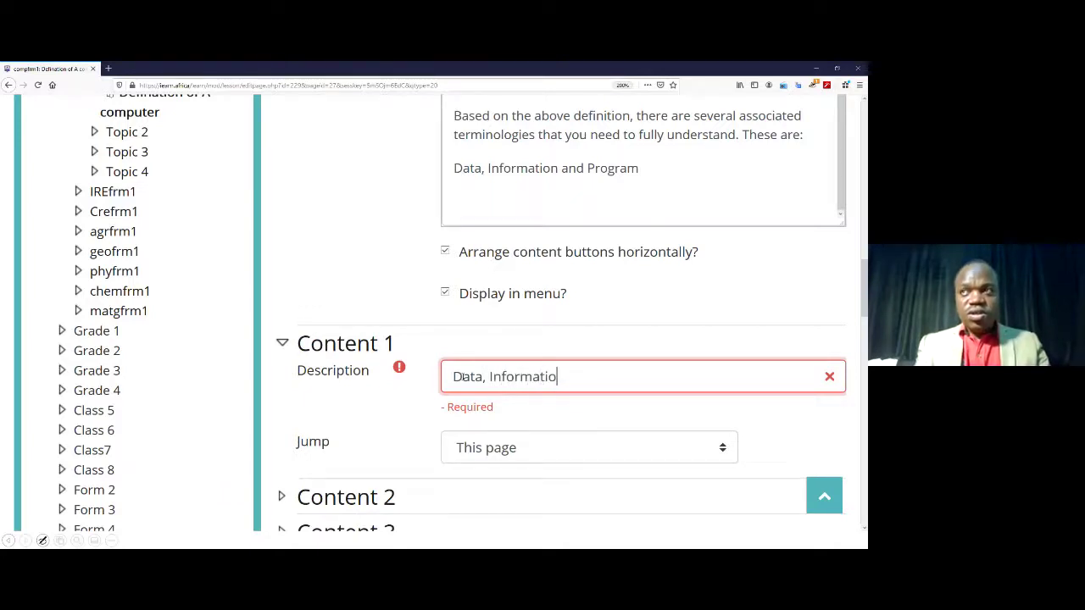
type("n Pro")
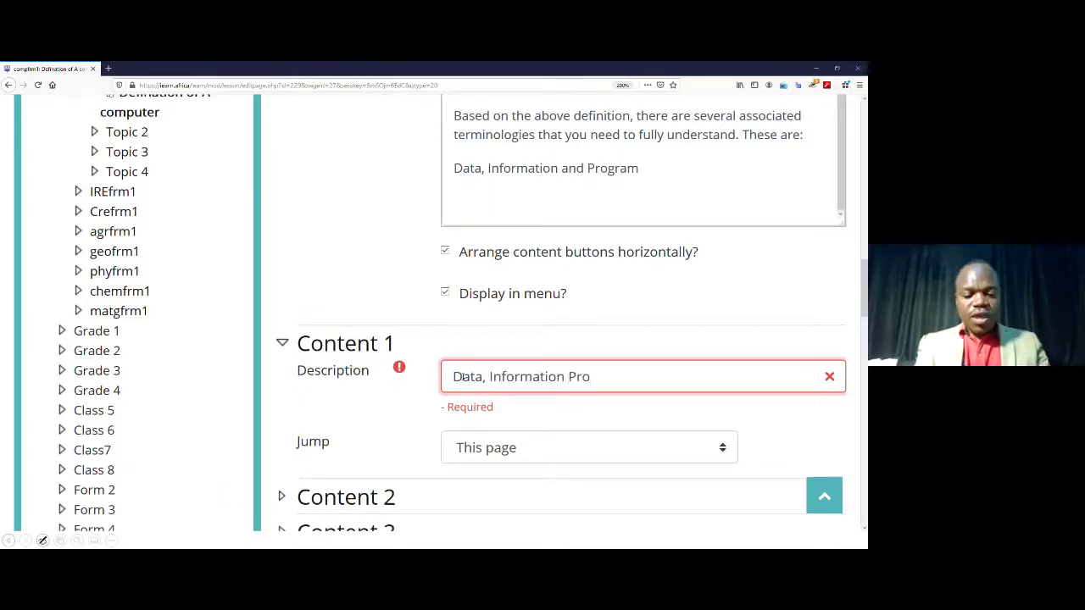
type("gram")
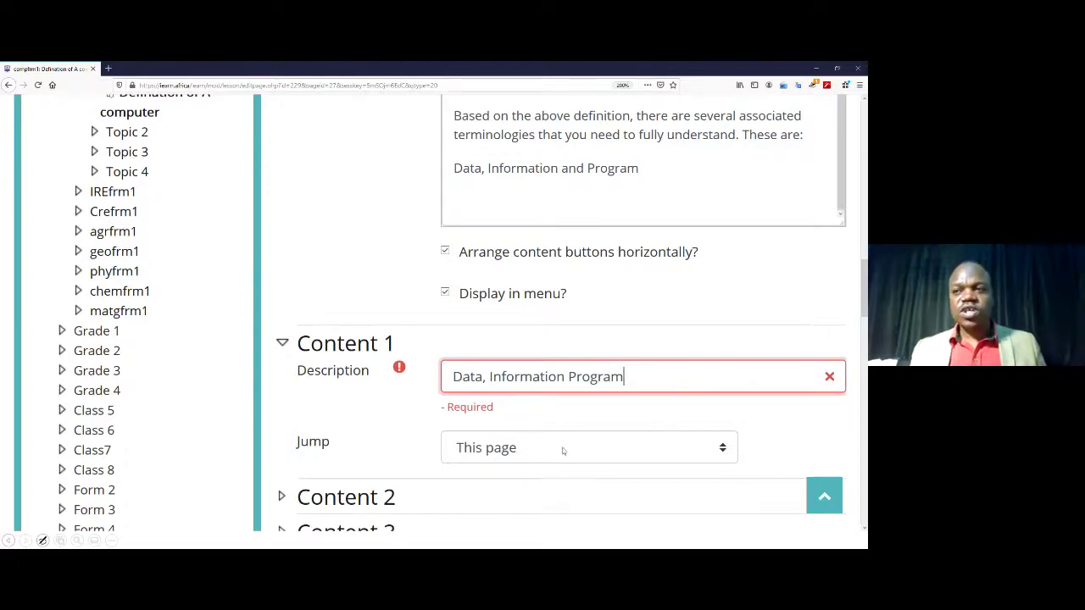
Step: Set the Content 1 jump to Next page and save the content page
left_click(551, 447)
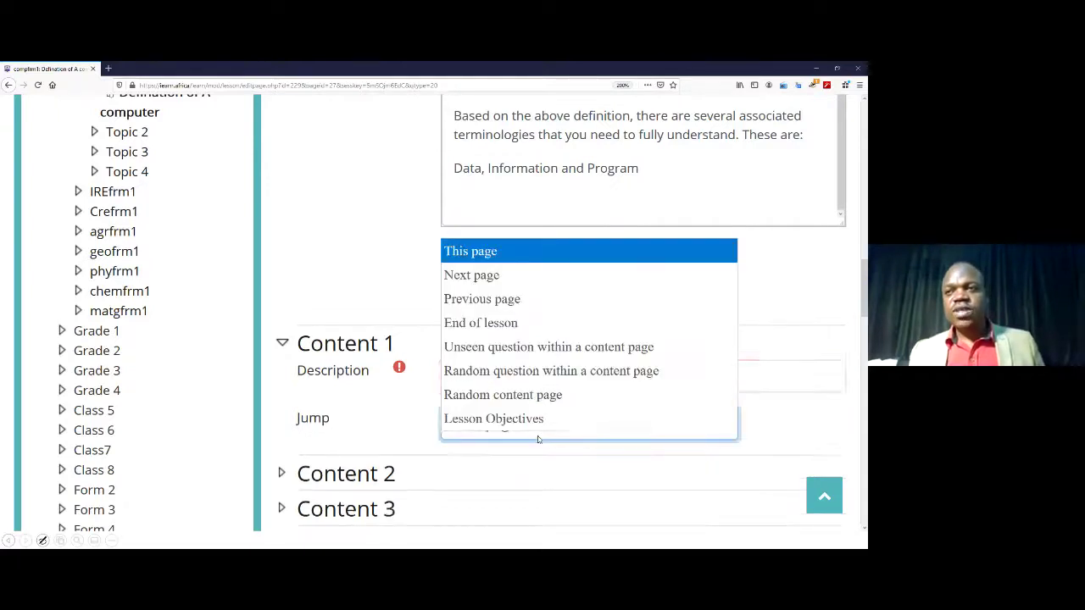
left_click(494, 276)
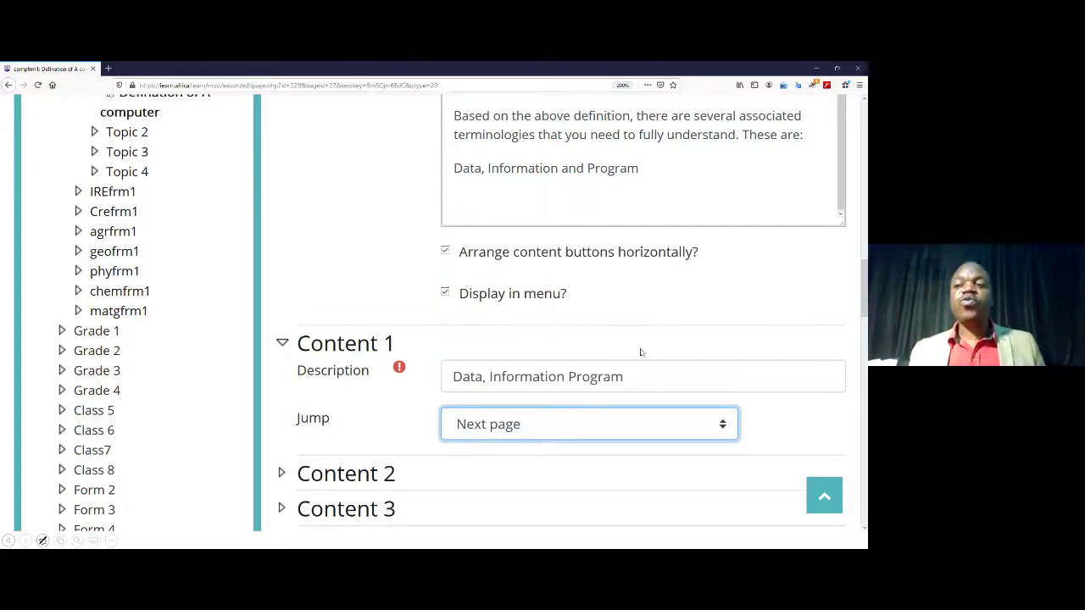
scroll(738, 339, "down", 5)
scroll(716, 383, "down", 1)
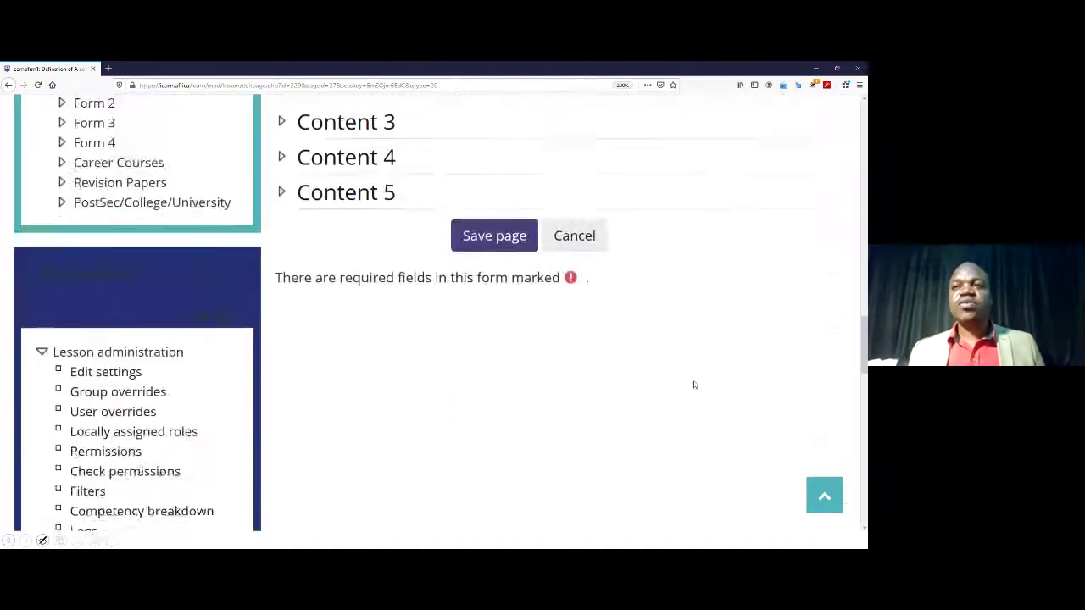
scroll(610, 356, "up", 1)
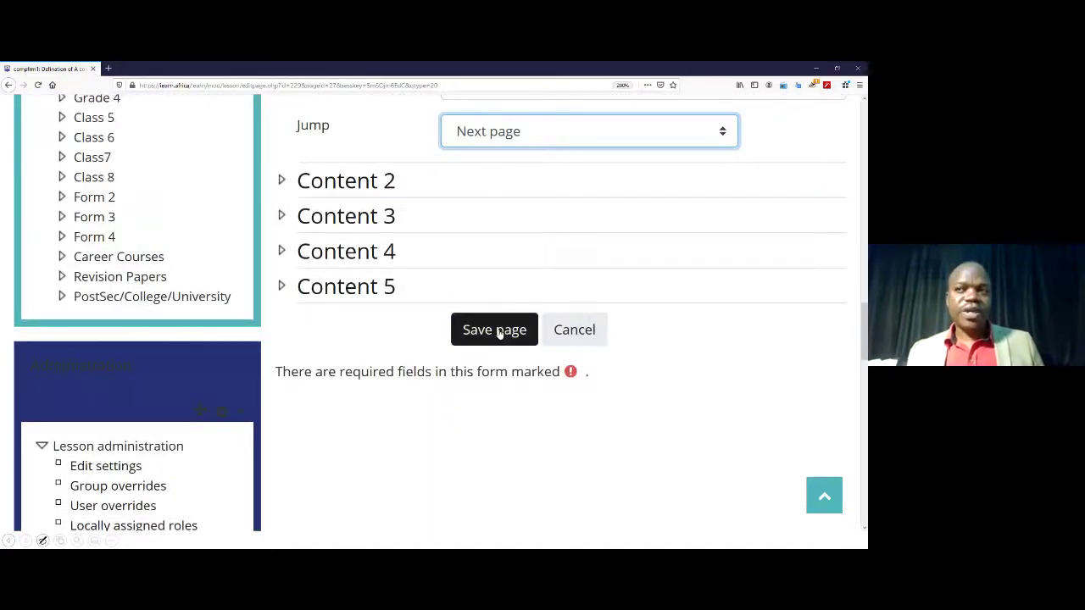
left_click(498, 330)
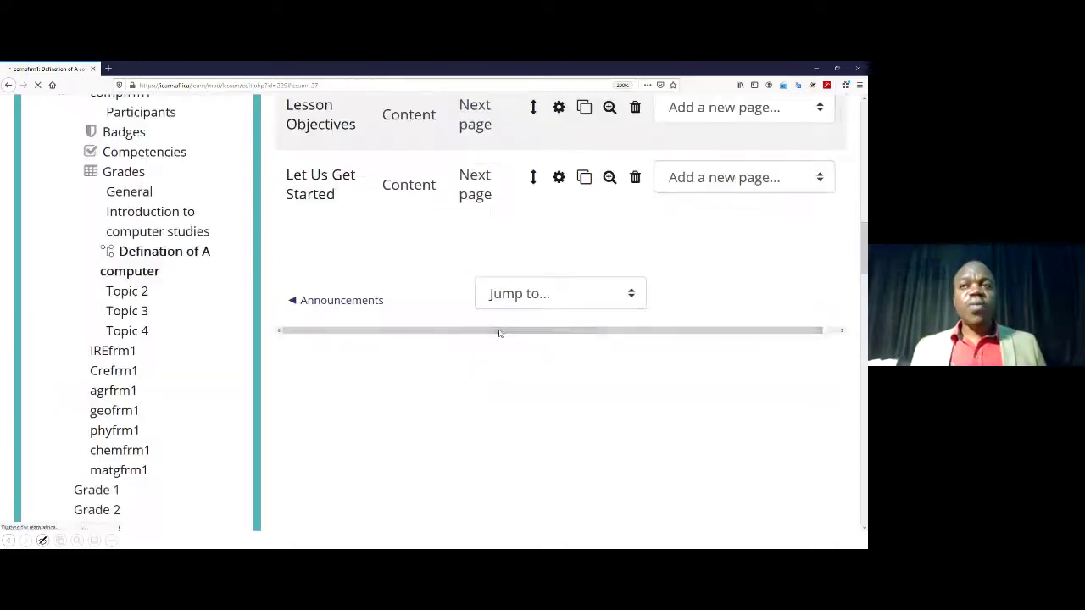
Step: Add a new content page after the Let Us Get Started page in the lesson
scroll(450, 333, "up", 4)
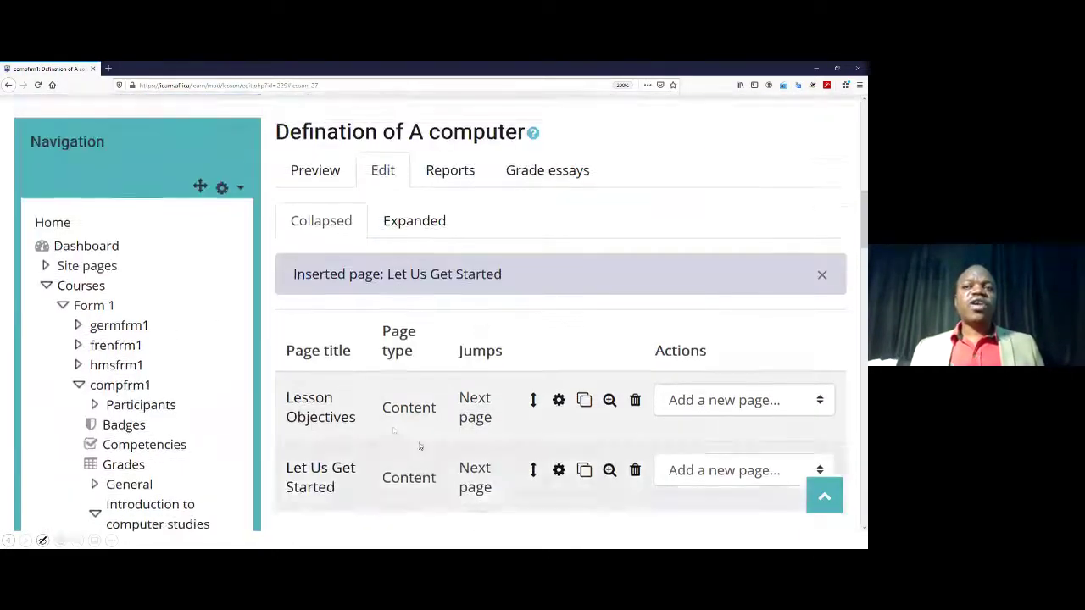
scroll(386, 385, "down", 1)
scroll(386, 386, "down", 1)
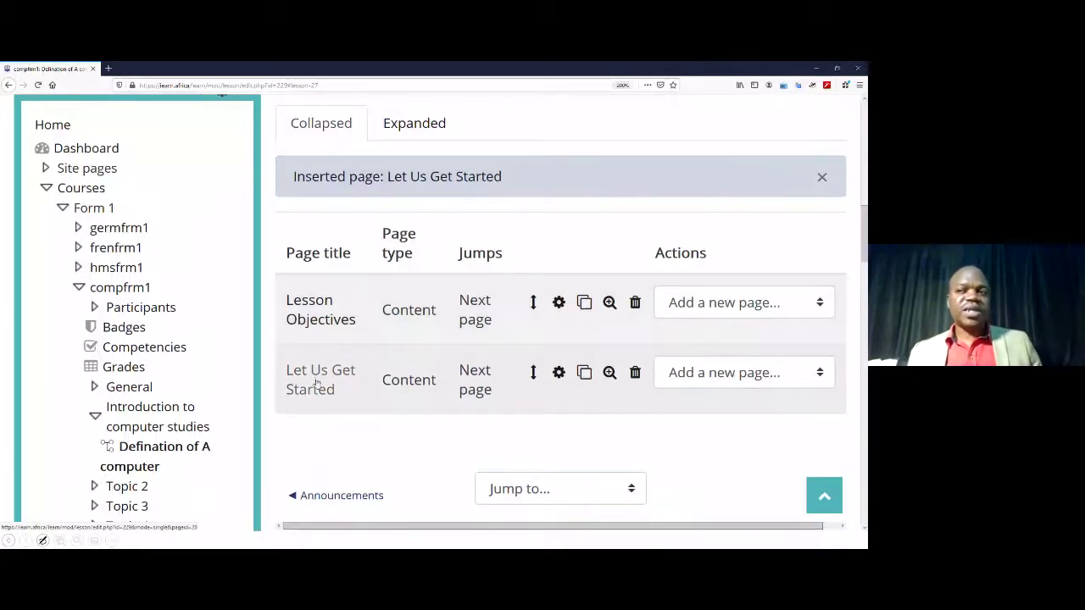
left_click(819, 378)
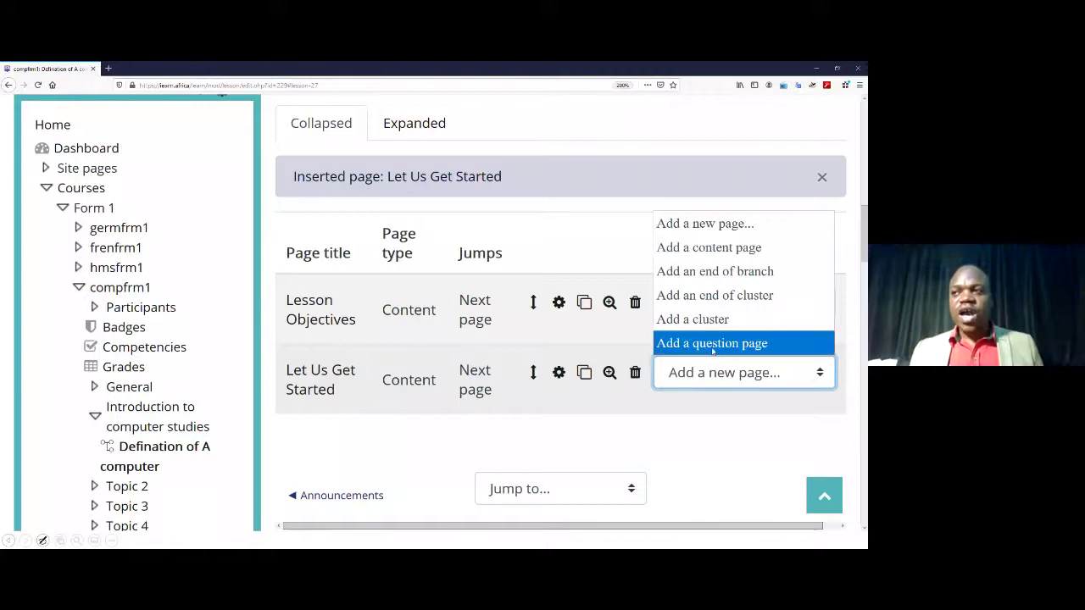
left_click(713, 251)
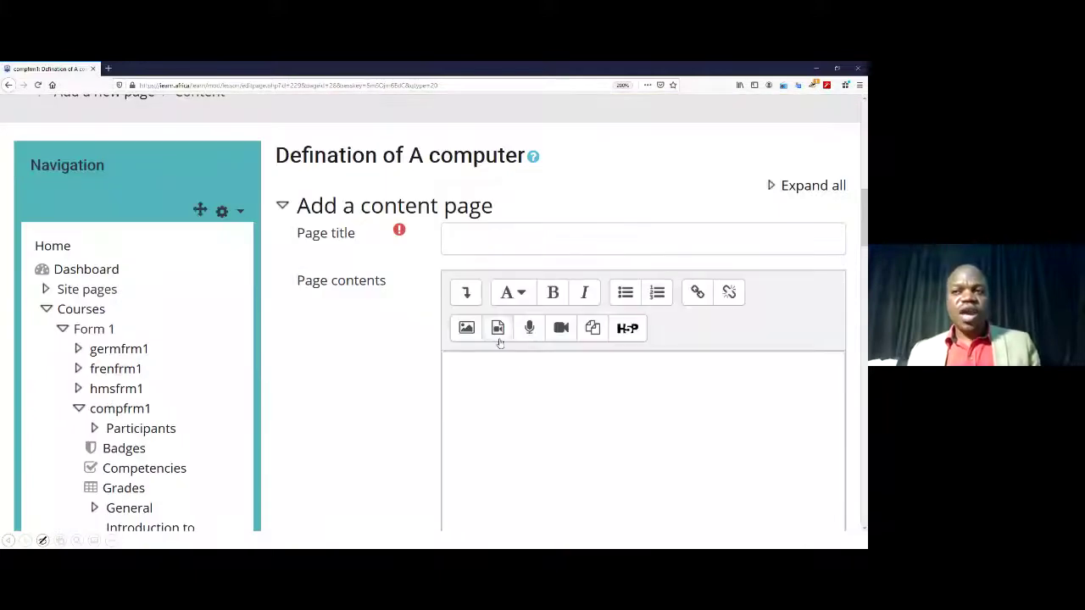
Step: Paste the copied Data, Information, Program and Computer definitions into the new page's contents
left_click(497, 330)
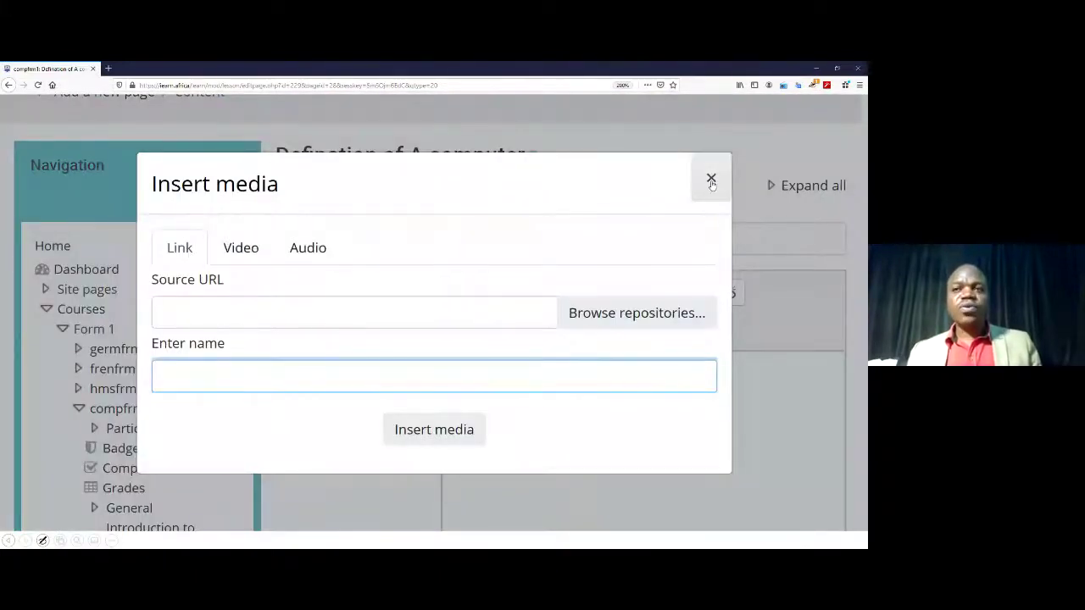
left_click(711, 177)
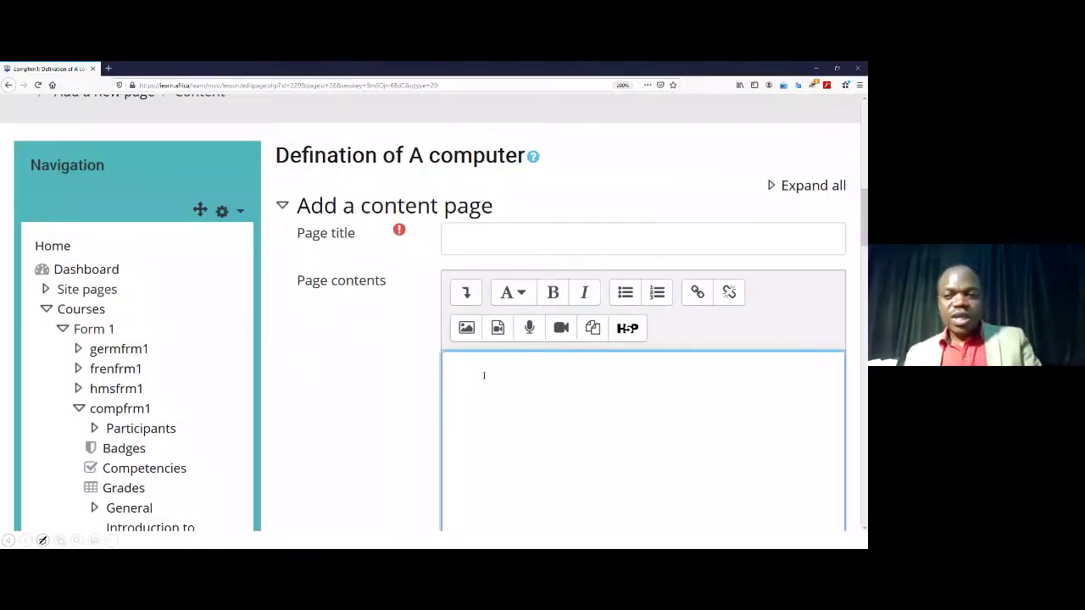
type("Data is the name given to facts. For example, in a school, the number of students in a class, the number of teachers, names of students, the name of customers in a business. Information is result from processed data. For example adding some numerical values like the numbers 14 and 17 into the computer will give you the result of 31. The later is information you required. Information can be defined as data computed into a more useful form than raw form.")
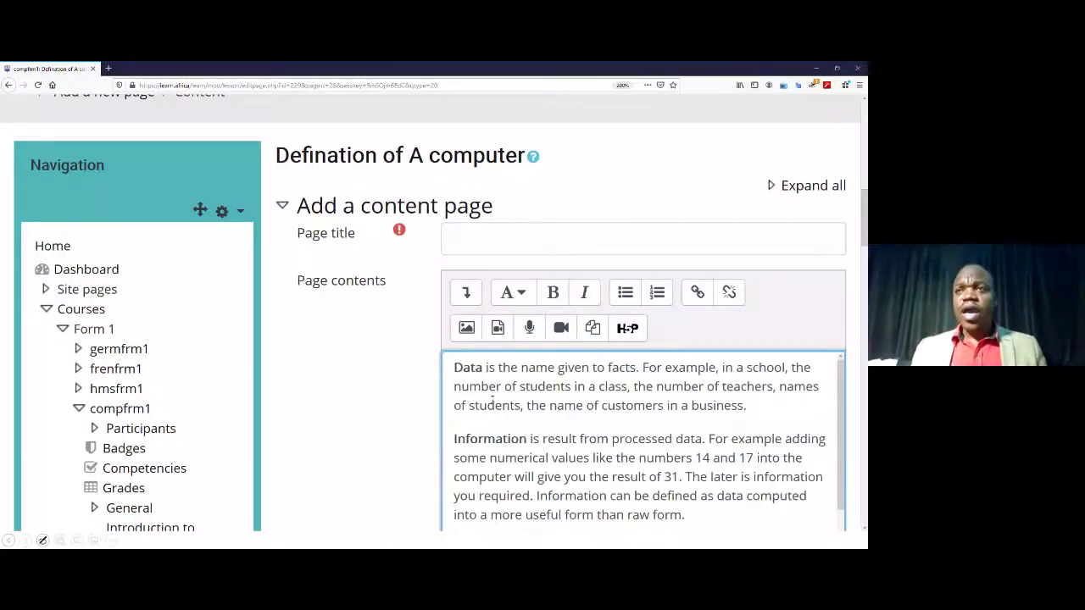
Step: Title the new content page "Data, Information, Program"
left_click(474, 241)
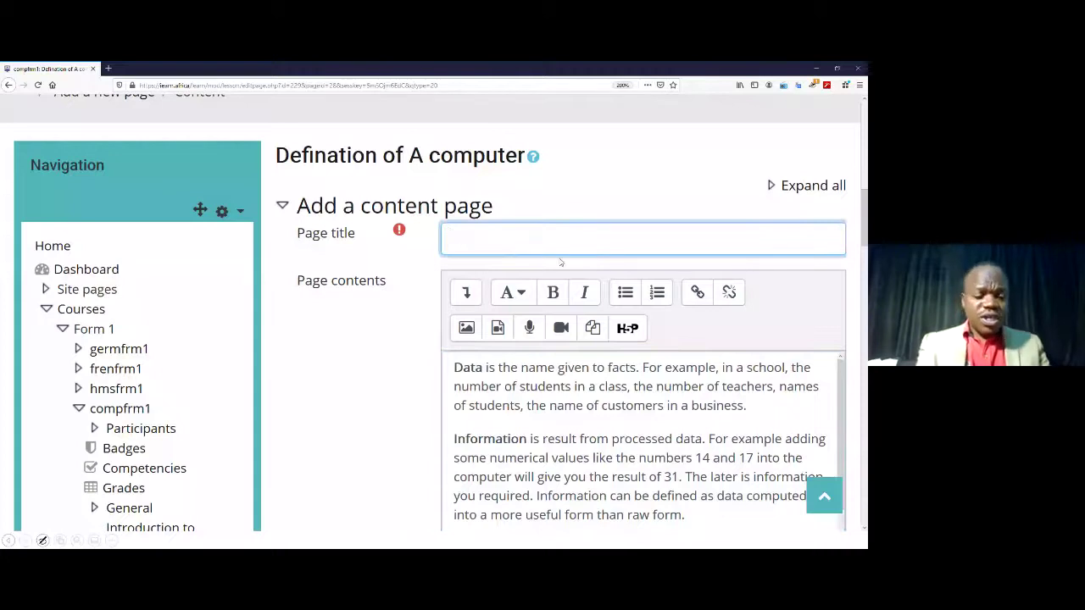
type("Data,")
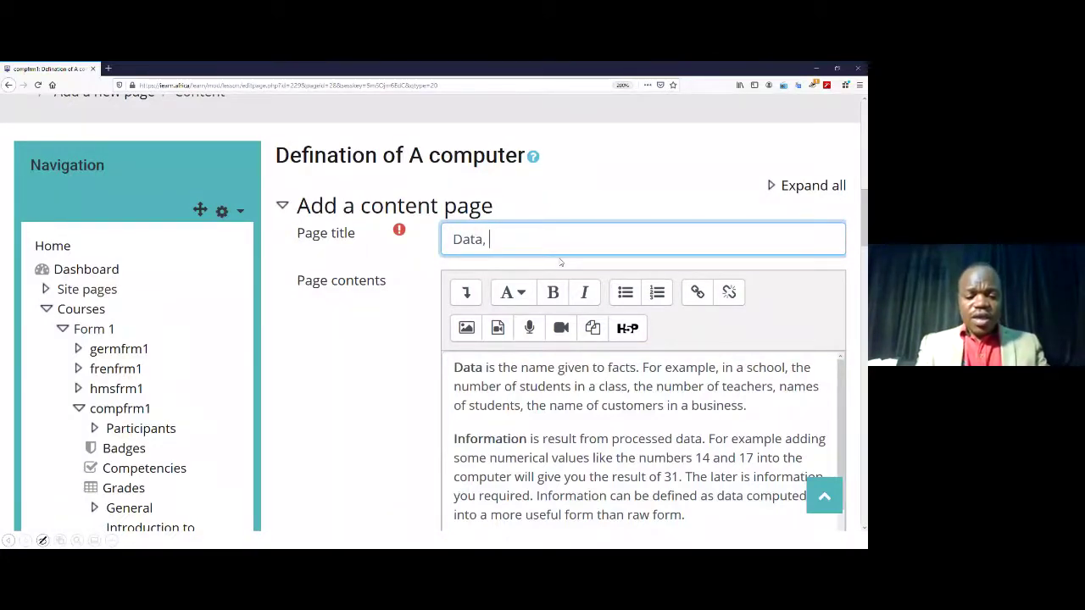
type(" Information")
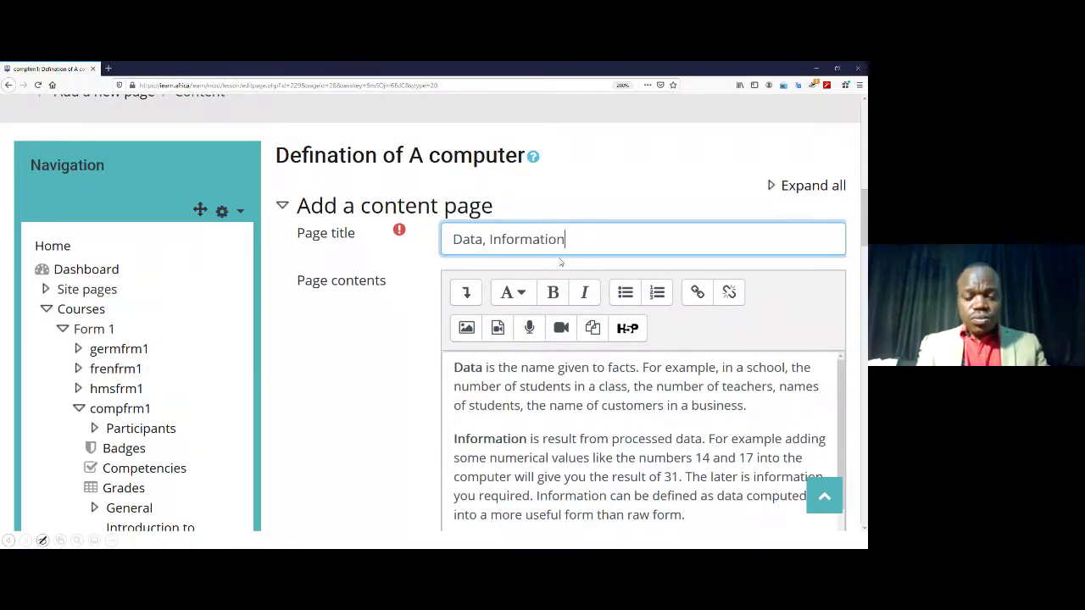
type(", Prog")
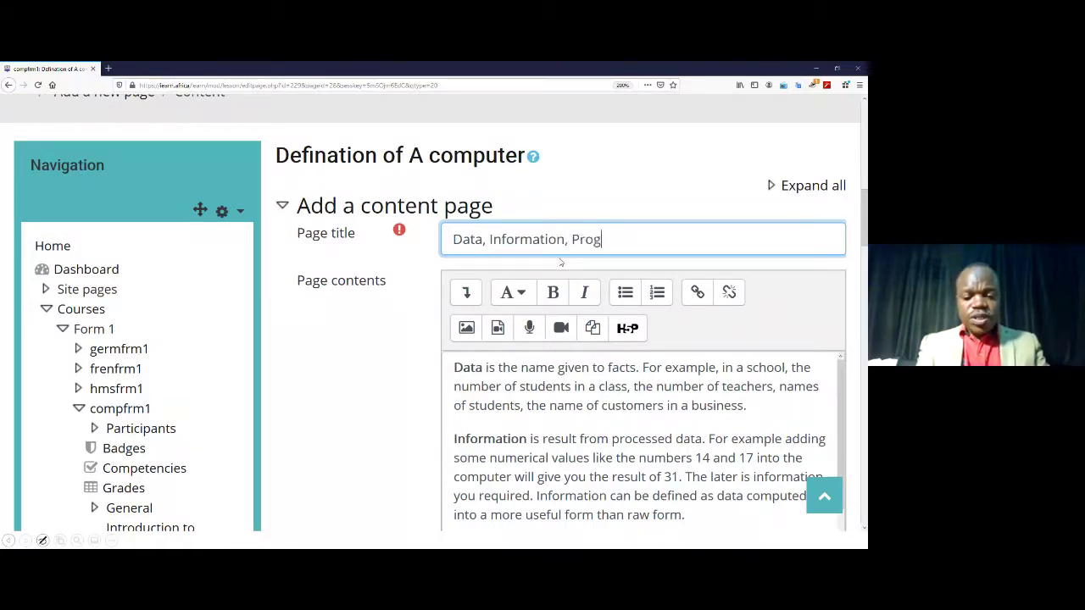
type("ram")
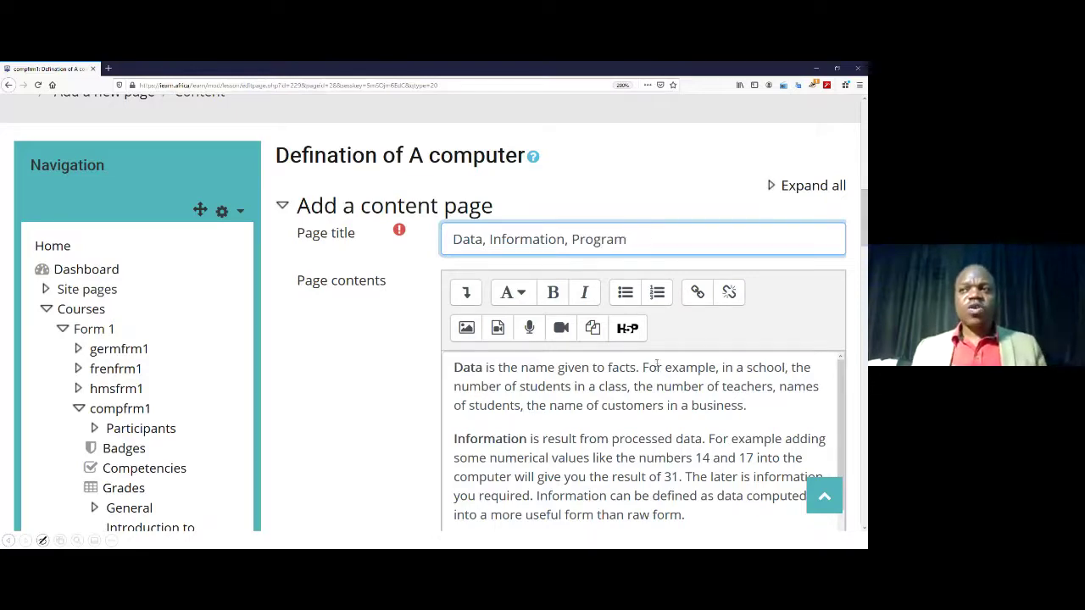
Step: Remove the blank lines above the Program and A Computer paragraphs in the page contents
scroll(656, 364, "down", 3)
scroll(683, 448, "down", 3)
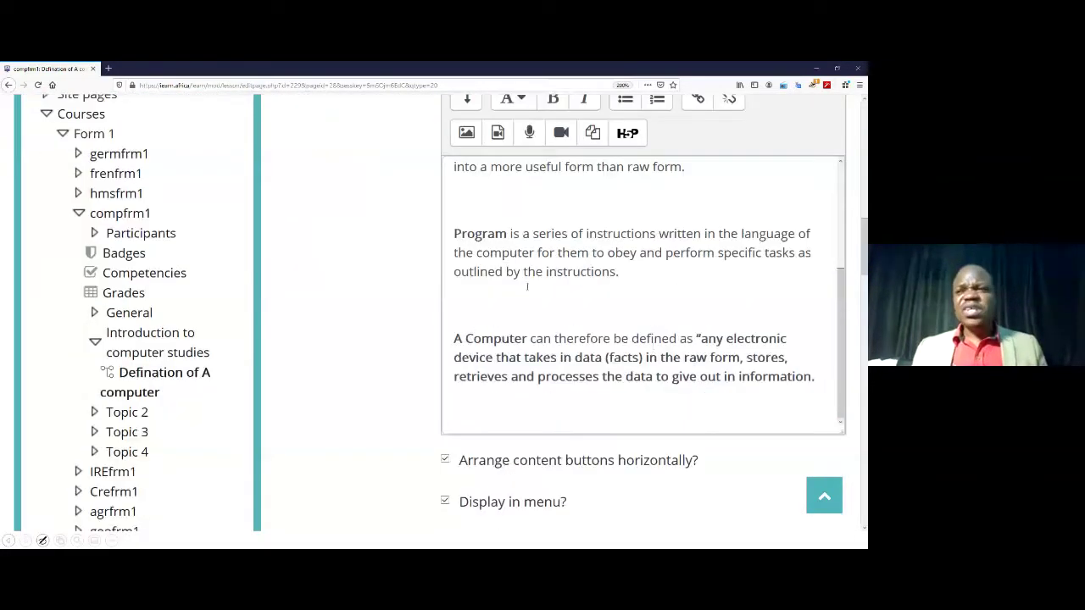
left_click(468, 300)
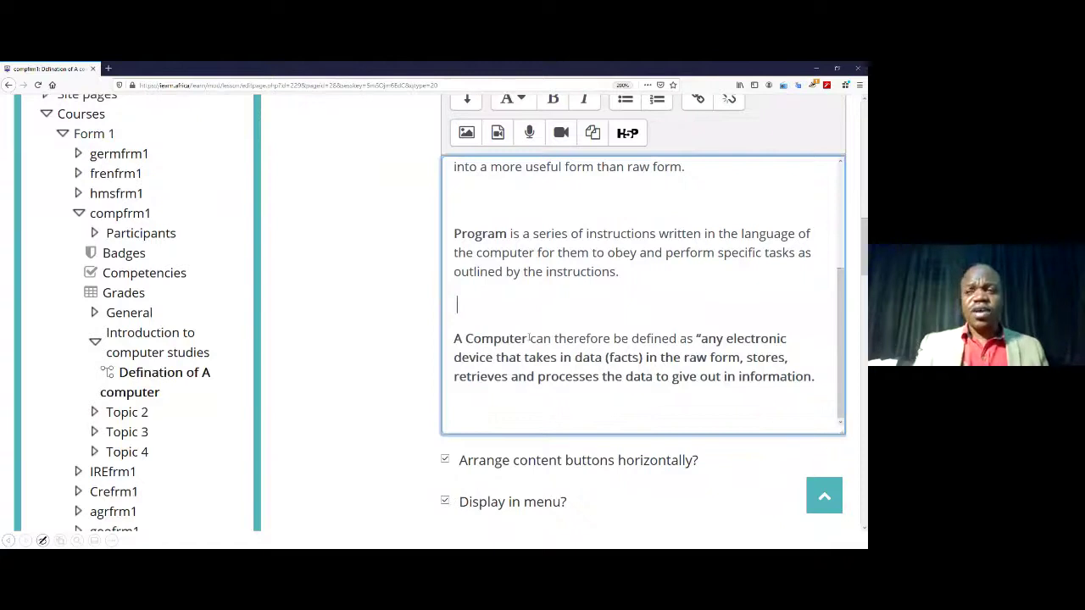
key("Delete")
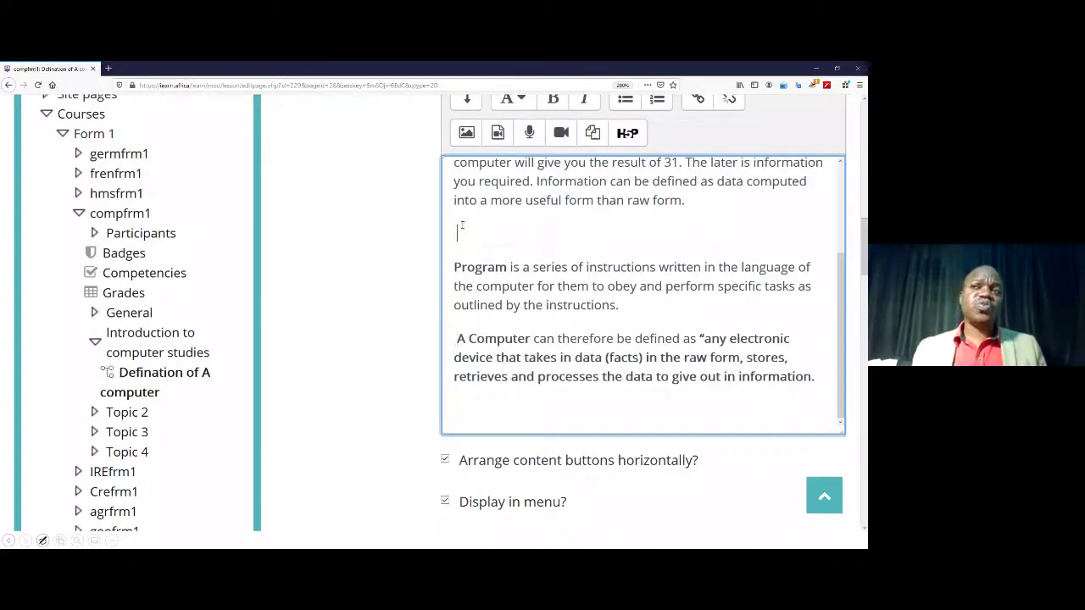
key("Delete")
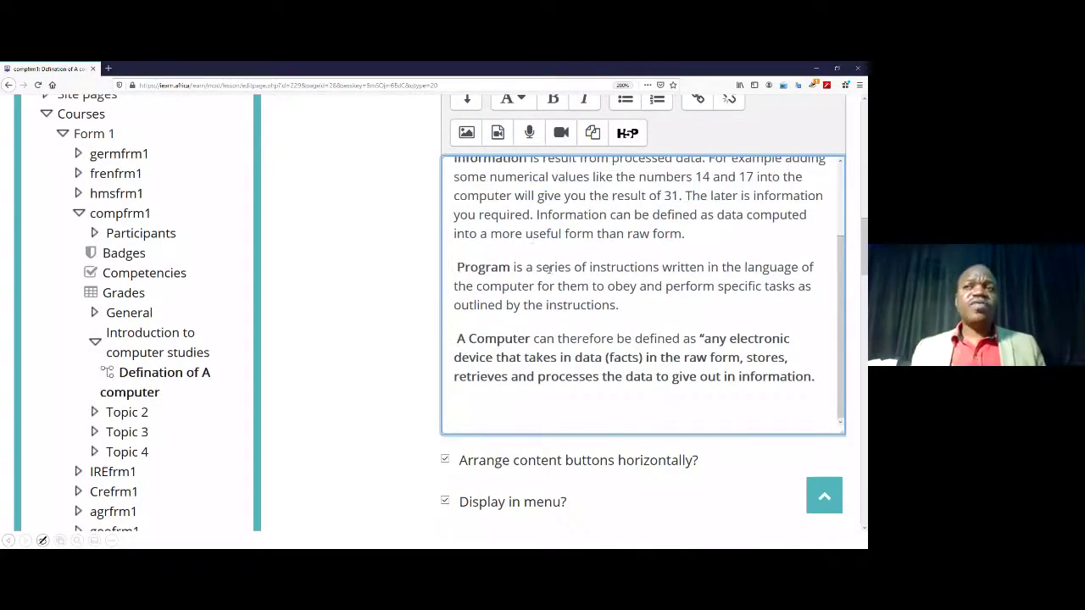
Step: Review the editor's audio, video and H5P options and the pasted definitions, down to the Content 1 settings
scroll(508, 294, "up", 5)
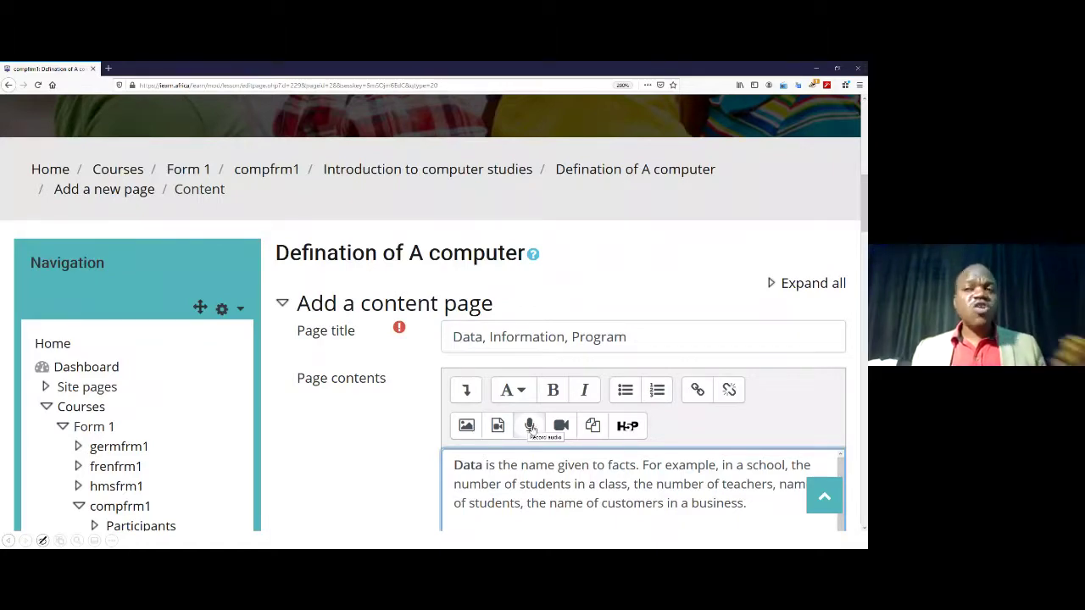
scroll(529, 428, "down", 4)
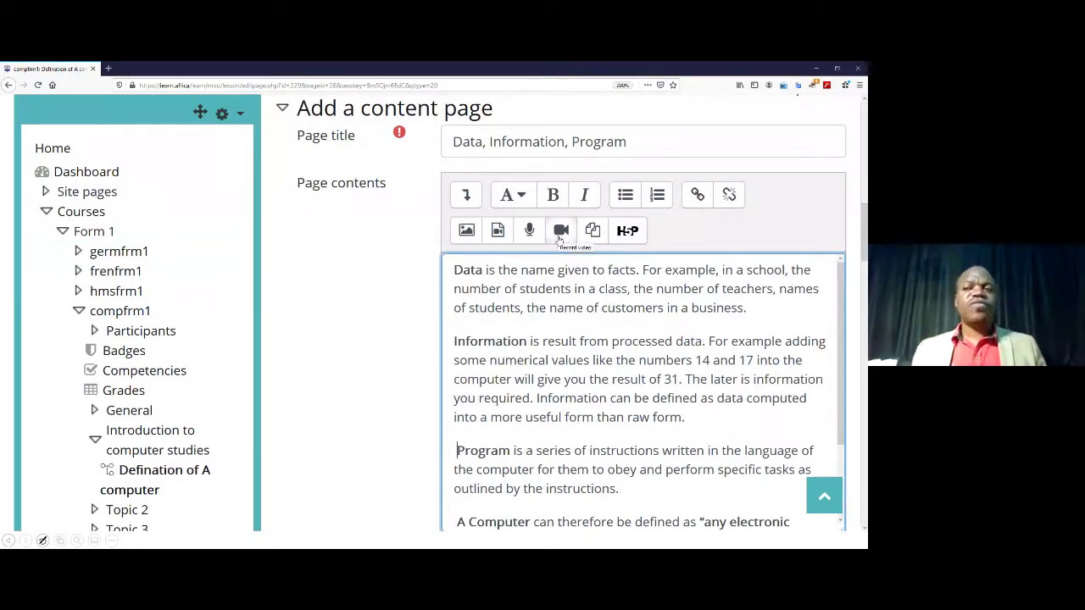
scroll(563, 369, "down", 2)
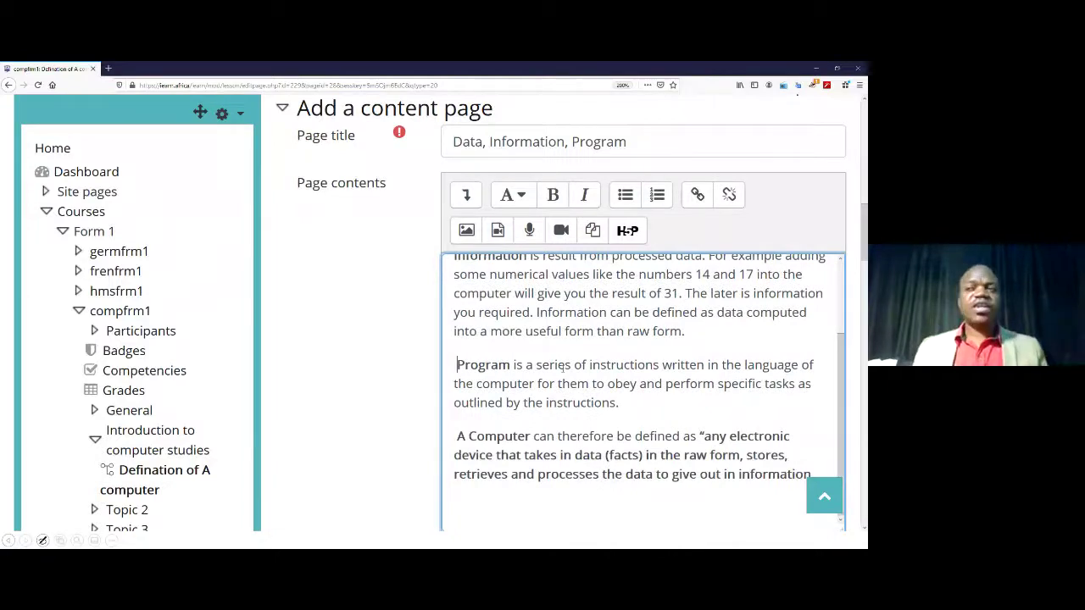
scroll(576, 371, "down", 4)
scroll(628, 134, "up", 2)
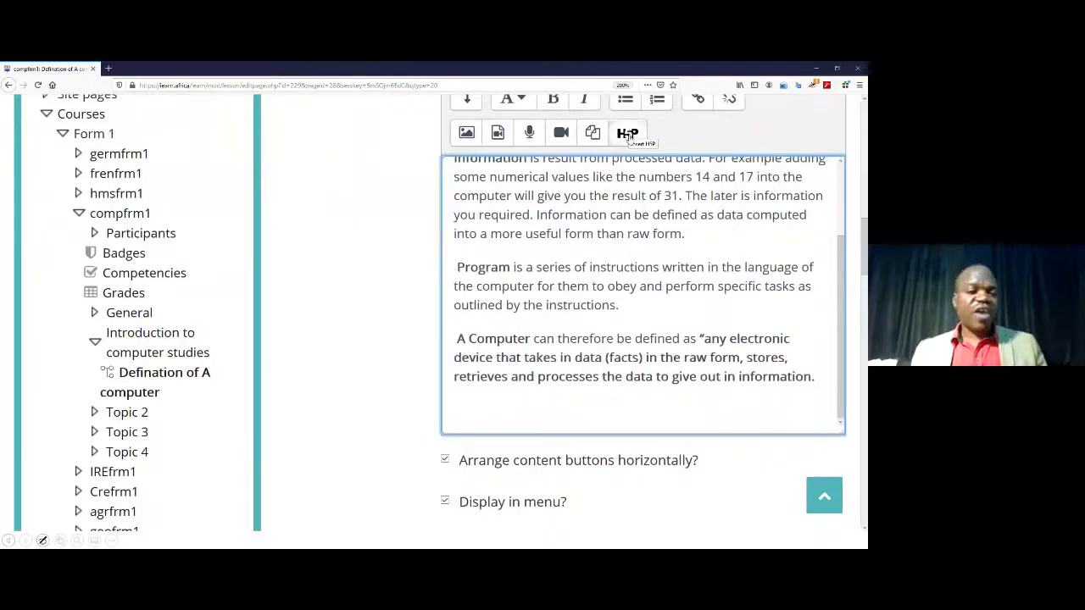
scroll(627, 335, "down", 3)
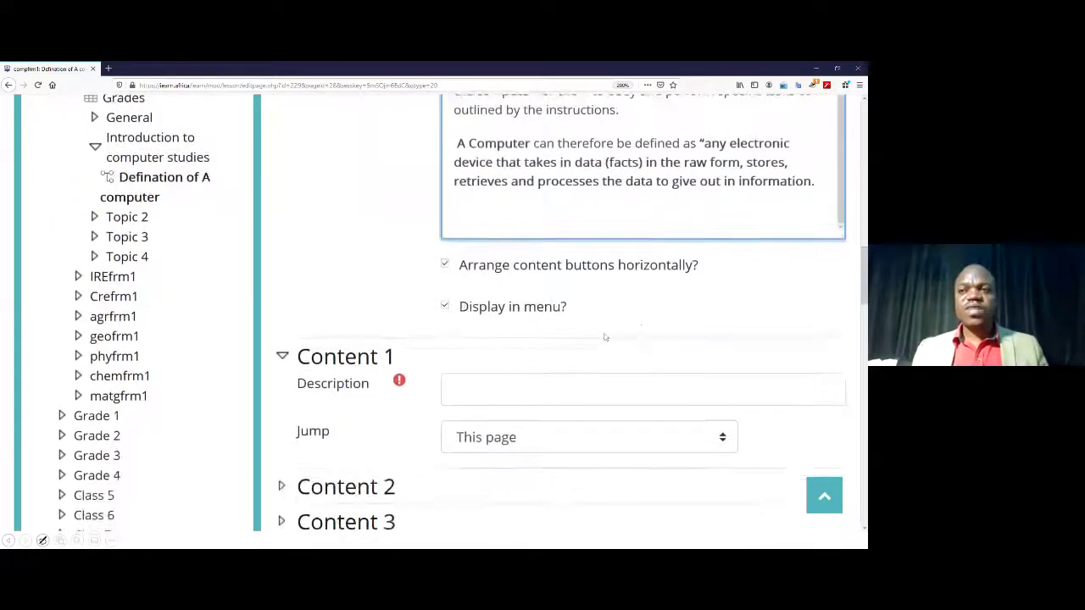
Step: Enter "Knowledge Check" as the Content 1 description of the Data, Information, Program page
scroll(706, 428, "down", 6)
scroll(593, 405, "up", 3)
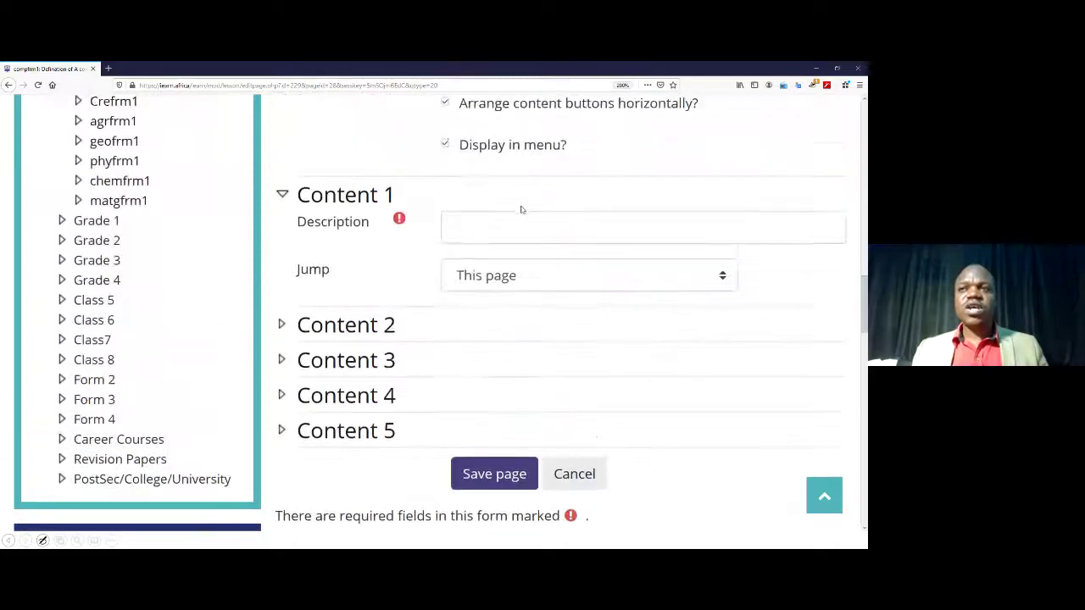
left_click(503, 231)
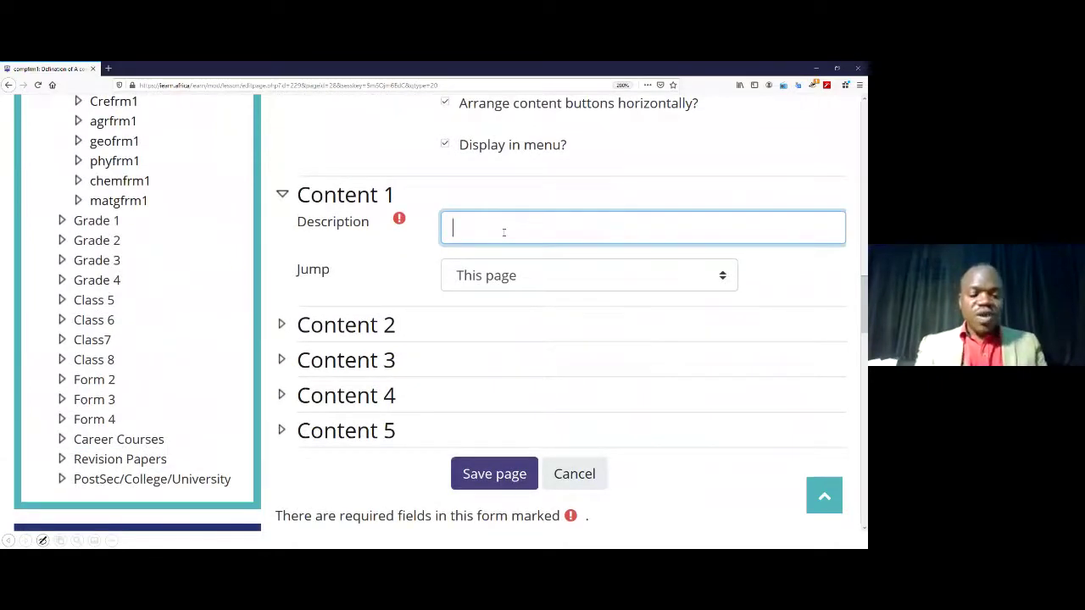
type("Know")
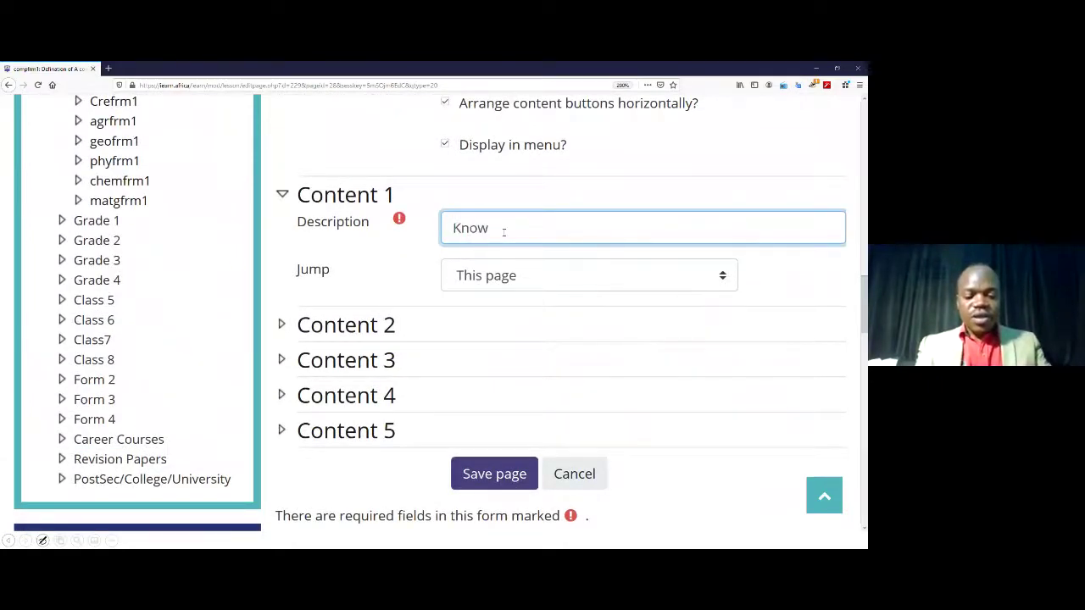
type("l")
scroll(504, 231, "down", 1)
type("ed")
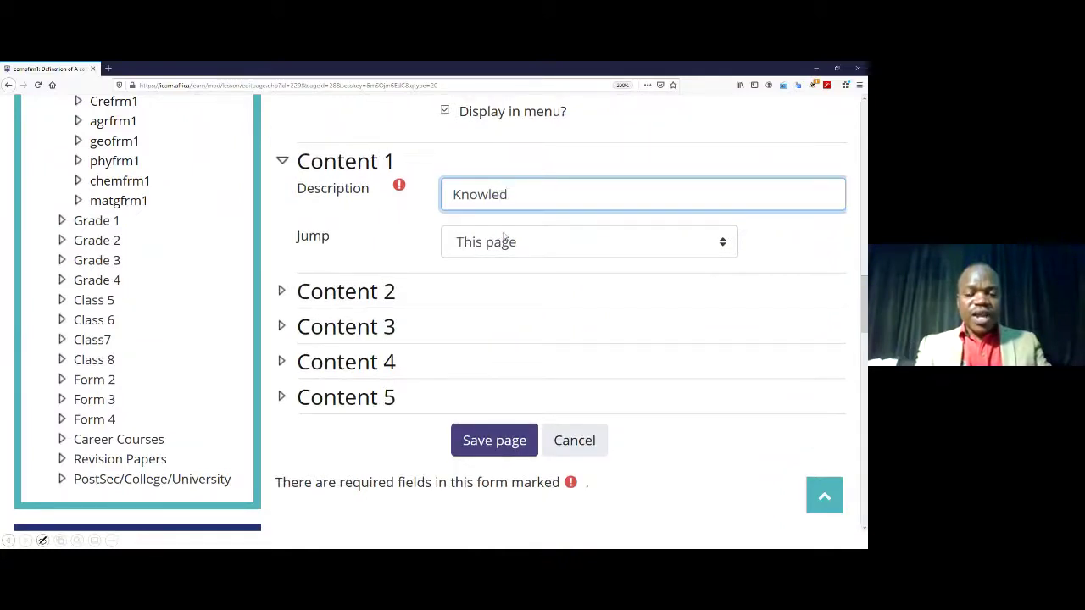
key("BackSpace")
key("BackSpace")
key("BackSpace")
key("BackSpace")
key("BackSpace")
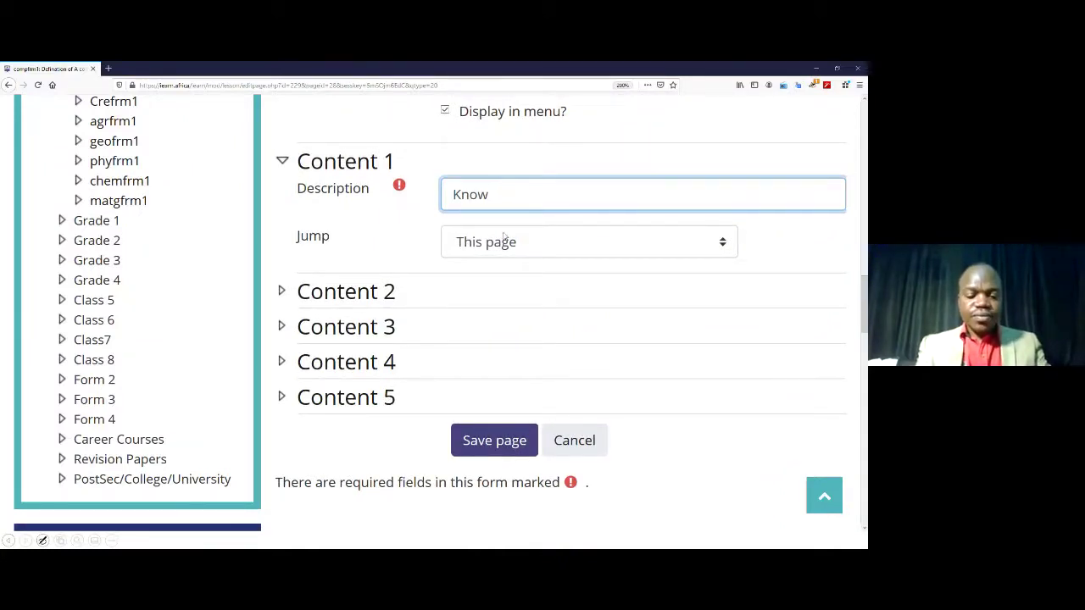
type("ledge")
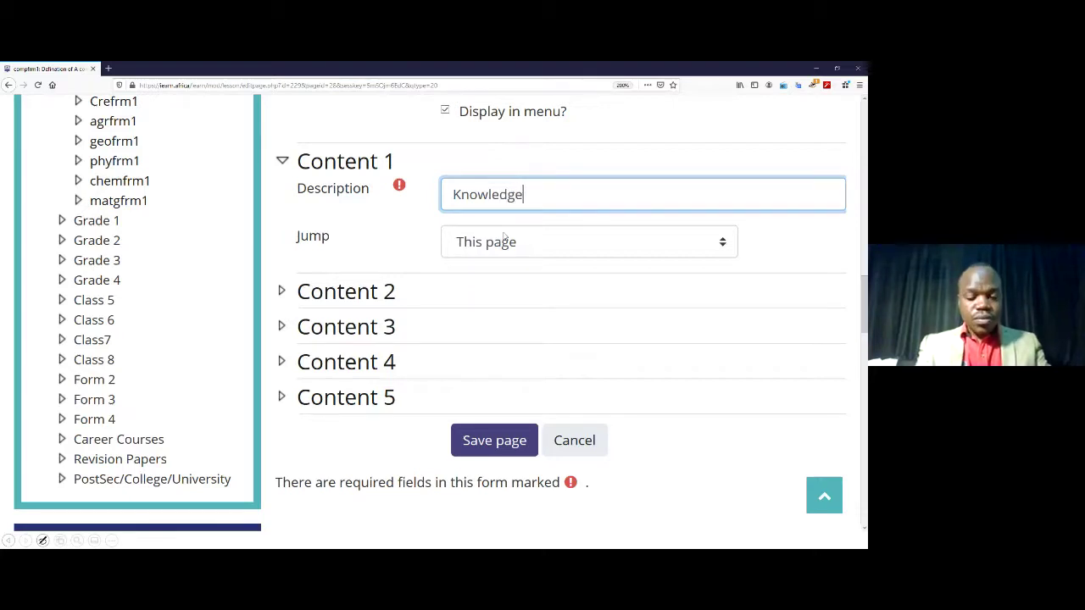
type(" Check")
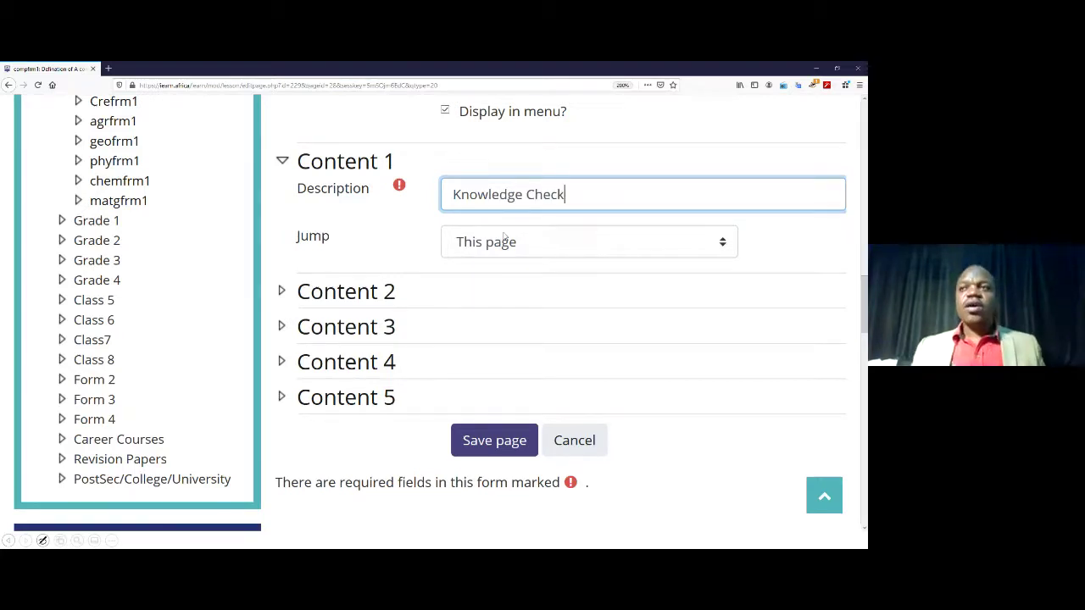
Step: Set the Content 1 jump to Next page and save the content page
scroll(549, 290, "down", 4)
scroll(552, 288, "up", 3)
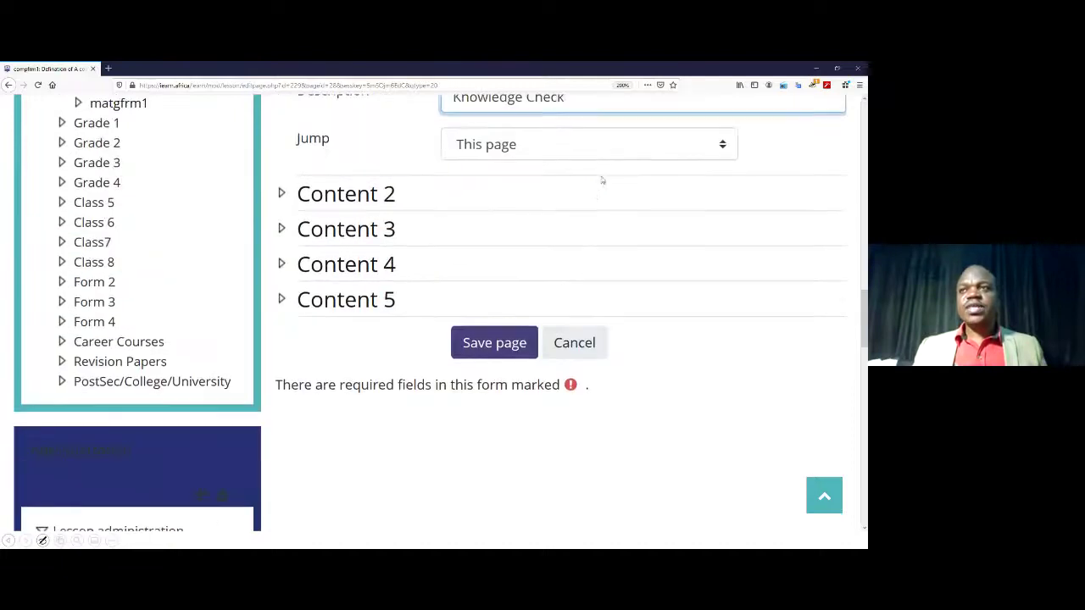
left_click(605, 158)
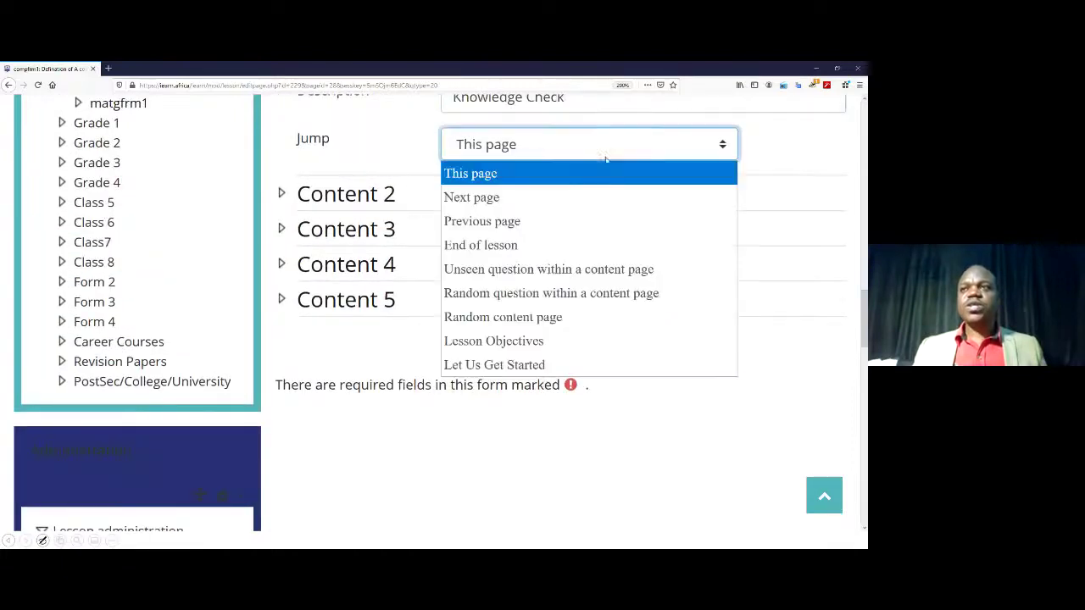
left_click(496, 200)
left_click(497, 343)
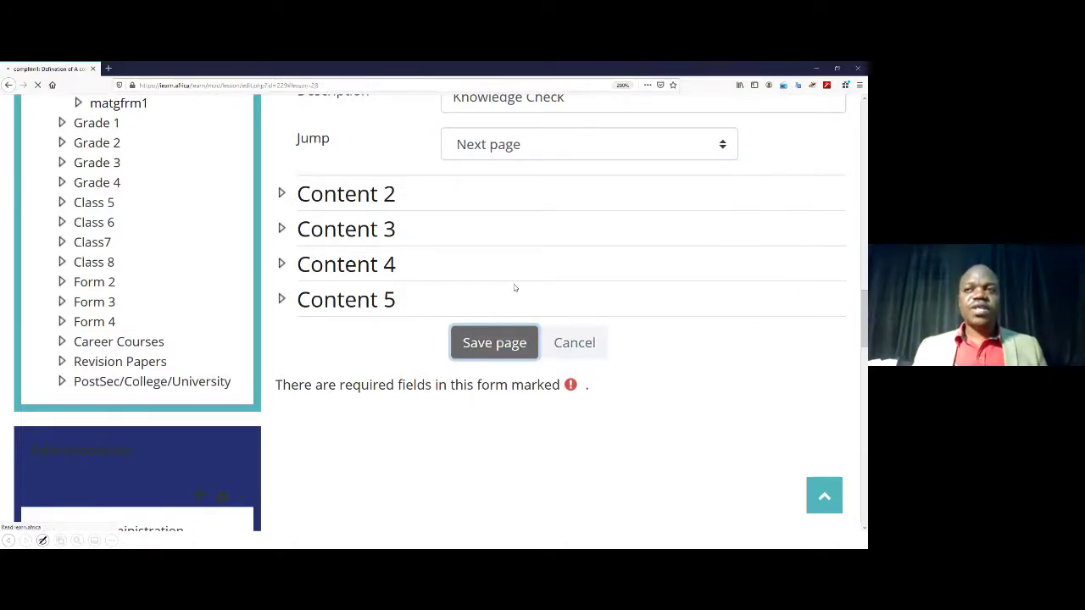
Step: Add a question page of type Multichoice after the Data, Information, Program page in the lesson
scroll(538, 280, "up", 4)
scroll(539, 280, "down", 2)
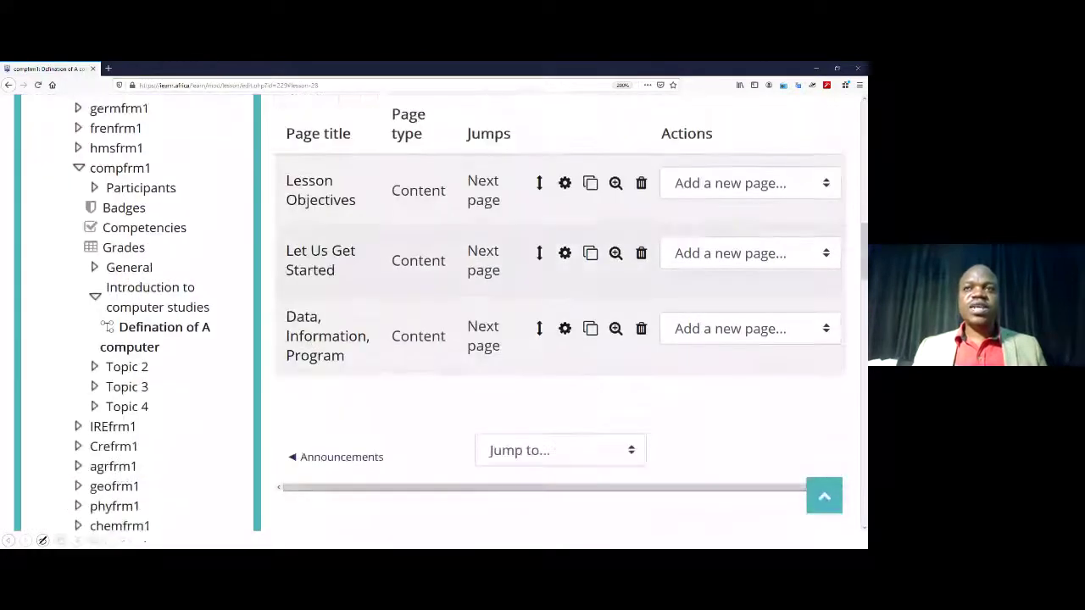
scroll(538, 161, "down", 1)
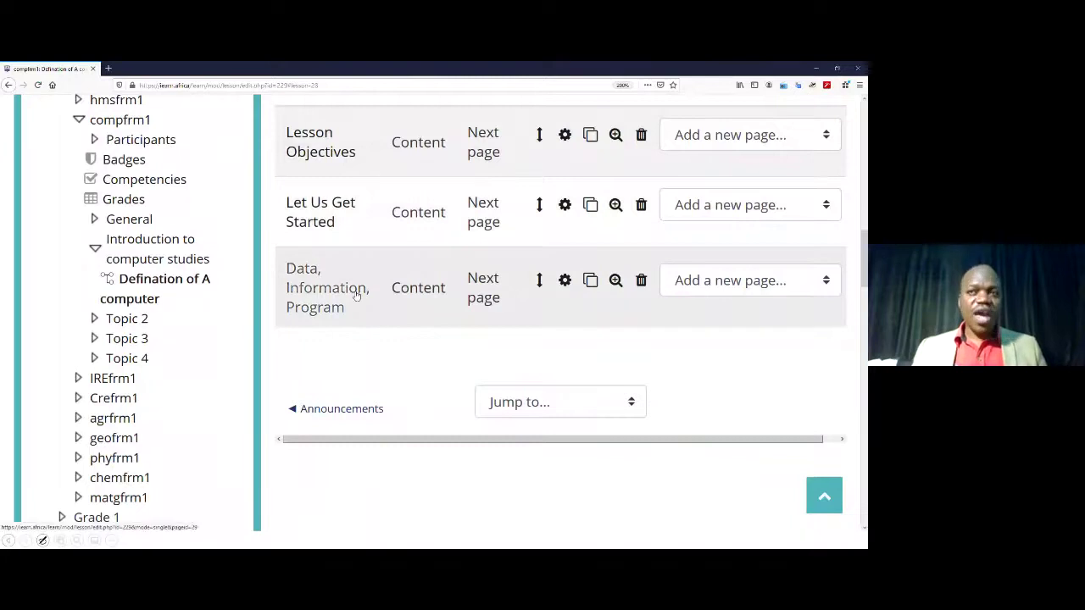
left_click(825, 285)
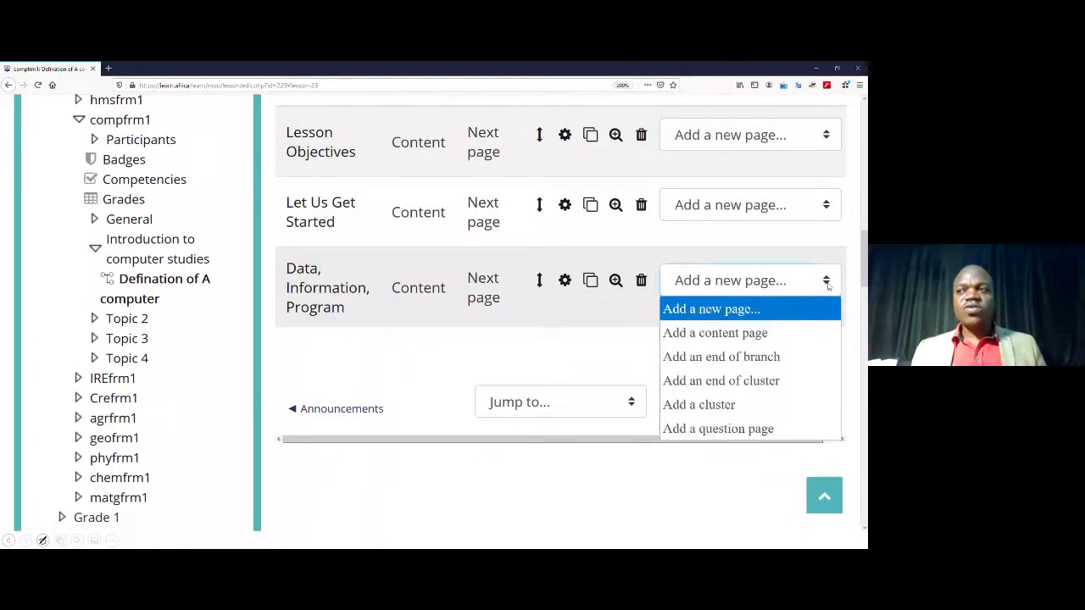
left_click(740, 428)
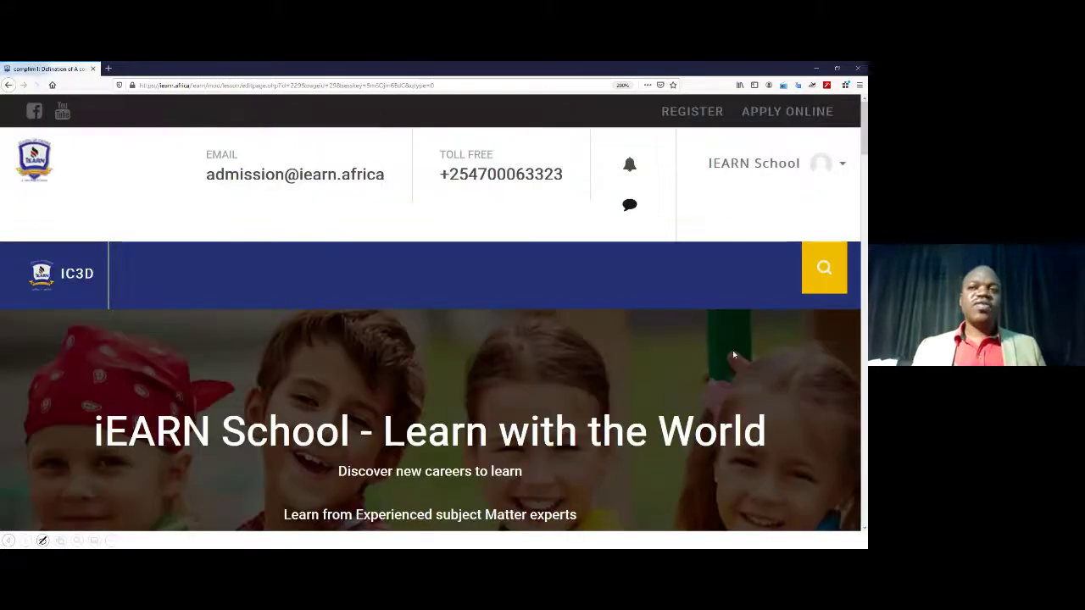
scroll(573, 339, "down", 8)
scroll(564, 322, "up", 5)
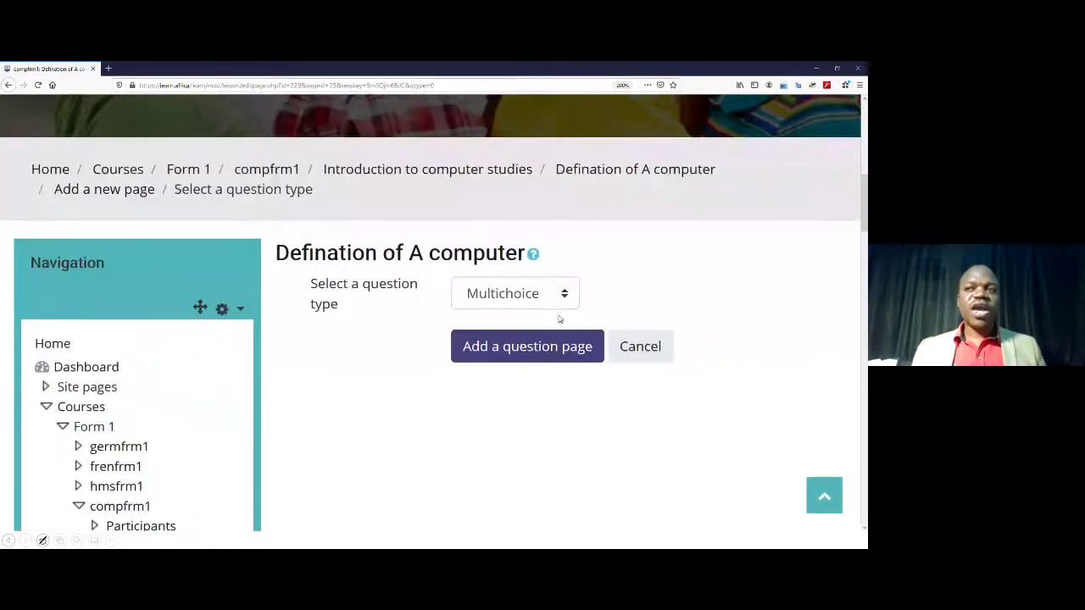
left_click(564, 293)
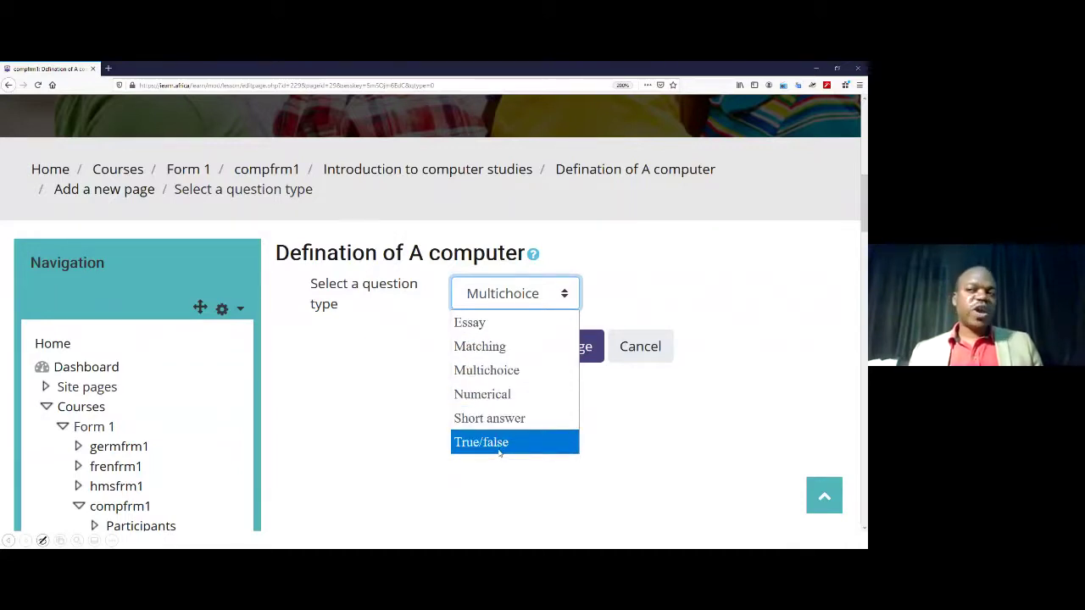
left_click(509, 372)
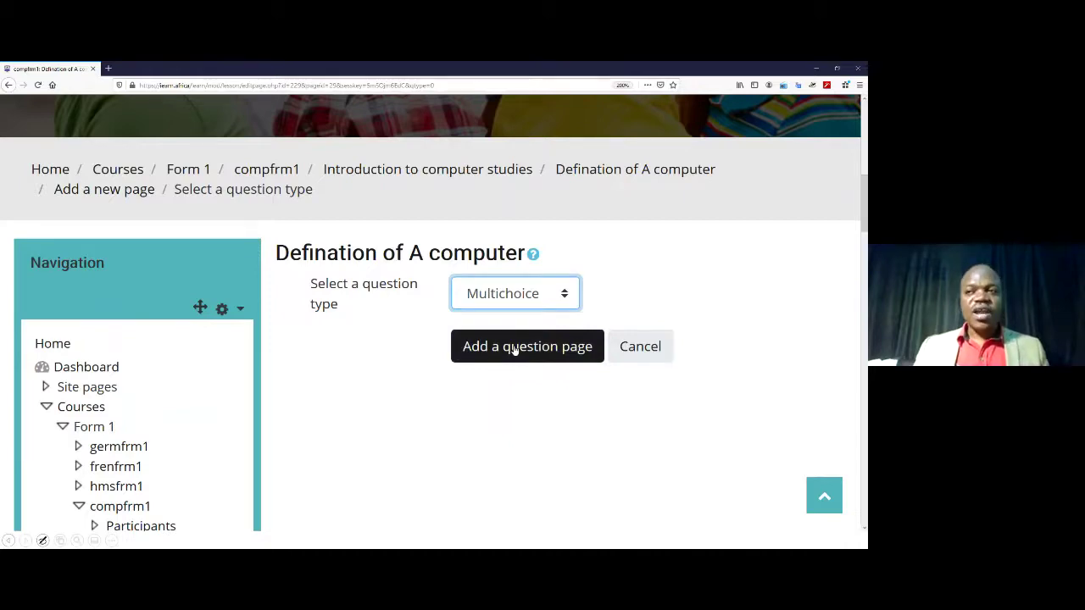
left_click(512, 346)
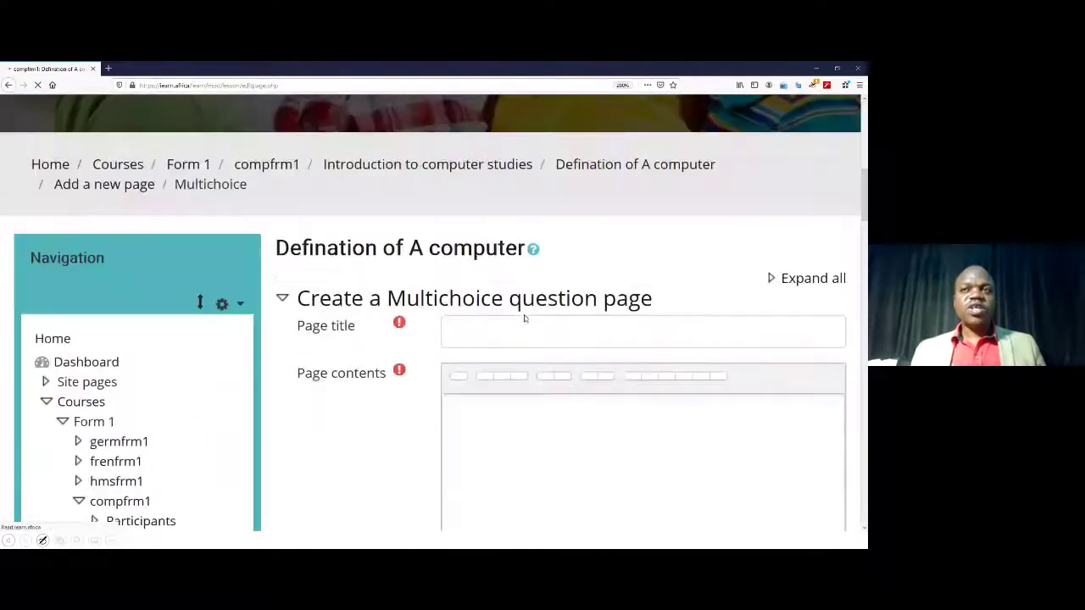
Step: Title the new multichoice question page "Knowledge Check"
left_click(462, 337)
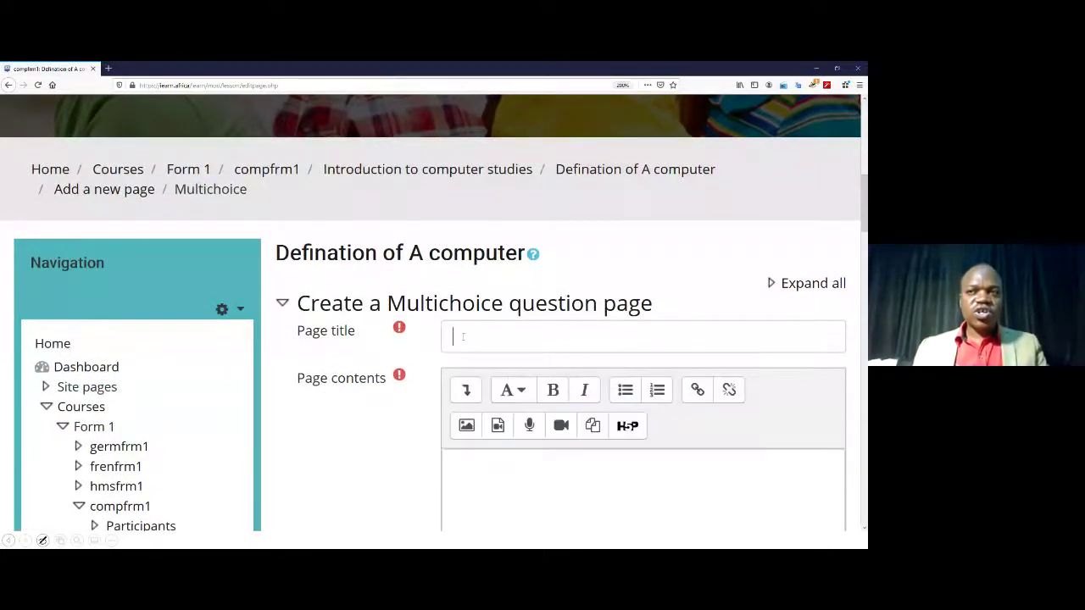
type("Know")
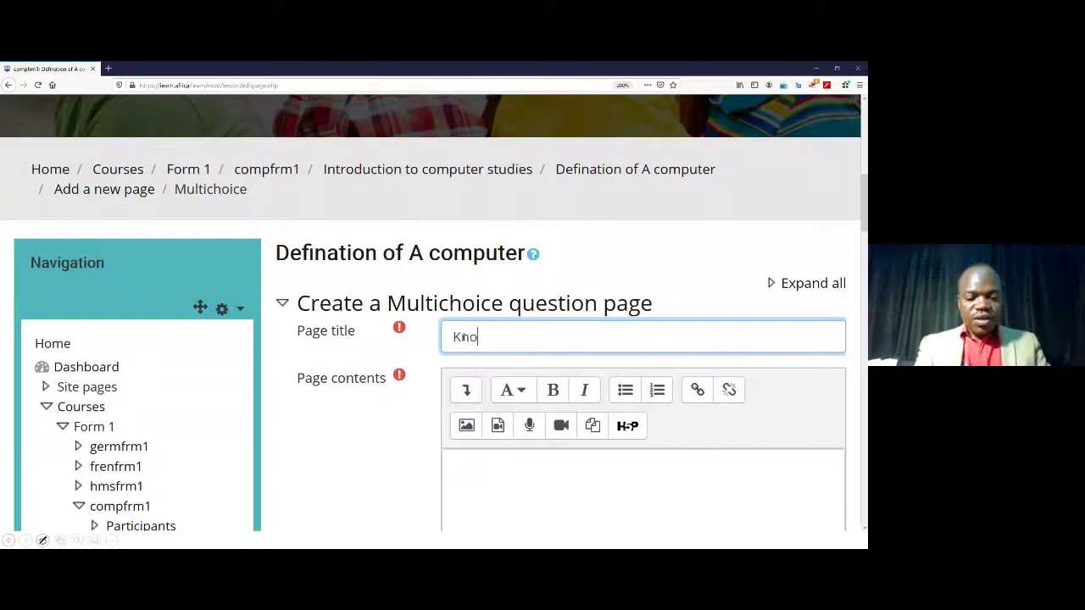
key("BackSpace")
type("wl")
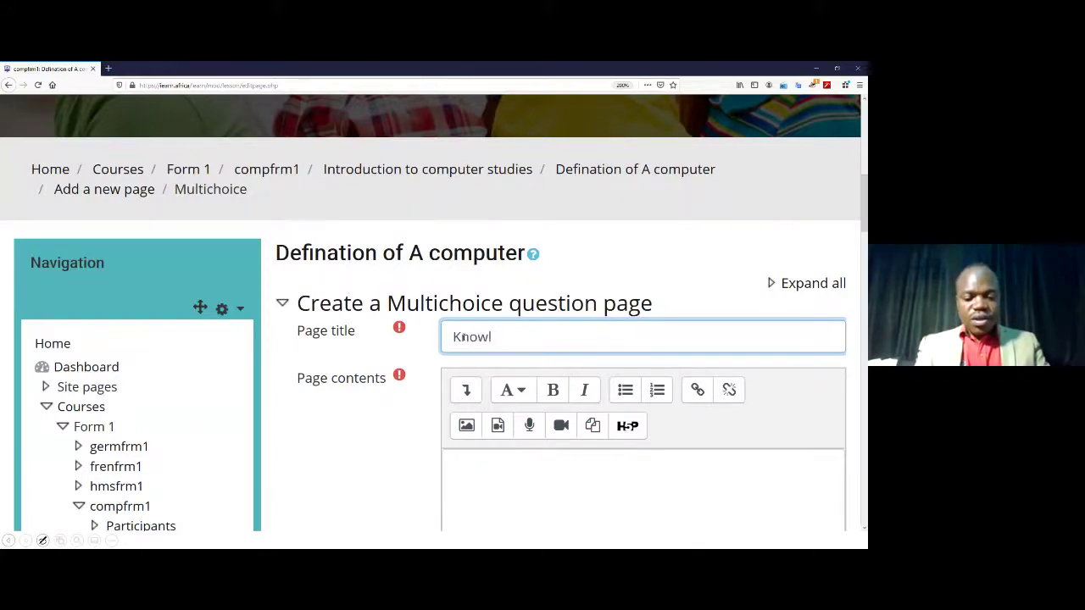
type("edge Check")
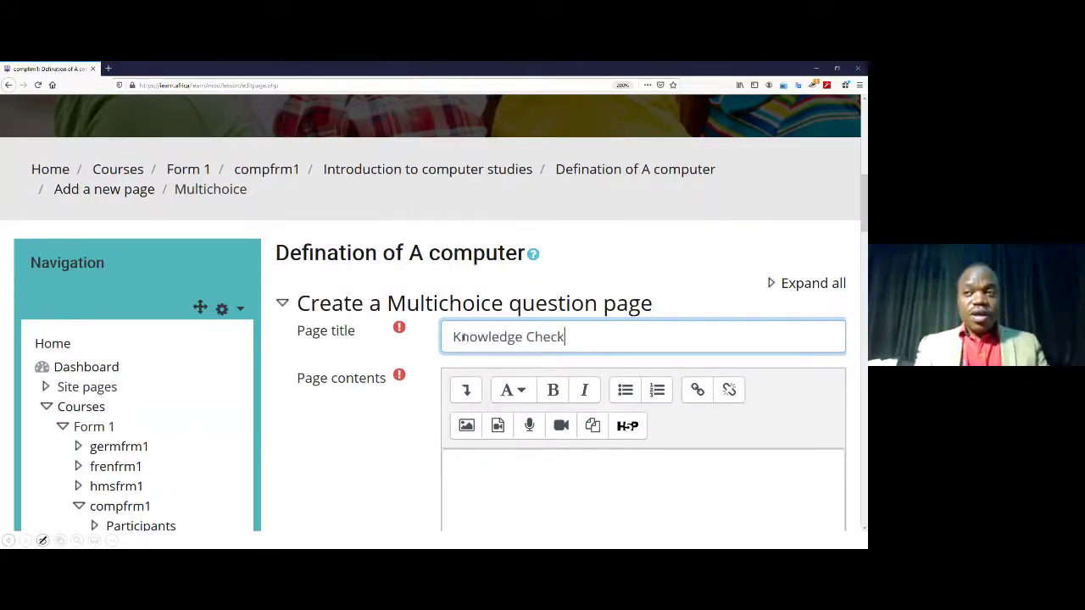
Step: Switch to the Word lesson template and copy the question "Which of the following terms is not associated with defining computers"
scroll(505, 392, "down", 1)
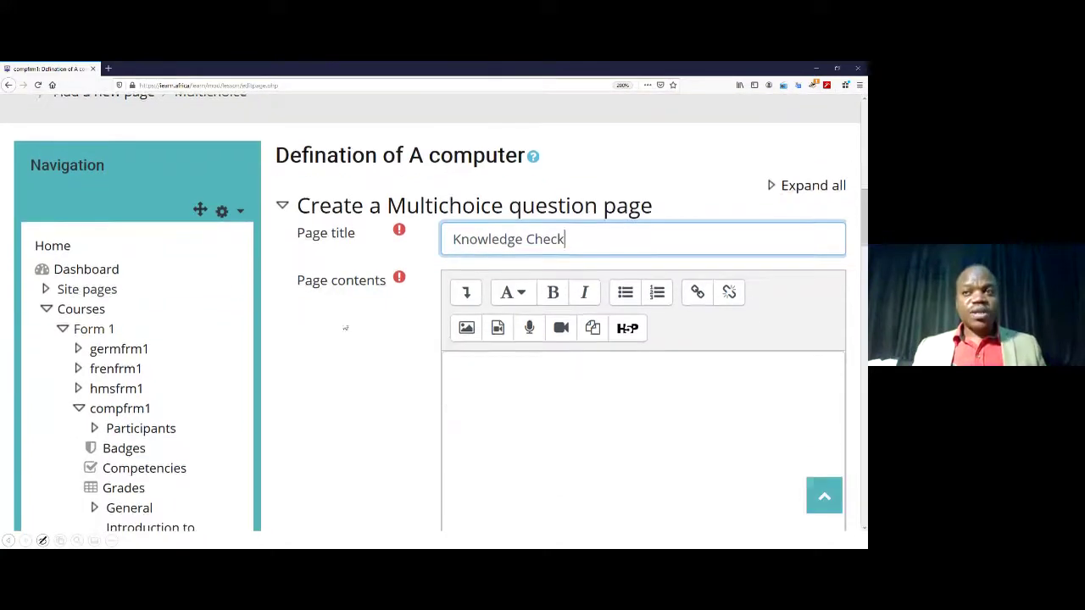
left_click(539, 374)
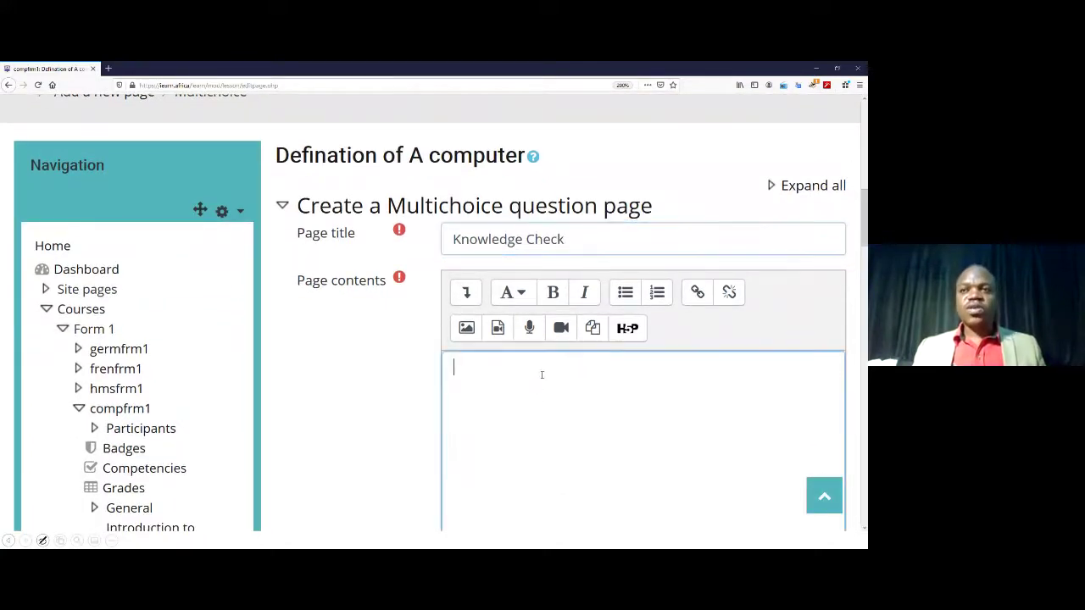
scroll(555, 401, "down", 3)
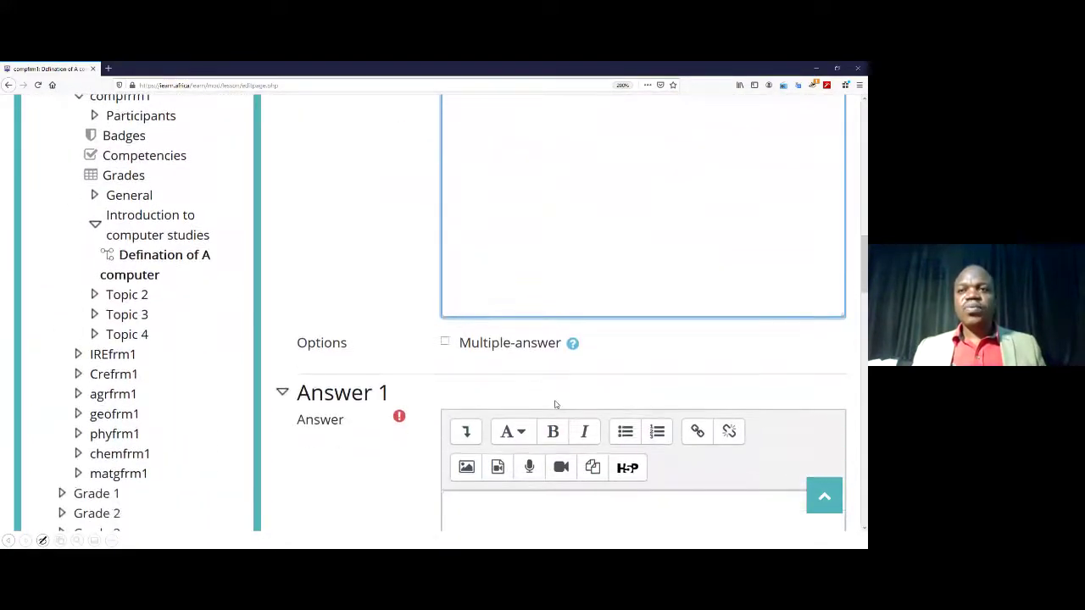
scroll(555, 401, "up", 3)
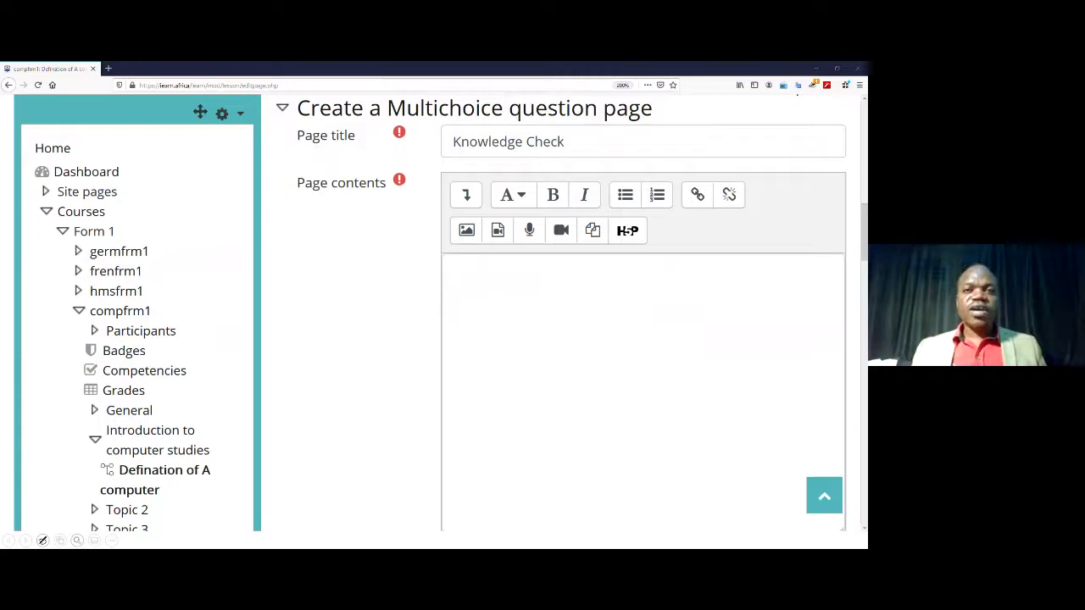
key("alt+Tab")
scroll(347, 423, "down", 5)
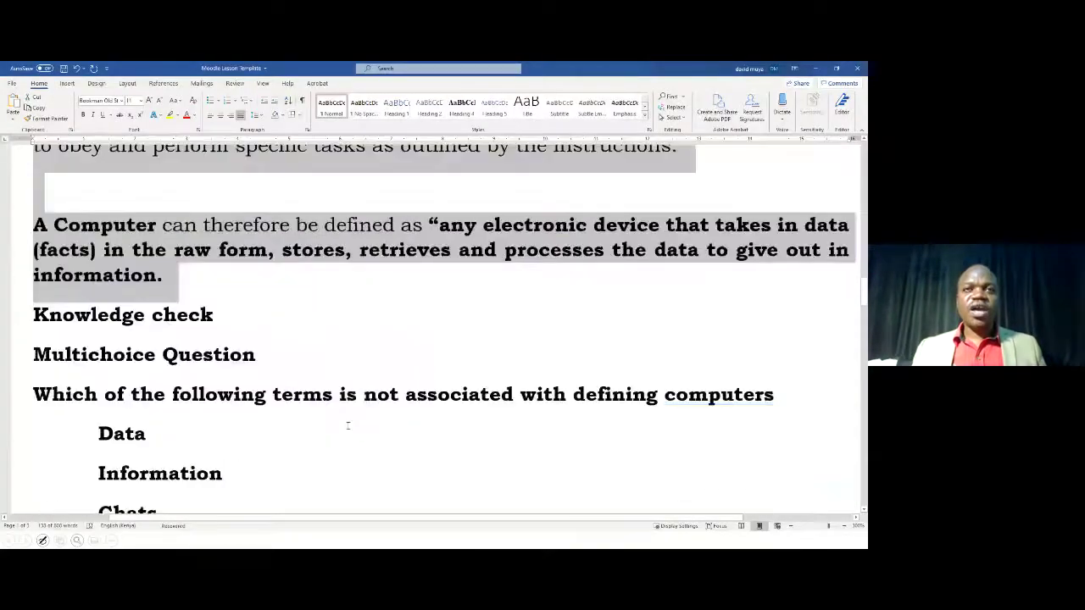
scroll(161, 326, "down", 3)
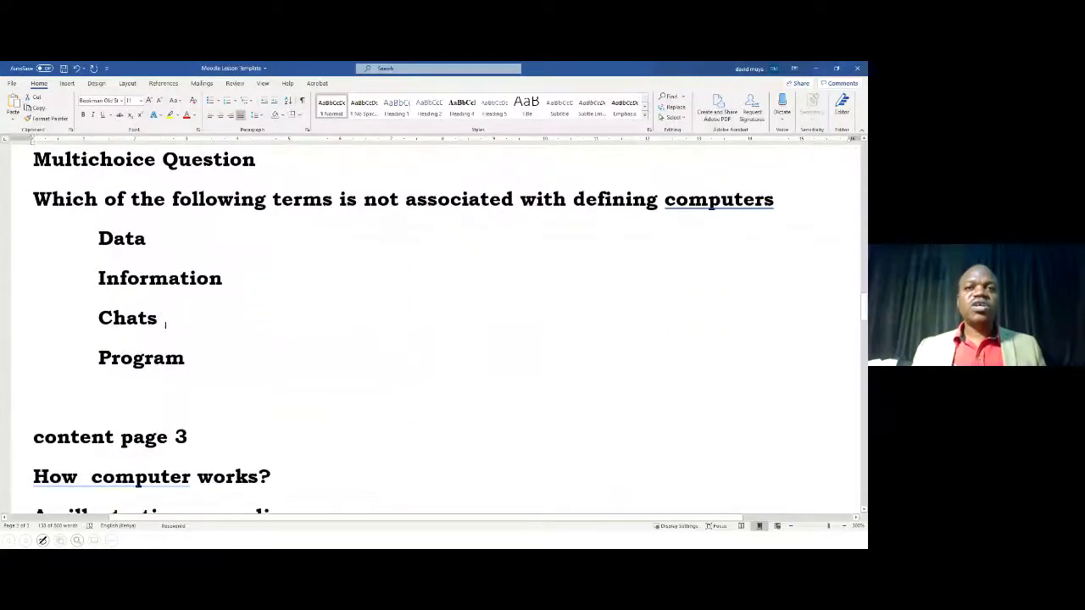
scroll(165, 324, "up", 2)
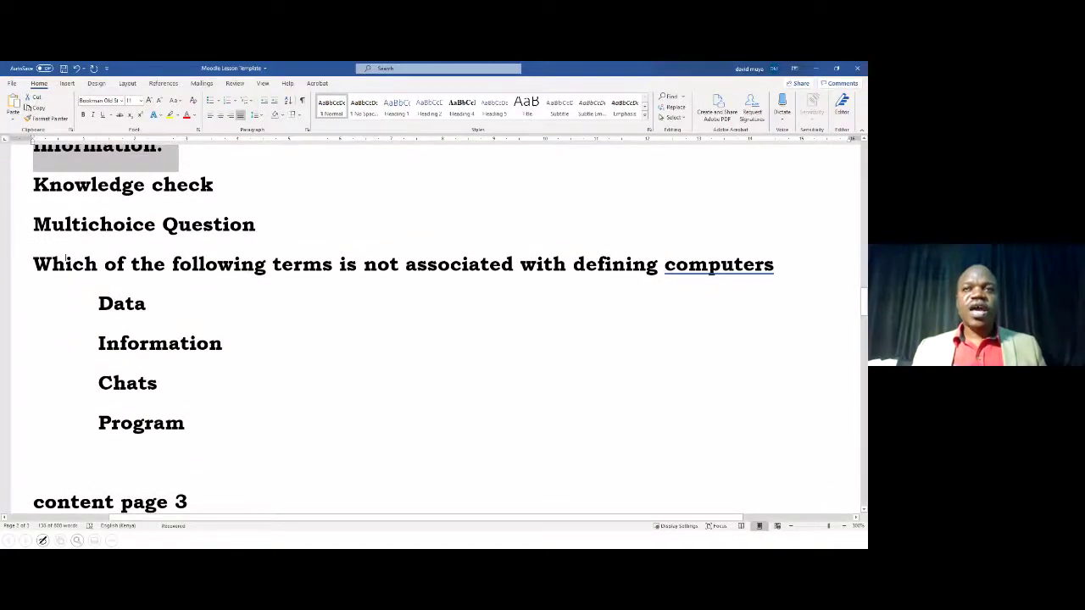
triple_click(66, 259)
key("ctrl+c")
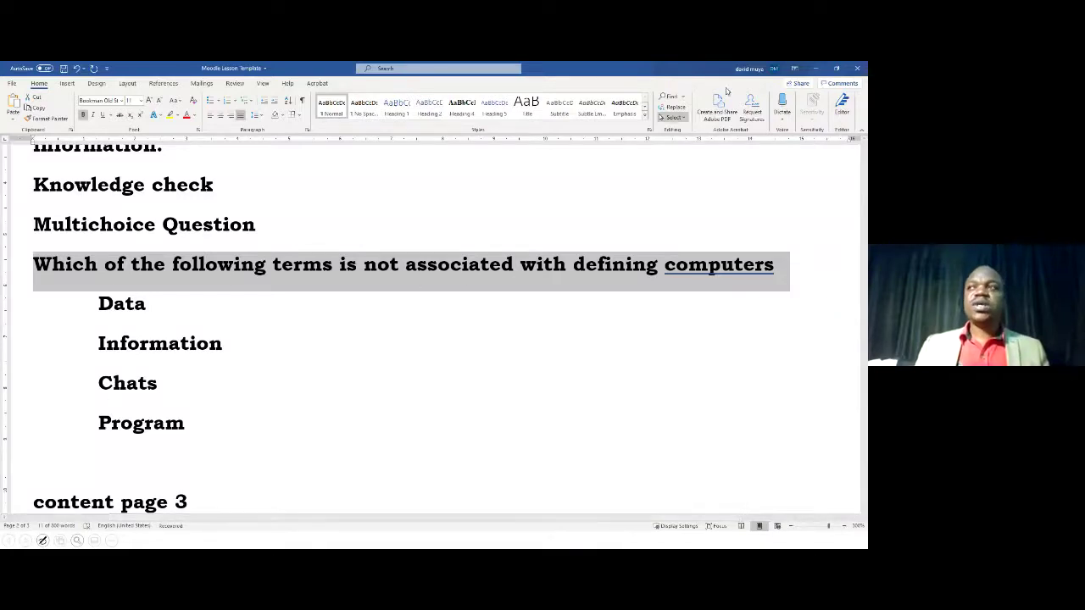
Step: Return to the Moodle page in the browser, paste the copied question into the page contents and end it with a question mark
left_click(816, 69)
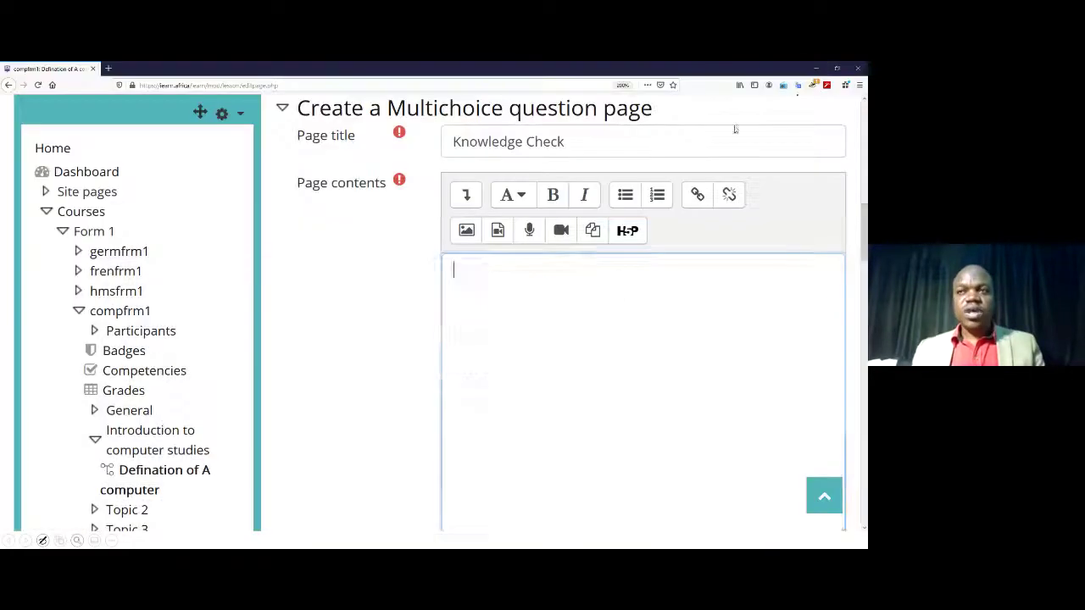
key("ctrl+v")
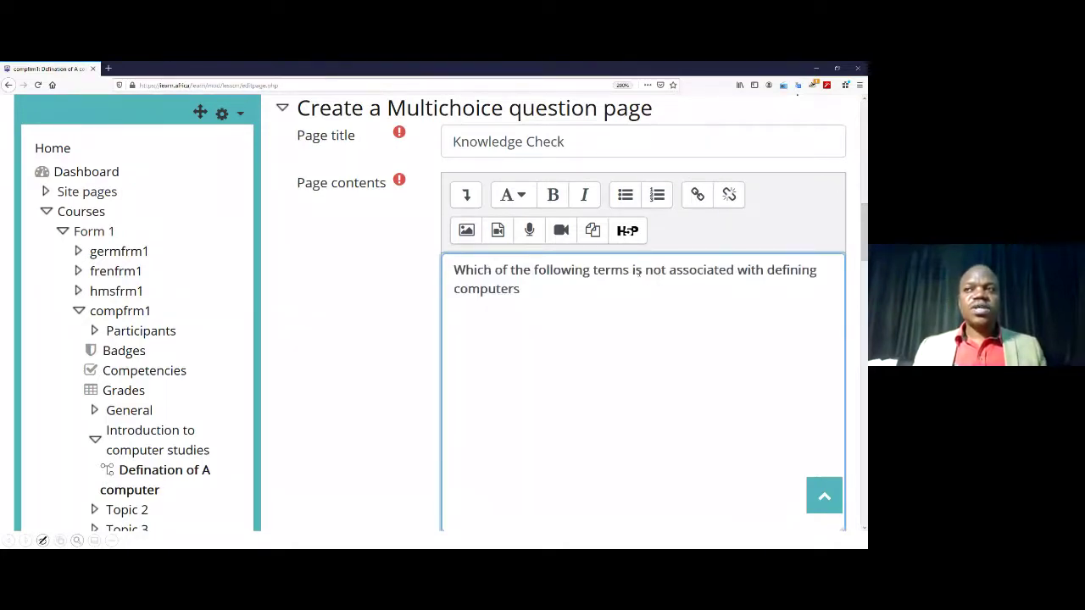
left_click(537, 290)
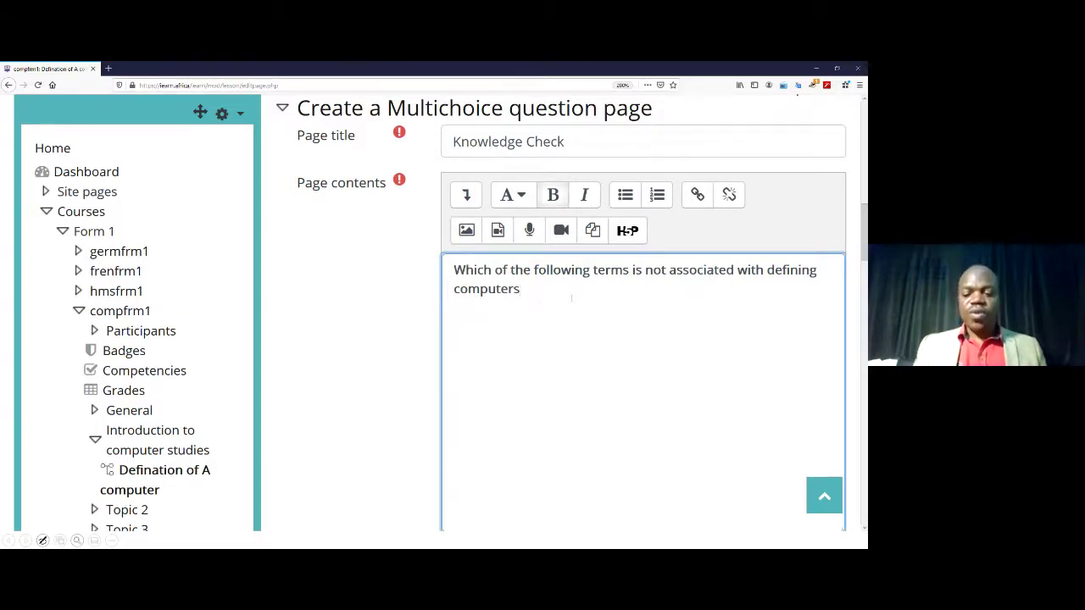
type("?")
scroll(567, 317, "down", 4)
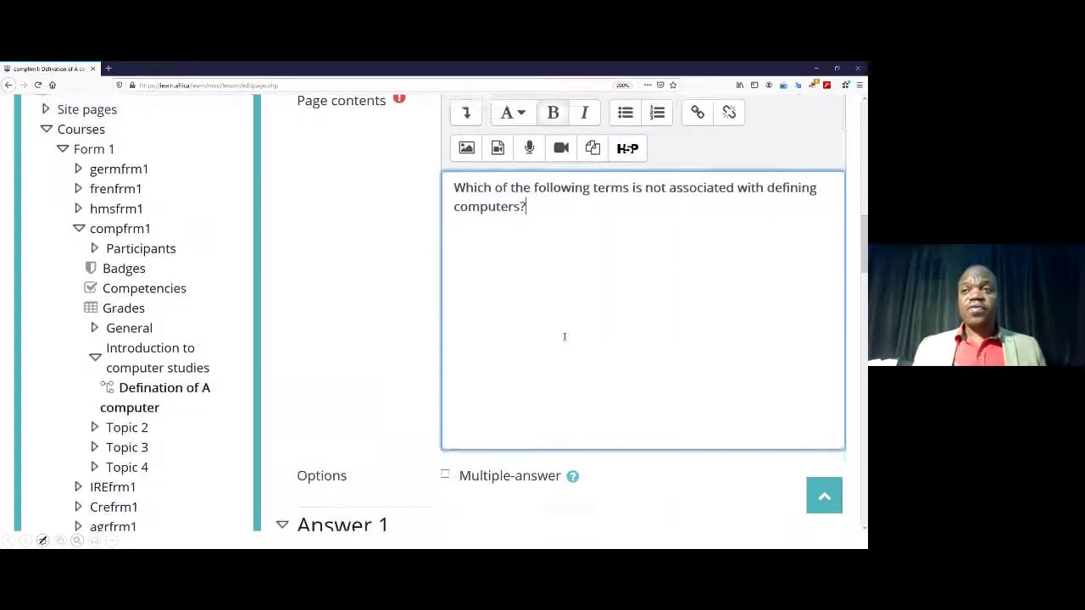
scroll(462, 326, "down", 3)
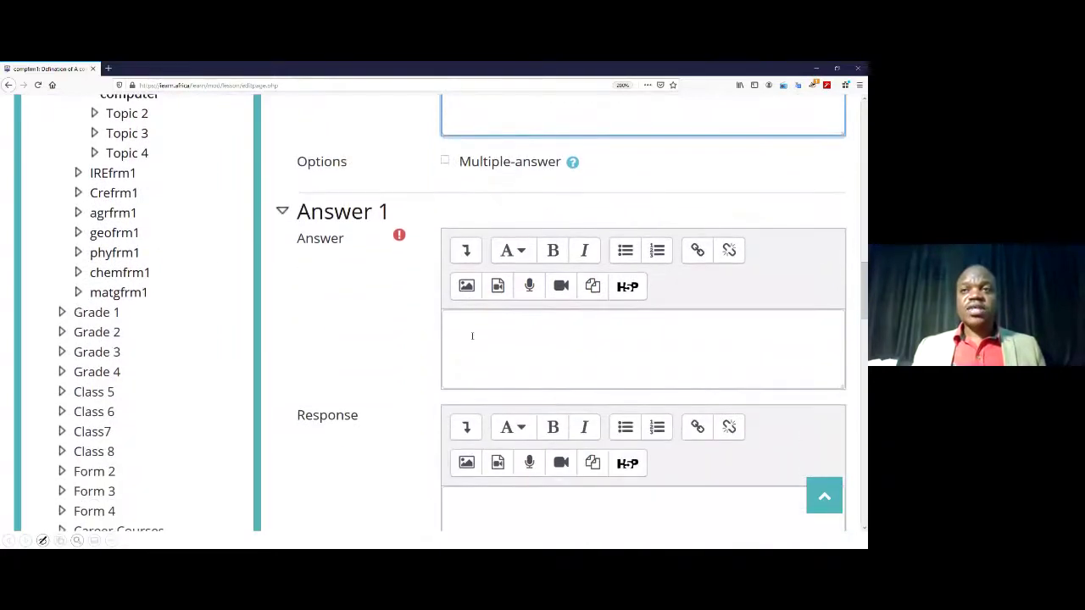
Step: Check the answer options in the Word lesson template, return to the Moodle page and enter "Data" as the Answer 1 text
left_click(484, 243)
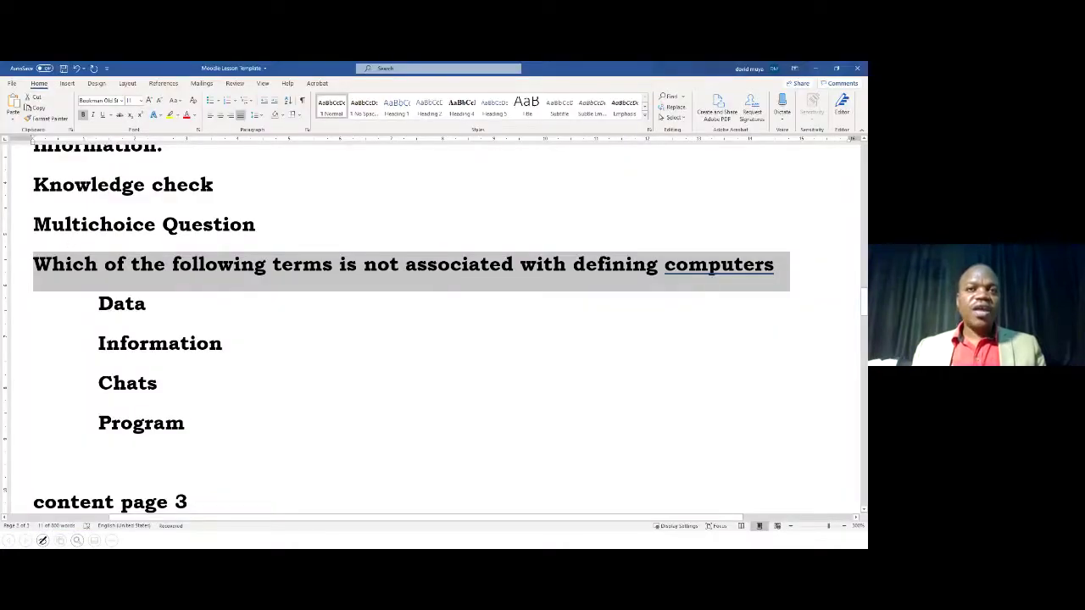
left_click(817, 71)
type("data")
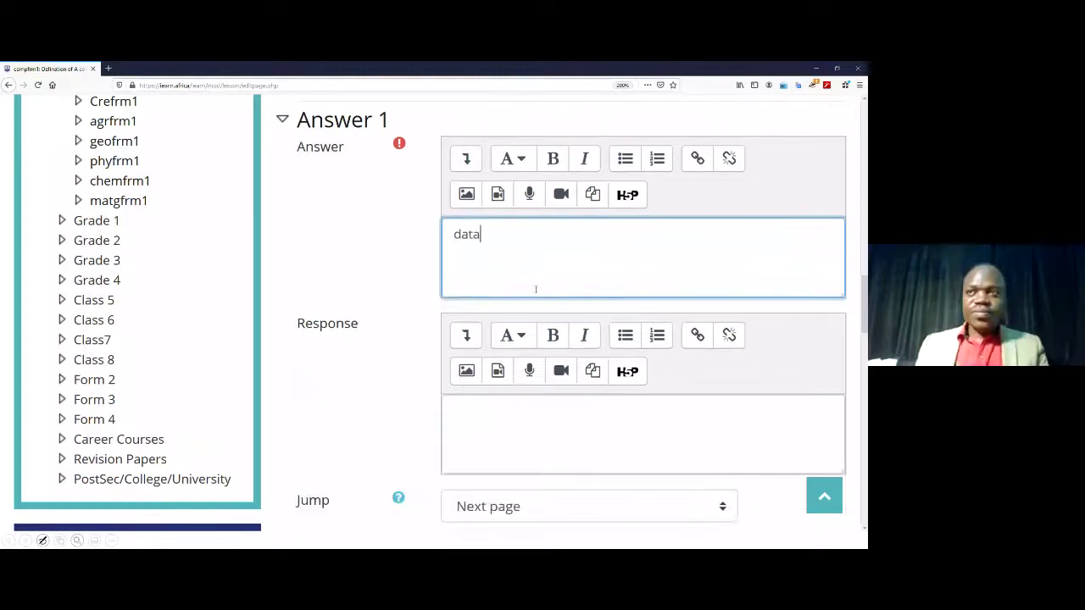
scroll(535, 254, "down", 1)
key("Home")
key("shift+Right")
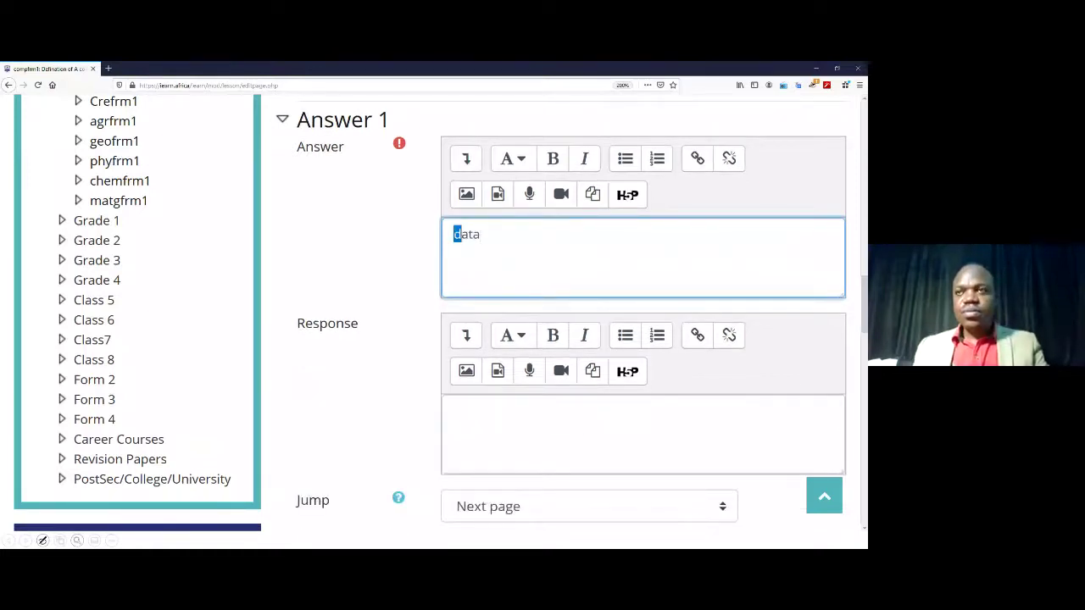
type("D")
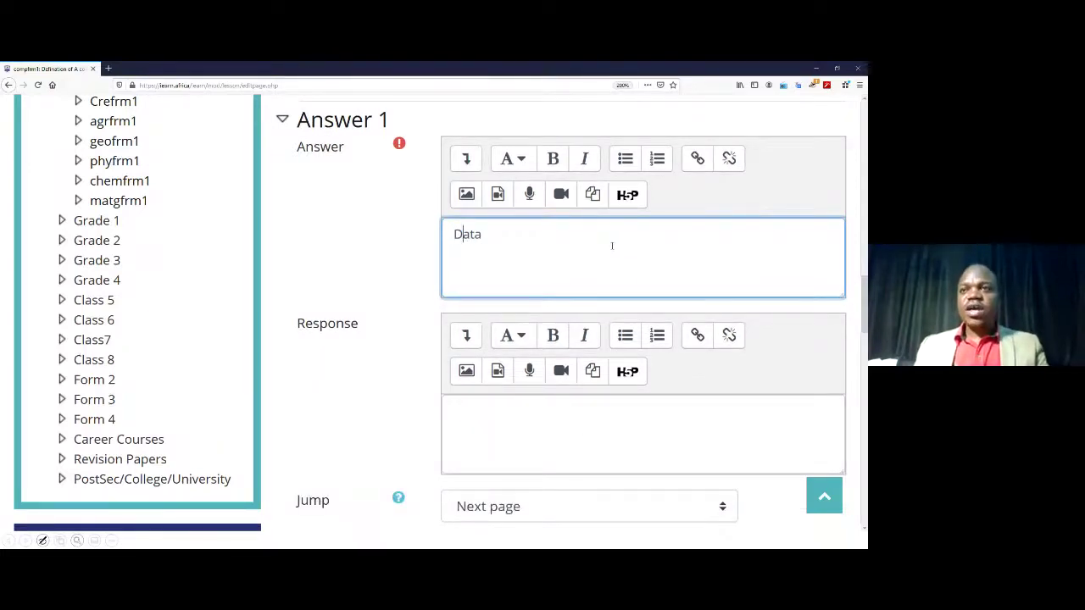
Step: Set the score of Answer 1 to 0
scroll(593, 310, "down", 4)
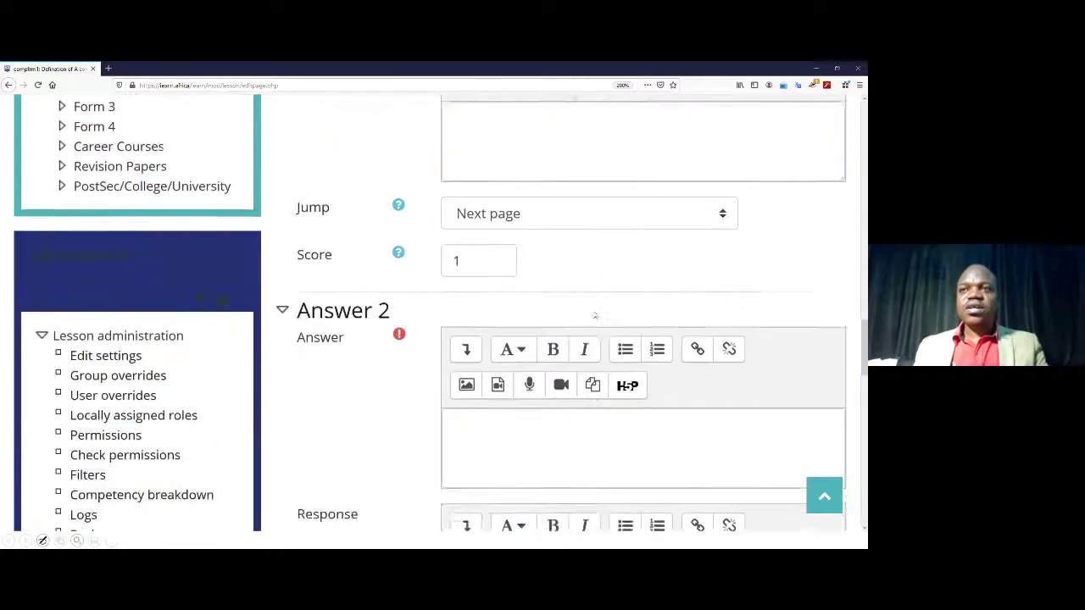
scroll(537, 344, "up", 2)
scroll(539, 344, "down", 1)
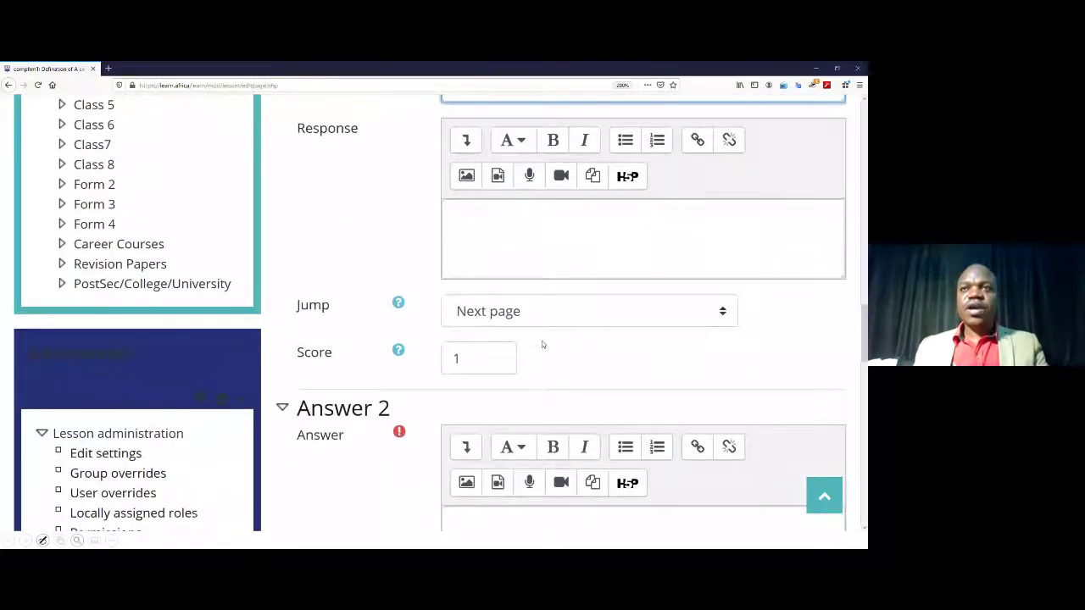
scroll(543, 344, "up", 3)
scroll(542, 343, "up", 2)
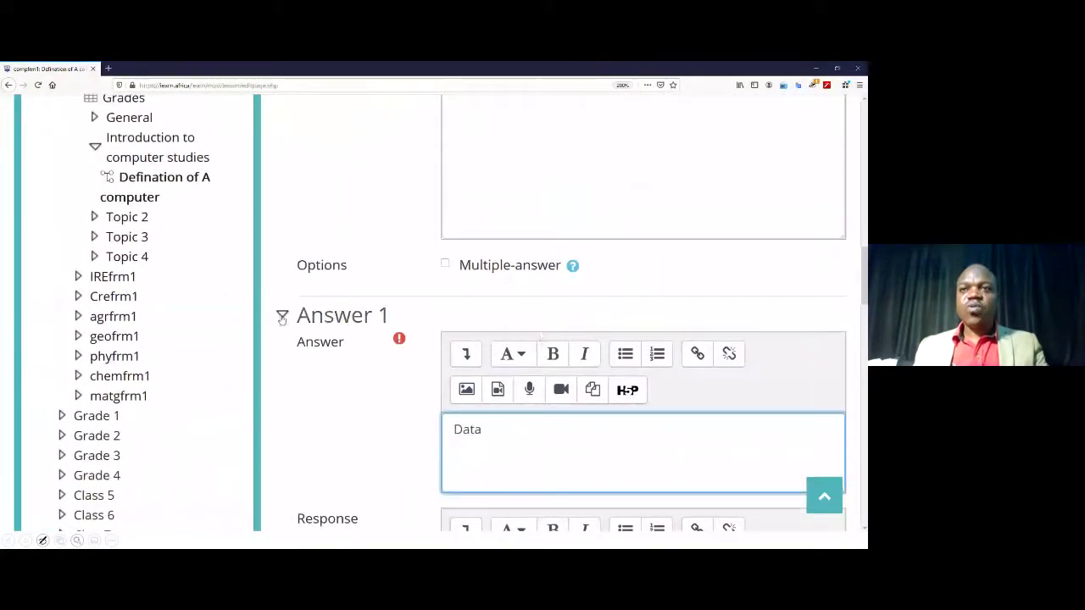
scroll(442, 366, "down", 3)
scroll(442, 366, "down", 4)
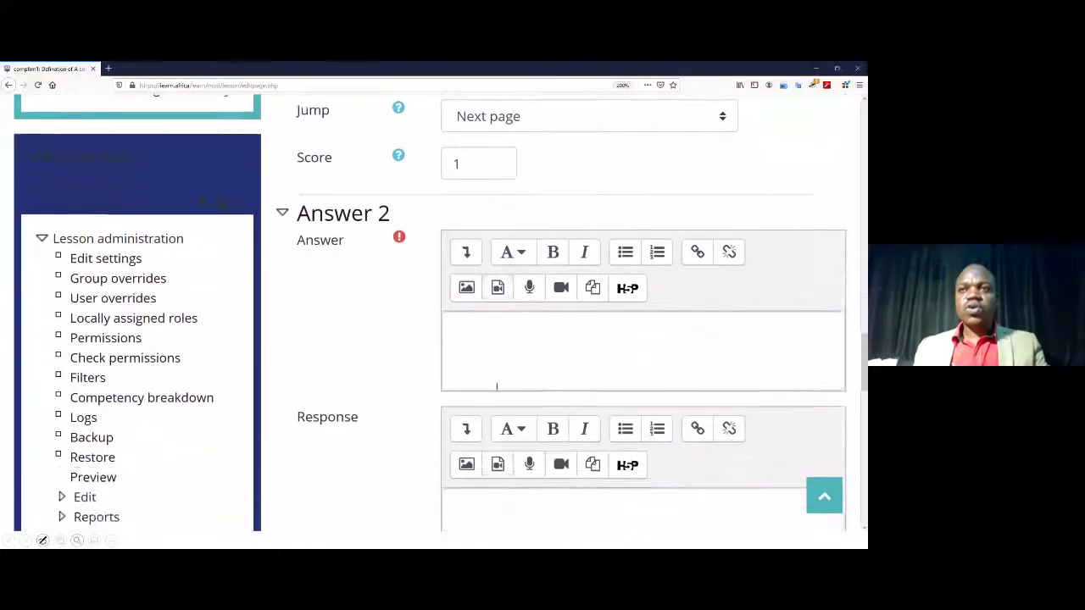
double_click(454, 162)
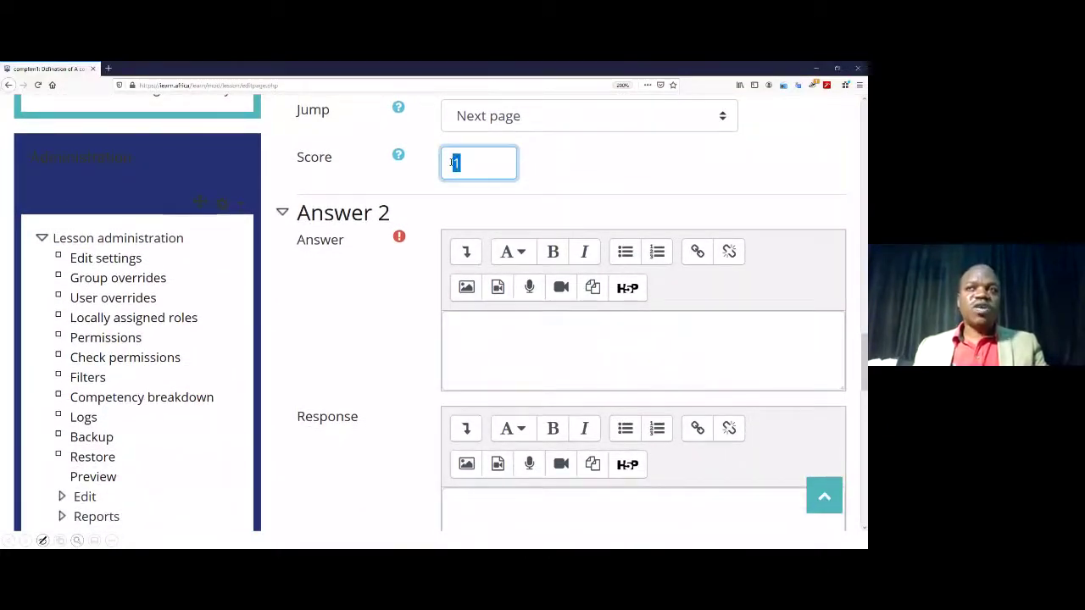
type("0")
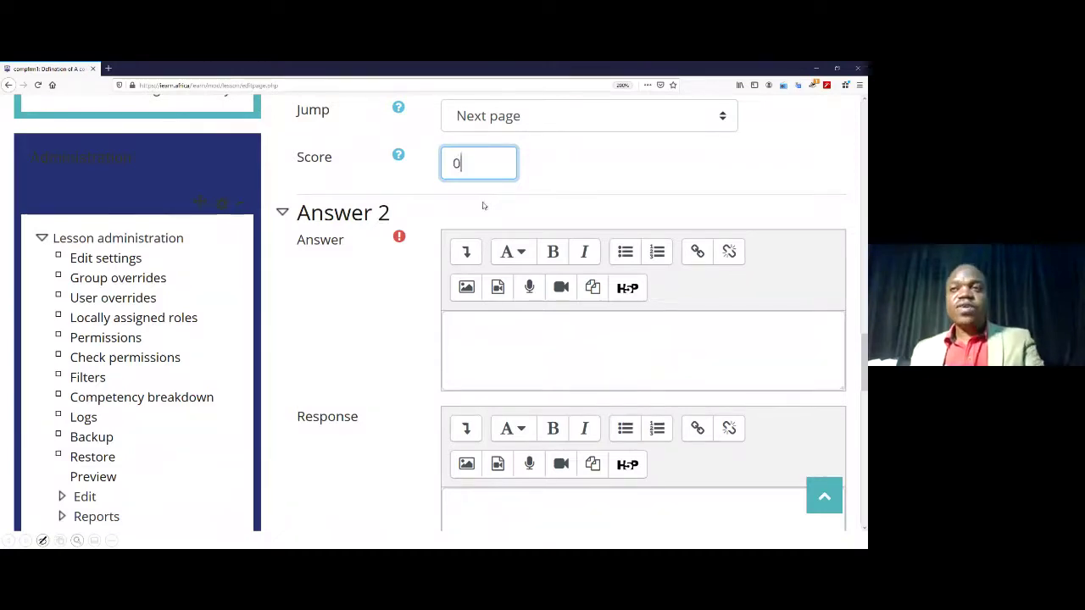
Step: Enter "Program" as the answer text of Answer 2
scroll(523, 211, "up", 3)
scroll(523, 210, "down", 6)
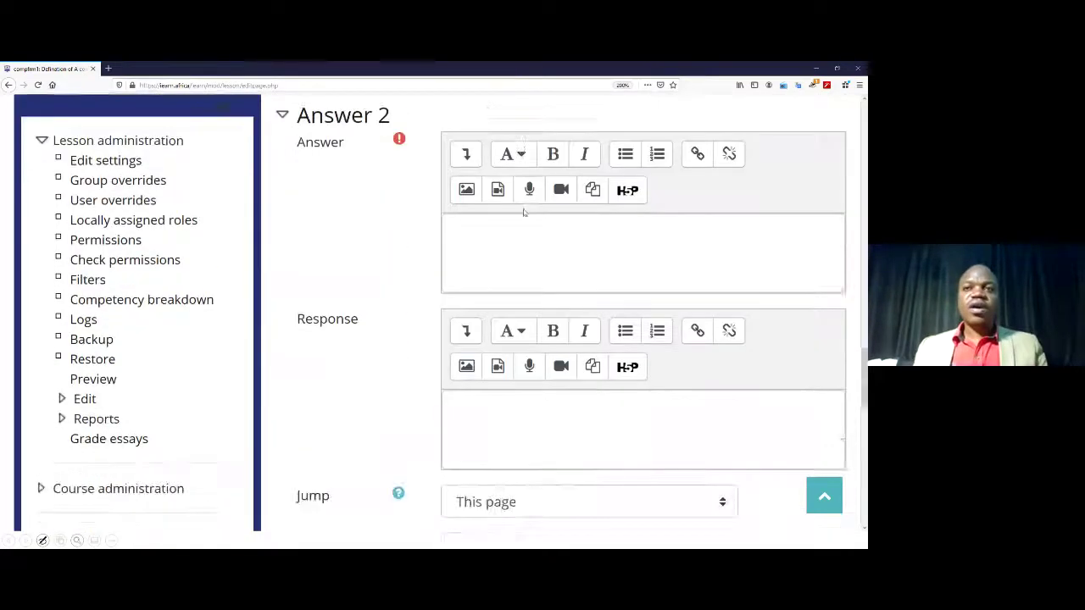
scroll(524, 210, "up", 10)
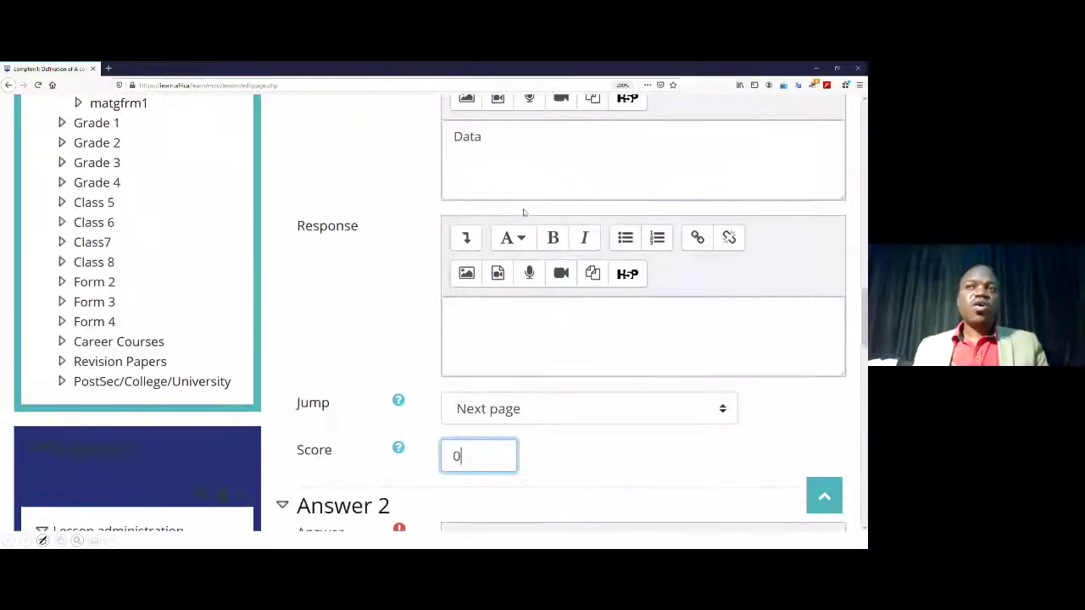
scroll(523, 211, "up", 3)
scroll(524, 210, "down", 7)
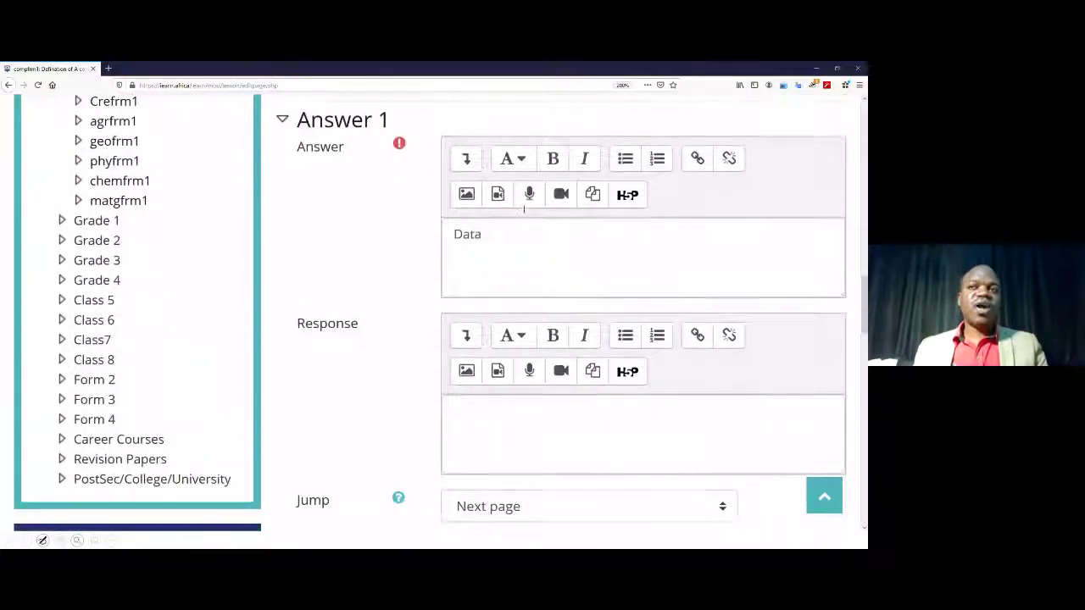
scroll(524, 212, "down", 1)
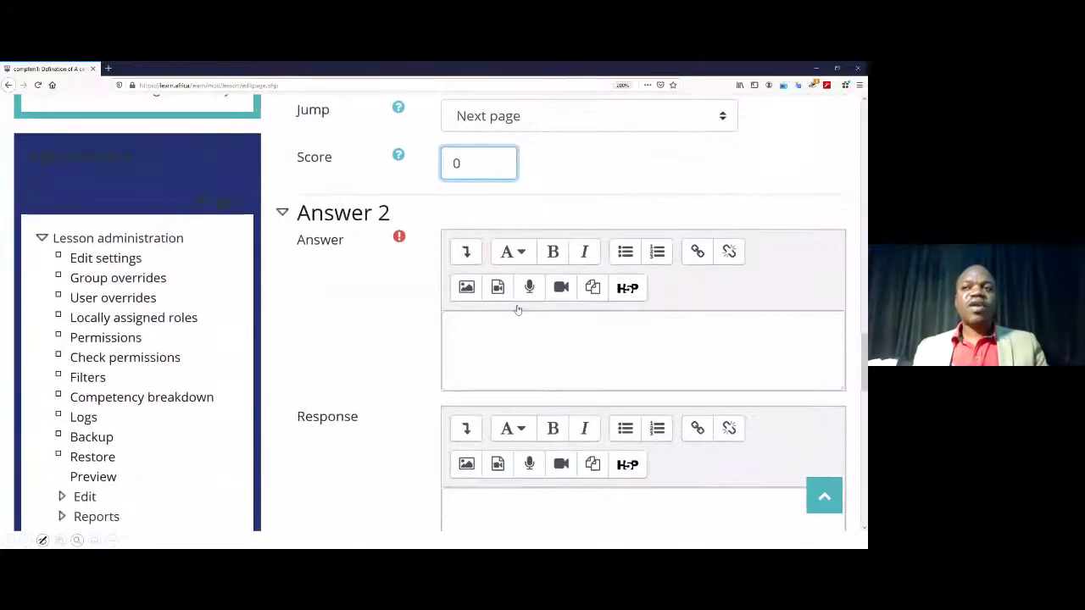
left_click(526, 343)
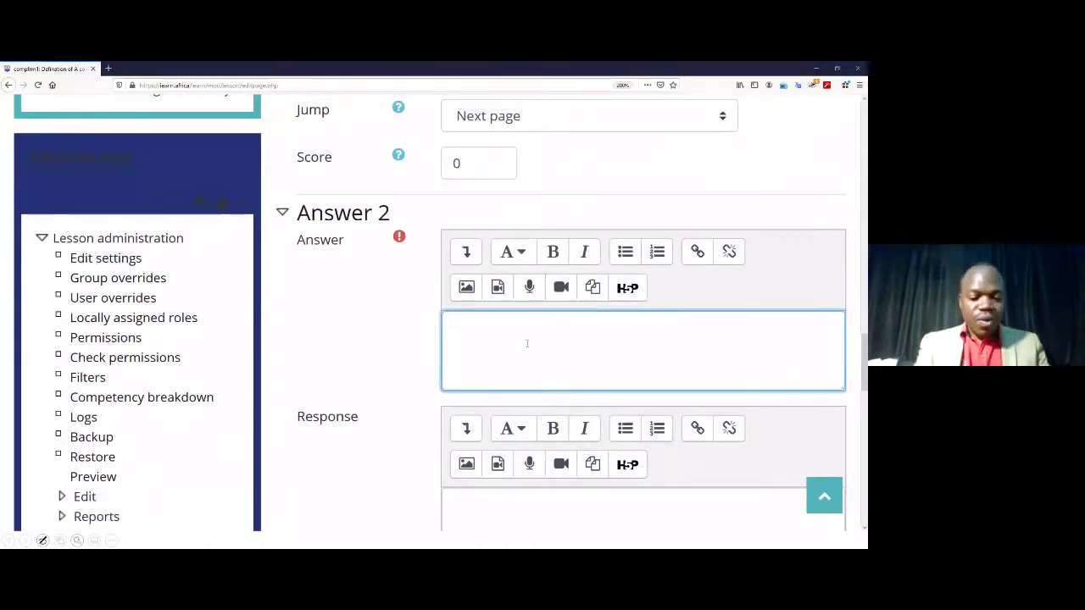
type("Program")
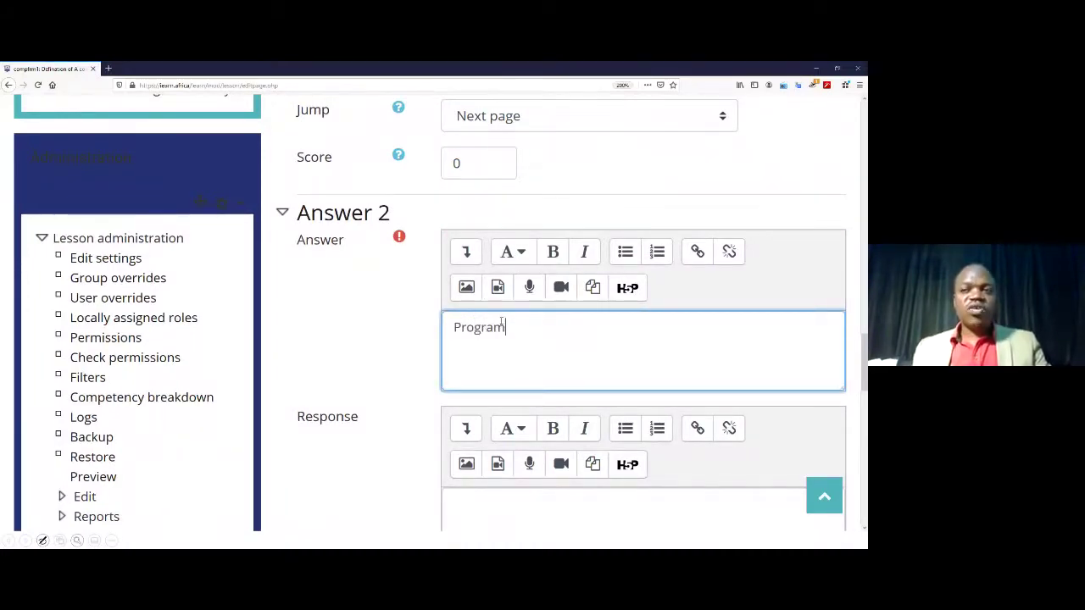
Step: Review the jump and score settings of Answer 1 and Answer 2
scroll(526, 343, "down", 1)
scroll(501, 325, "down", 2)
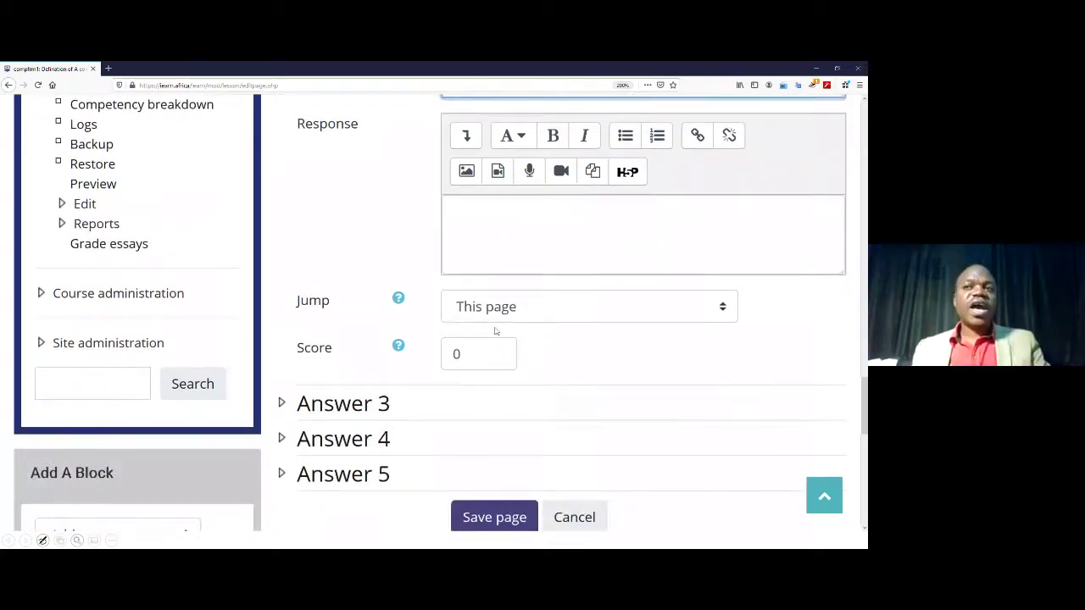
left_click(464, 358)
left_click_drag(464, 358, 443, 353)
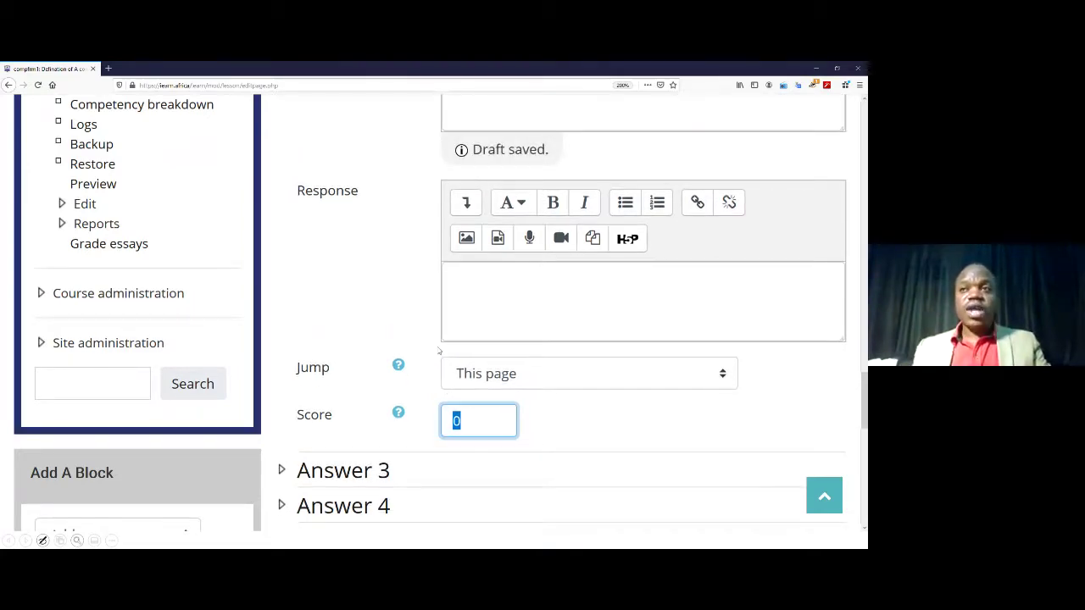
scroll(534, 330, "up", 6)
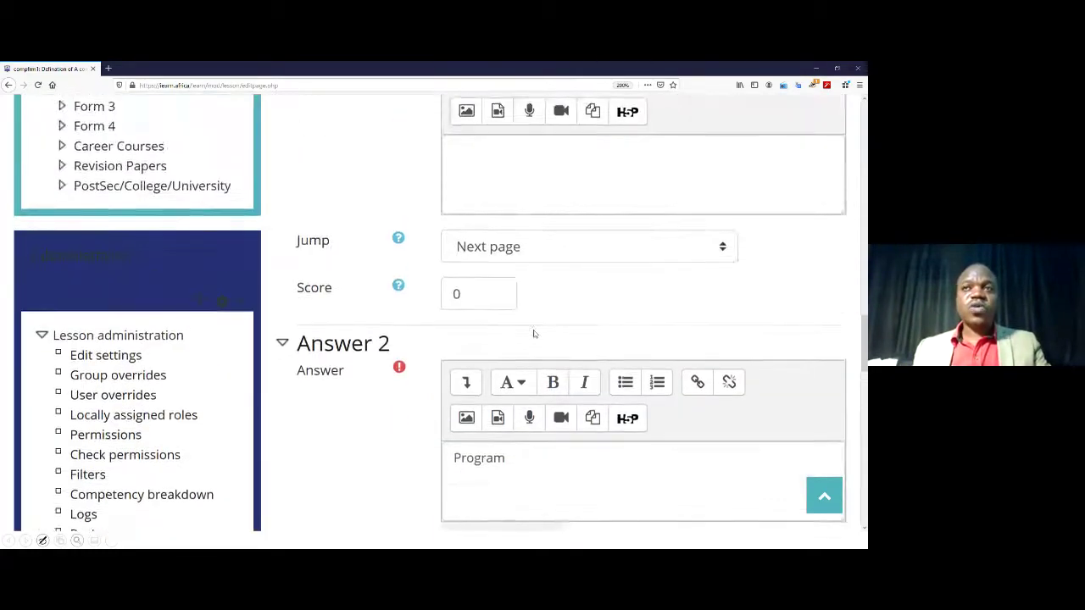
scroll(534, 329, "up", 4)
scroll(533, 329, "down", 4)
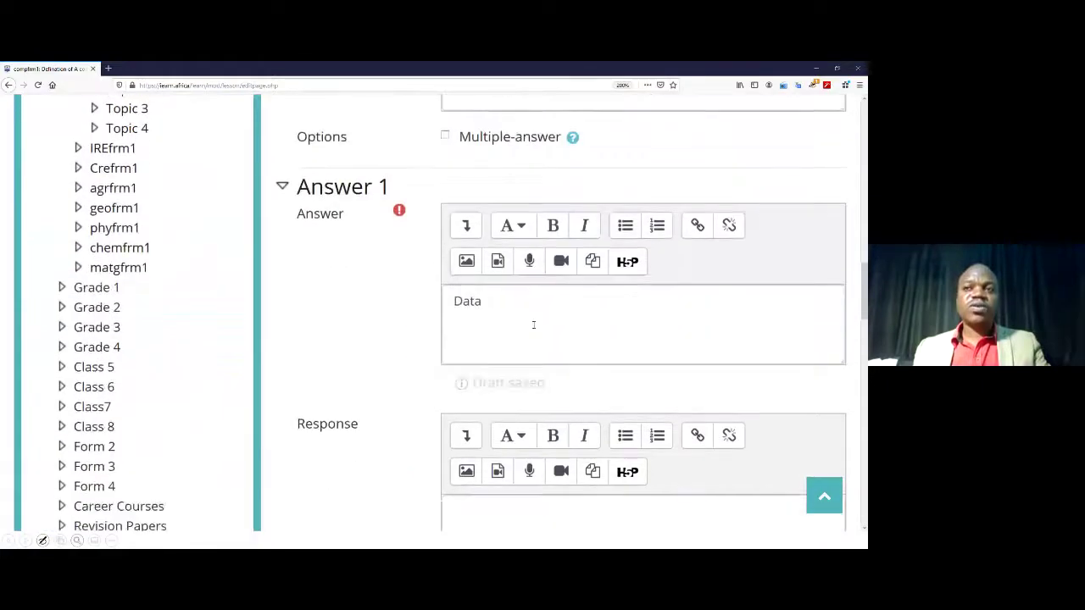
scroll(534, 331, "down", 4)
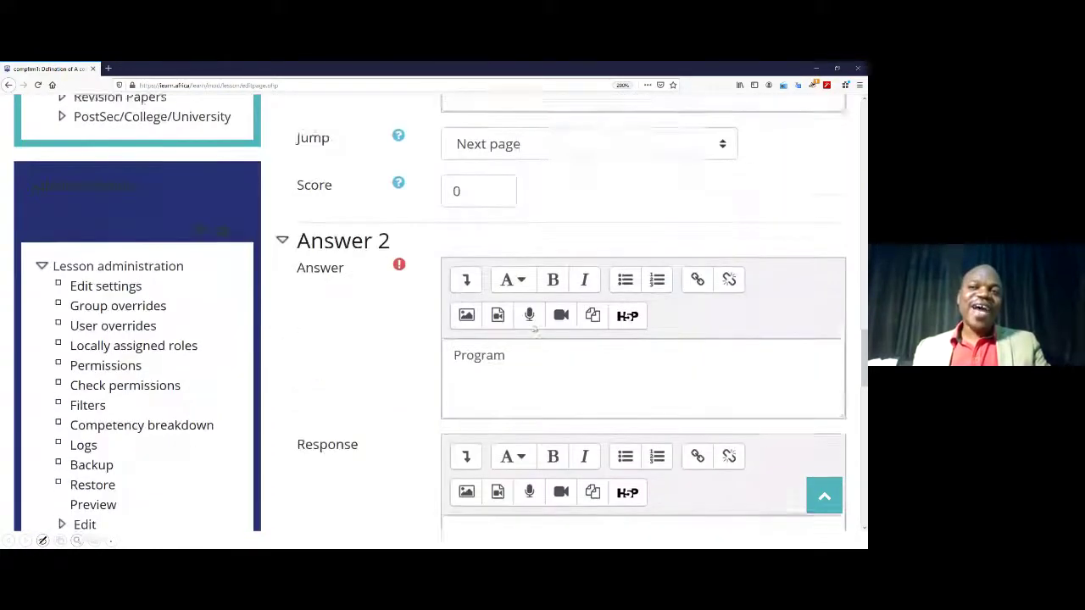
key("Tab")
scroll(522, 341, "down", 2)
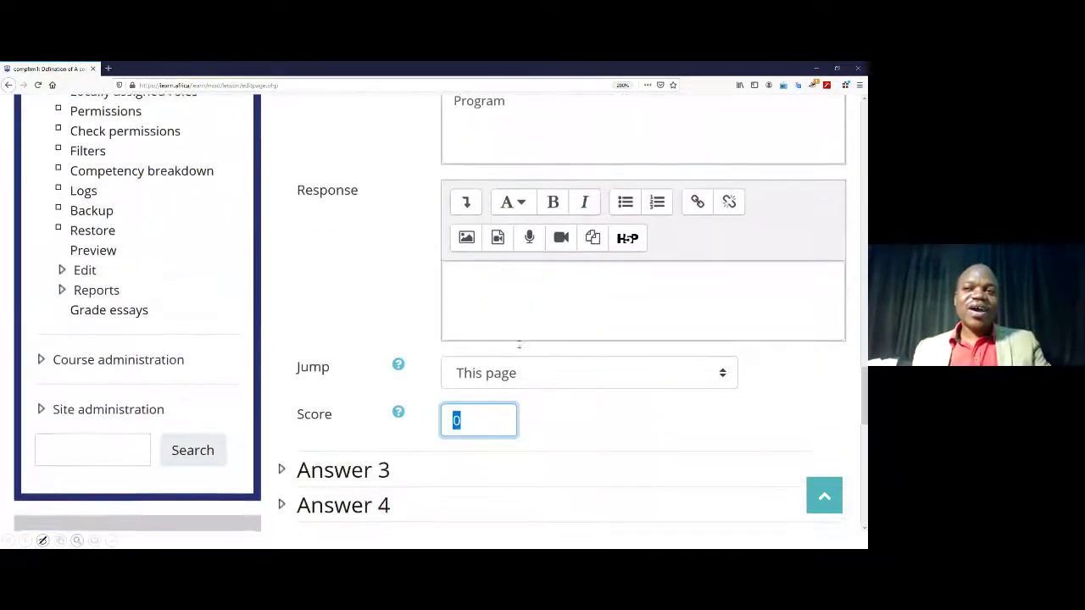
scroll(474, 254, "up", 4)
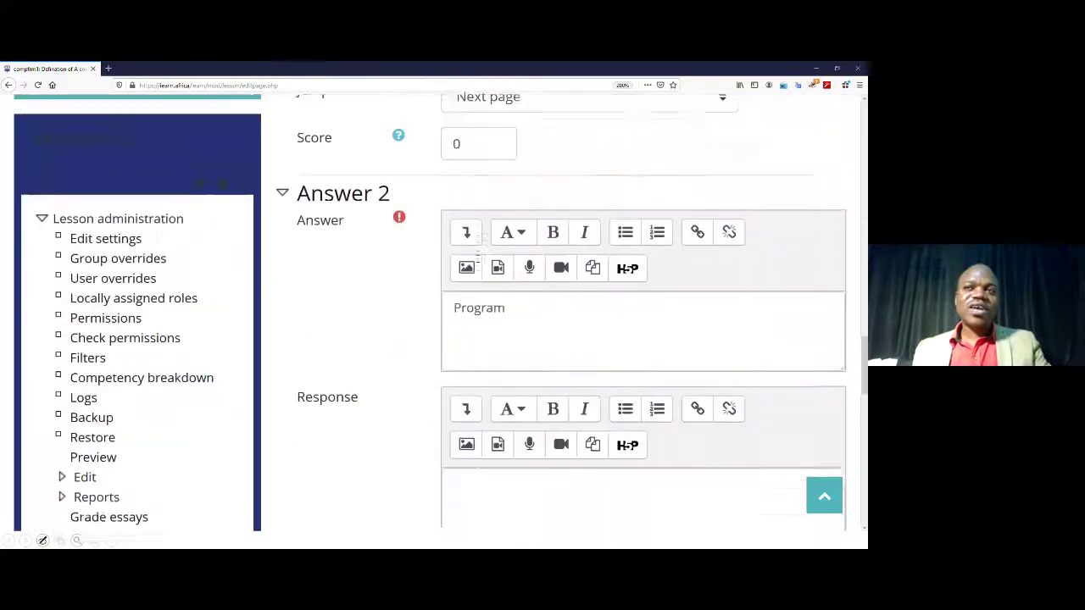
scroll(484, 212, "up", 2)
scroll(480, 212, "down", 2)
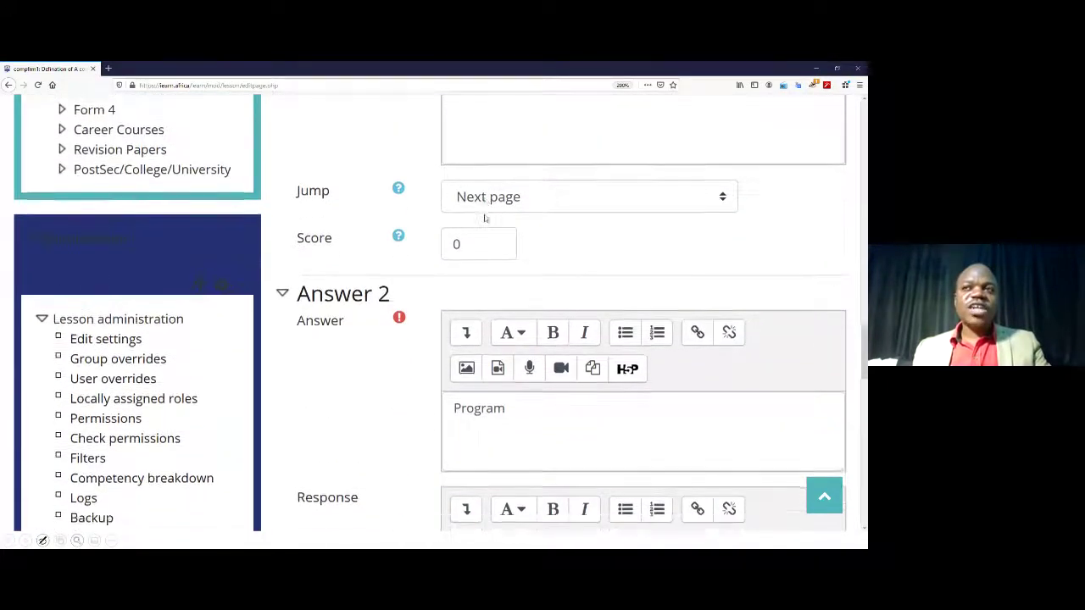
Step: Set the jump of the "Data" answer to the Let Us Get Started page
scroll(503, 179, "up", 4)
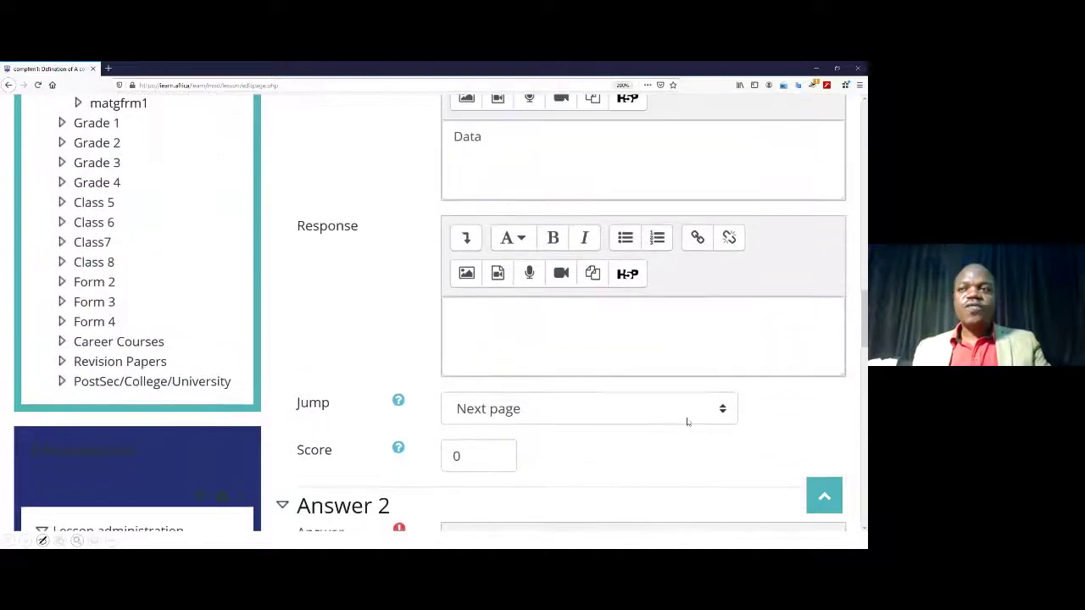
left_click(721, 411)
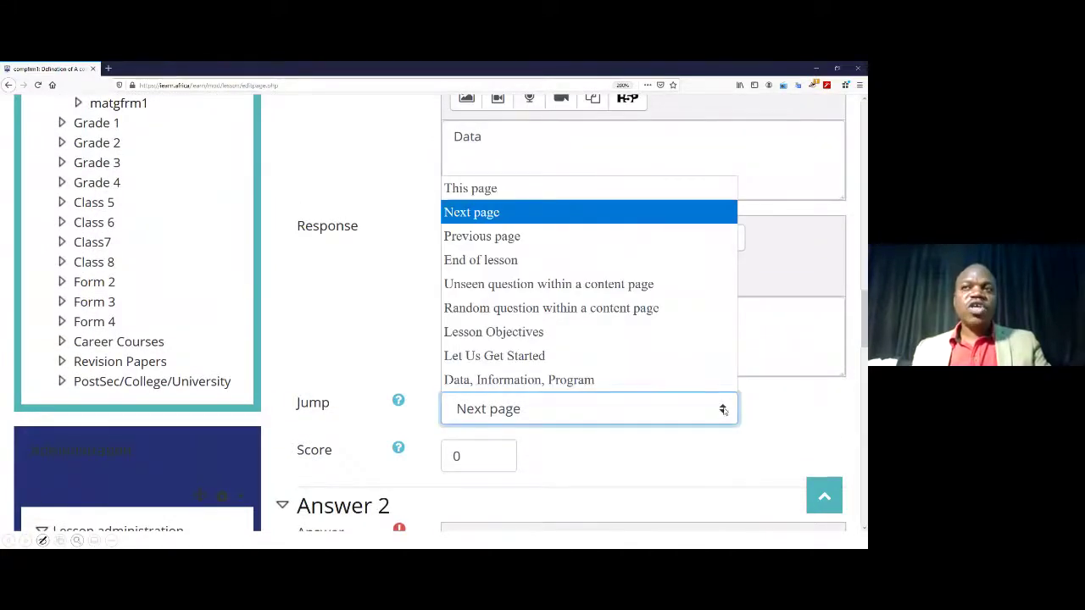
left_click(499, 357)
Step: Set the jump of the "Program" answer to the Let Us Get Started page
scroll(534, 369, "down", 5)
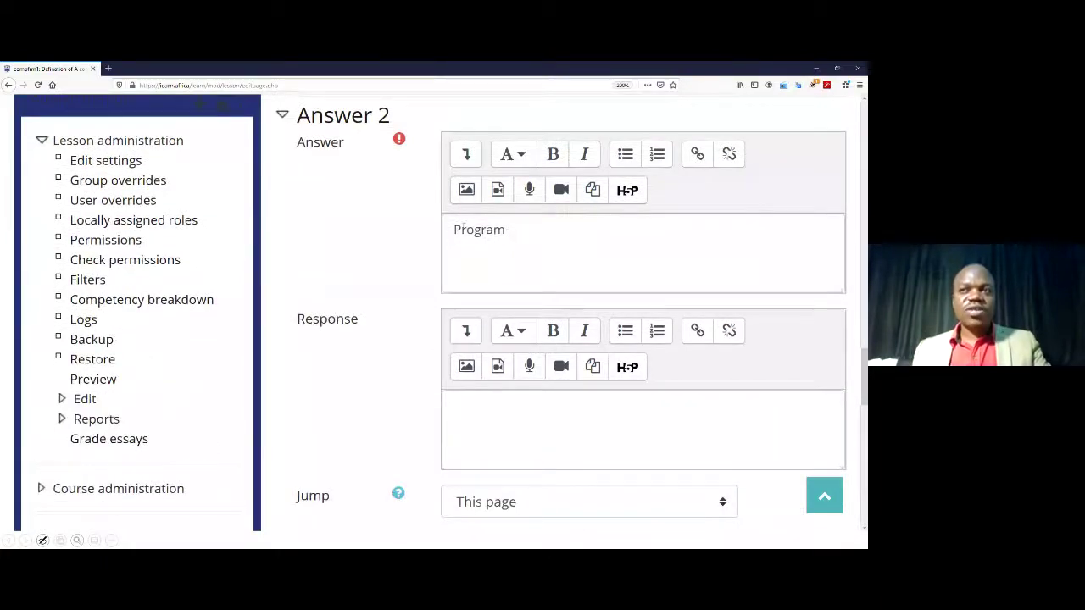
scroll(486, 244, "down", 2)
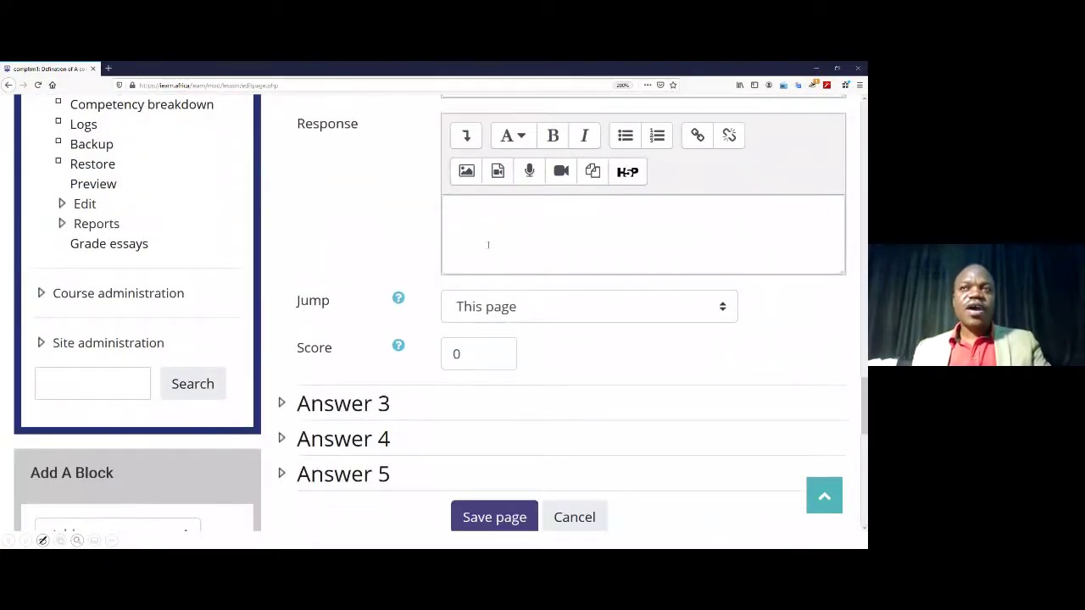
scroll(490, 243, "up", 1)
scroll(492, 249, "down", 1)
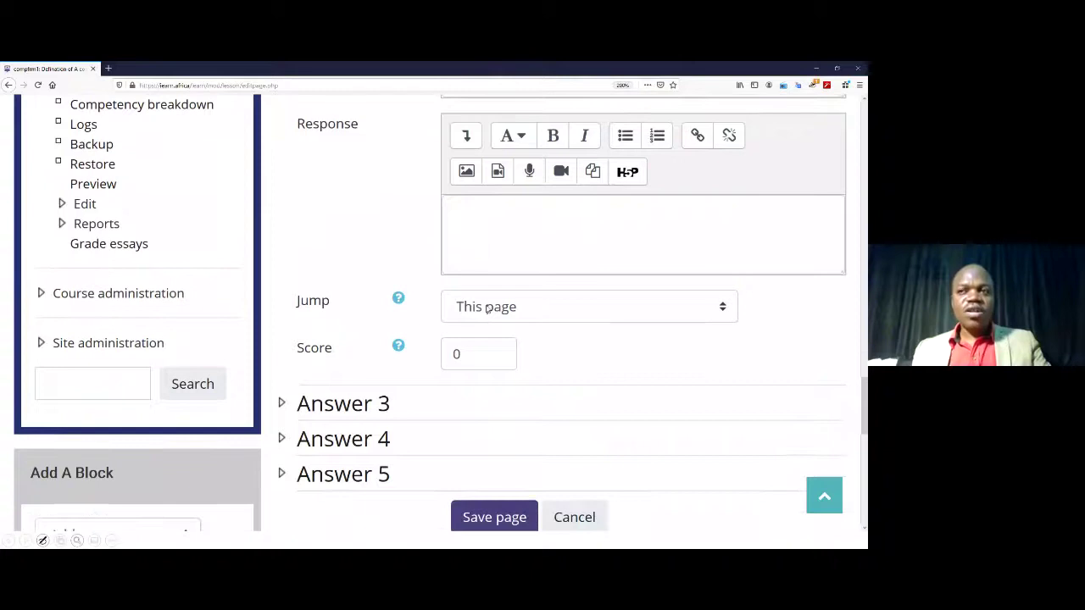
left_click(721, 311)
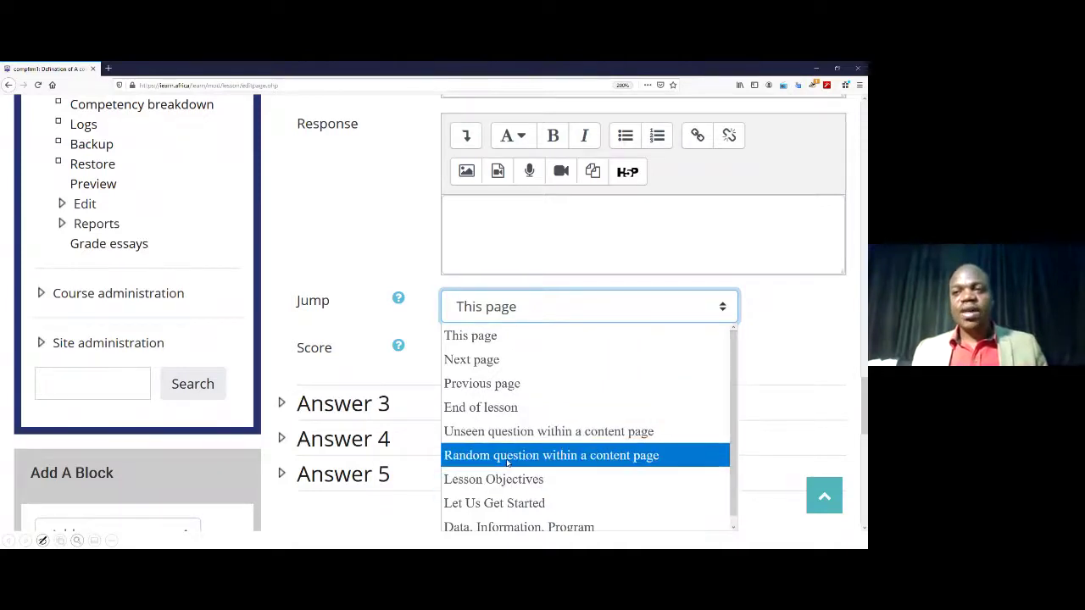
scroll(517, 423, "down", 1)
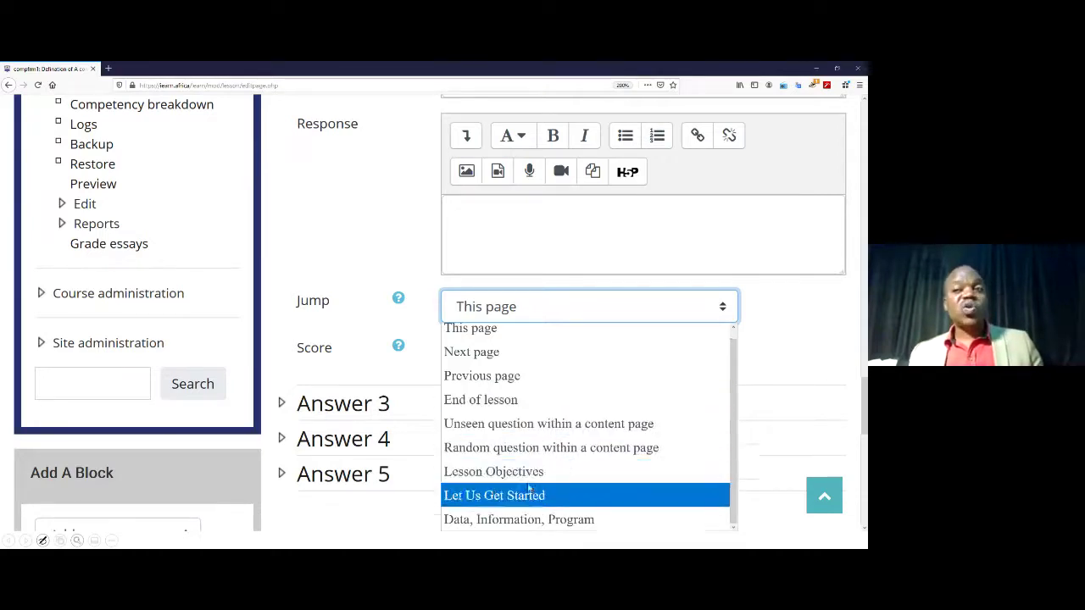
key("Escape")
key("l")
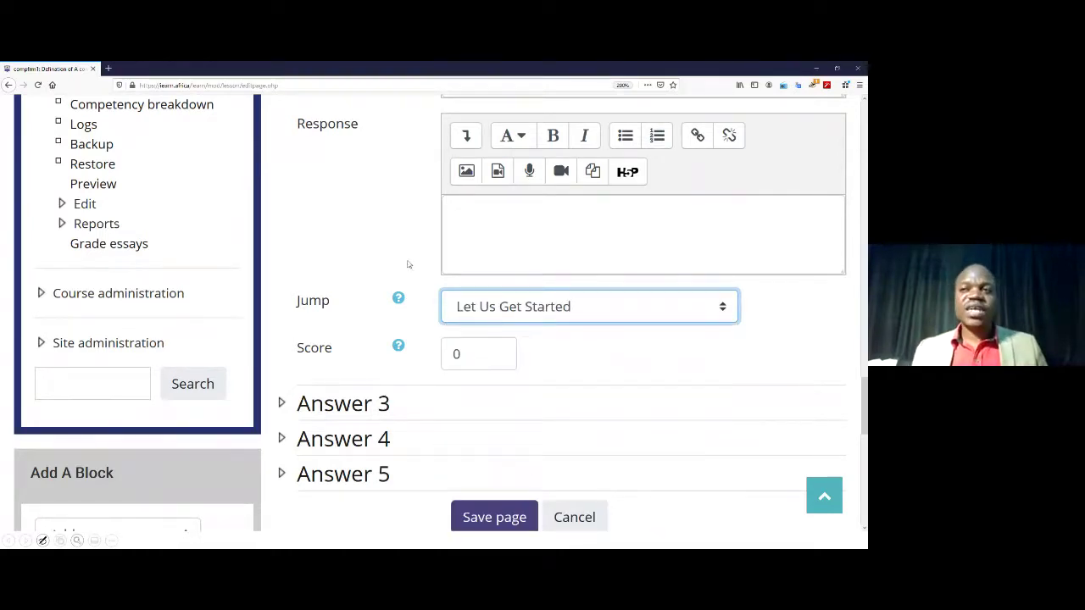
Step: Enter "chats" as the answer text of Answer 3
scroll(639, 354, "down", 3)
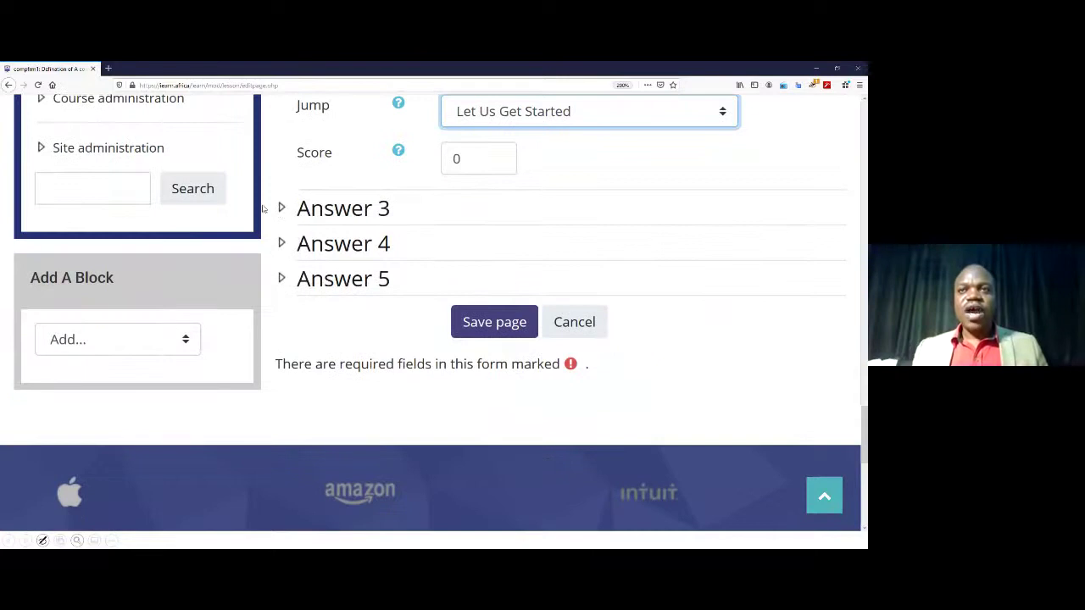
left_click(281, 209)
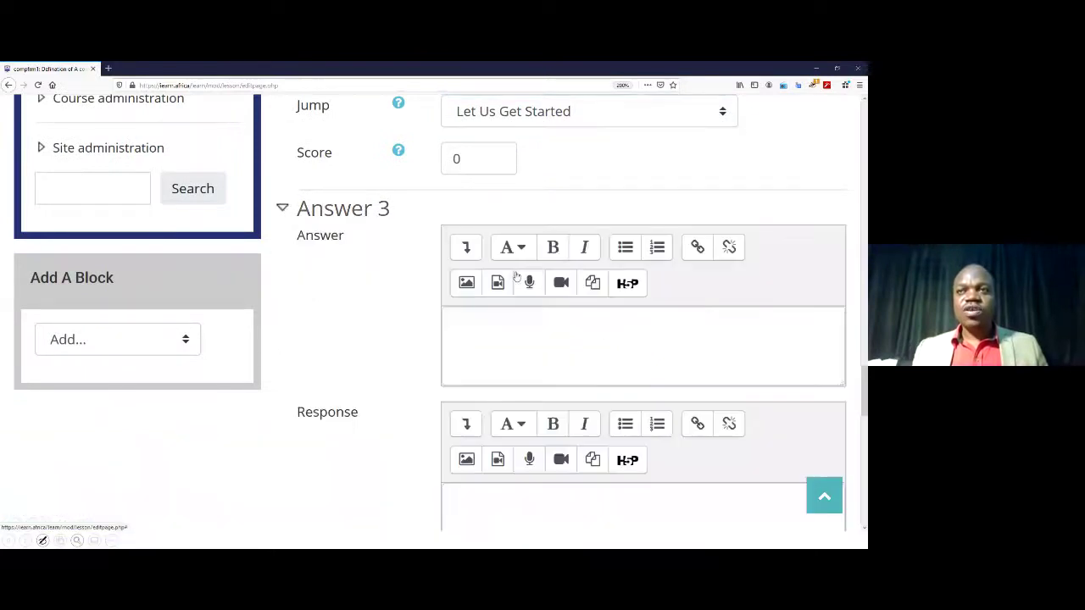
left_click(512, 322)
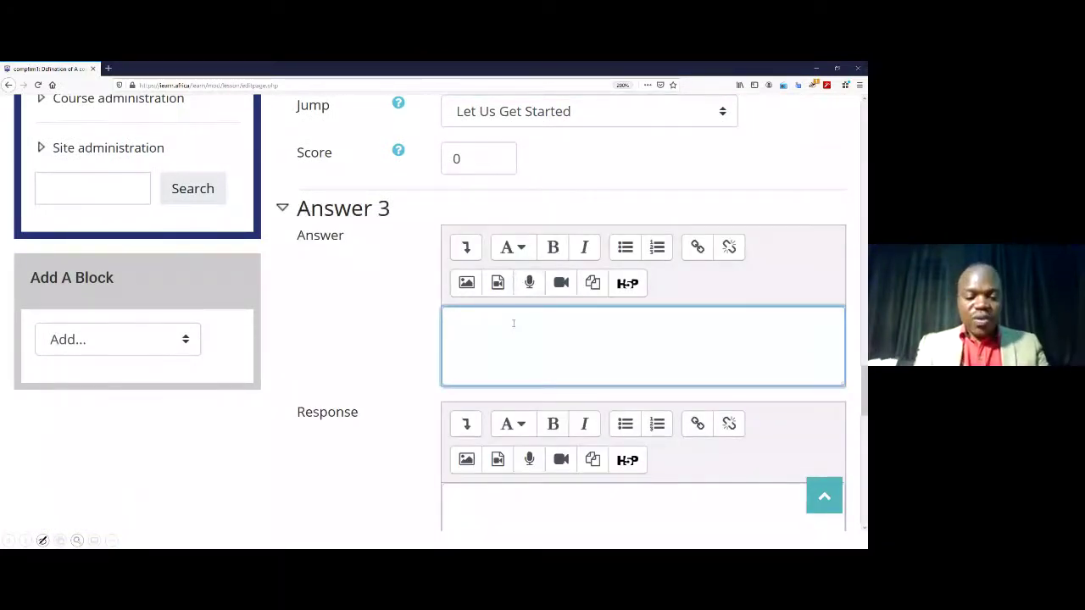
type("cha")
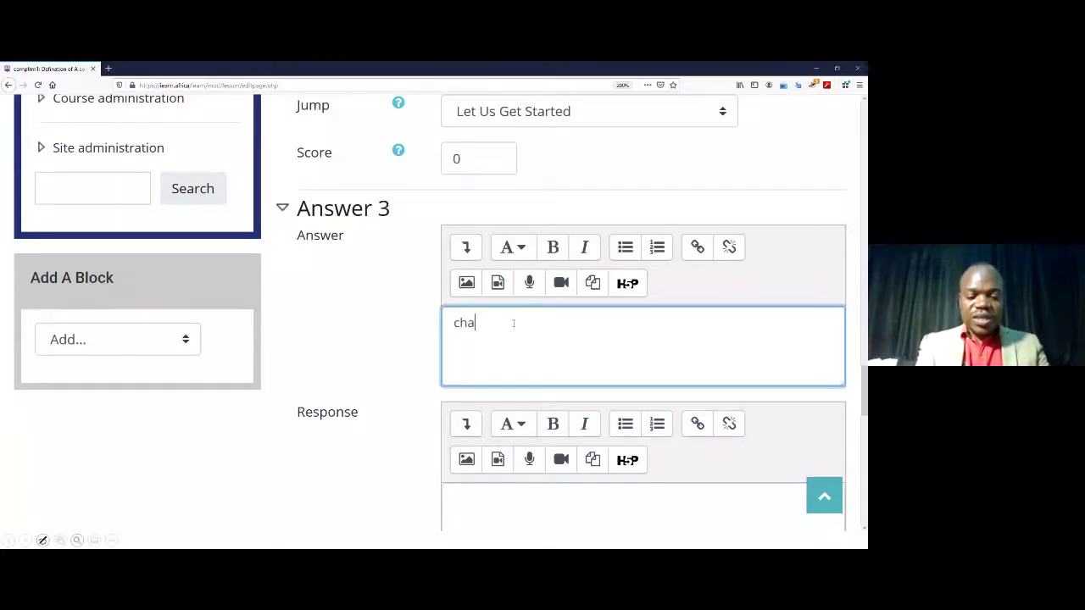
type("ts")
Step: Give the "chats" answer a score of 1 and set its jump to Next page
scroll(585, 346, "down", 3)
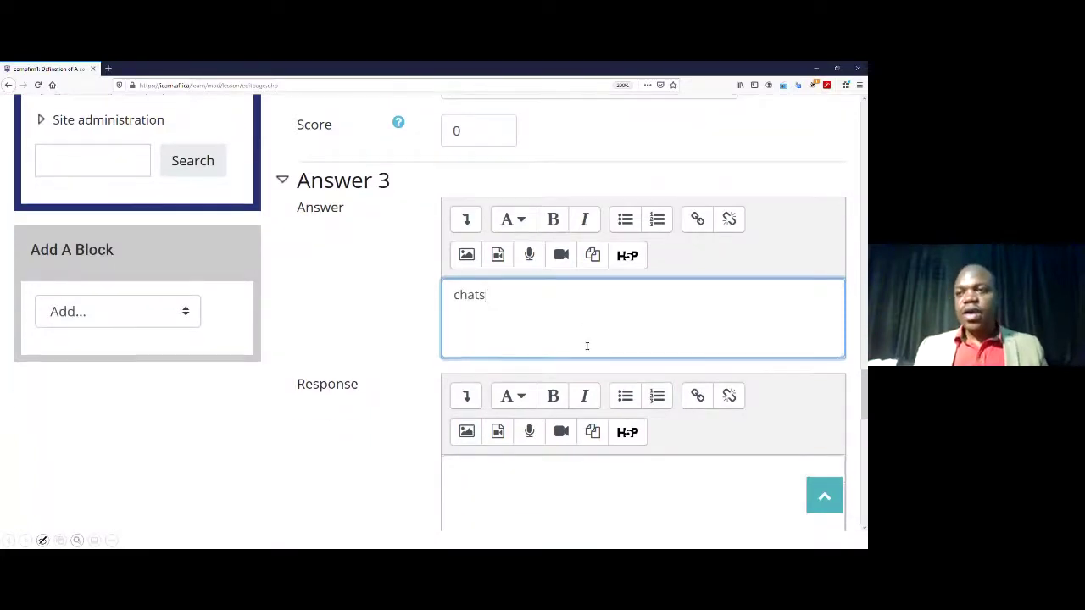
double_click(472, 346)
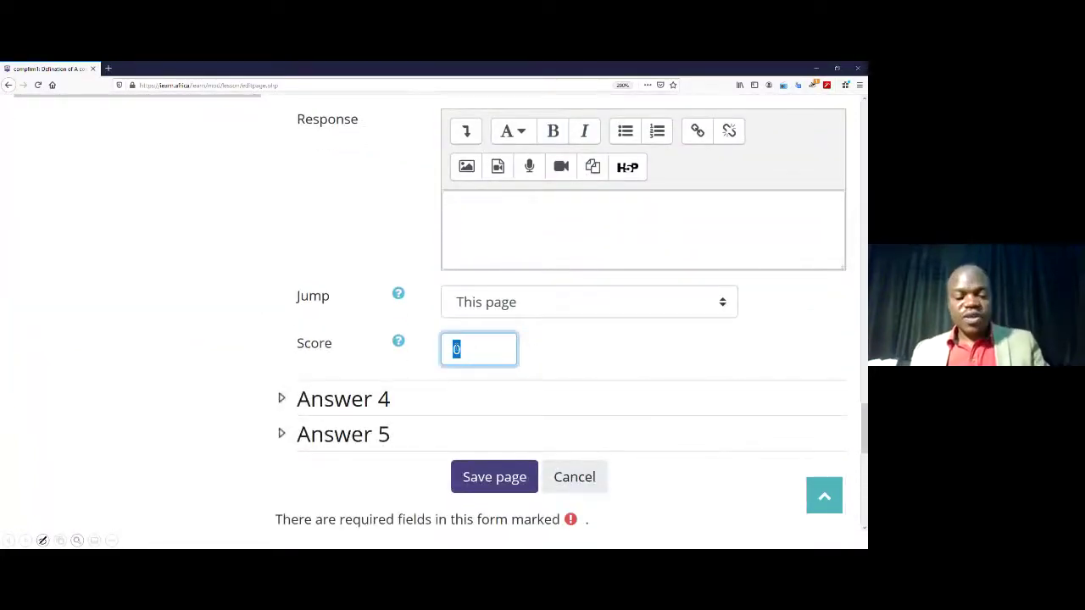
type("1")
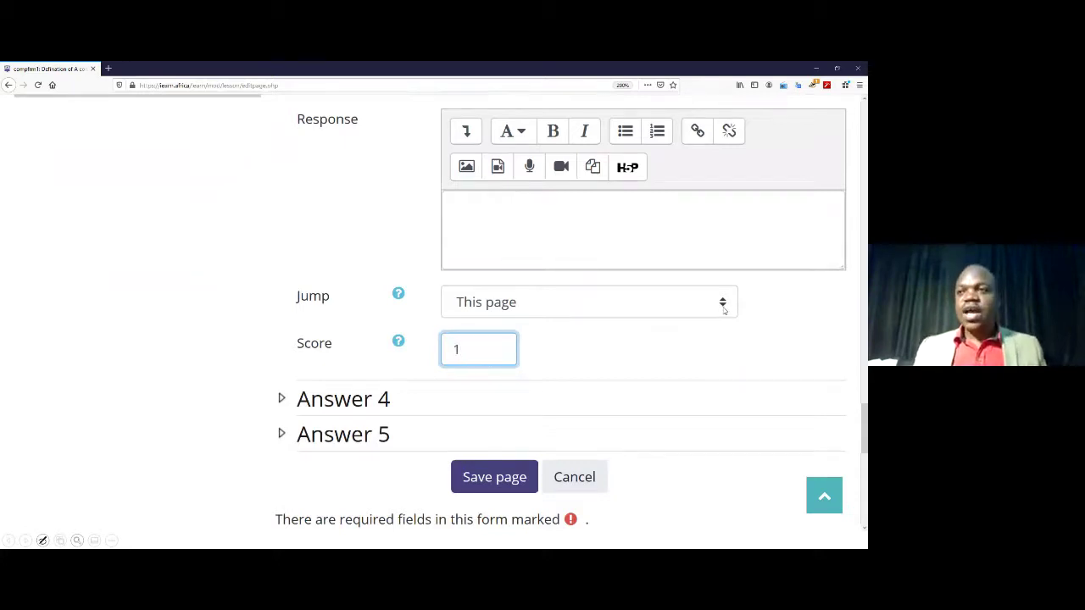
left_click(723, 310)
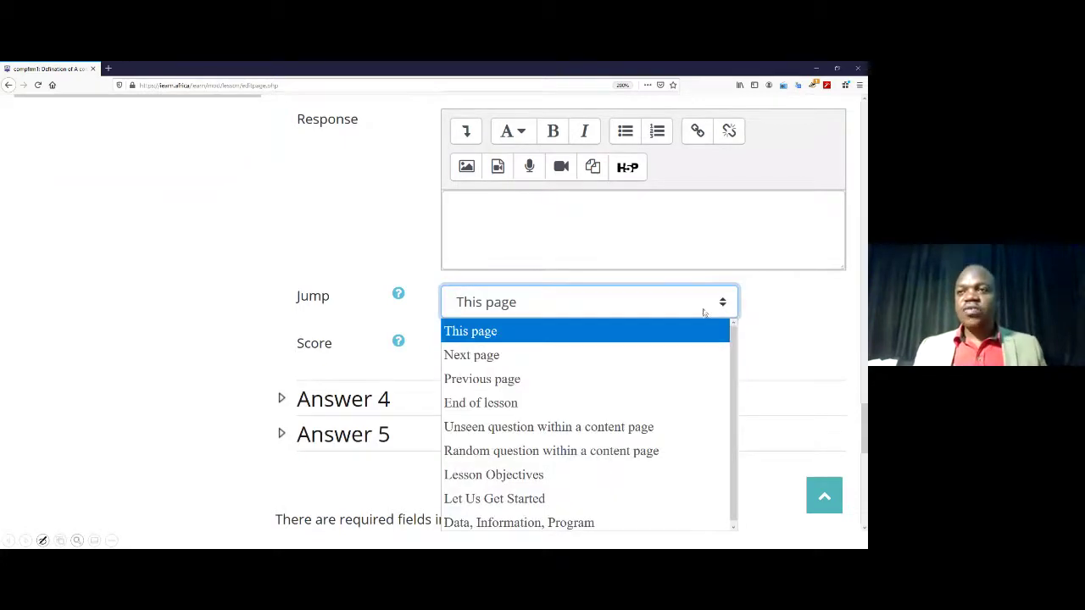
left_click(481, 361)
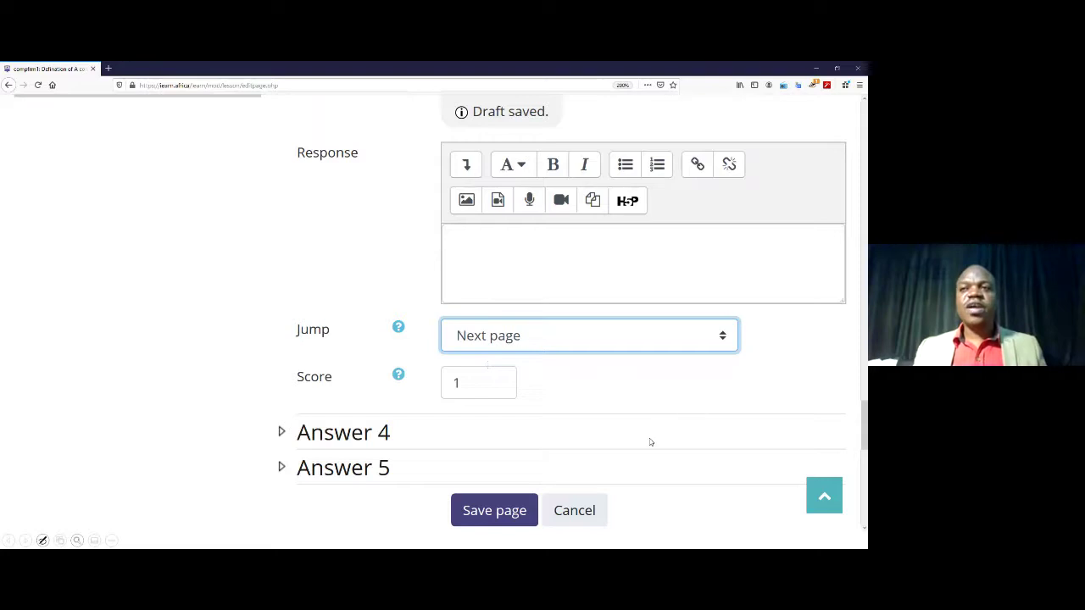
Step: Enter "information" as the answer text of Answer 4
scroll(650, 442, "down", 3)
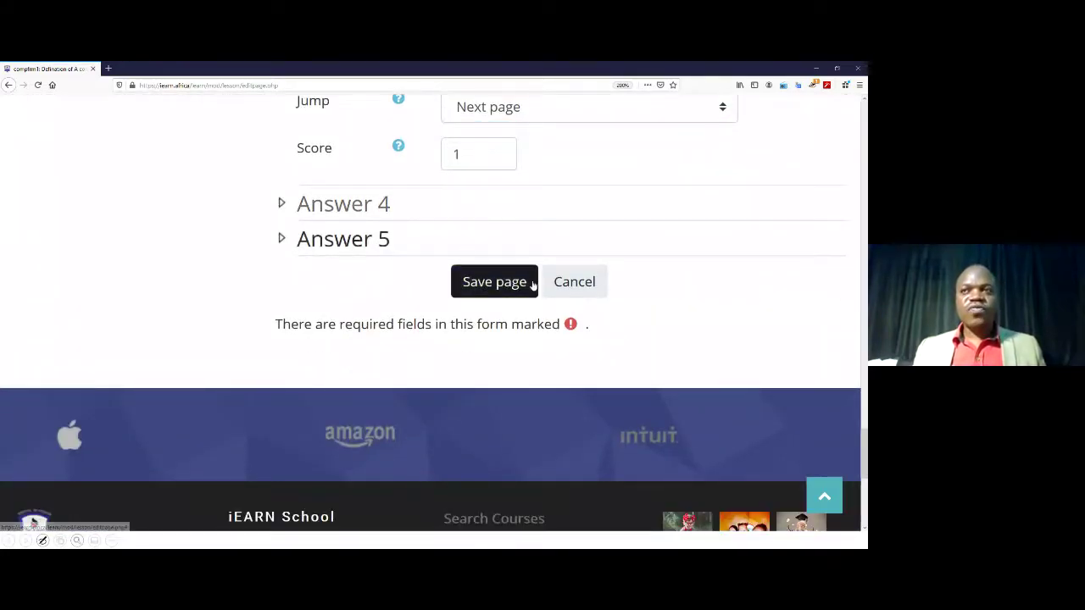
left_click(342, 204)
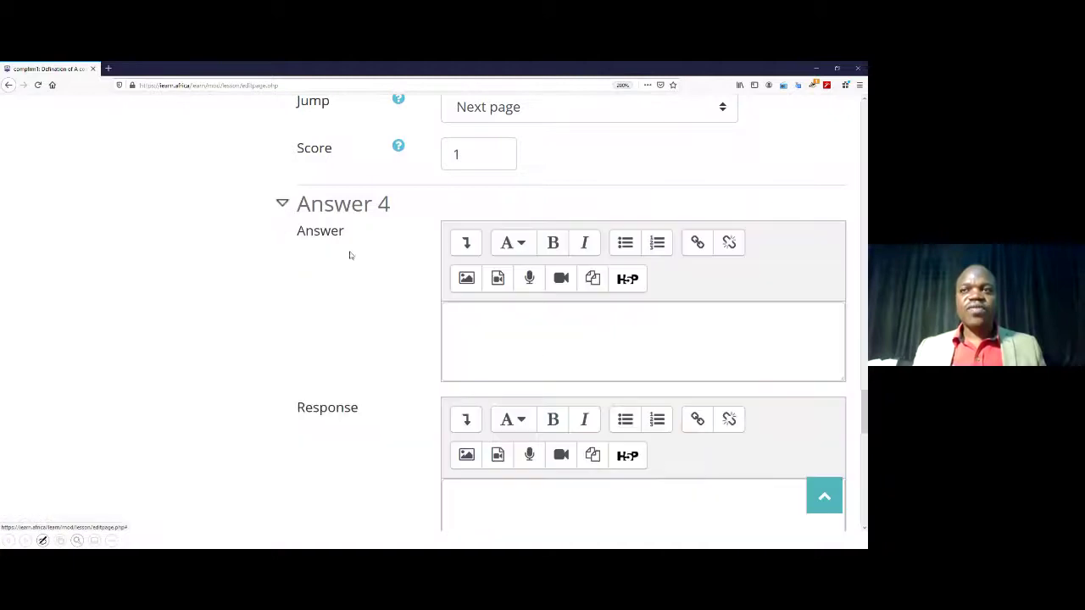
left_click(533, 318)
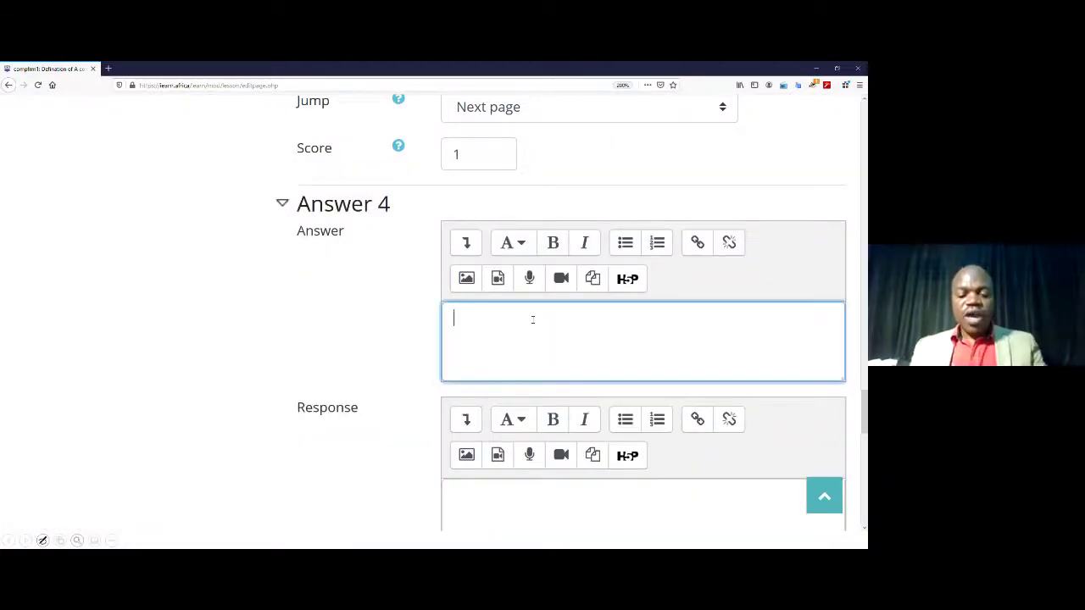
type("informat")
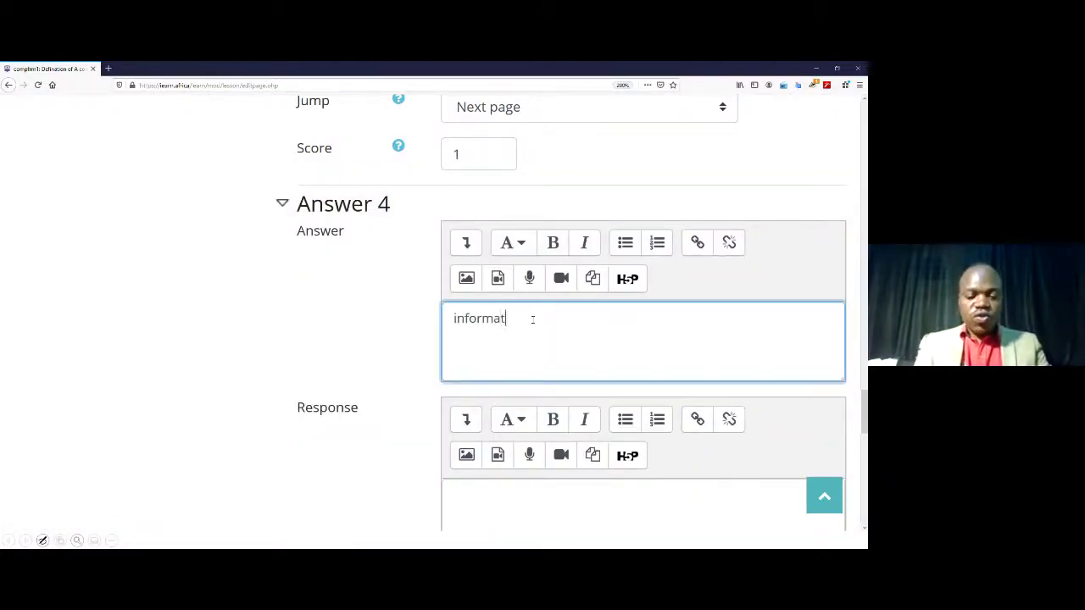
type("ion")
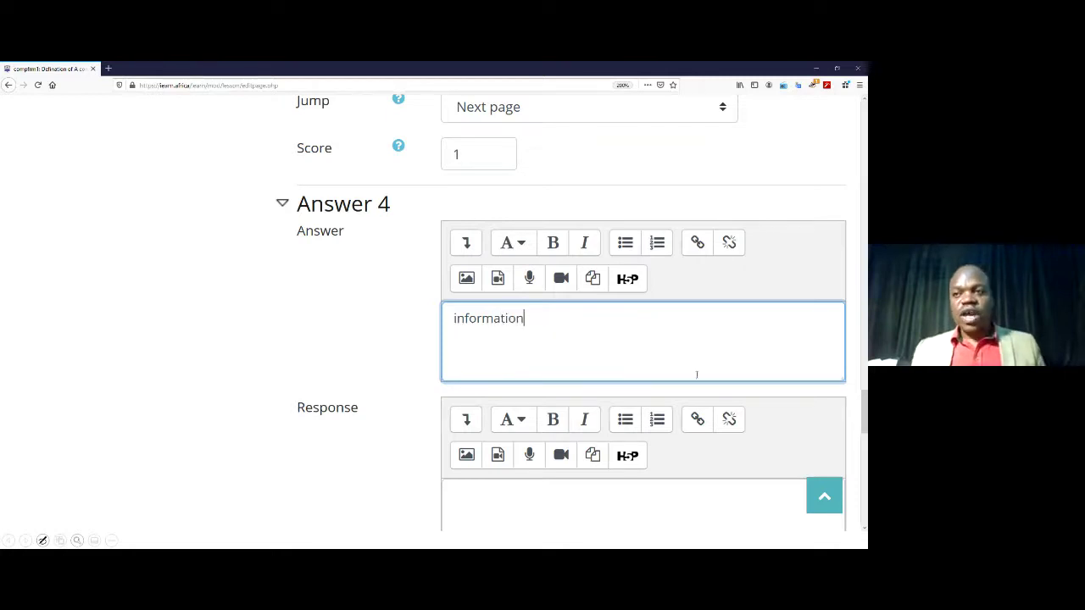
Step: Set the jump of the "information" answer to the Let Us Get Started page
scroll(772, 359, "down", 4)
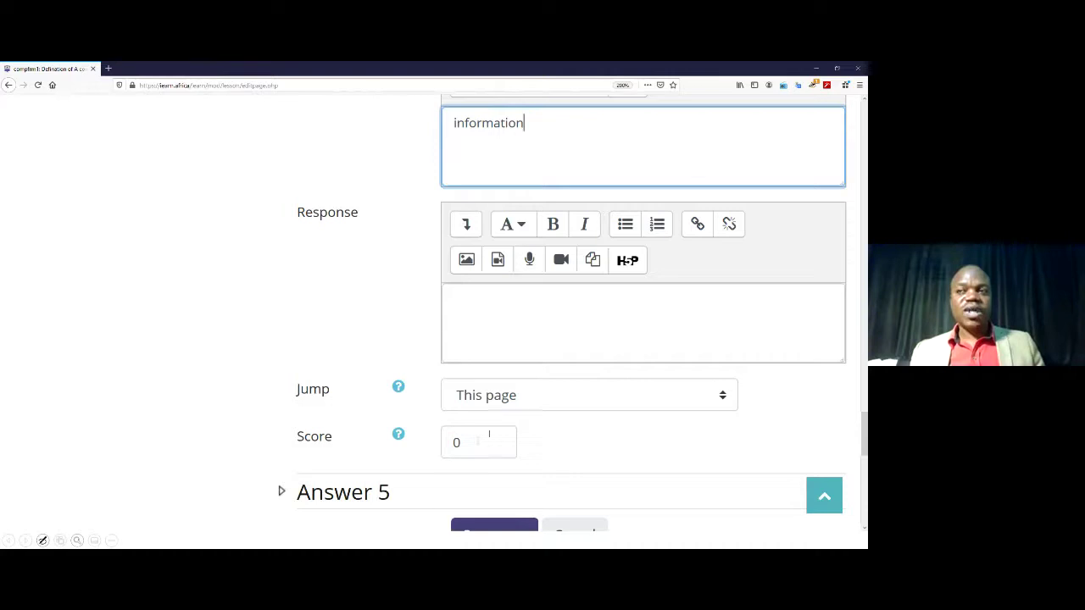
left_click(721, 395)
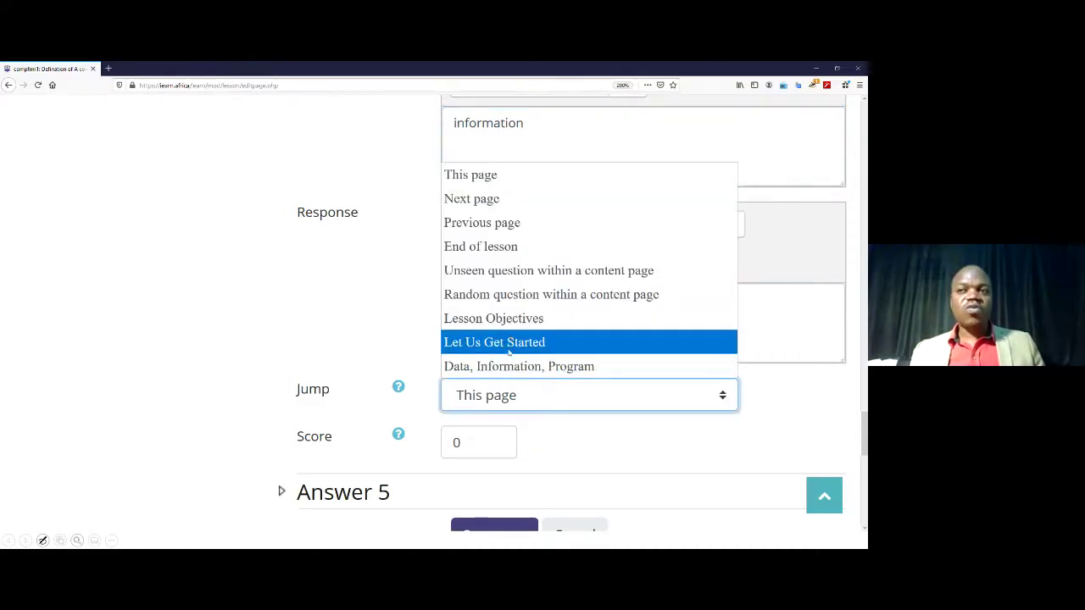
left_click(509, 342)
left_click(782, 392)
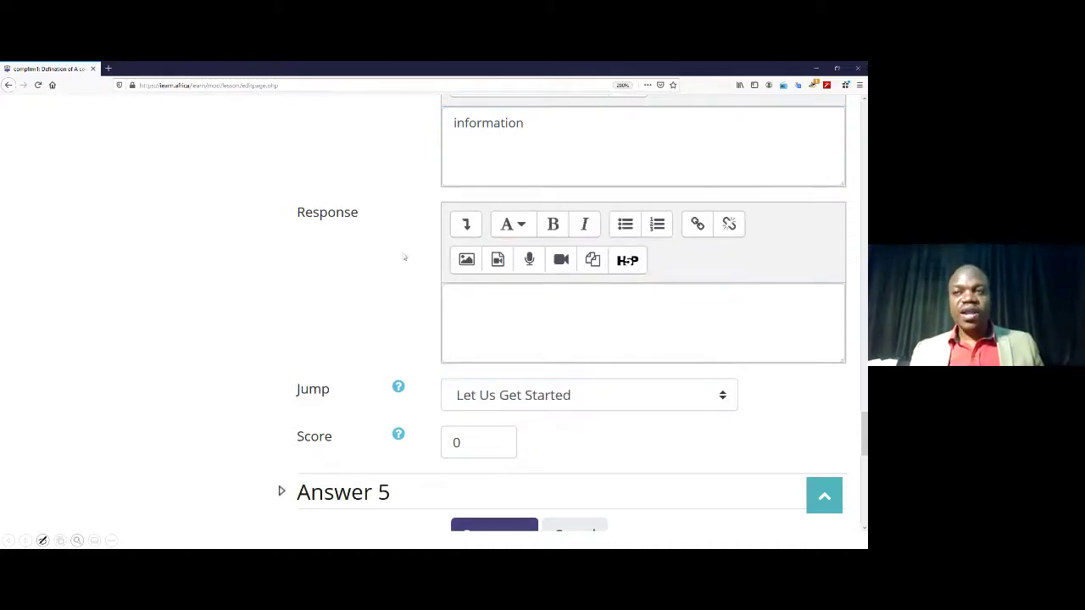
Step: Save the Knowledge Check question page with its four answers
scroll(432, 267, "up", 6)
scroll(439, 264, "down", 10)
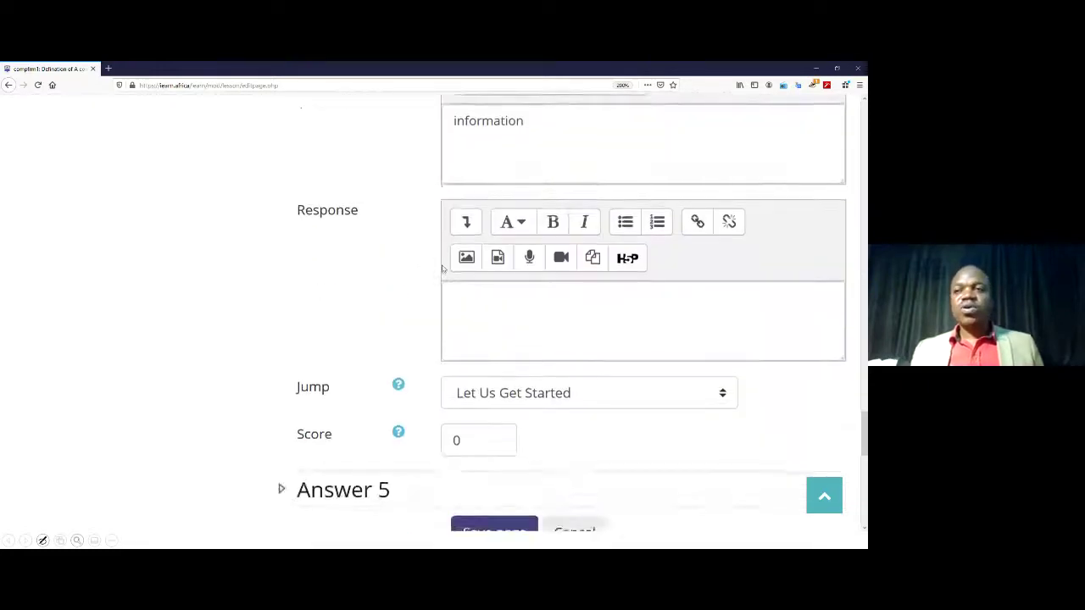
left_click(492, 338)
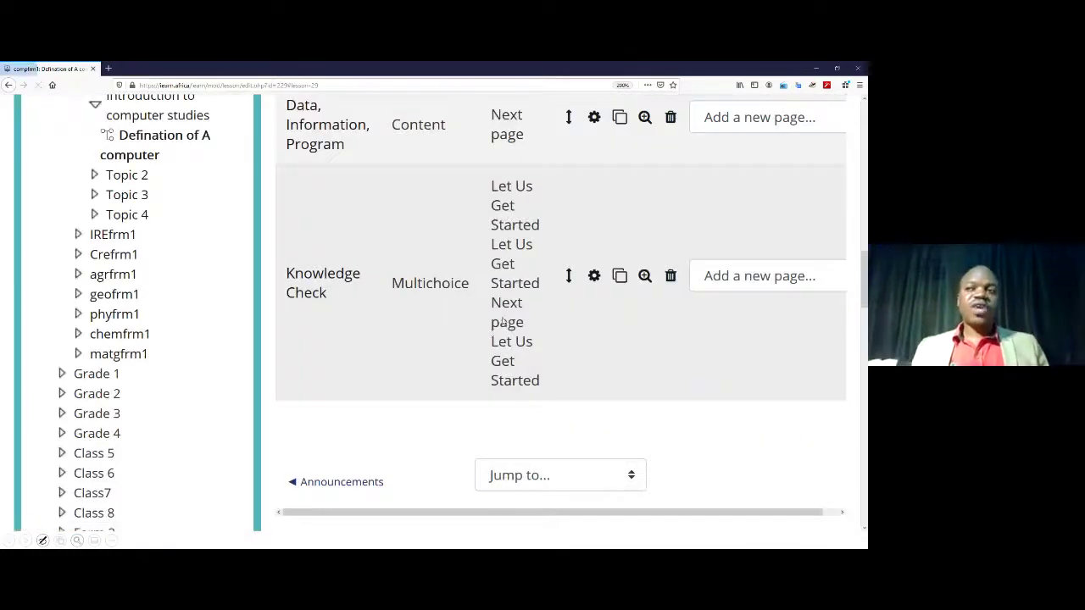
Step: Review the lesson's page list, checking the page types and the jumps of the Knowledge Check page
scroll(496, 331, "up", 6)
scroll(499, 330, "down", 3)
scroll(511, 287, "down", 6)
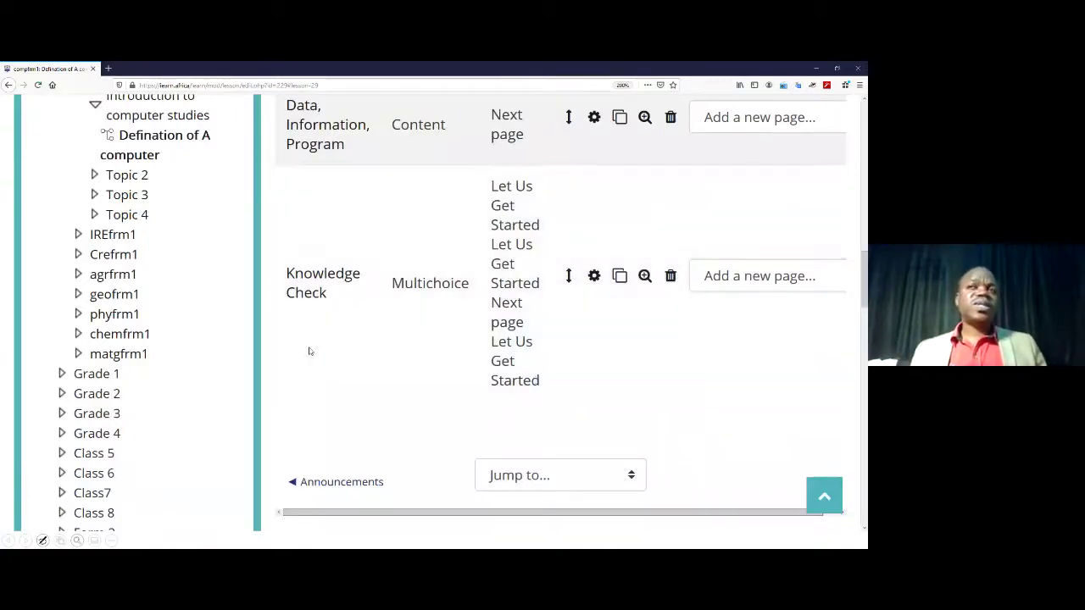
scroll(438, 385, "up", 10)
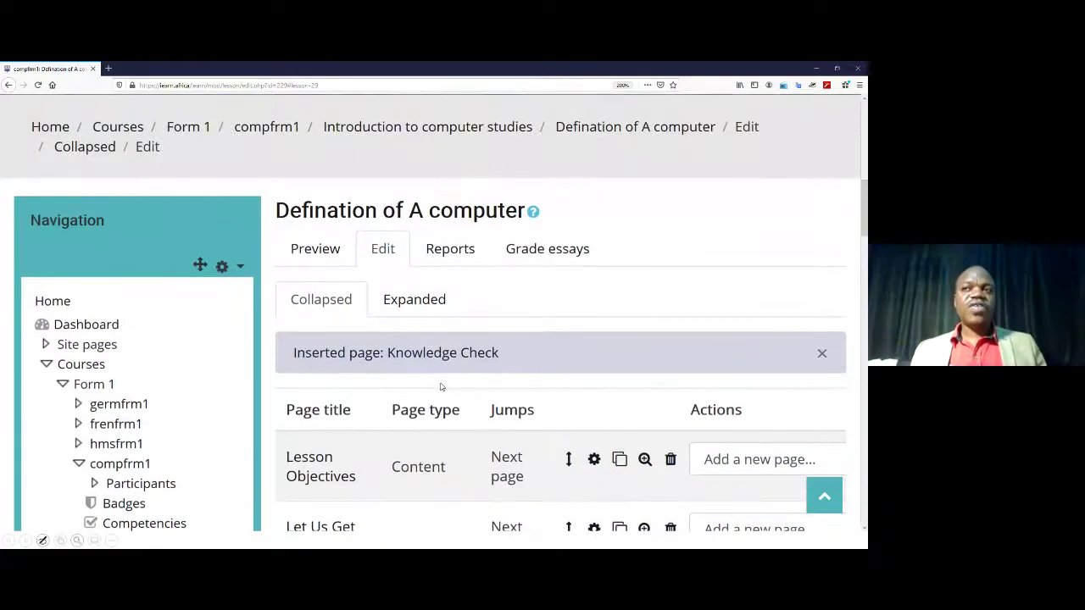
scroll(440, 387, "down", 10)
scroll(441, 387, "down", 3)
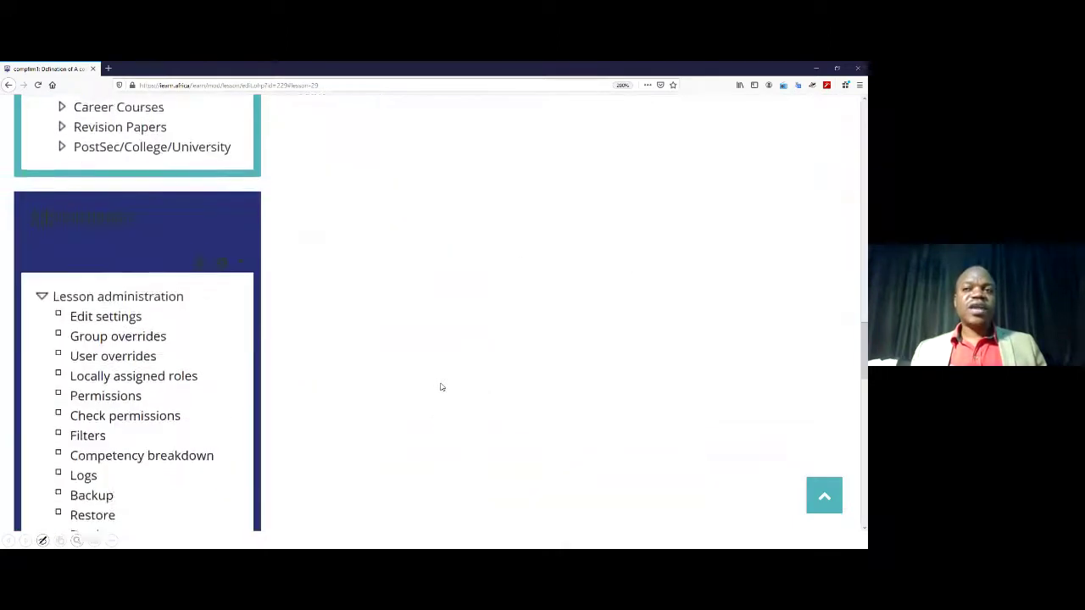
scroll(440, 384, "up", 5)
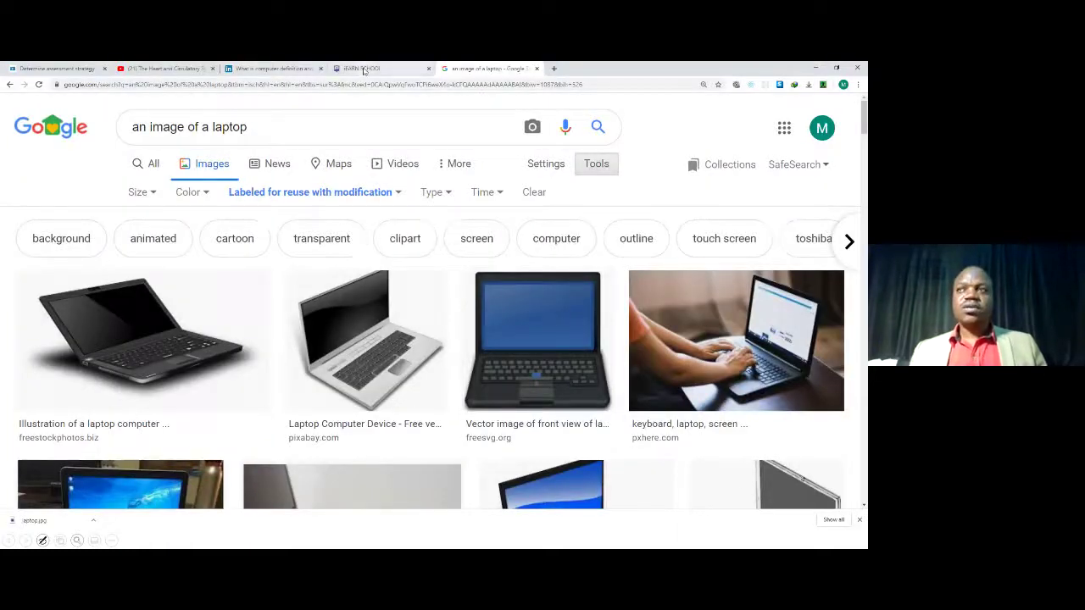
Step: Switch to the iEARN School site in the other browser and show the My courses list in the site navigation
left_click(363, 68)
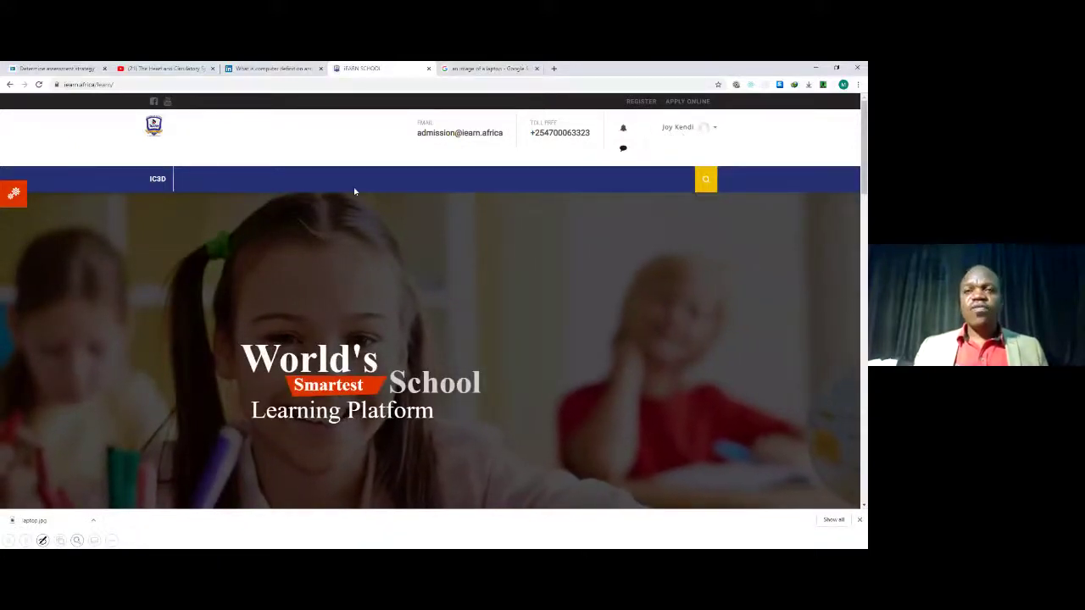
scroll(341, 274, "down", 3)
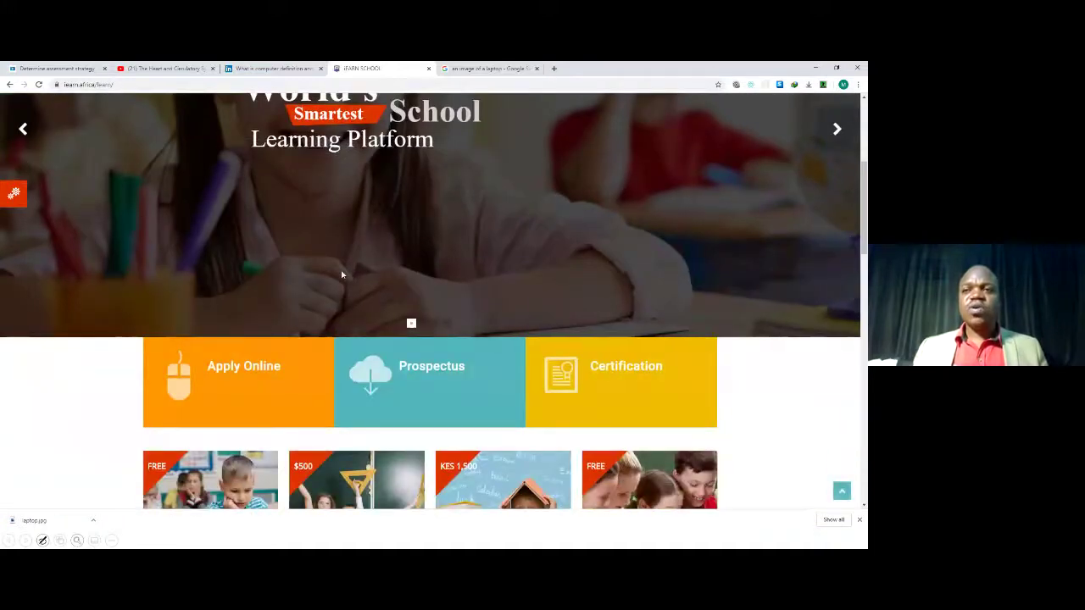
scroll(342, 273, "down", 5)
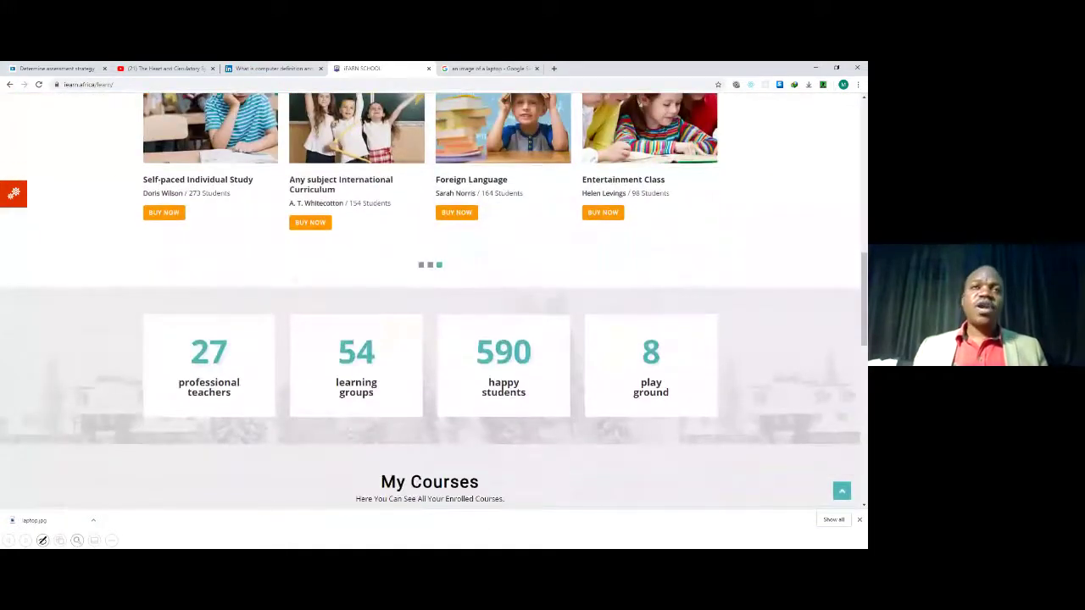
left_click(13, 193)
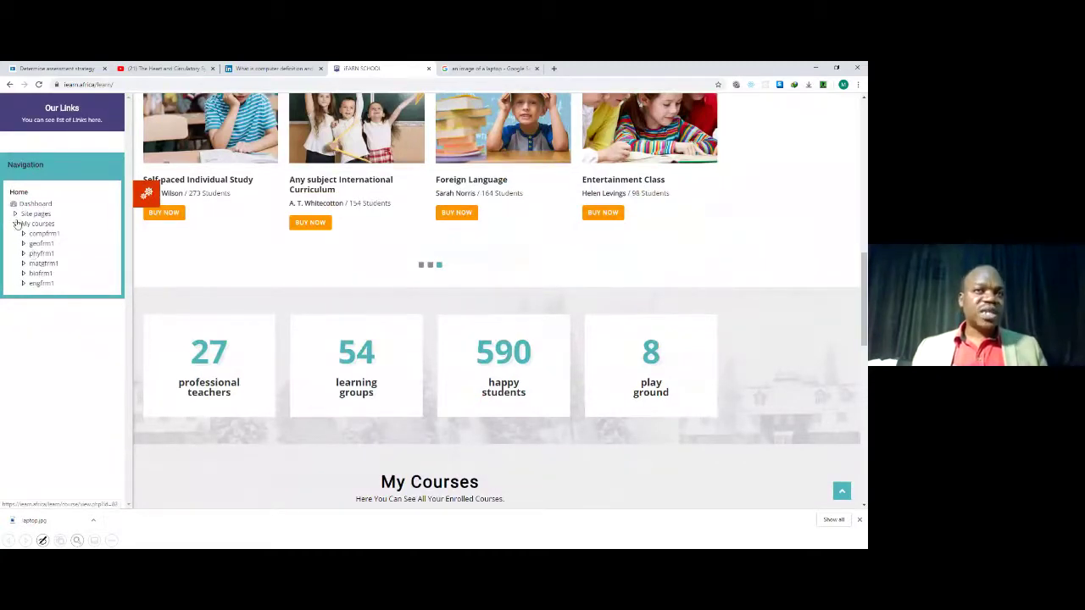
left_click(14, 225)
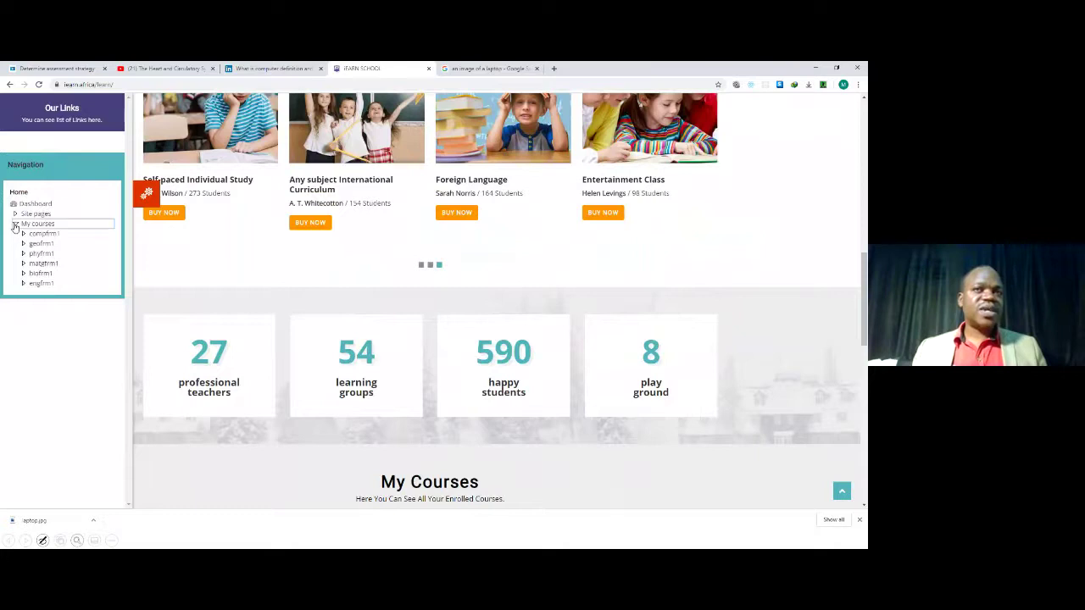
left_click(14, 226)
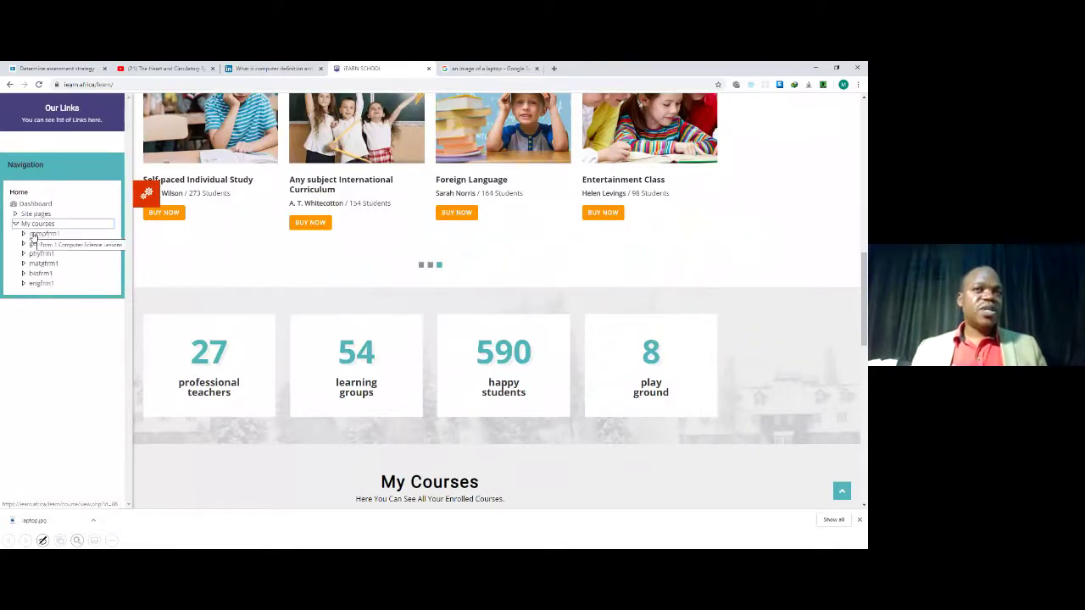
Step: Enlarge the page zoom to 150% and open the compfrm1 course
left_click(857, 85)
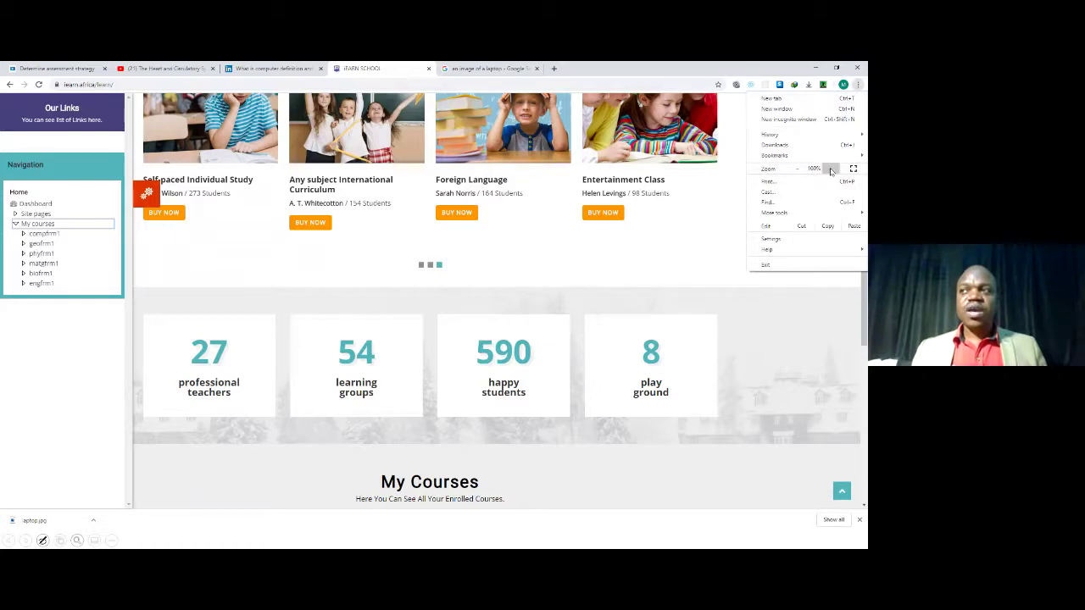
left_click(831, 169)
left_click(830, 170)
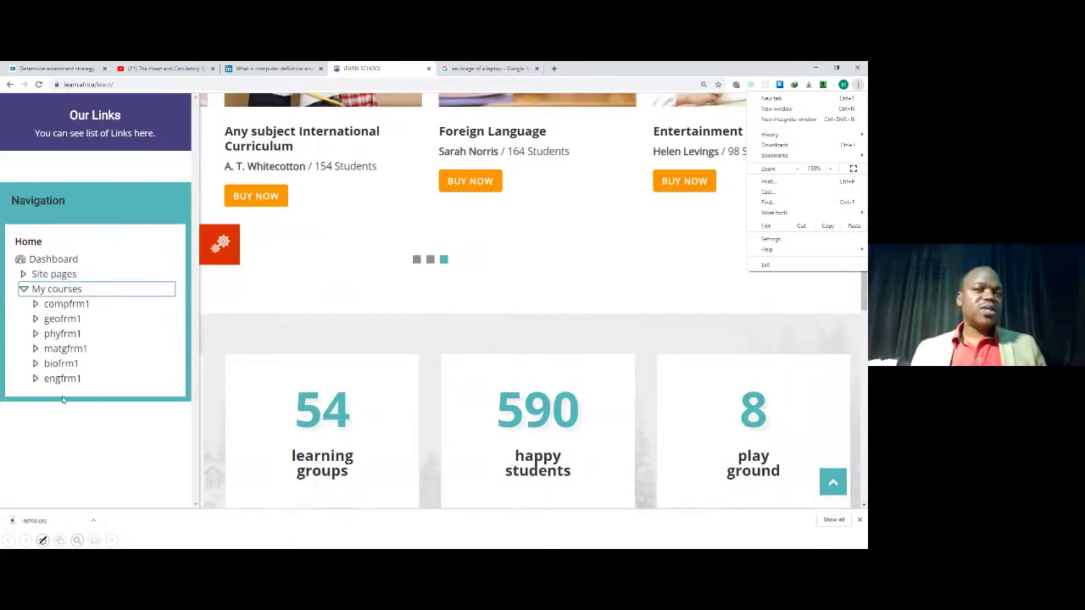
left_click(53, 307)
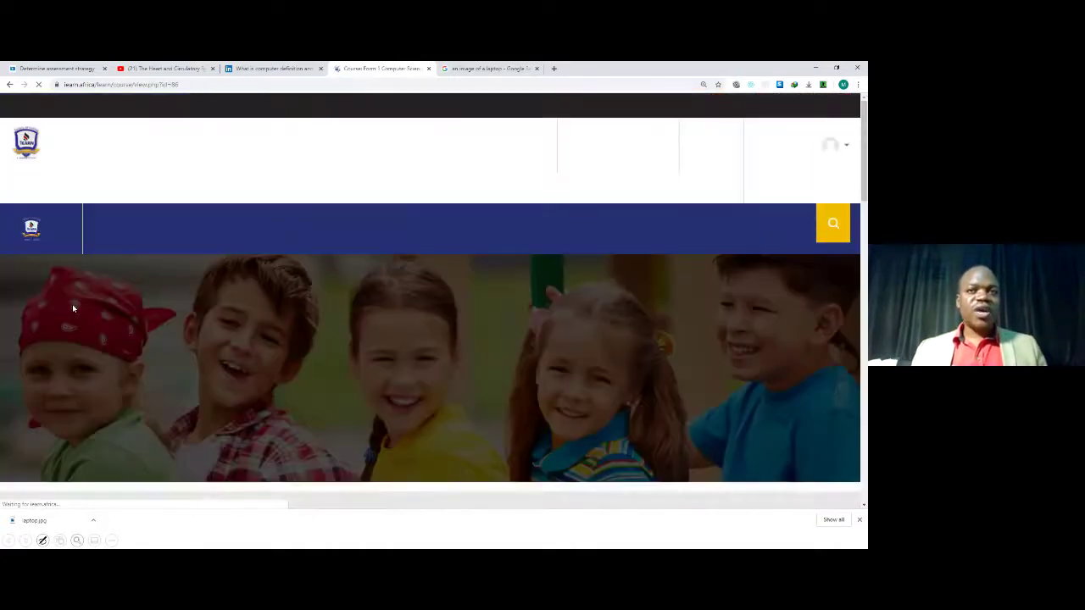
Step: Open the "Defination of A computer" lesson in the Introduction to computer studies section
scroll(543, 316, "down", 5)
scroll(543, 316, "down", 3)
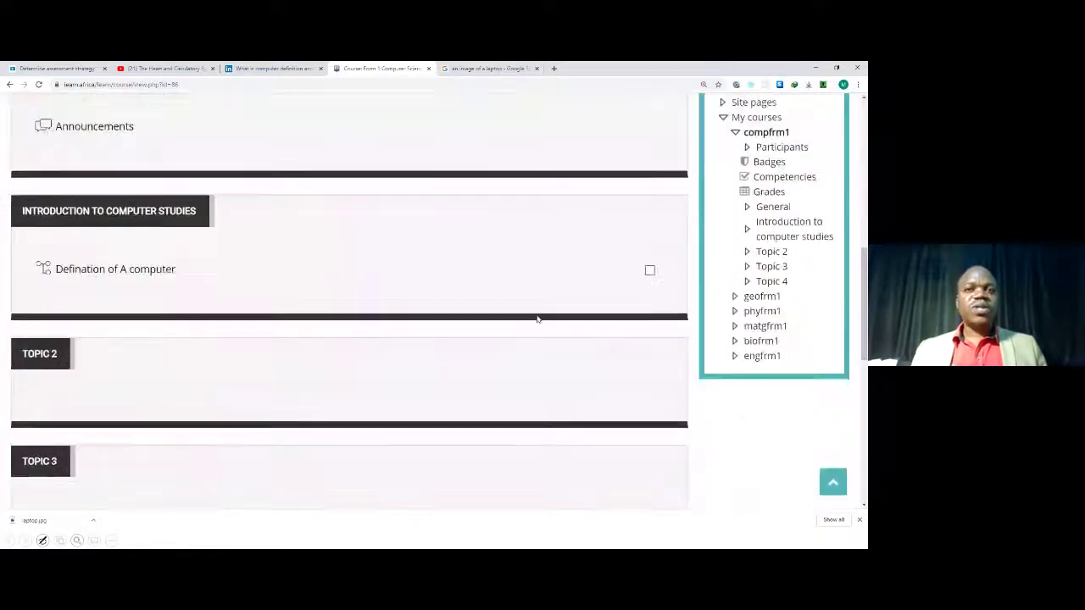
scroll(348, 302, "up", 1)
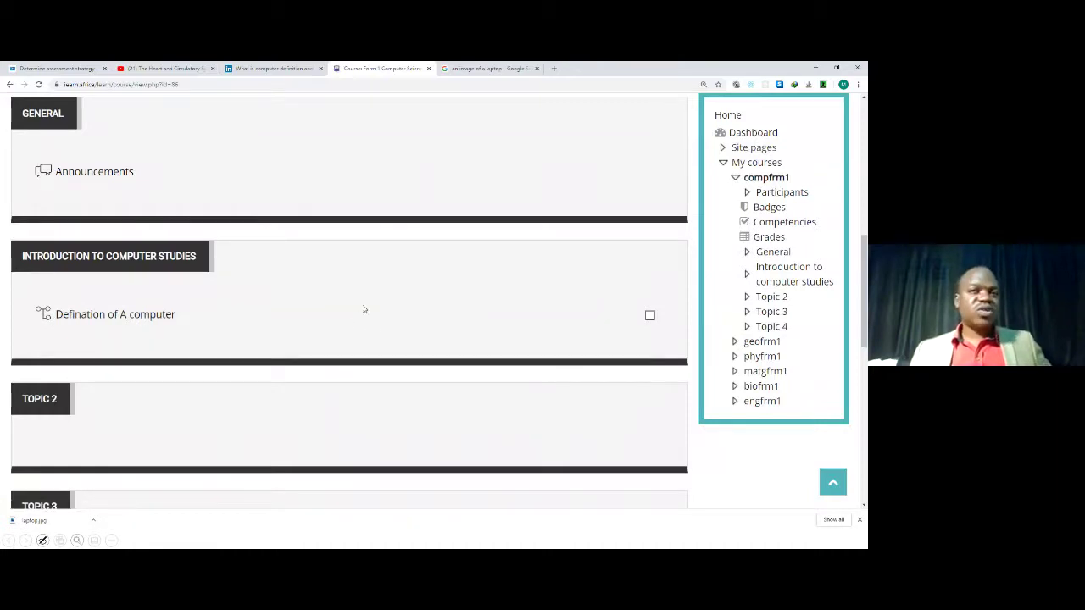
left_click(104, 316)
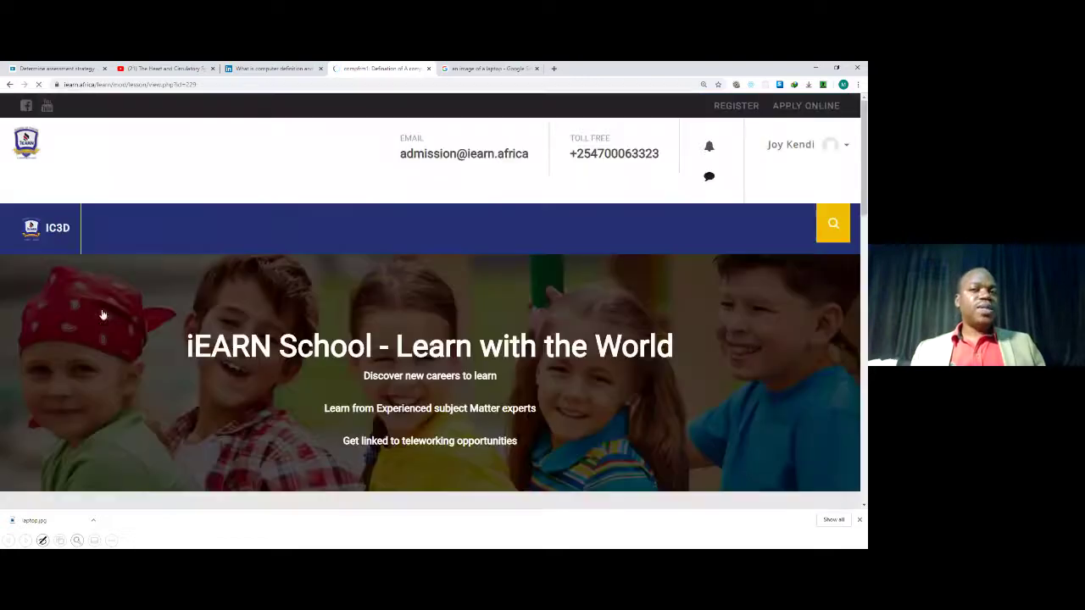
Step: Read the Lesson Objectives page and start the lesson with its "Let Get Started" link
scroll(427, 325, "down", 4)
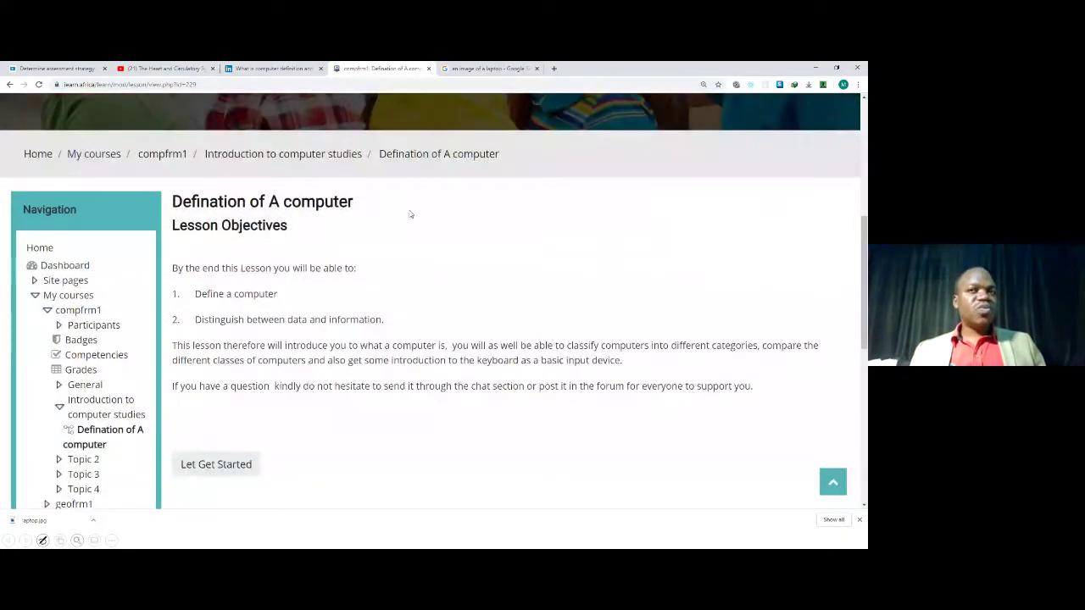
scroll(245, 291, "down", 3)
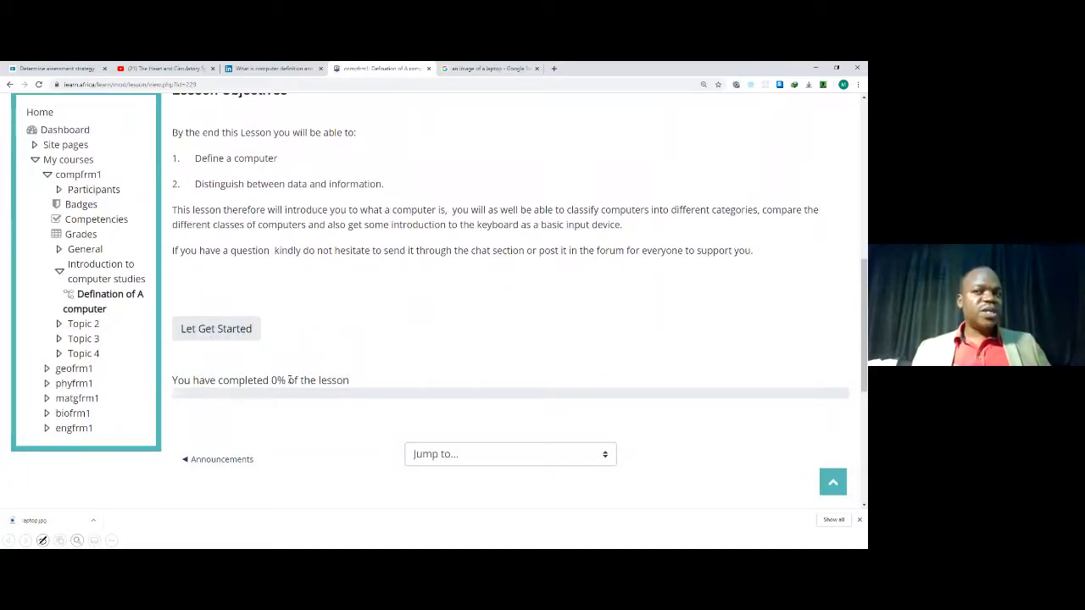
scroll(438, 399, "up", 2)
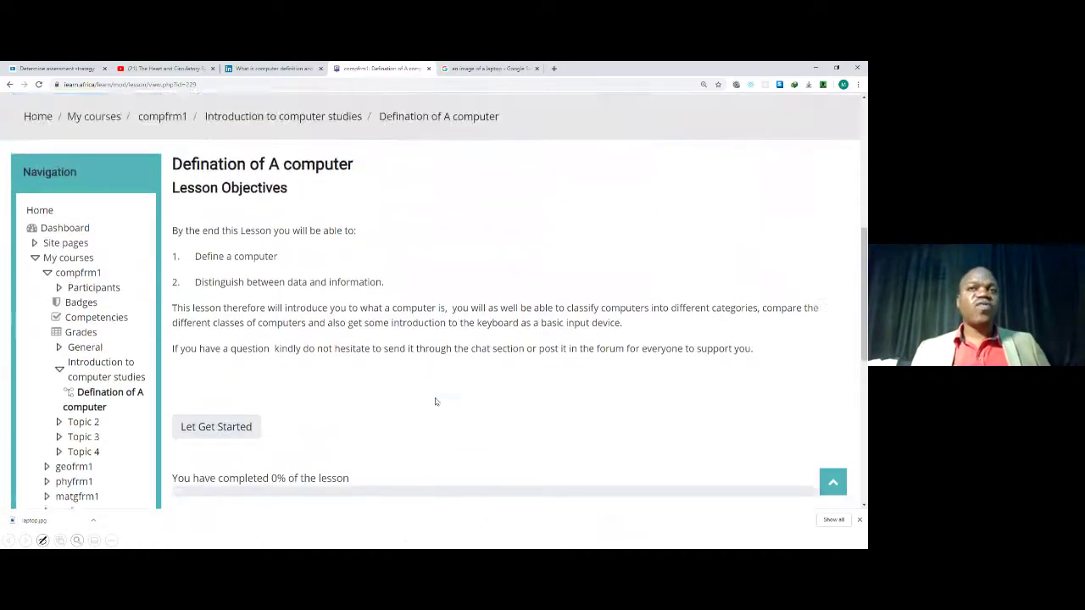
scroll(435, 401, "down", 1)
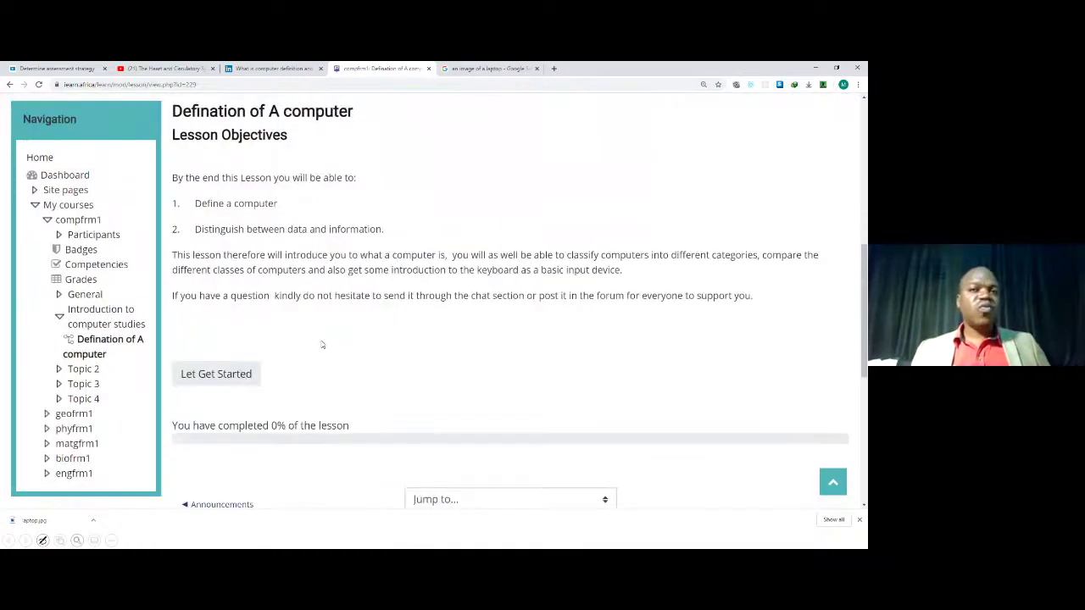
left_click(220, 376)
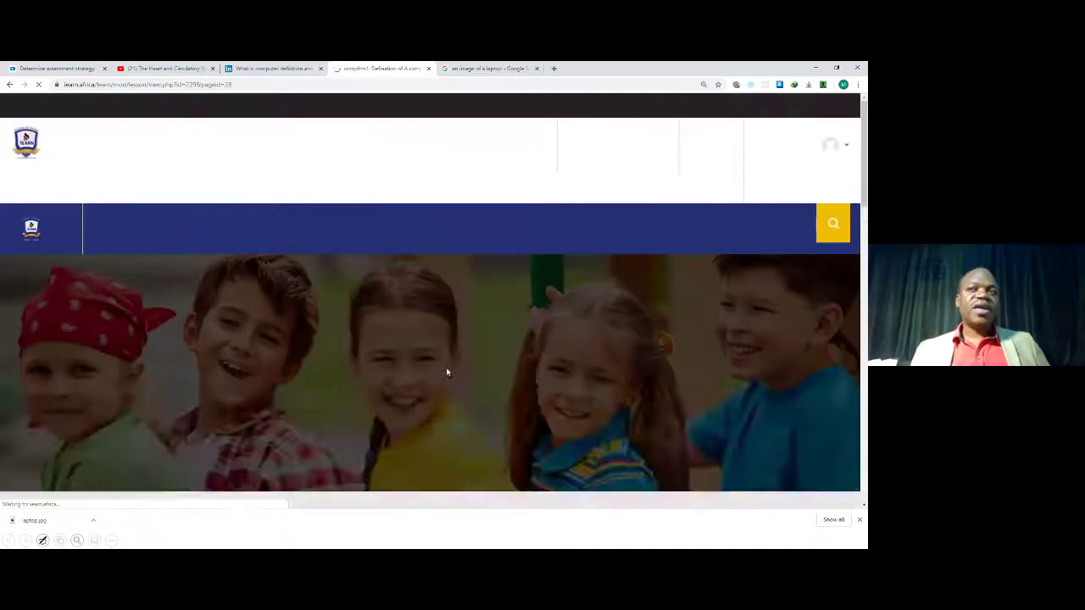
Step: Read through the "Let Us Get Started" page defining a computer and continue to the "Data, Information Program" page
scroll(459, 370, "down", 5)
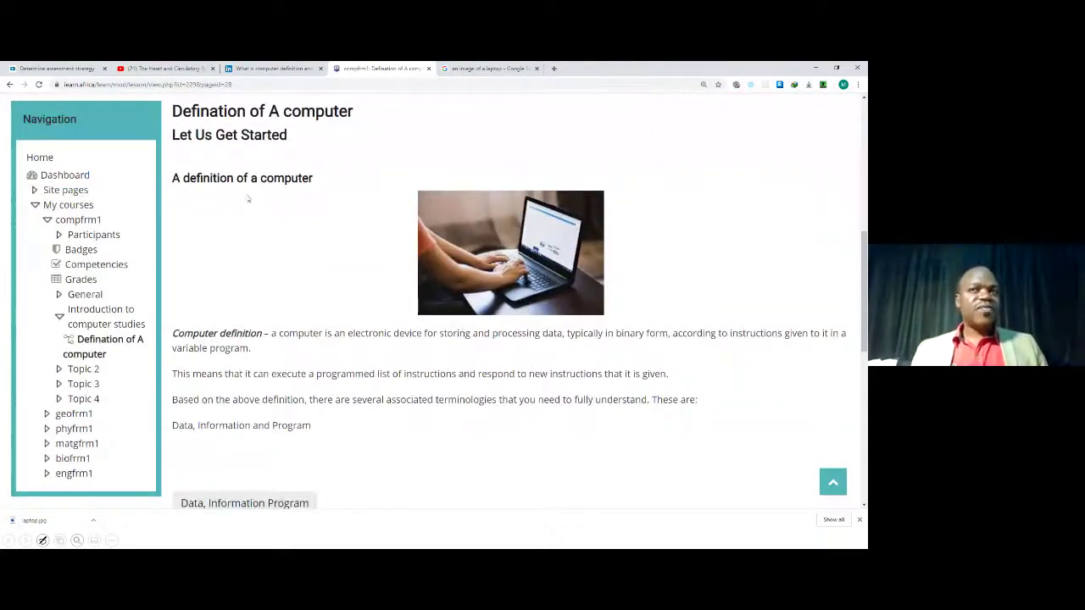
scroll(398, 283, "down", 1)
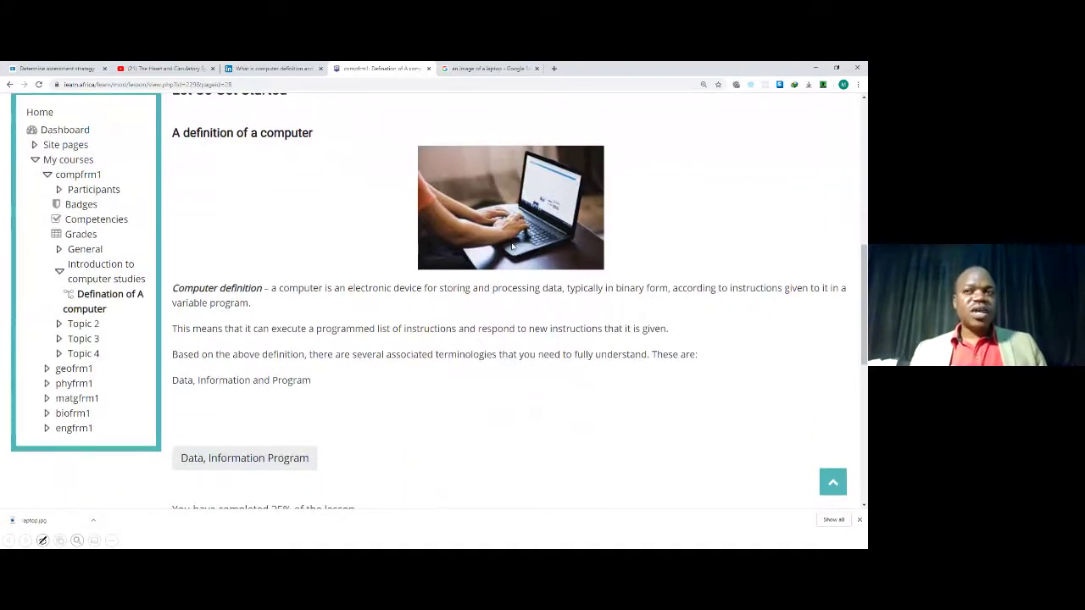
scroll(511, 247, "up", 1)
scroll(511, 246, "down", 3)
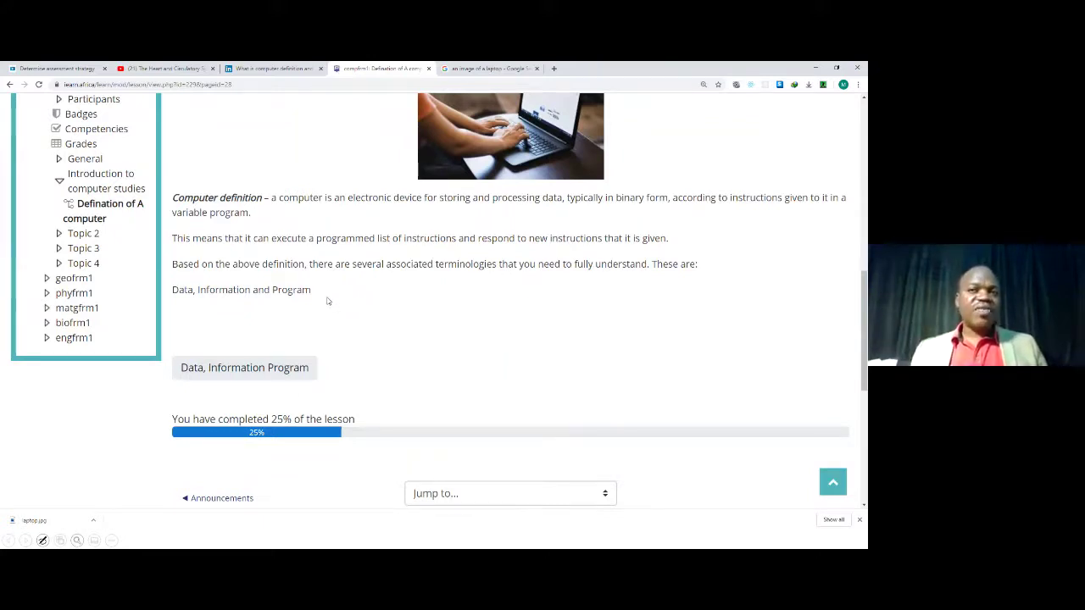
scroll(339, 300, "down", 1)
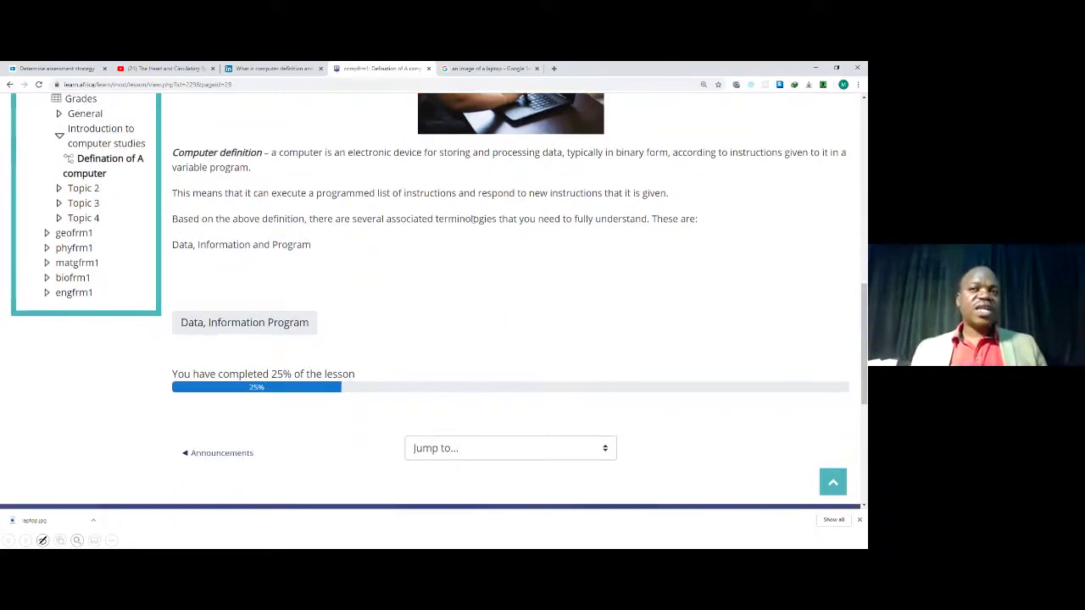
left_click(244, 325)
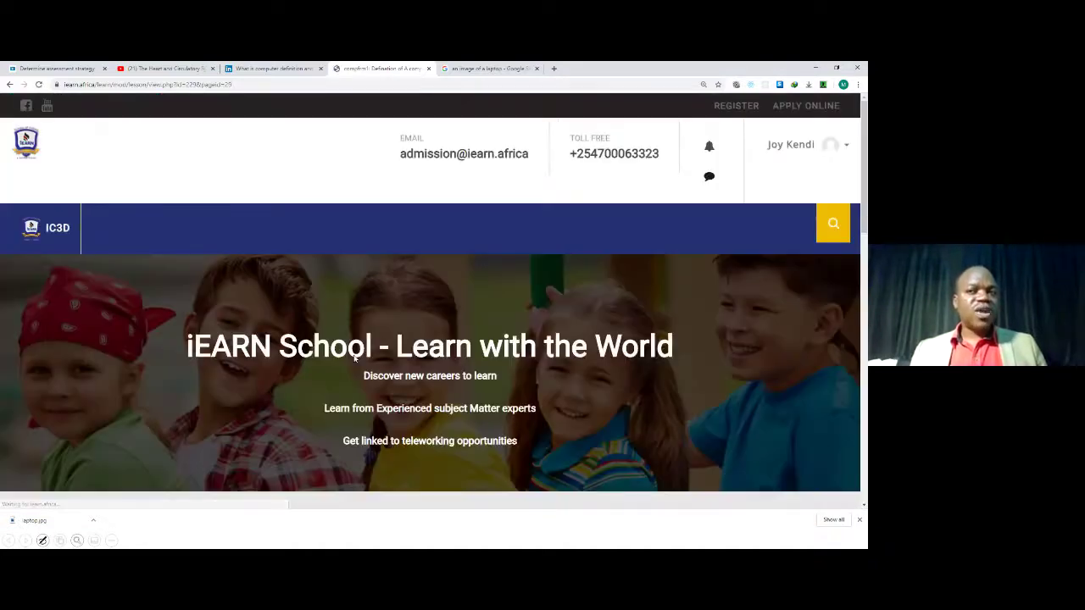
Step: Read the "Data, Information, Program" page and proceed to the lesson's multichoice question
scroll(366, 354, "down", 1)
scroll(365, 355, "down", 1)
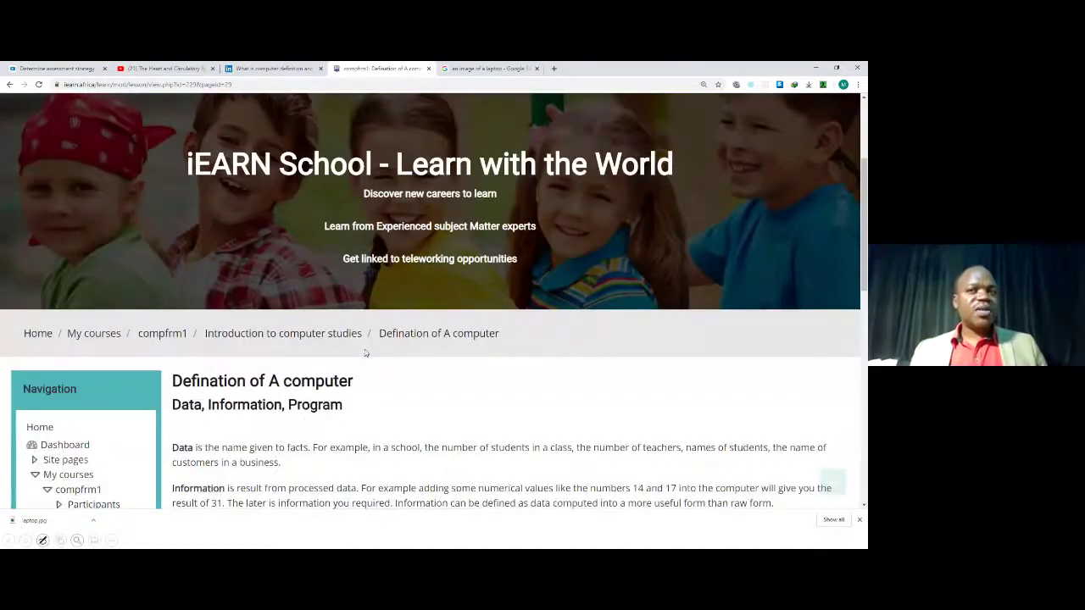
scroll(365, 352, "down", 1)
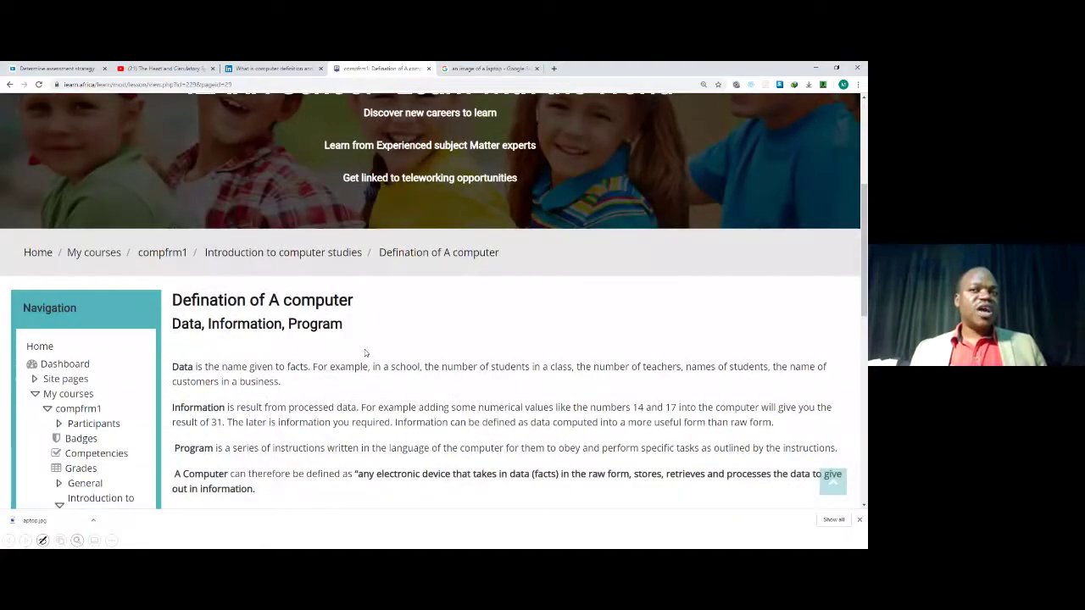
scroll(365, 352, "down", 2)
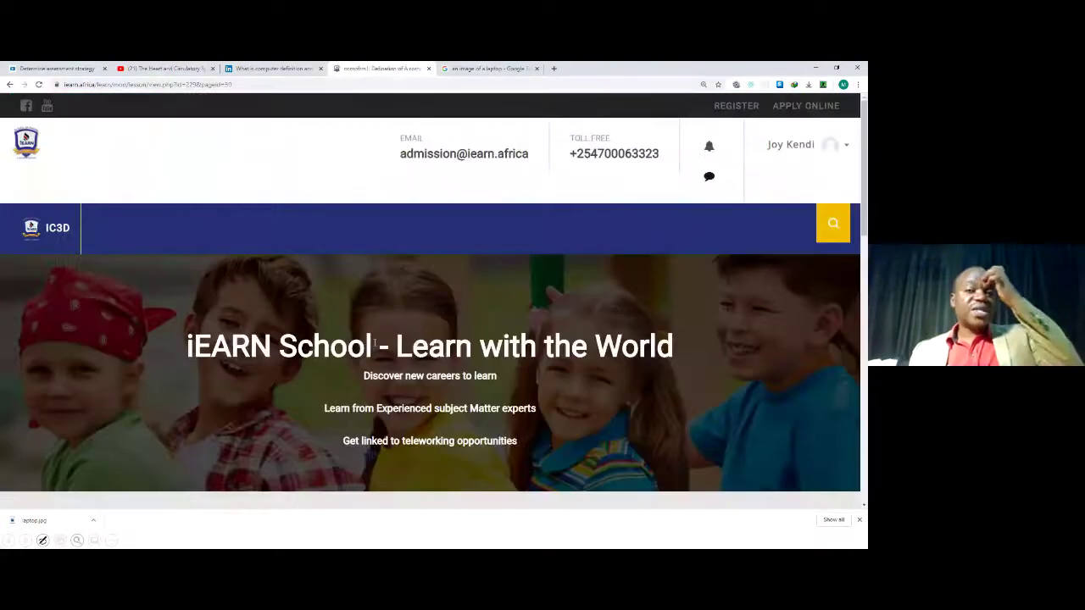
Step: Answer the question about the term not associated with defining computers with "Data" and submit it
scroll(374, 343, "down", 1)
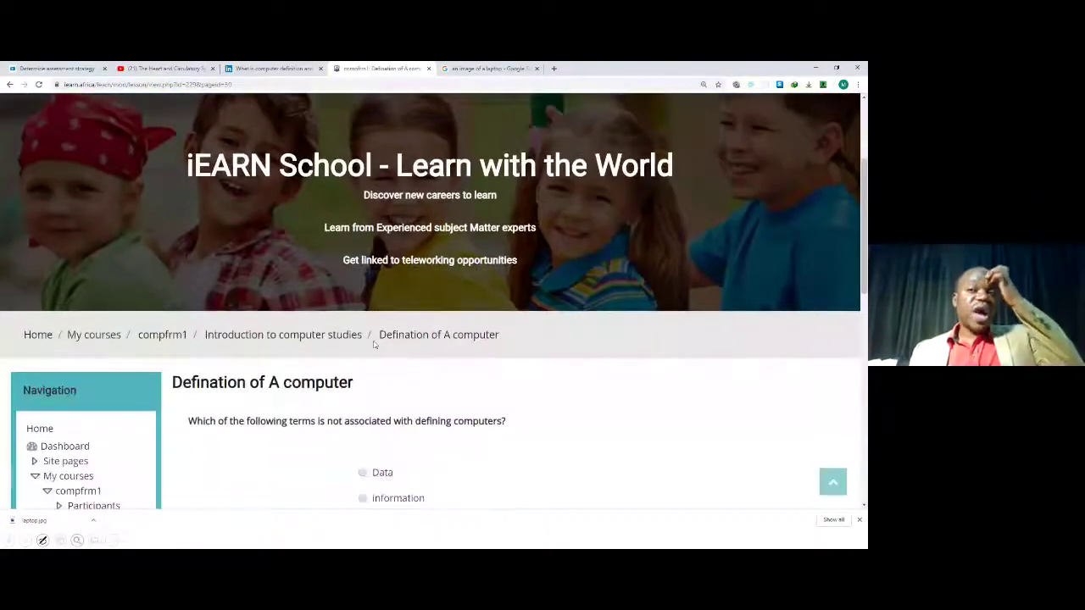
scroll(373, 343, "down", 2)
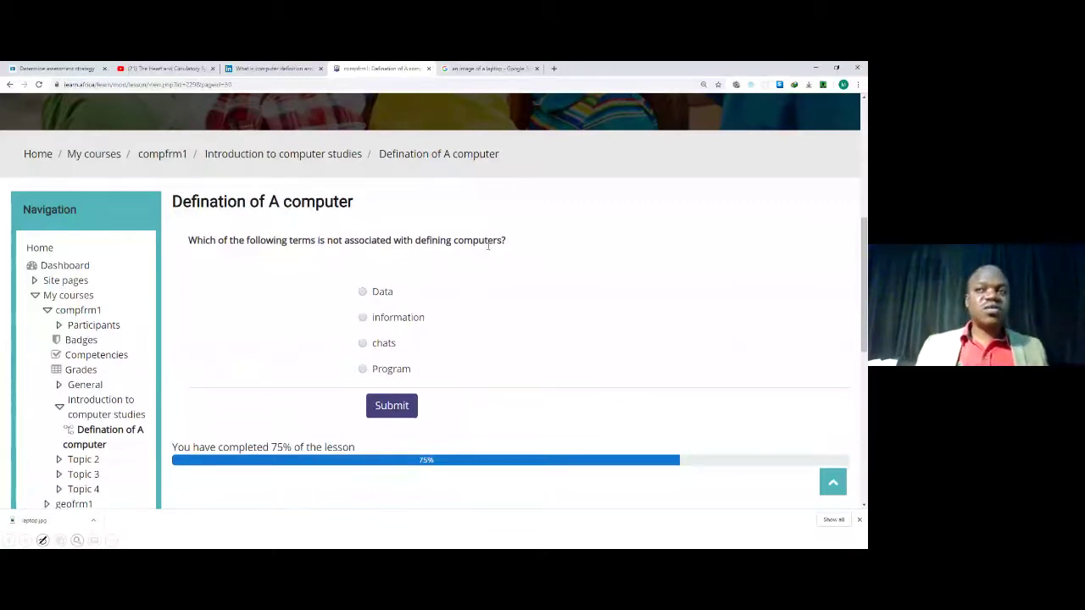
left_click(362, 292)
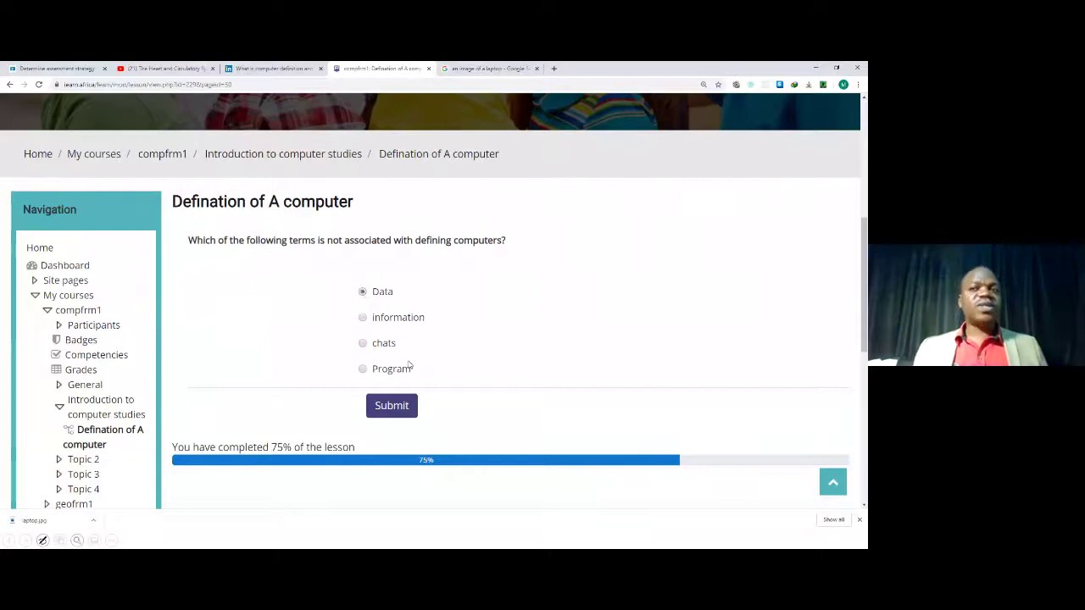
left_click(385, 407)
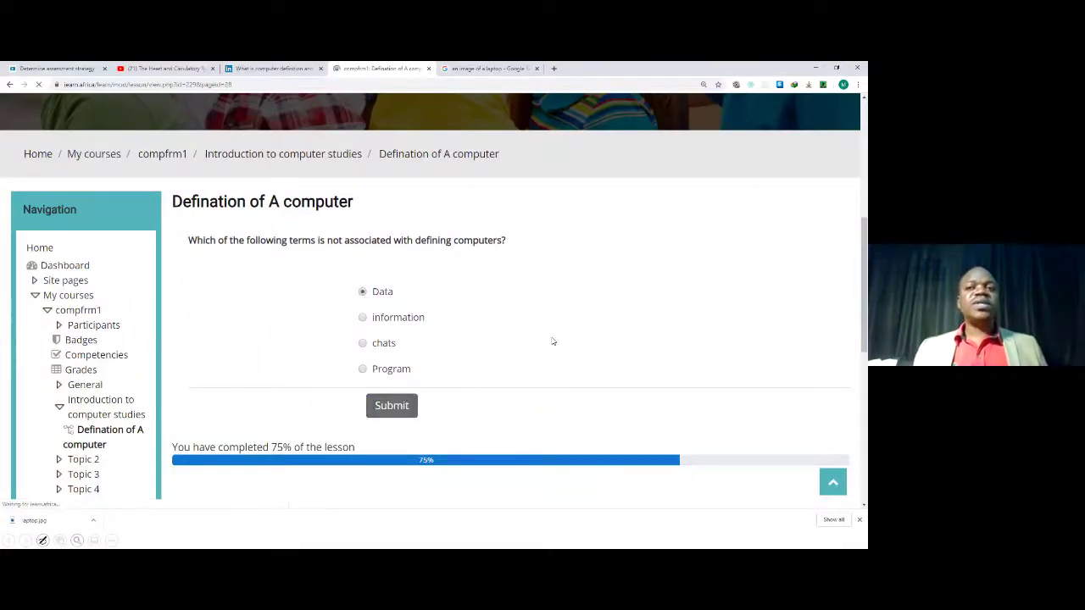
Step: Examine which lesson page the submitted answer leads to, including its definition content and the lesson completion bar
scroll(551, 336, "down", 3)
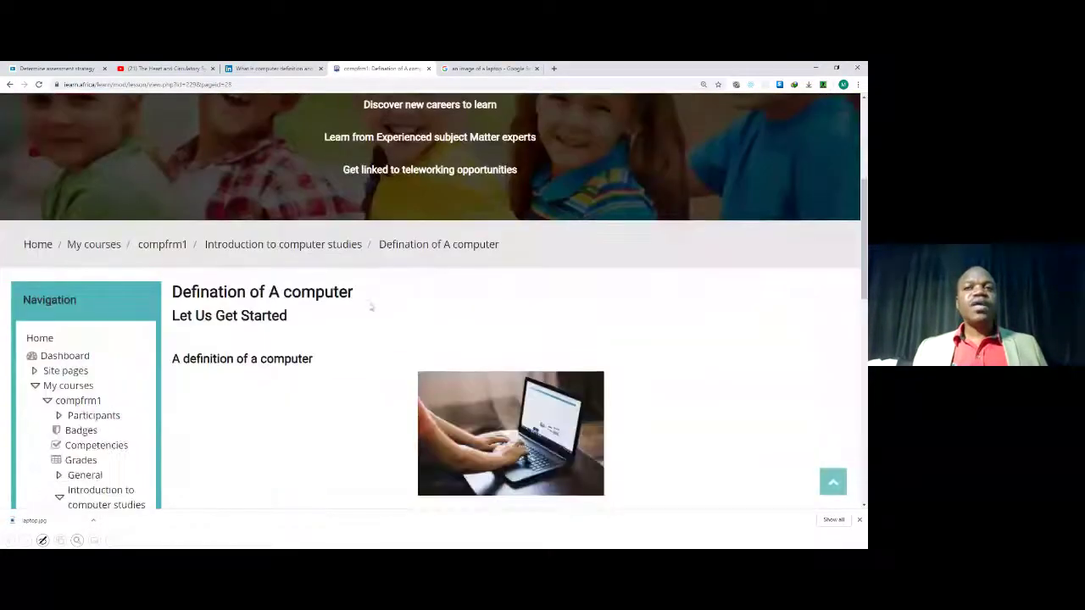
scroll(263, 305, "down", 1)
scroll(269, 263, "down", 1)
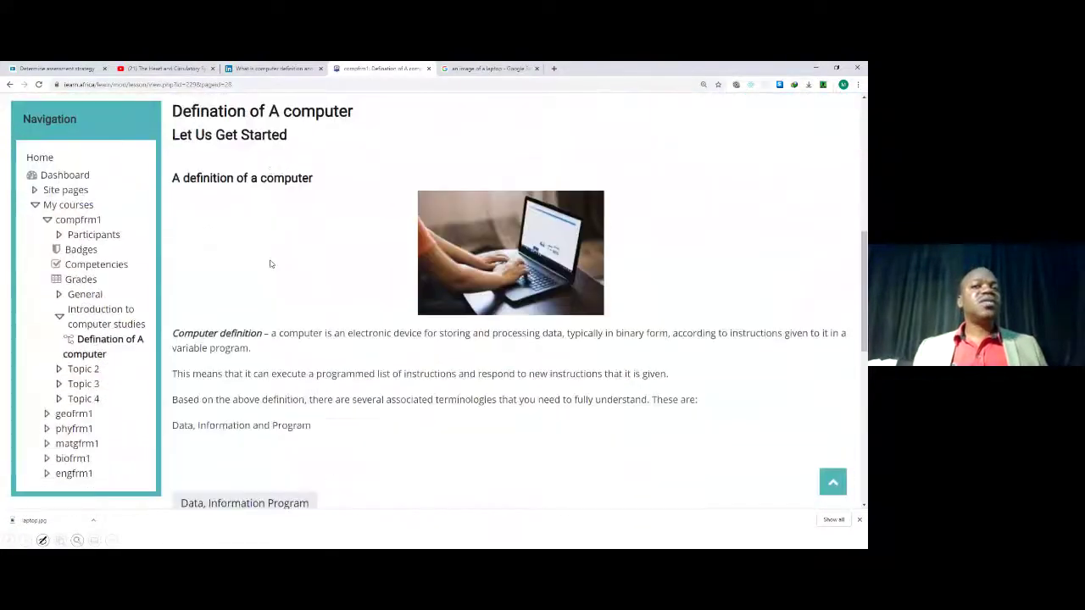
scroll(270, 264, "down", 2)
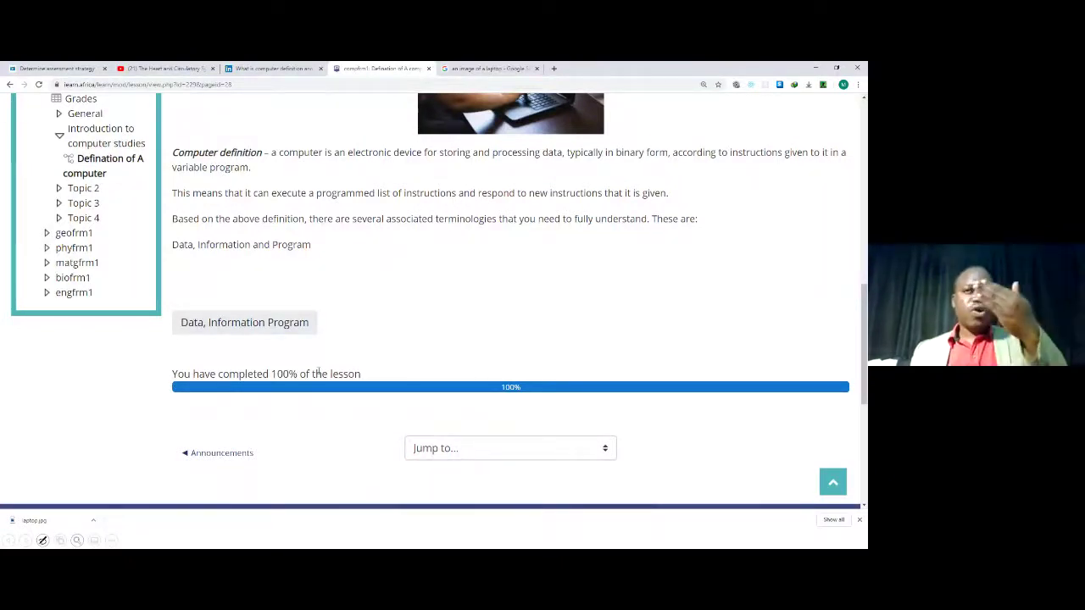
scroll(385, 349, "up", 3)
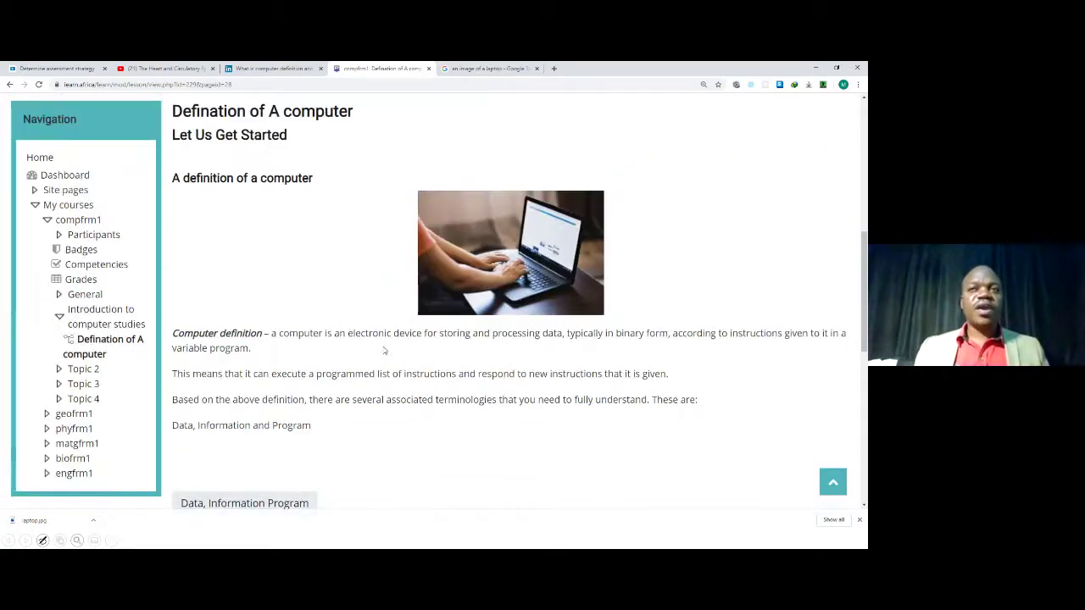
scroll(385, 347, "down", 1)
scroll(384, 346, "down", 2)
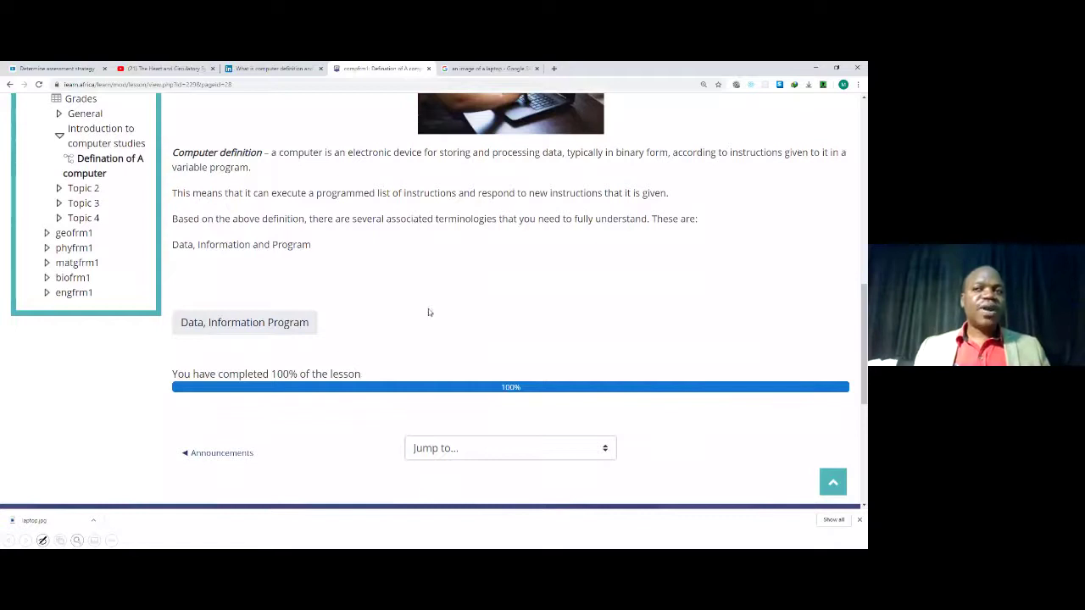
scroll(424, 312, "down", 2)
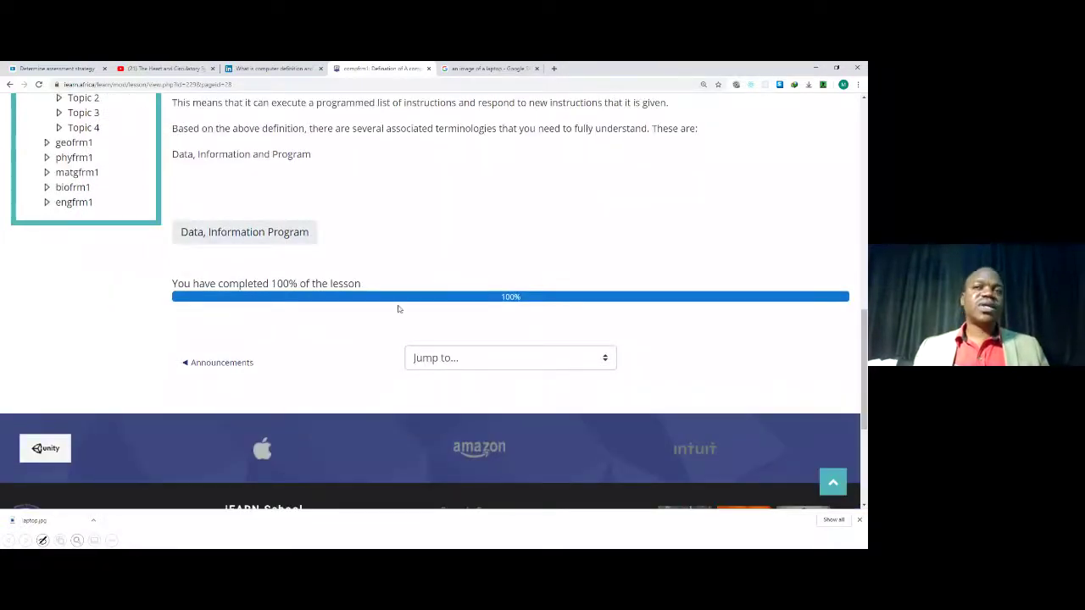
scroll(393, 305, "up", 4)
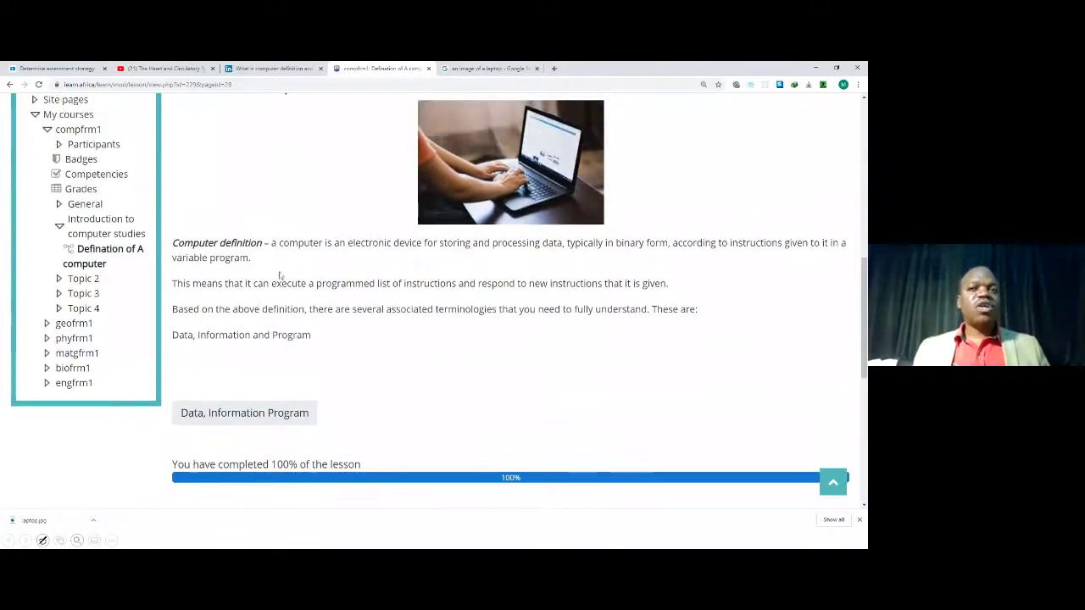
scroll(262, 293, "down", 1)
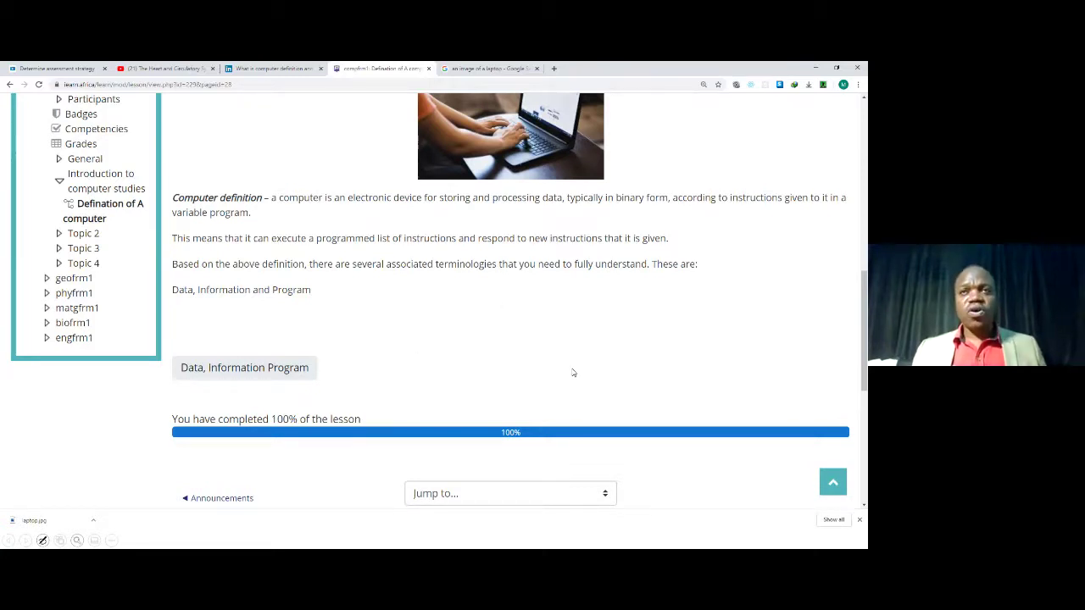
scroll(569, 371, "up", 3)
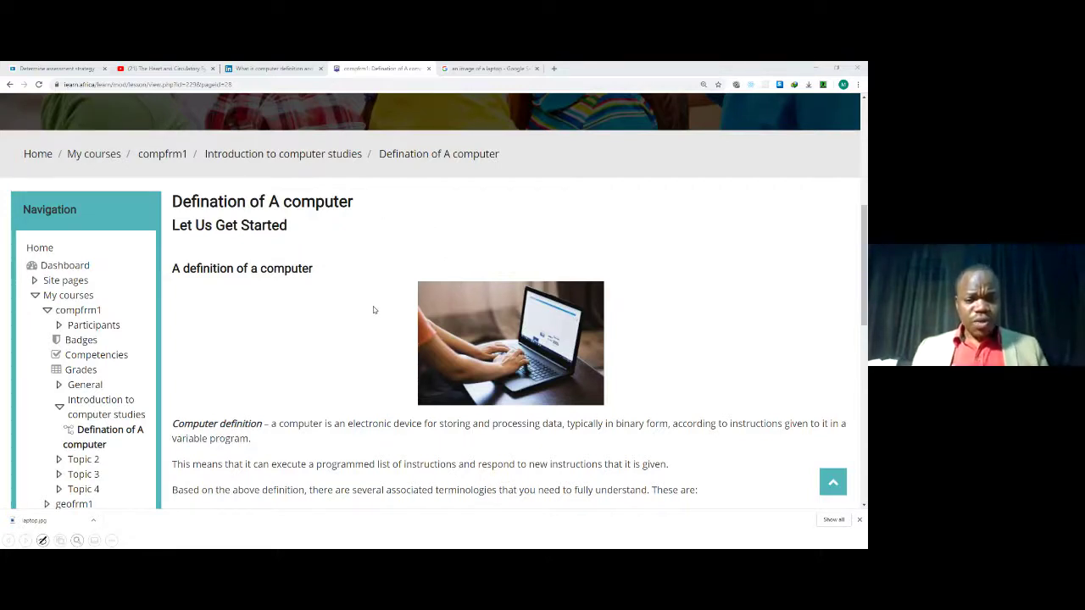
left_click(38, 295)
left_click(53, 300)
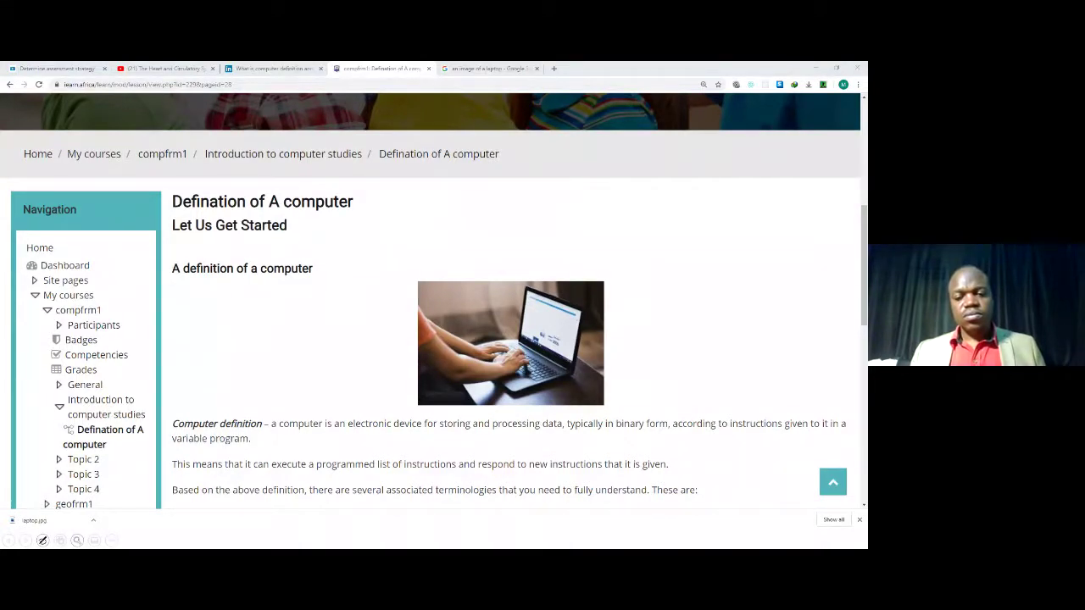
key("alt+Tab")
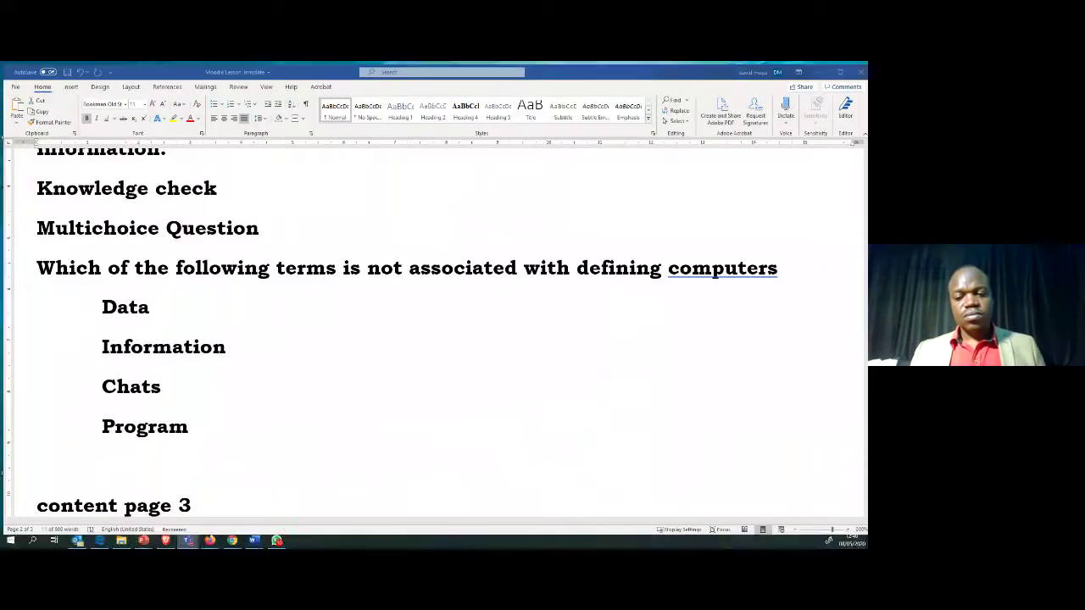
key("alt+Tab")
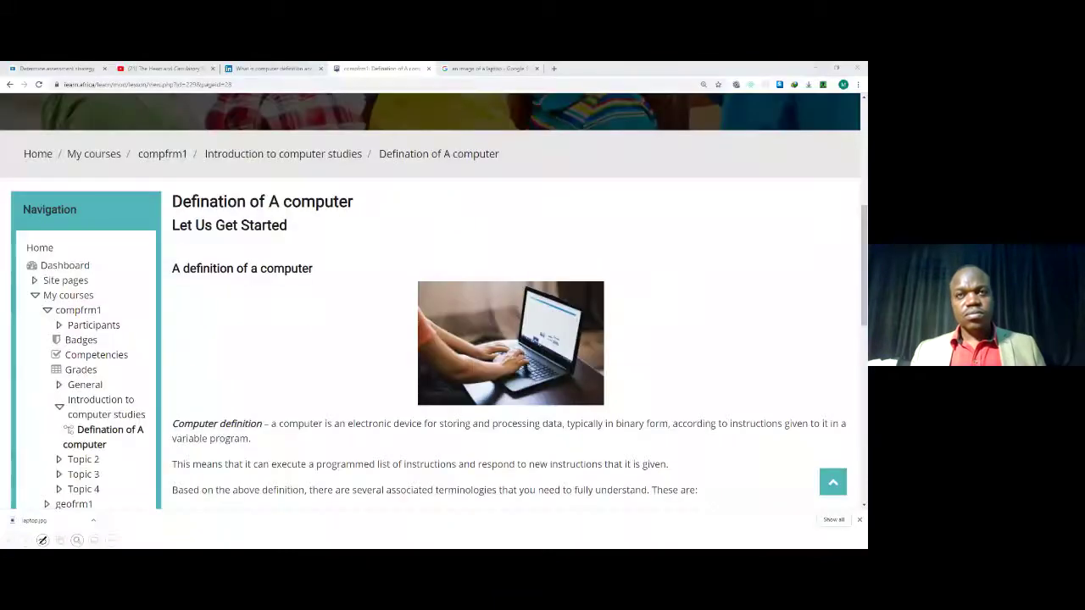
Step: Switch to the Moodle Lesson Template in Word, review the content page 3 text on how a computer works, and return to the browser lesson
key("alt+Tab")
scroll(262, 373, "down", 5)
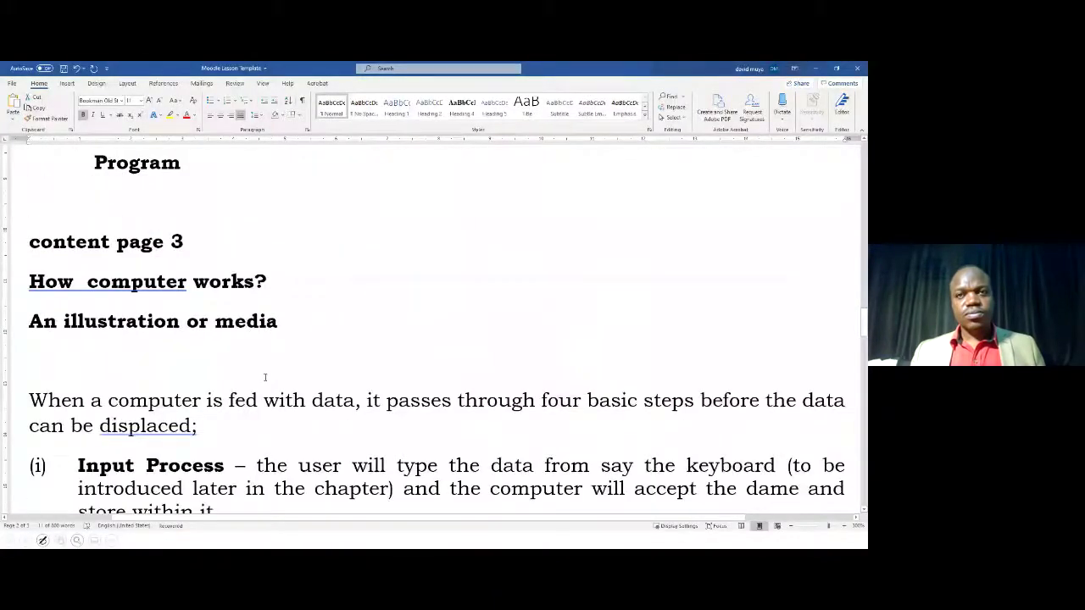
scroll(265, 377, "down", 1)
scroll(264, 376, "down", 3)
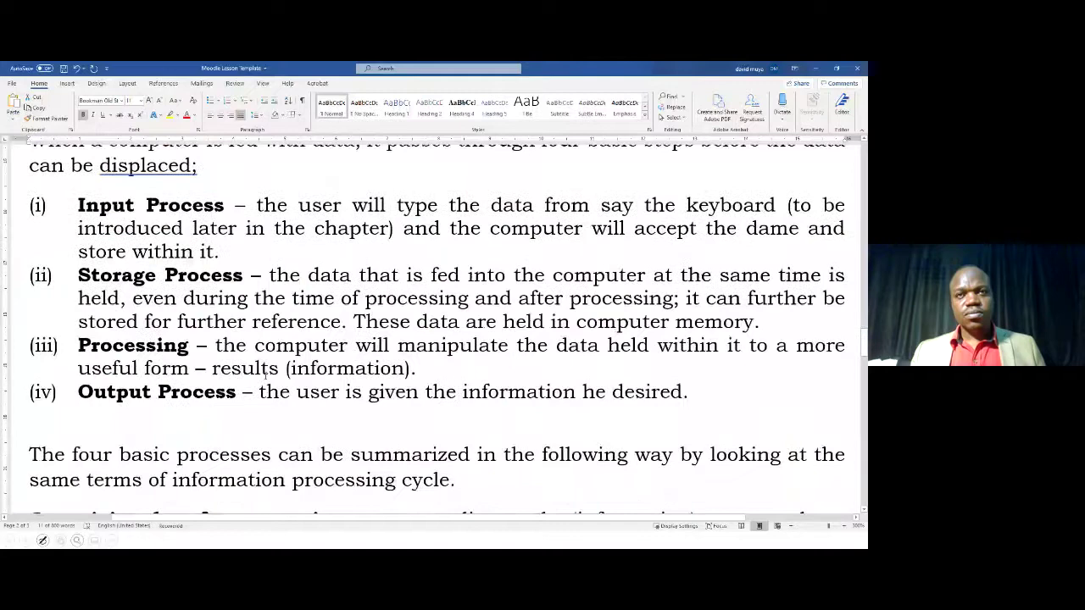
scroll(265, 373, "down", 1)
scroll(266, 373, "up", 5)
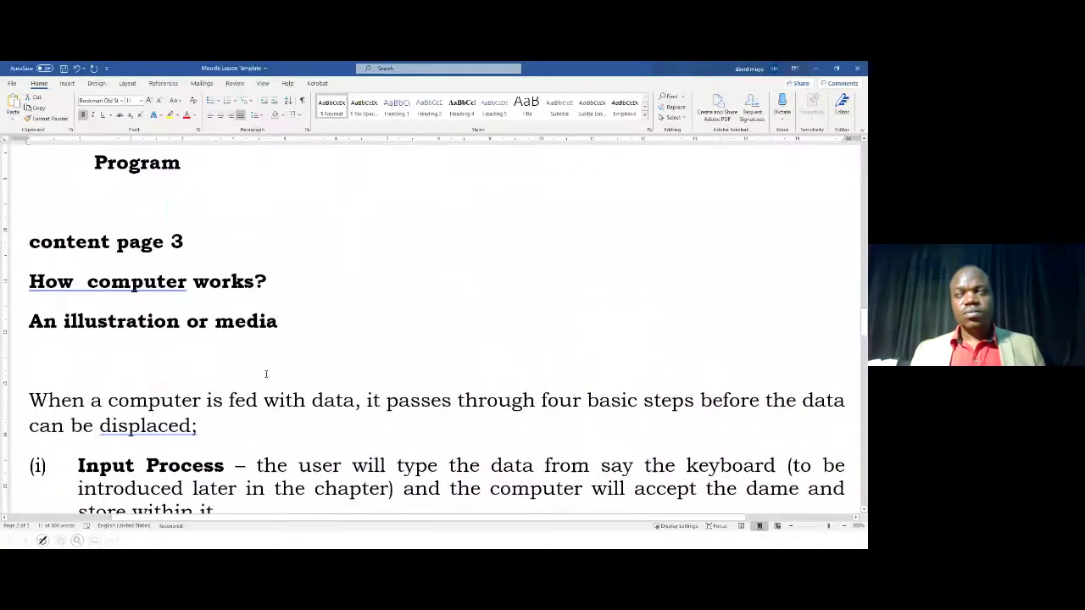
scroll(353, 254, "up", 1)
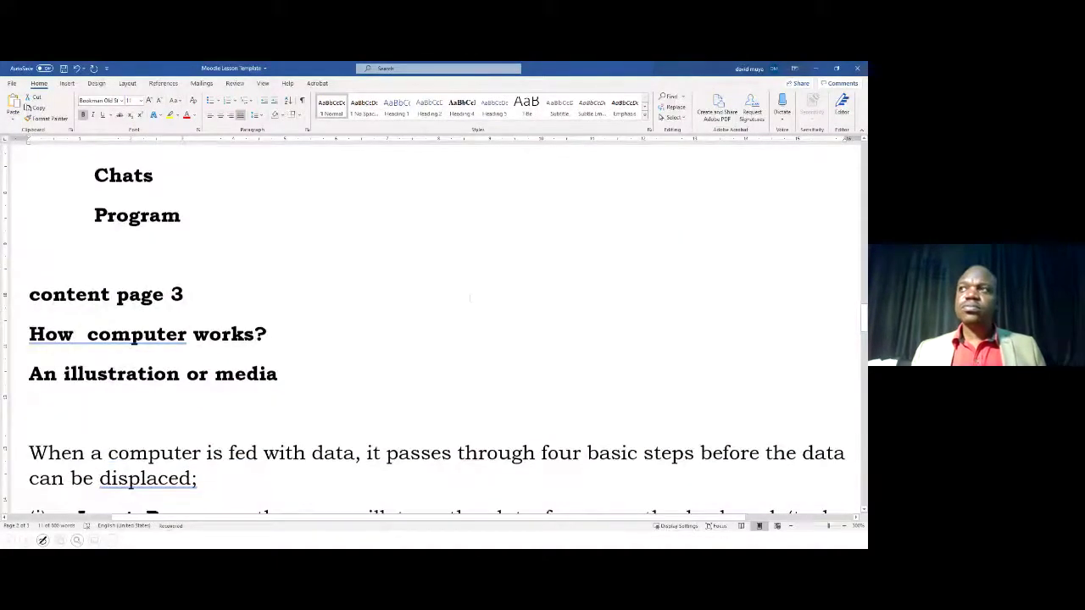
left_click(815, 68)
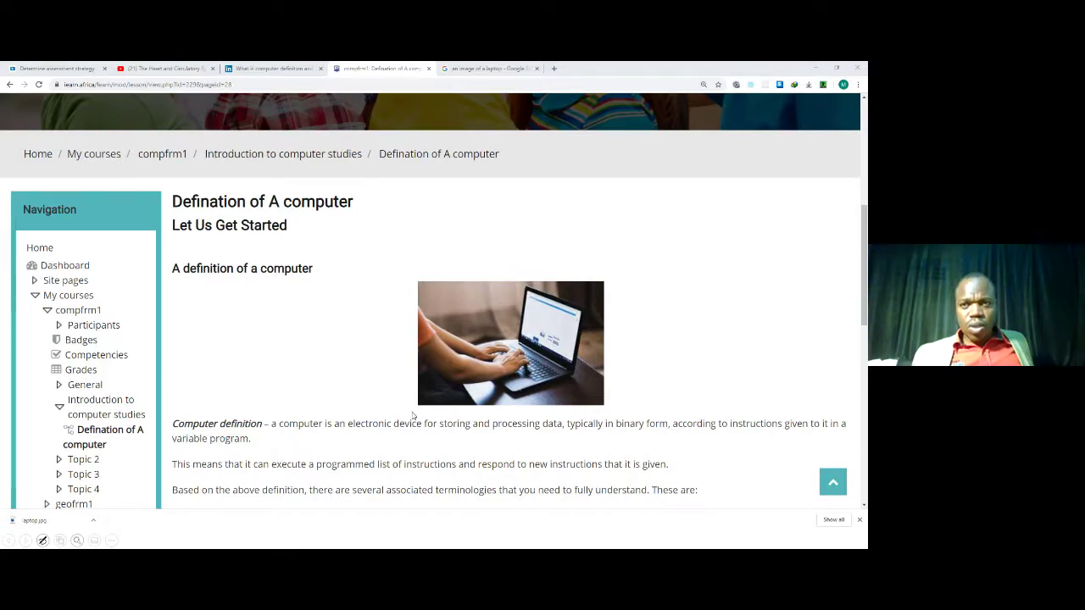
scroll(415, 441, "down", 1)
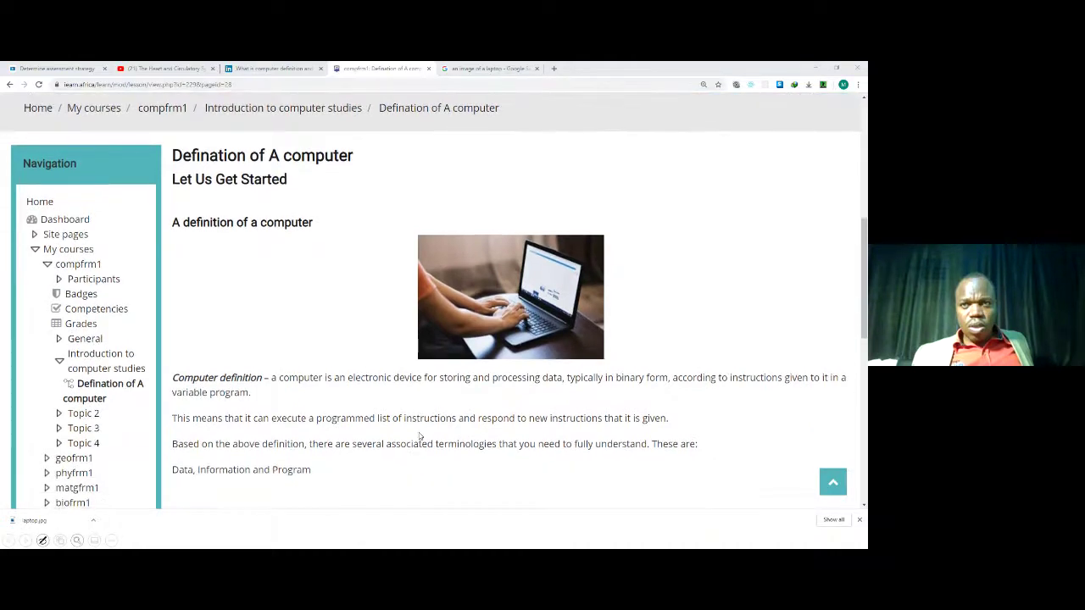
Step: Examine the "A definition of a computer" lesson page, from its heading and image to its link and completion bar
scroll(419, 438, "down", 2)
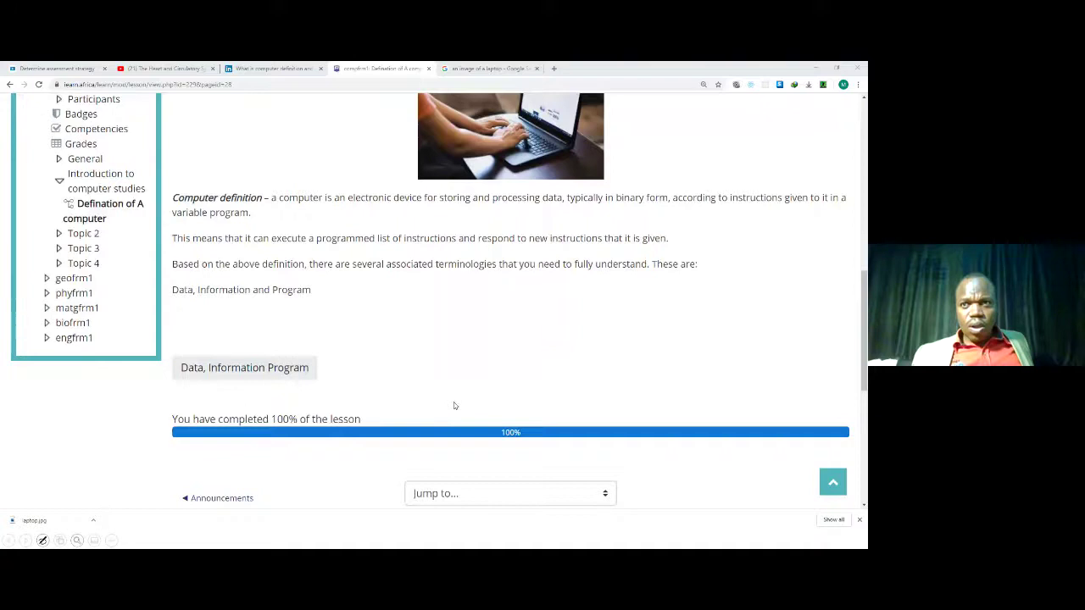
scroll(454, 406, "up", 2)
scroll(453, 406, "up", 1)
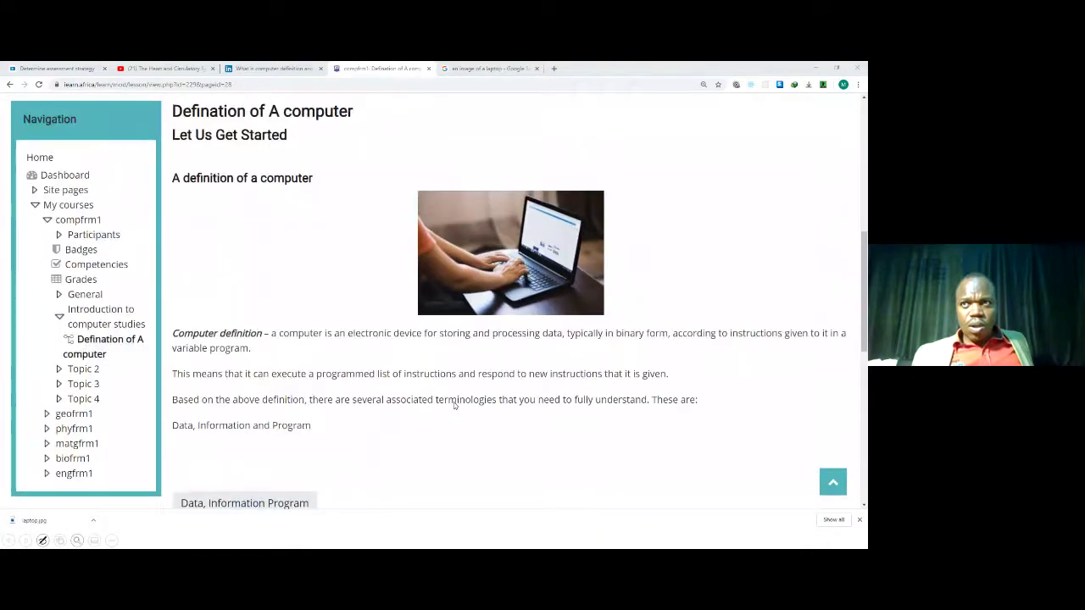
scroll(453, 403, "up", 1)
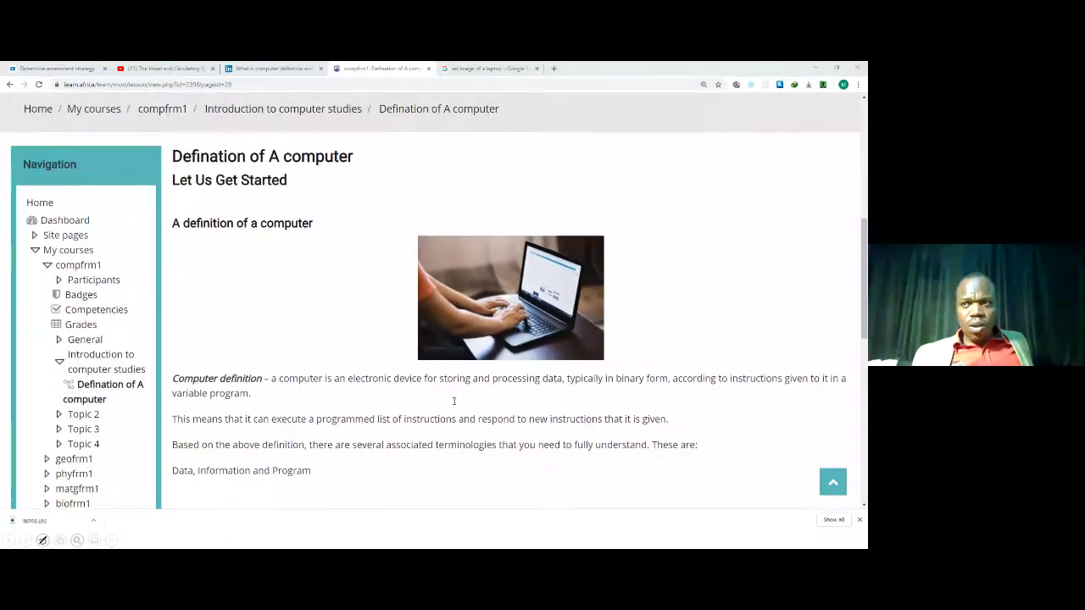
scroll(454, 400, "up", 1)
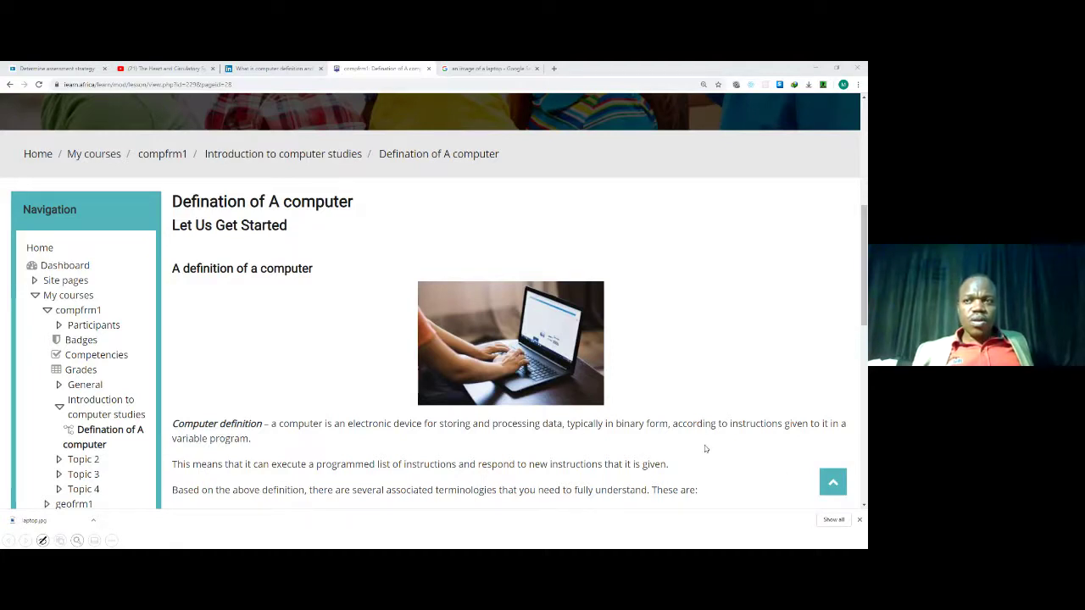
scroll(420, 445, "down", 3)
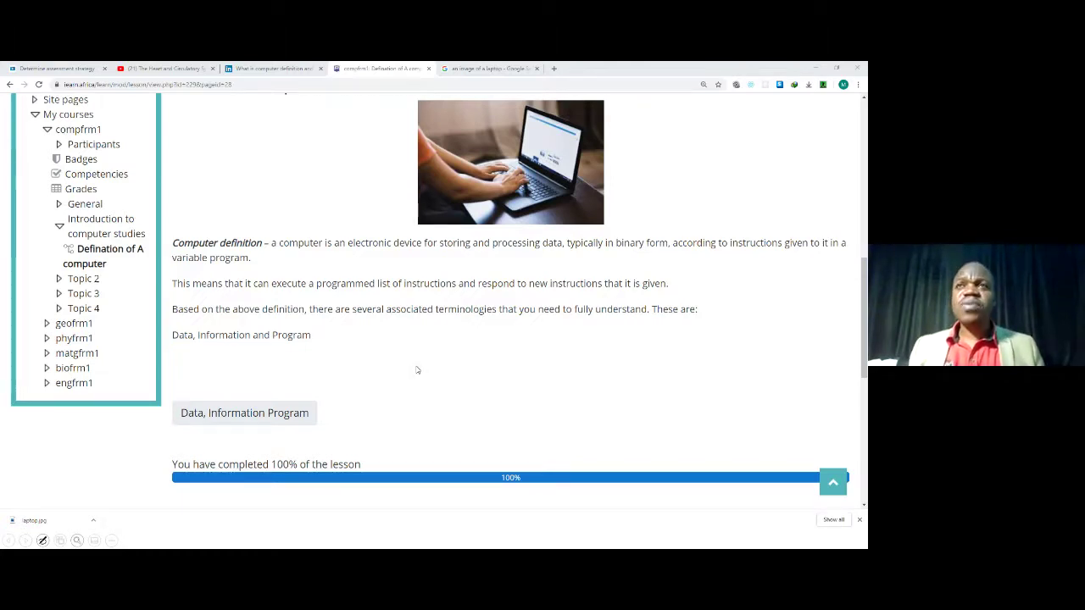
scroll(416, 369, "up", 1)
scroll(416, 370, "up", 3)
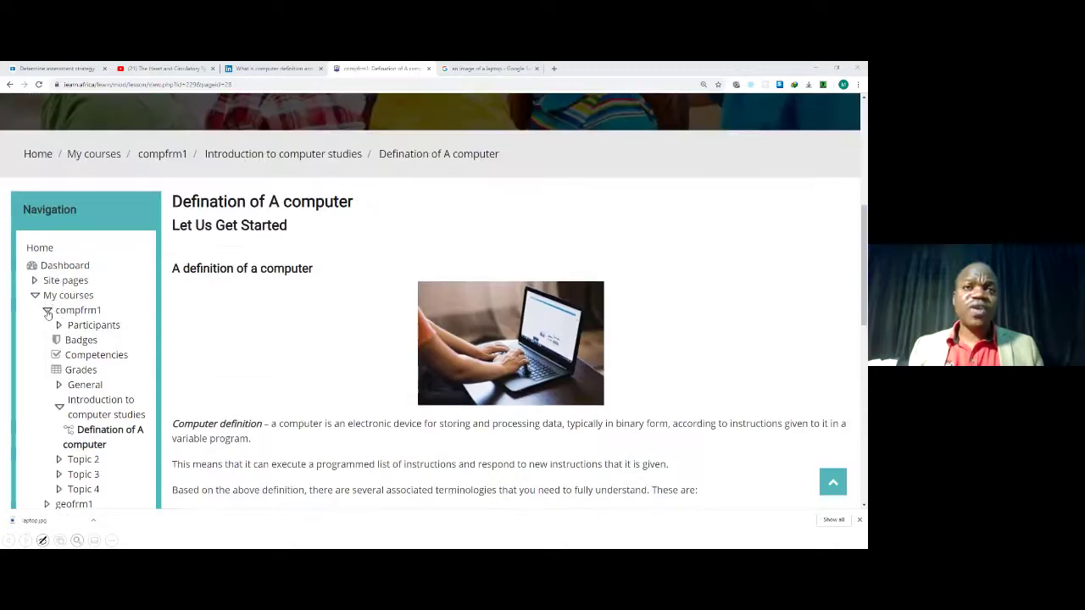
Step: Collapse compfrm1 in the course navigation, expand geofrm1 and open its GEOGRAPHY FORM 1 section
left_click(46, 310)
left_click(46, 325)
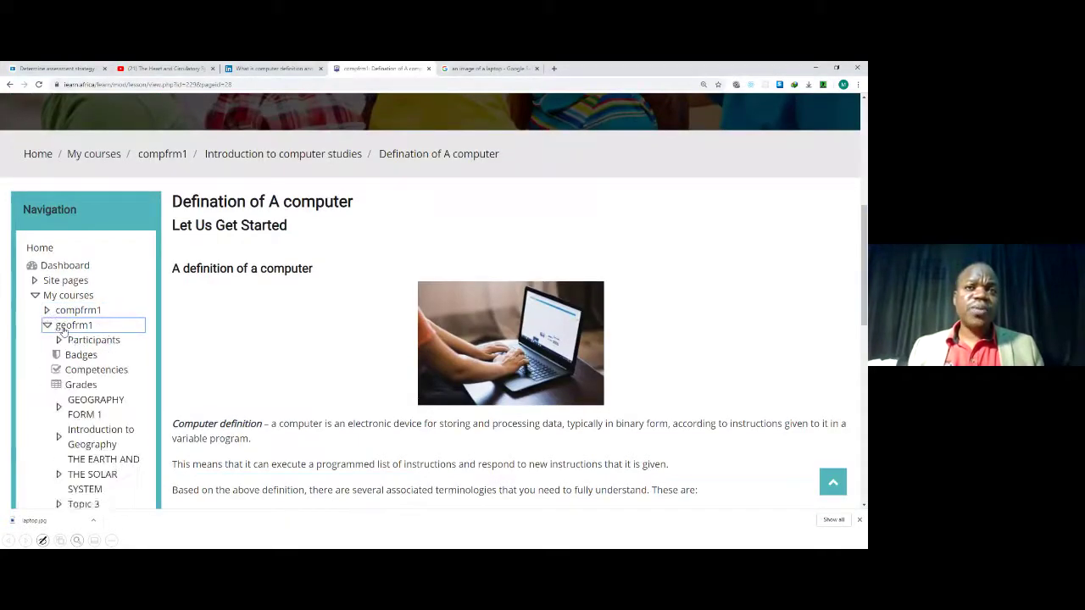
left_click(97, 405)
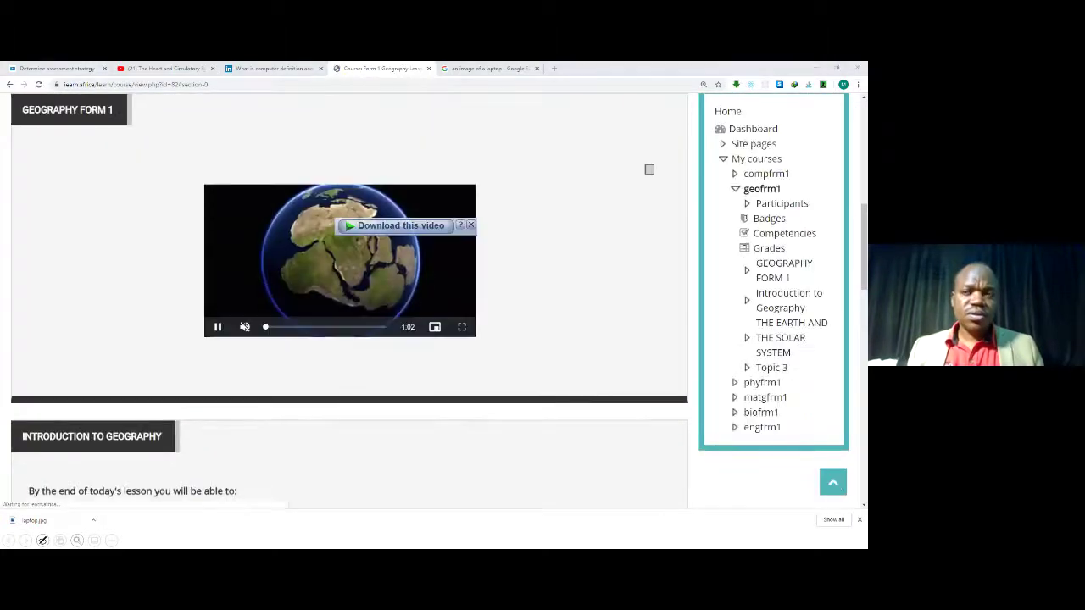
Step: Examine how the geography course page is organised, including its video, section objectives, lessons, knowledge check and forum
scroll(406, 478, "down", 6)
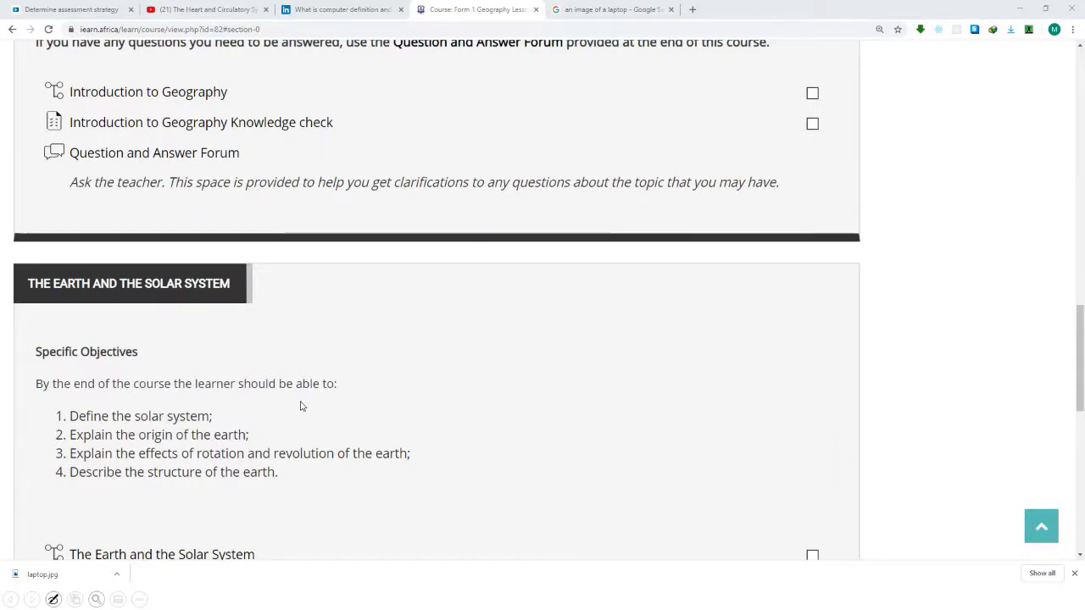
scroll(301, 405, "up", 5)
scroll(300, 405, "down", 5)
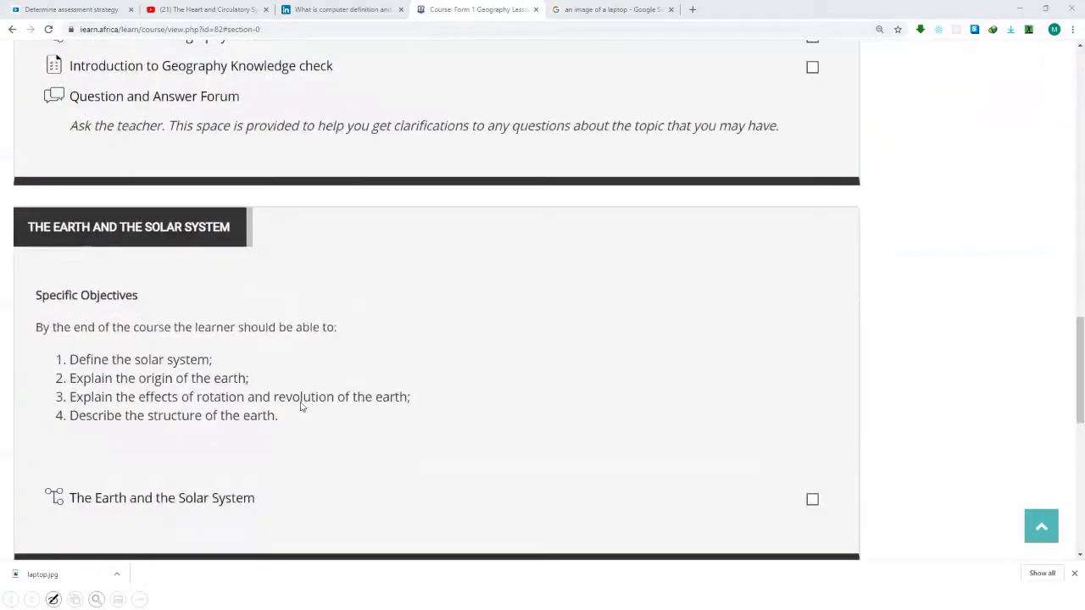
scroll(301, 406, "up", 12)
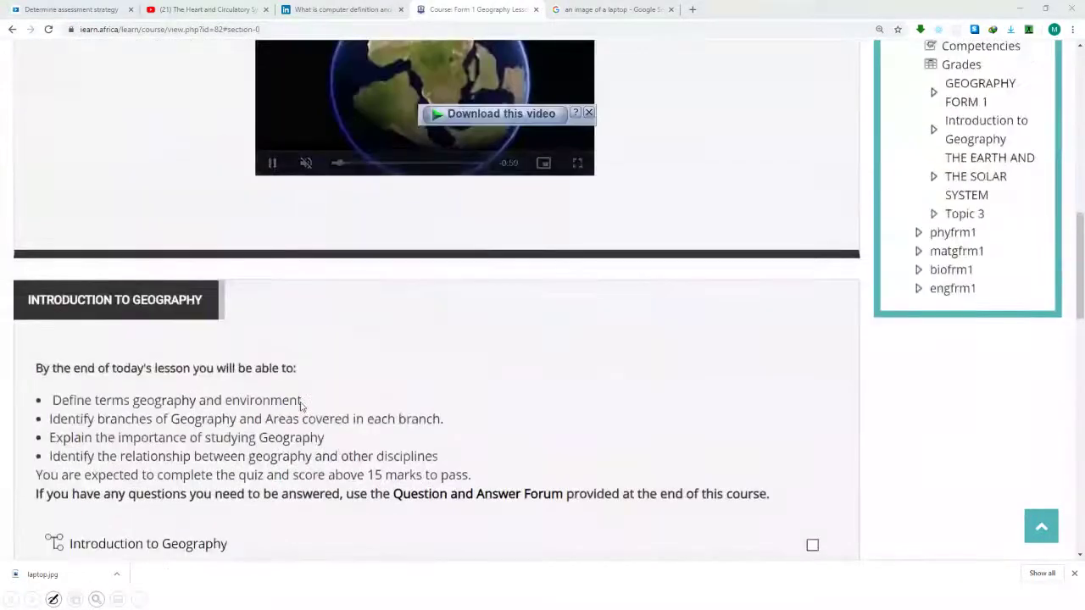
scroll(301, 406, "up", 1)
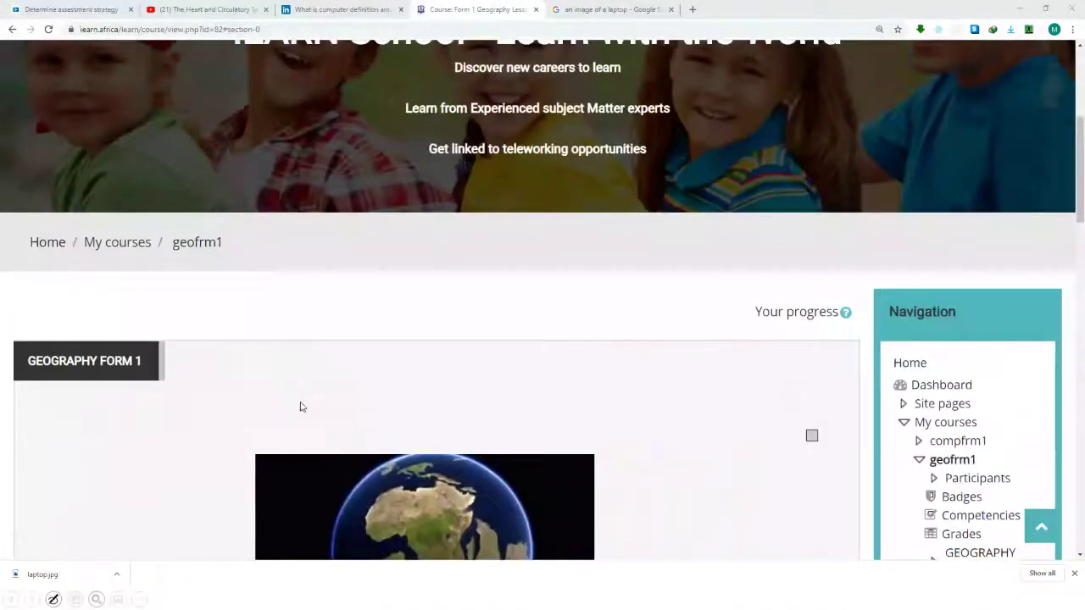
scroll(301, 405, "up", 3)
scroll(301, 406, "down", 2)
scroll(301, 406, "down", 7)
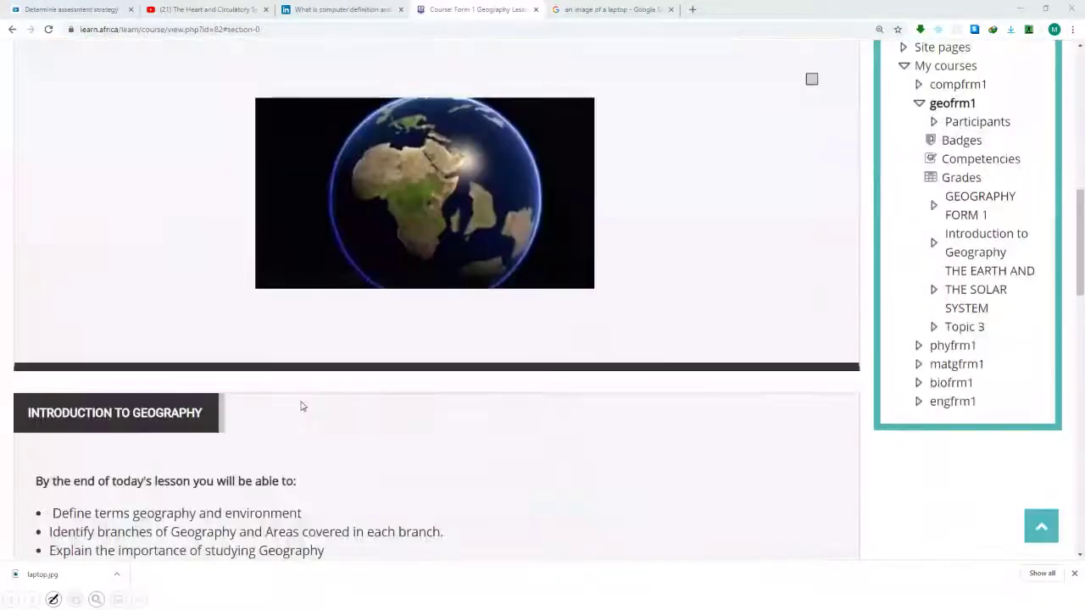
scroll(301, 406, "down", 3)
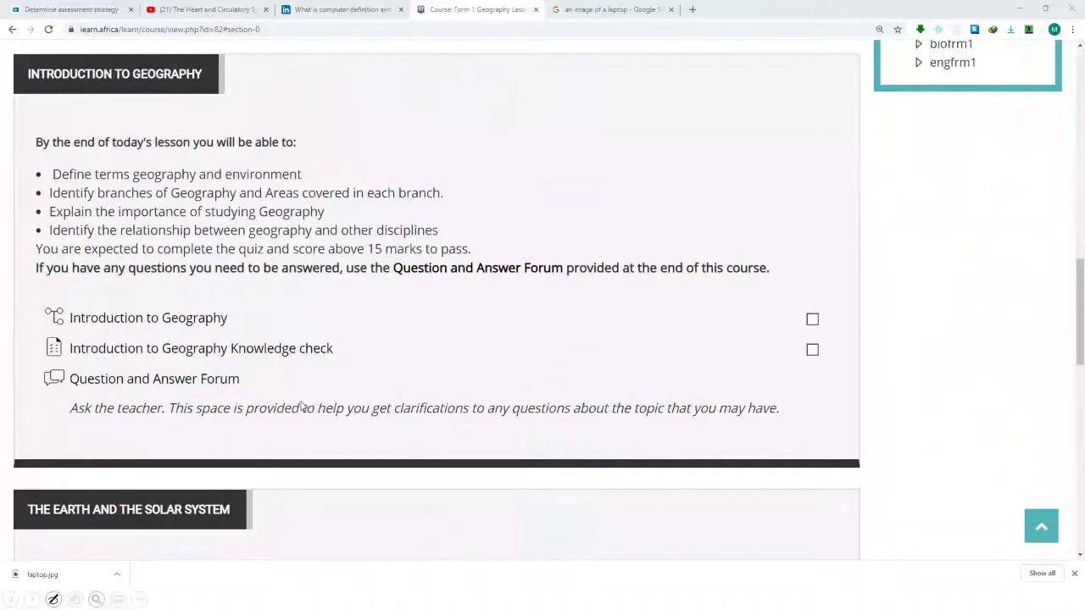
scroll(301, 406, "down", 3)
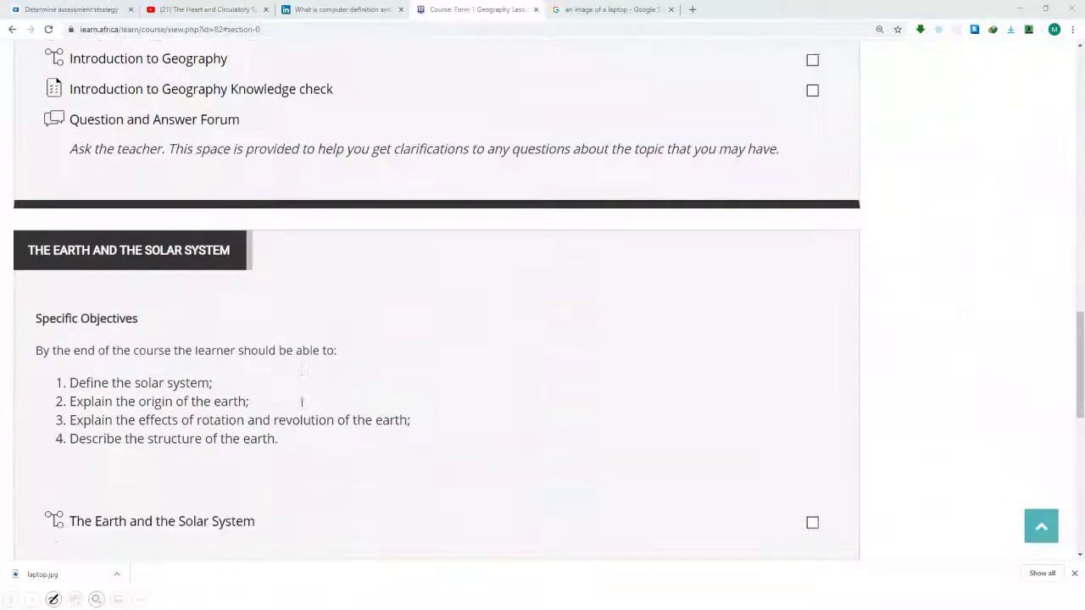
scroll(301, 401, "down", 2)
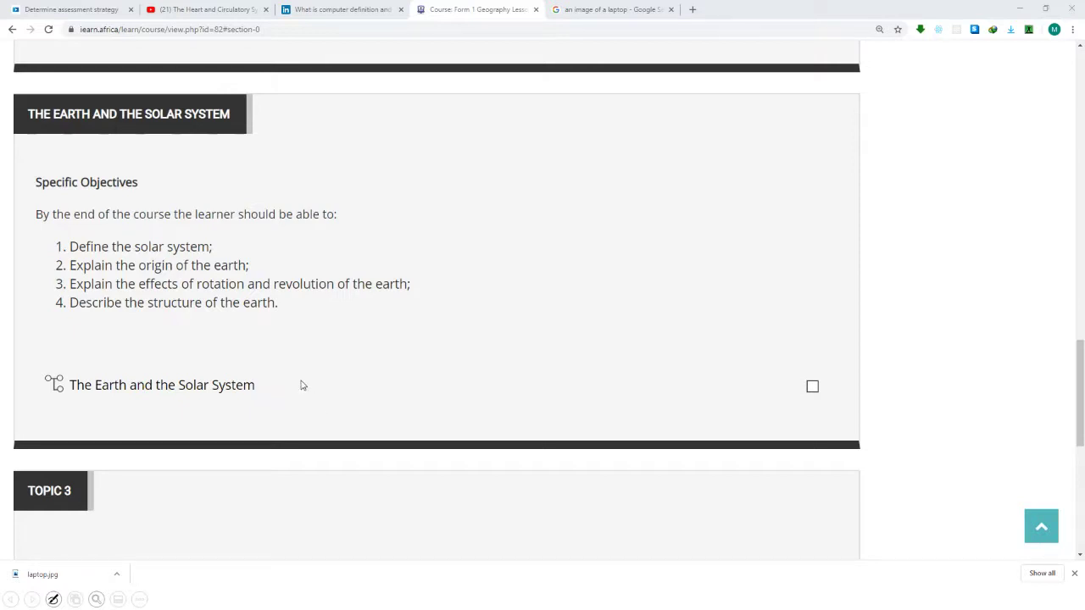
scroll(309, 373, "up", 1)
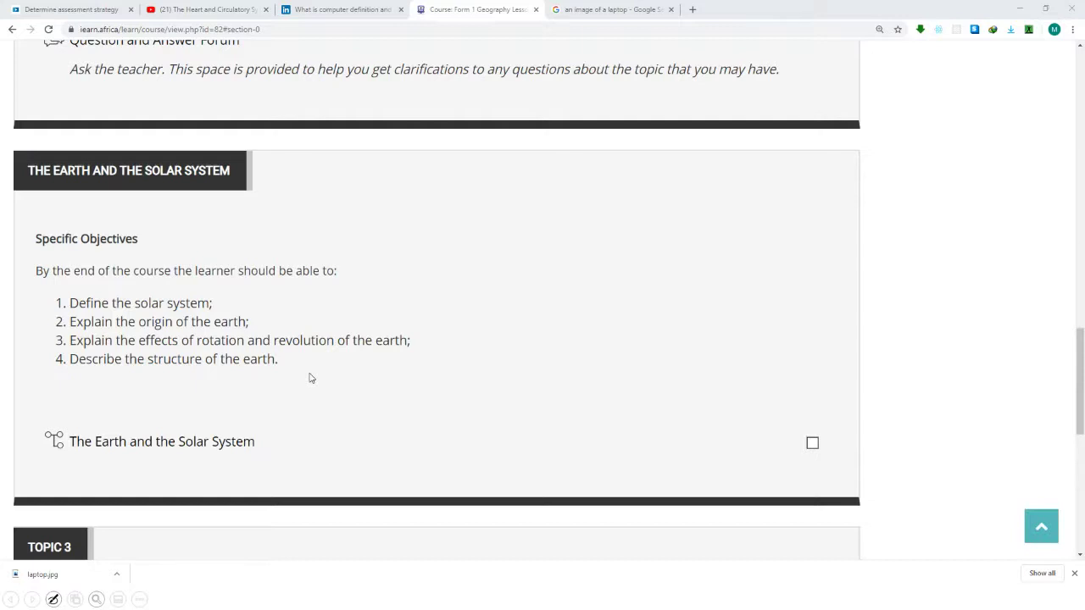
Step: Open the "The Earth and the Solar System" lesson and review its "Composition of the solar system" page
left_click(118, 446)
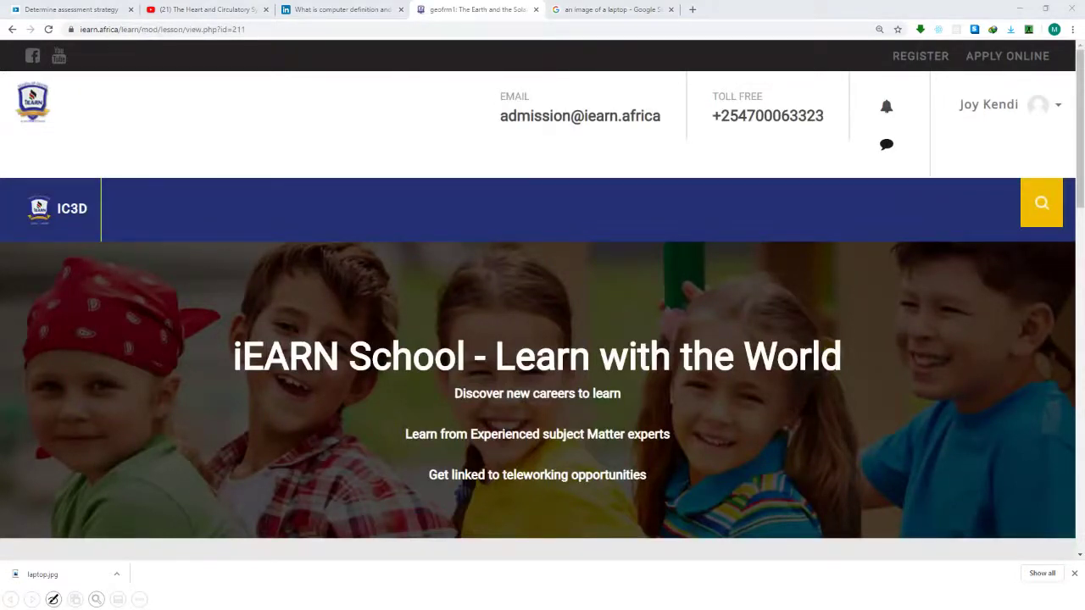
scroll(533, 446, "down", 1)
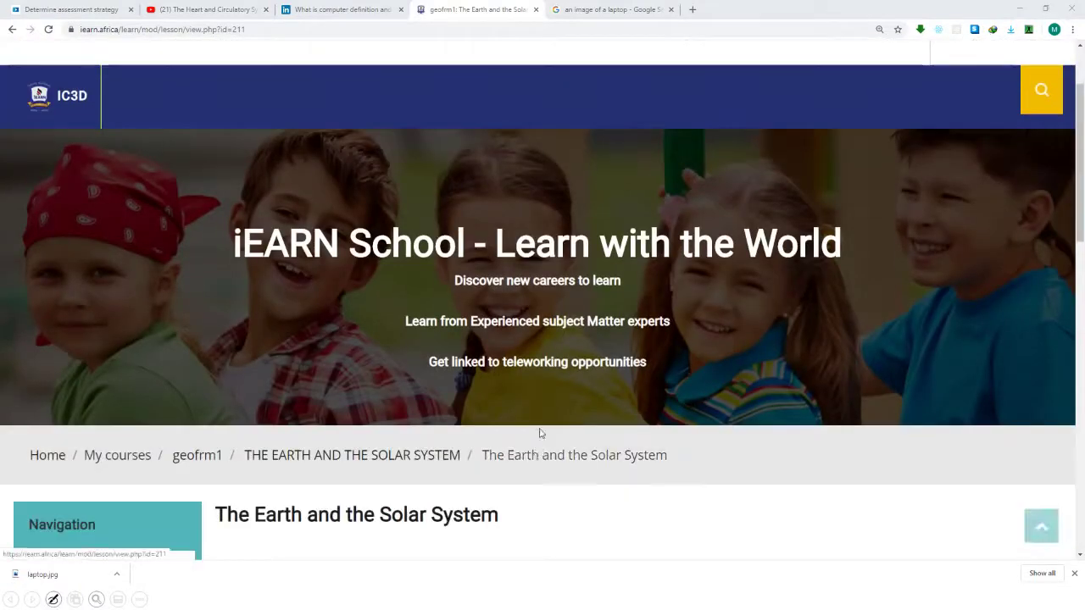
scroll(539, 436, "down", 2)
scroll(542, 423, "down", 4)
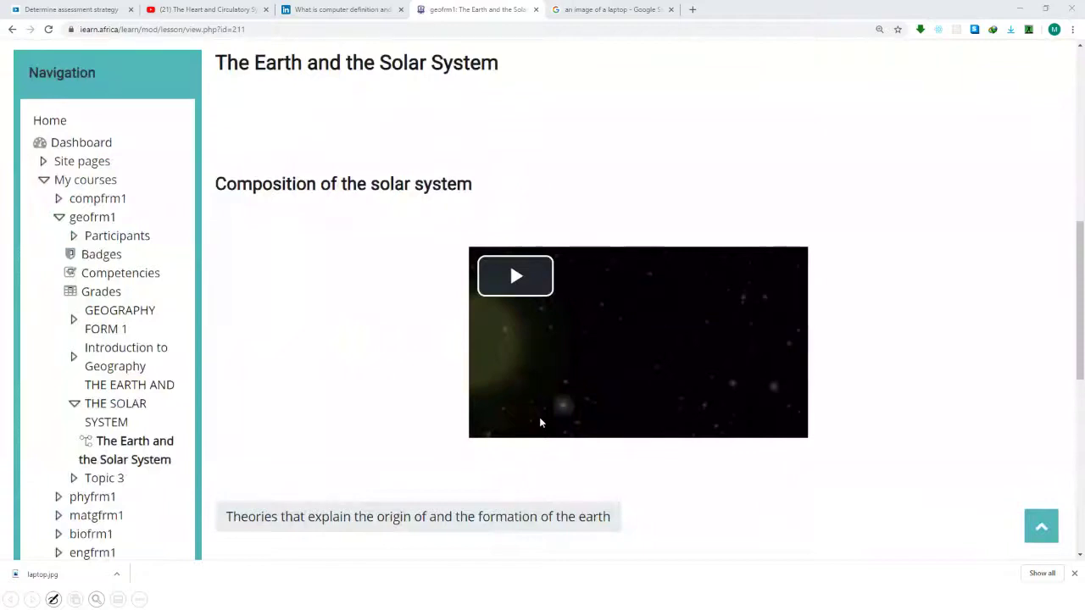
scroll(541, 421, "down", 2)
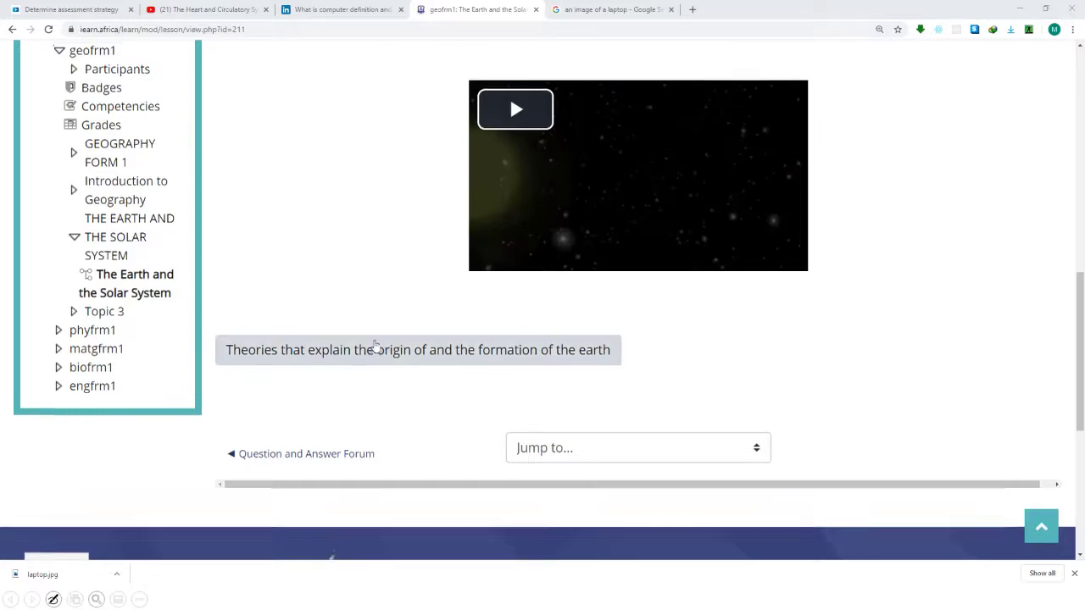
scroll(375, 346, "up", 3)
scroll(352, 321, "down", 3)
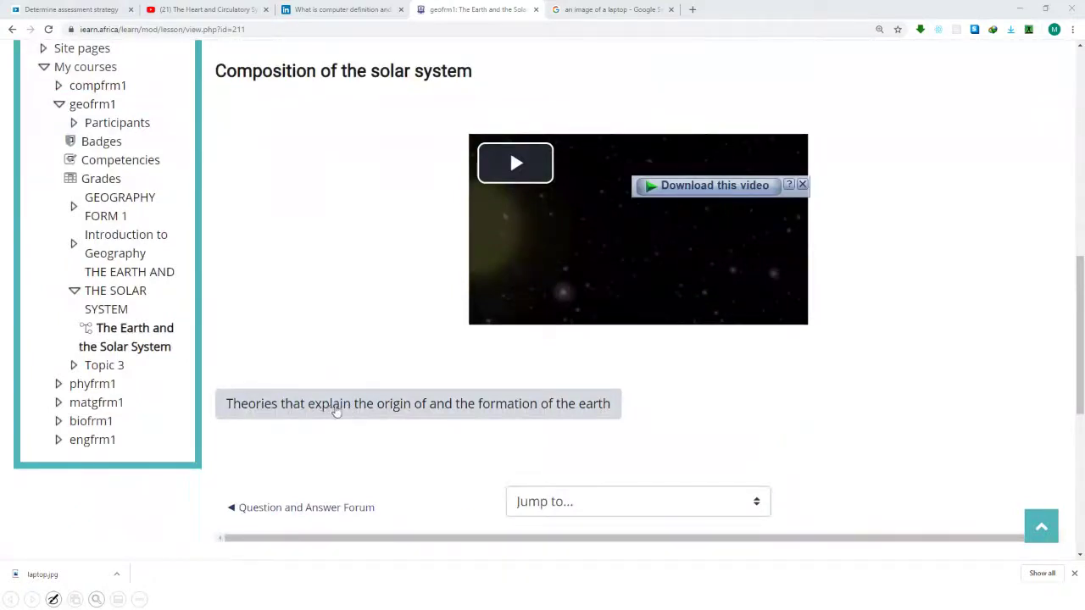
Step: Follow the lesson's links through the earth origin theories page to "Rotation and revolution of the earth" and review both
left_click(382, 405)
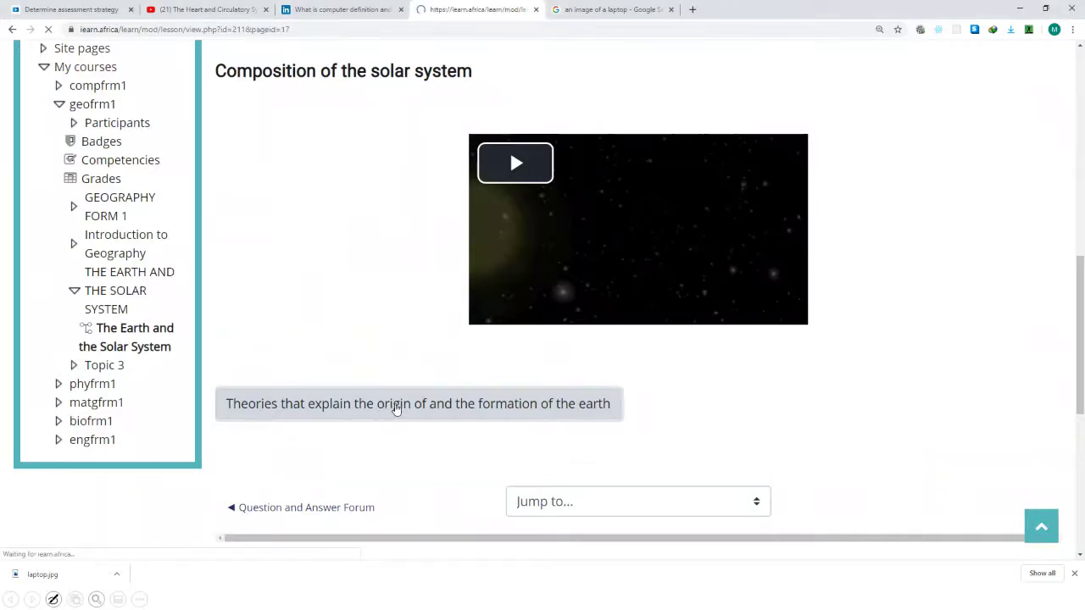
scroll(411, 397, "down", 5)
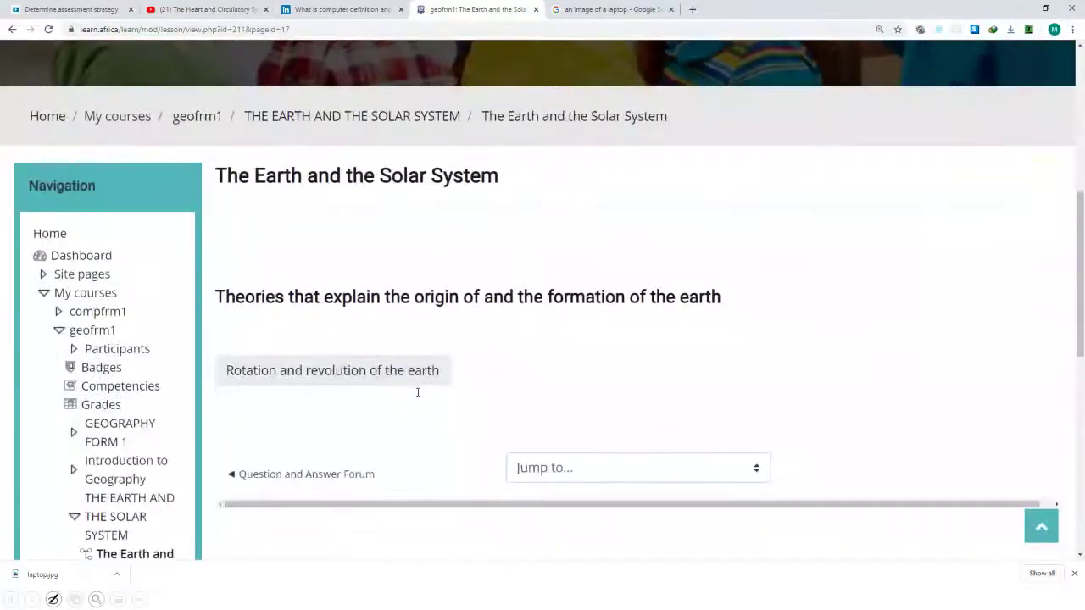
left_click(296, 373)
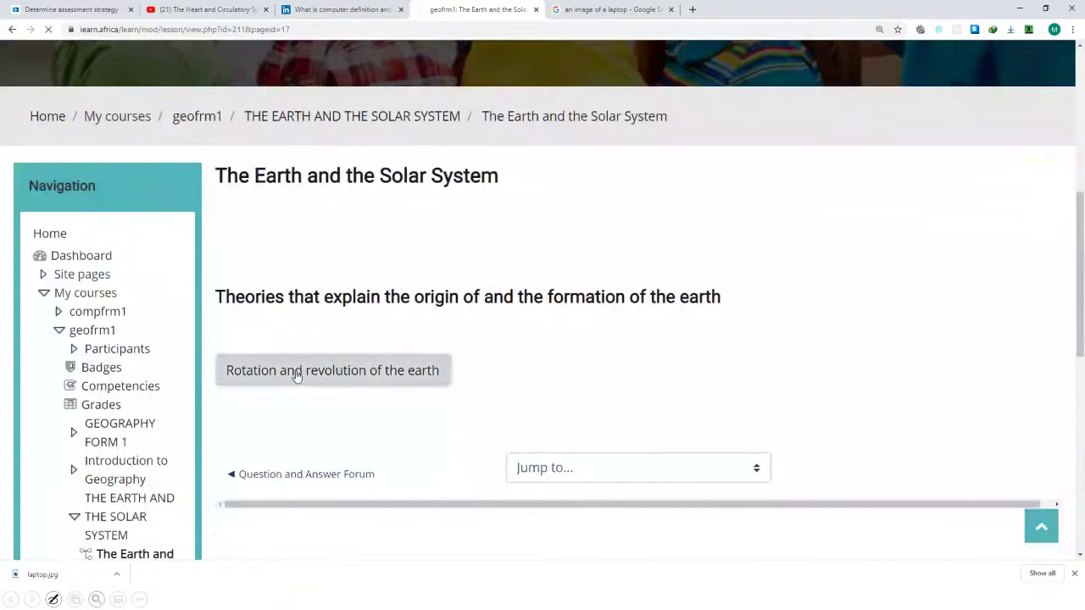
scroll(446, 381, "down", 4)
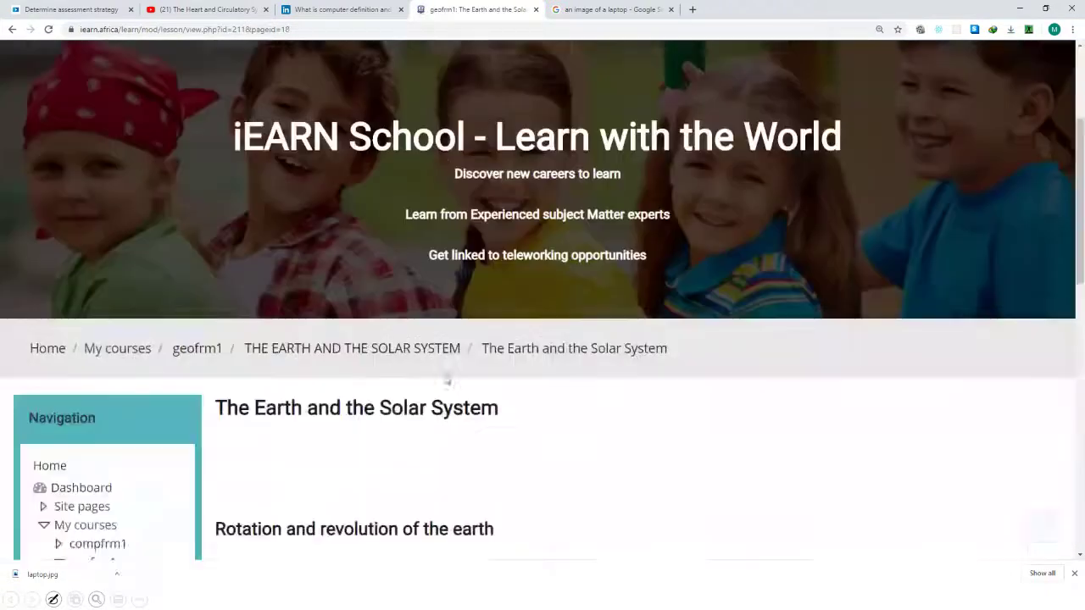
scroll(446, 380, "down", 2)
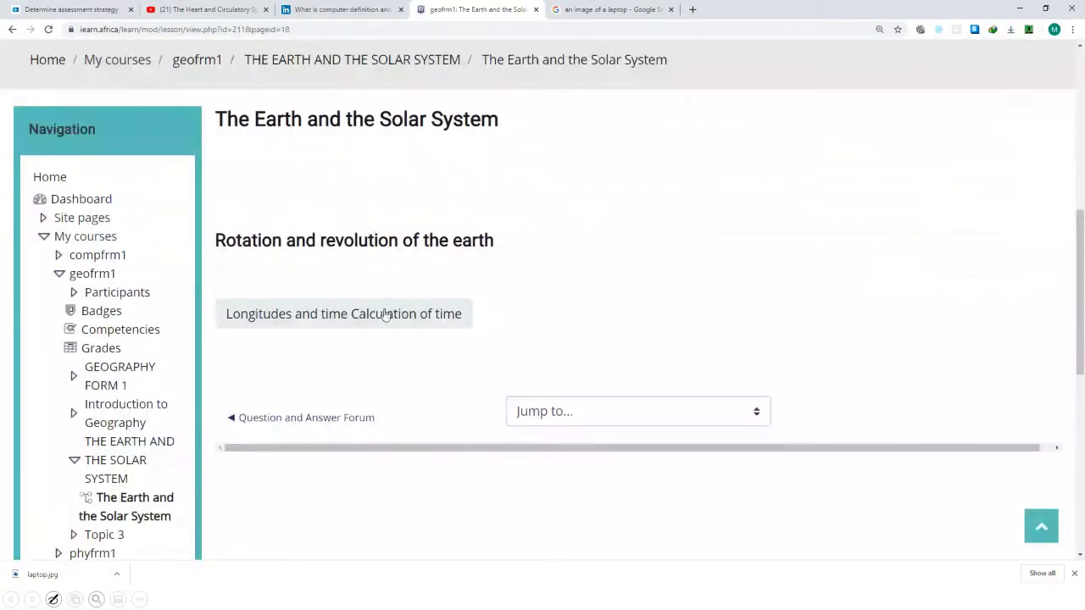
scroll(377, 343, "up", 1)
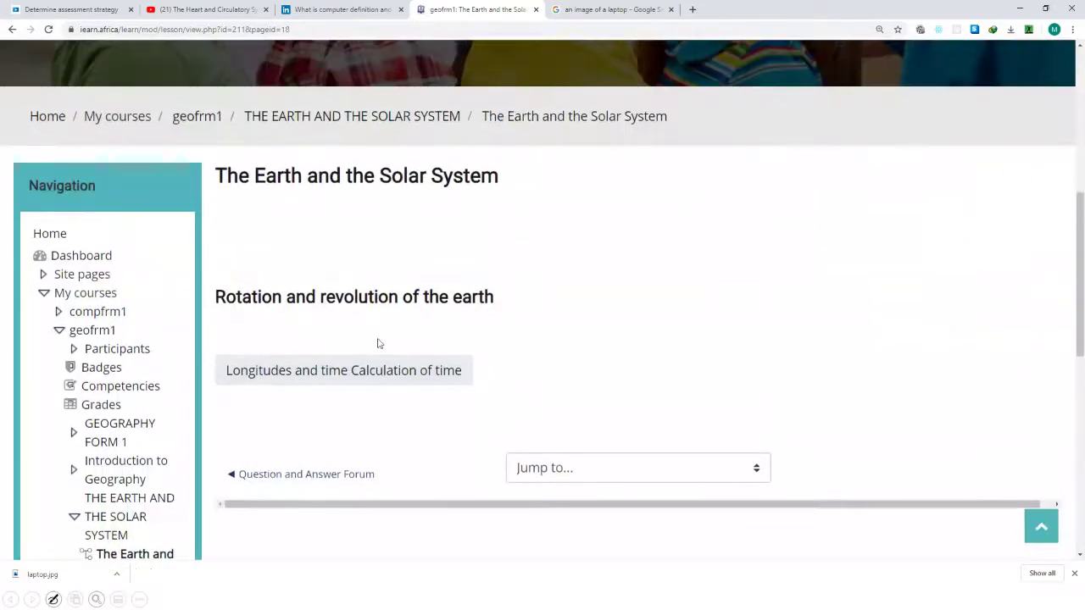
scroll(356, 357, "up", 3)
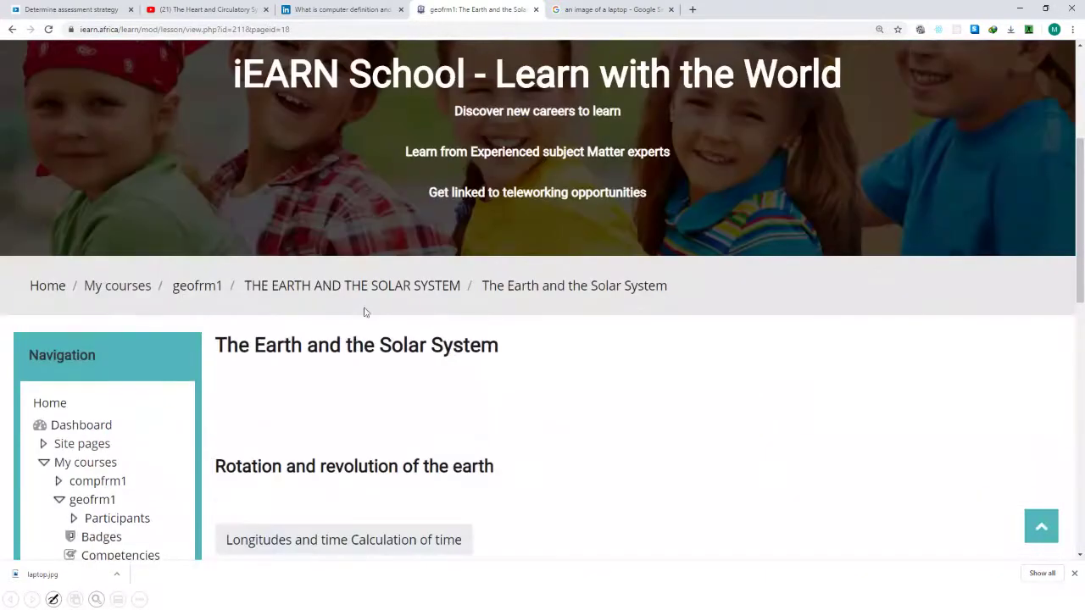
Step: Return to the geofrm1 course page and review the activities under Introduction to Geography
left_click(188, 286)
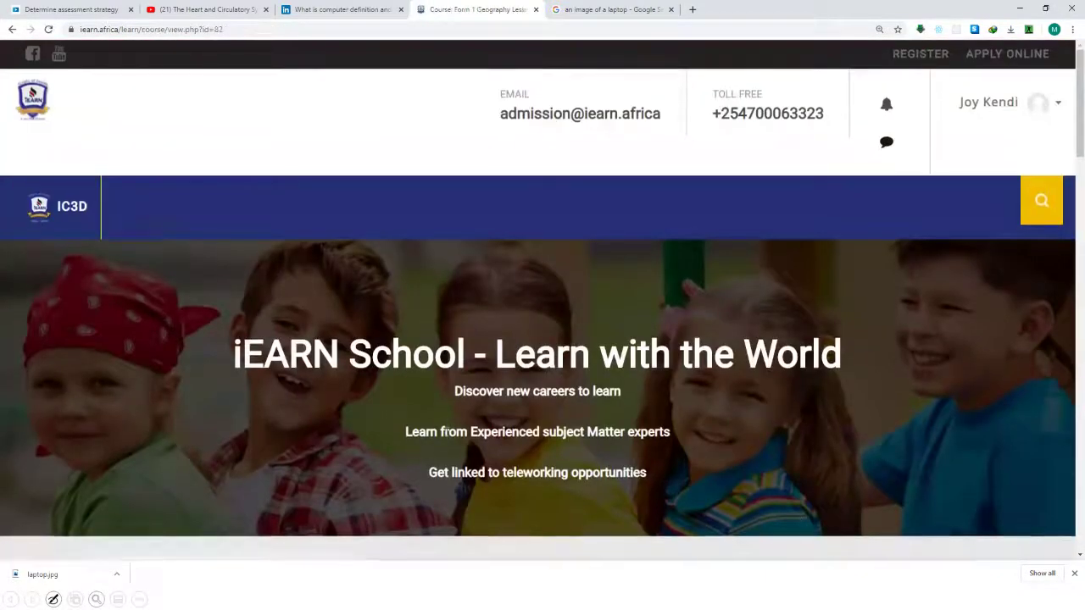
scroll(446, 431, "down", 6)
scroll(380, 412, "down", 5)
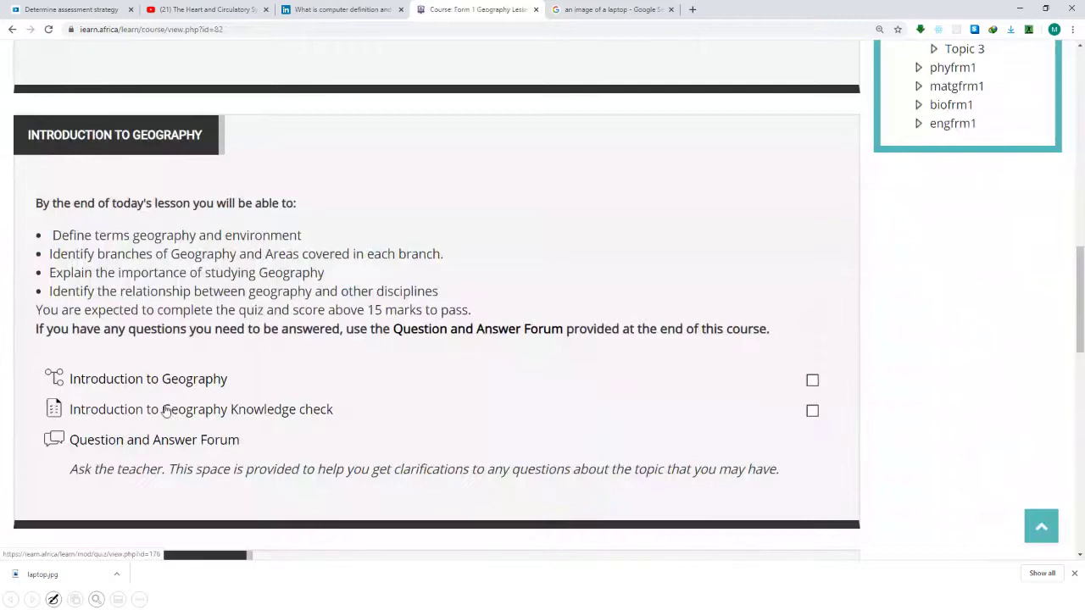
scroll(179, 417, "down", 1)
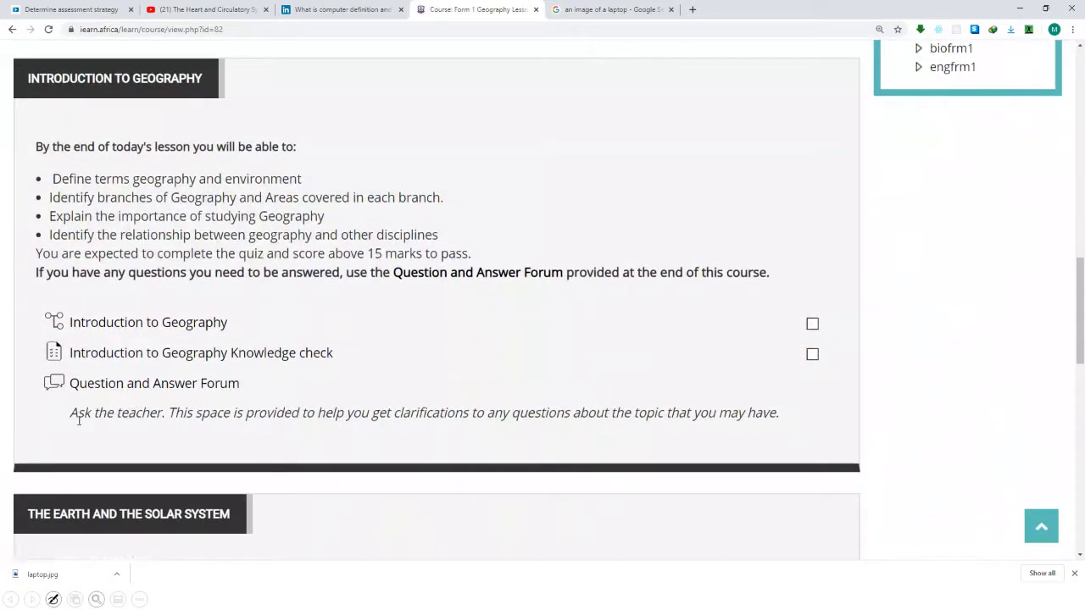
Step: Switch to the Moodle Lesson Template in Word and go back through it to Content Page 1
scroll(667, 448, "up", 3)
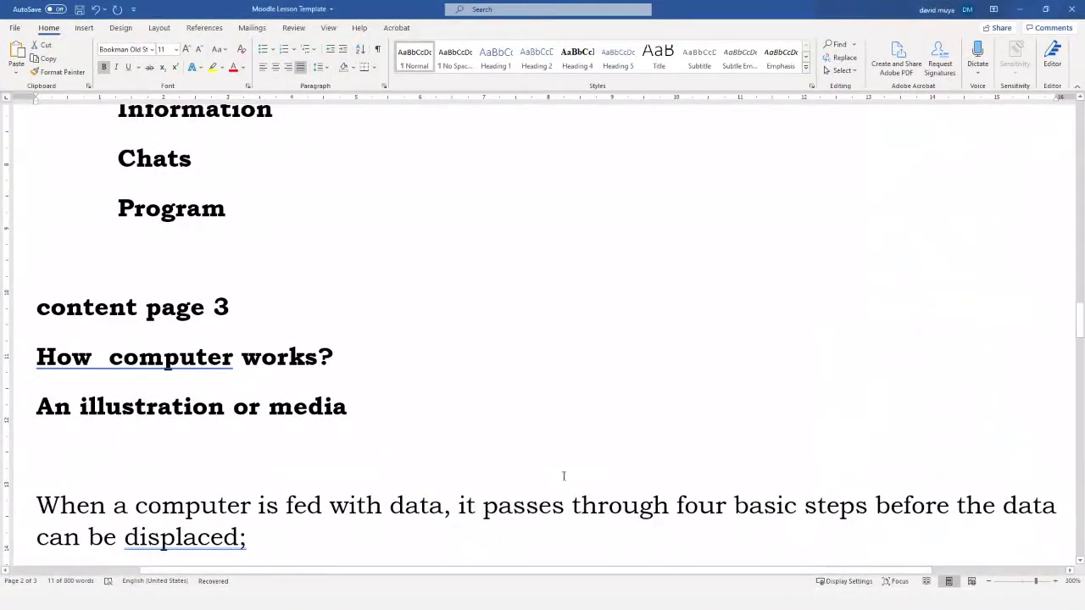
scroll(462, 467, "up", 15)
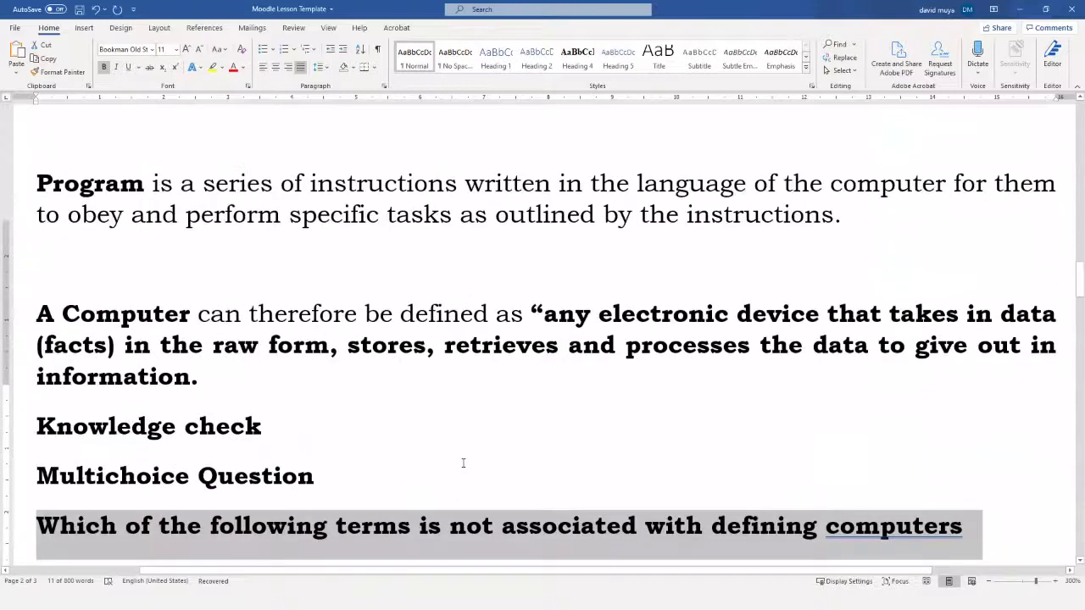
scroll(463, 462, "up", 12)
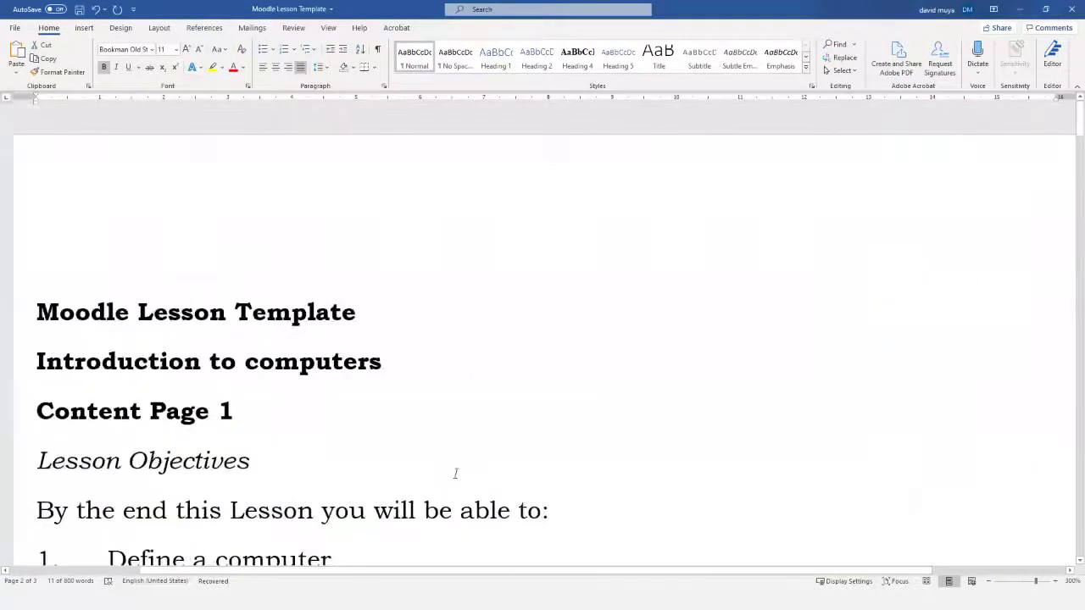
Step: Review the template's Content Page 1, covering the lesson objectives, the introductory paragraph and the note on asking questions through chat or forum
scroll(455, 490, "down", 2)
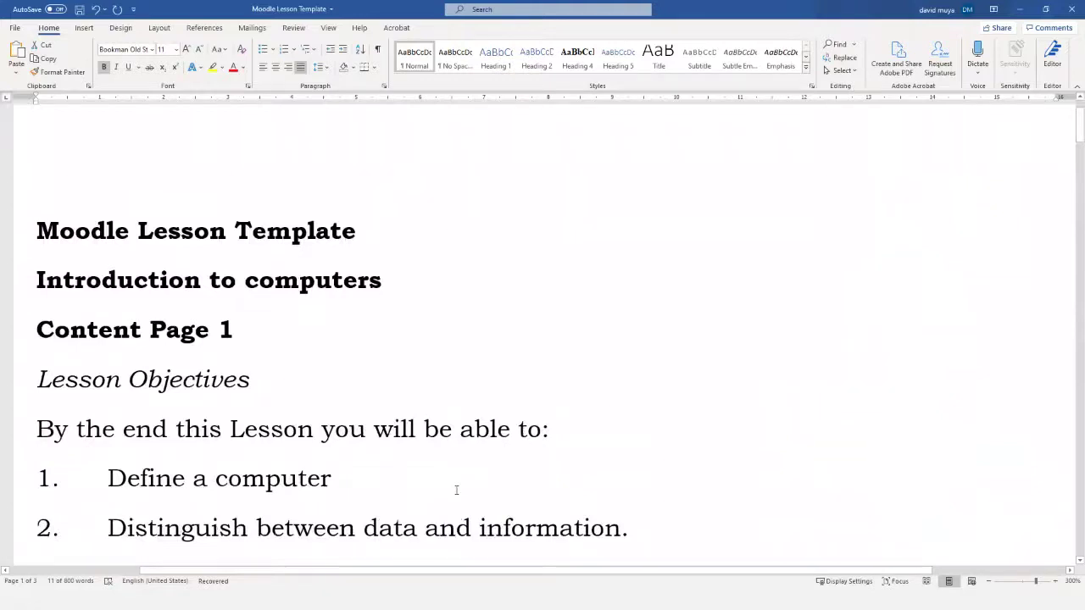
scroll(455, 489, "down", 4)
scroll(452, 471, "down", 2)
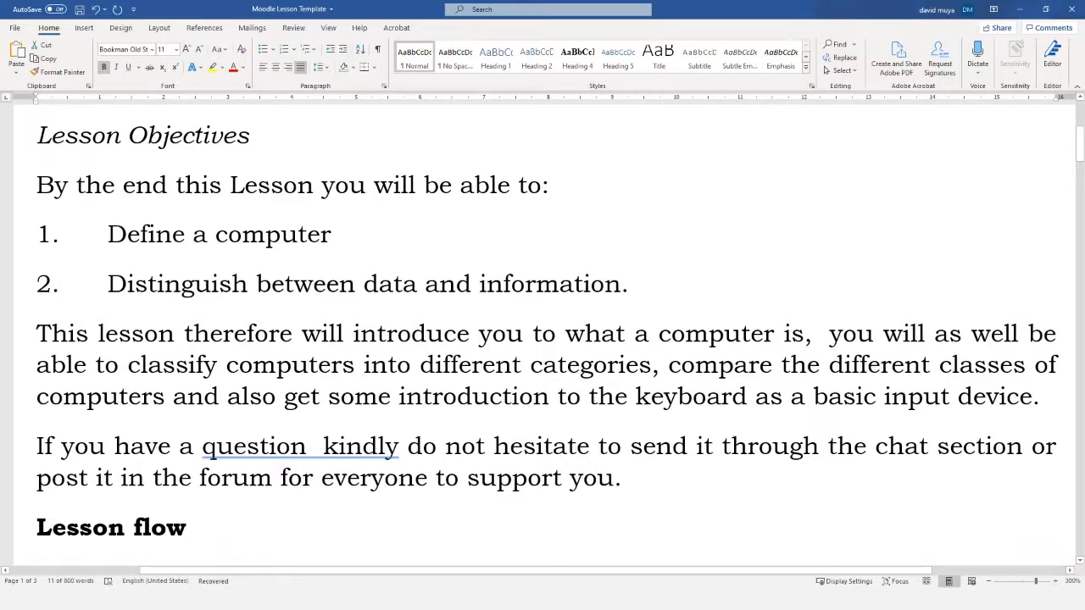
left_click(134, 136)
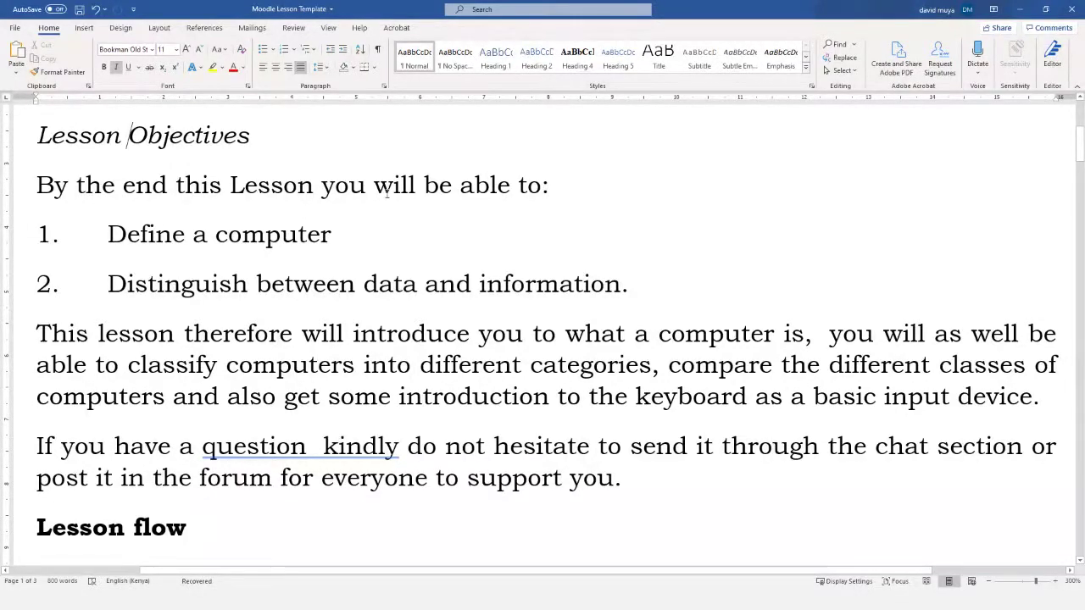
scroll(254, 183, "down", 5)
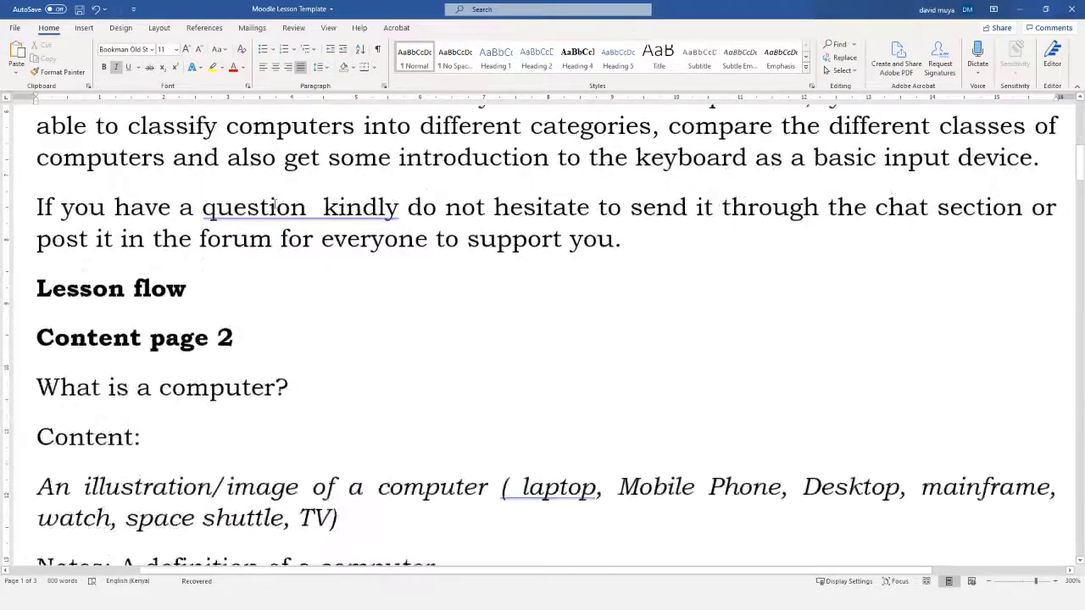
scroll(206, 196, "up", 5)
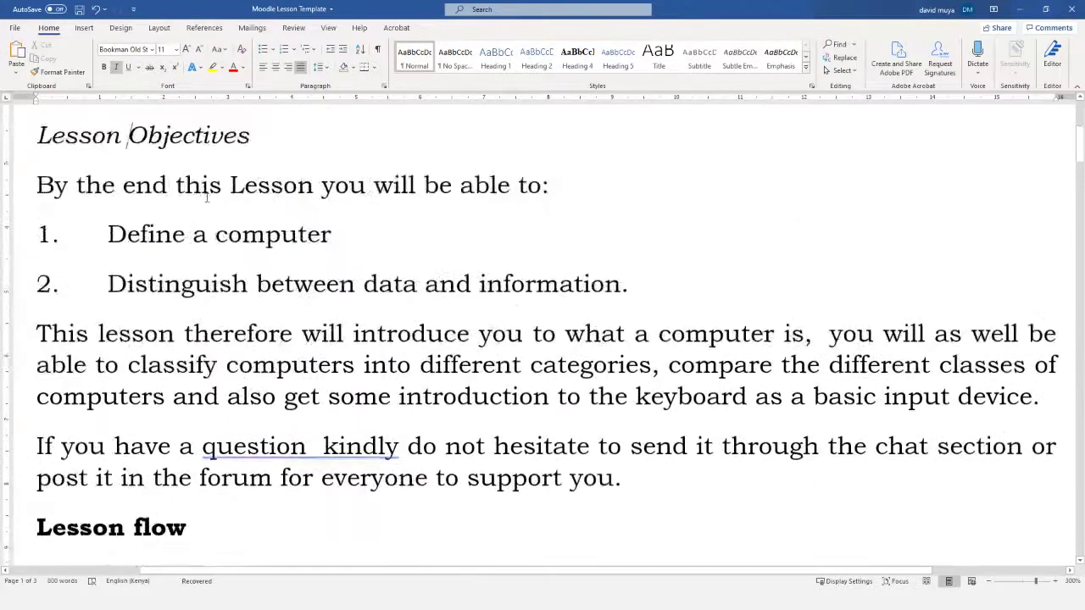
left_click(639, 284)
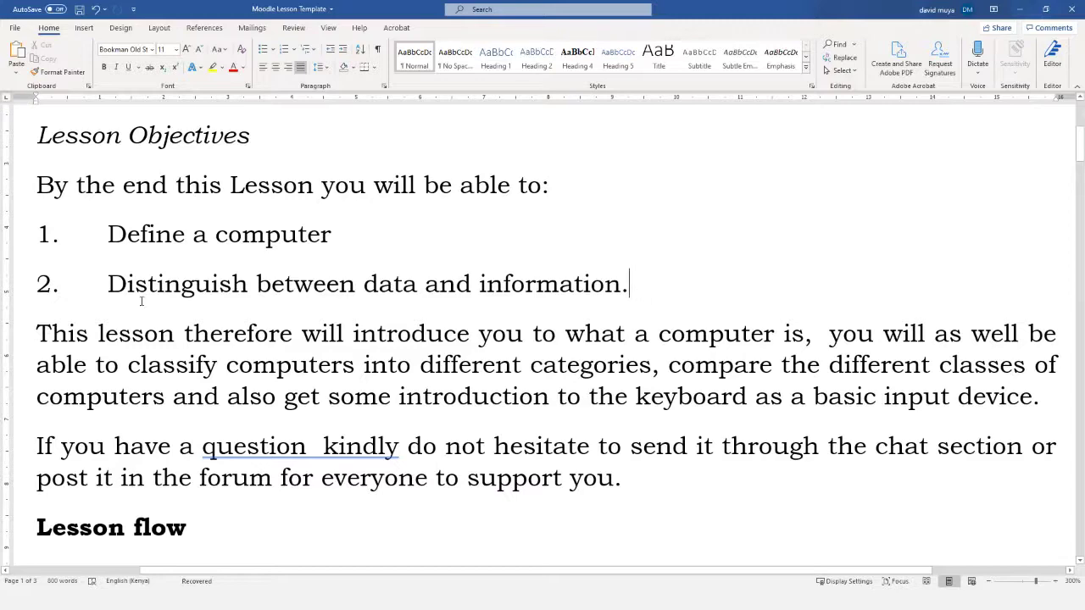
scroll(141, 300, "down", 3)
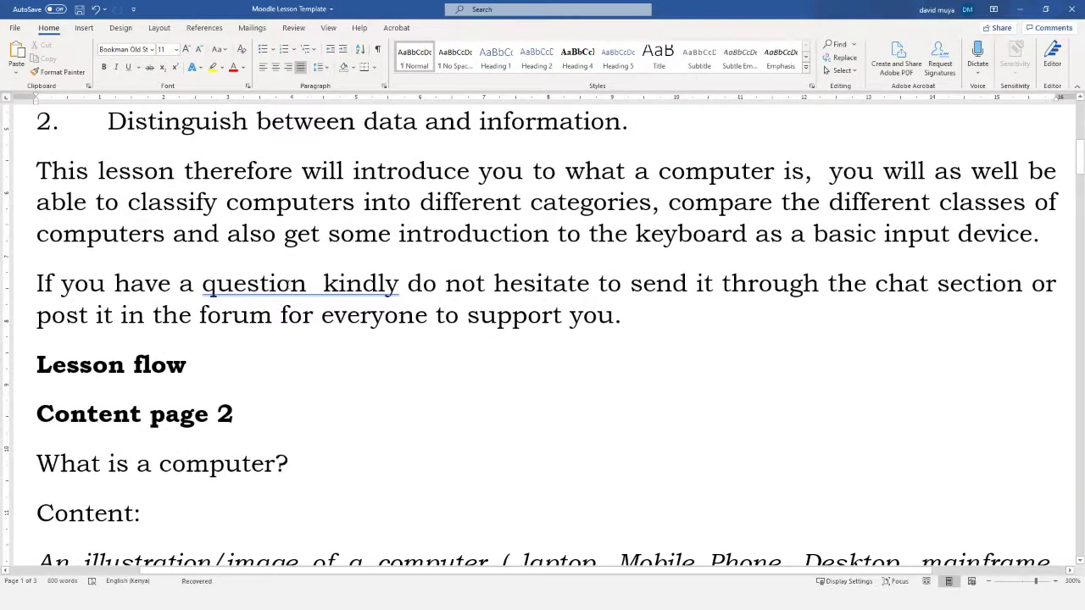
left_click(291, 285)
left_click(314, 285)
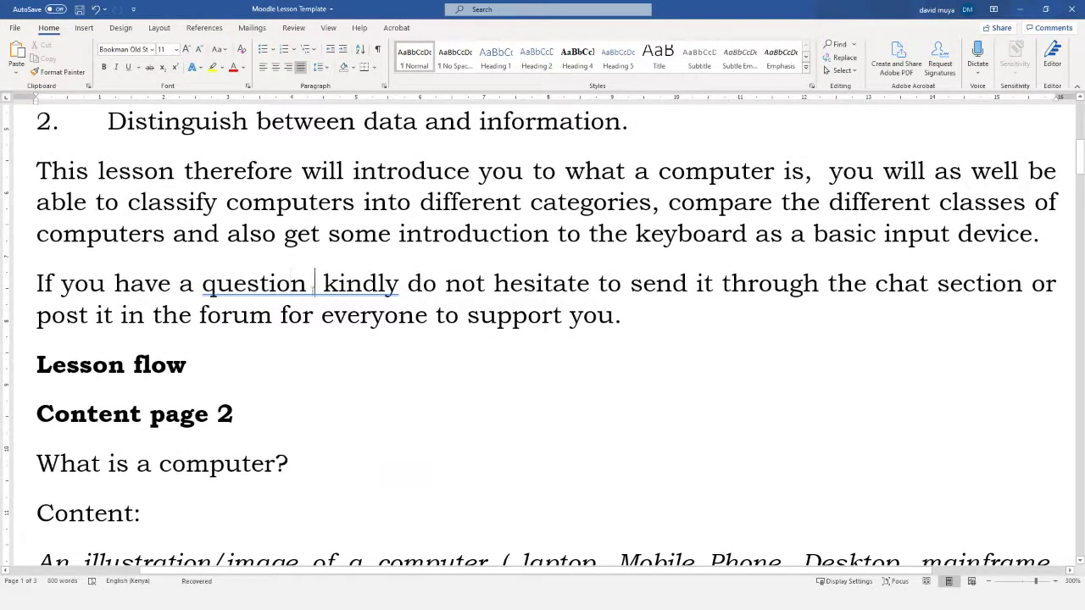